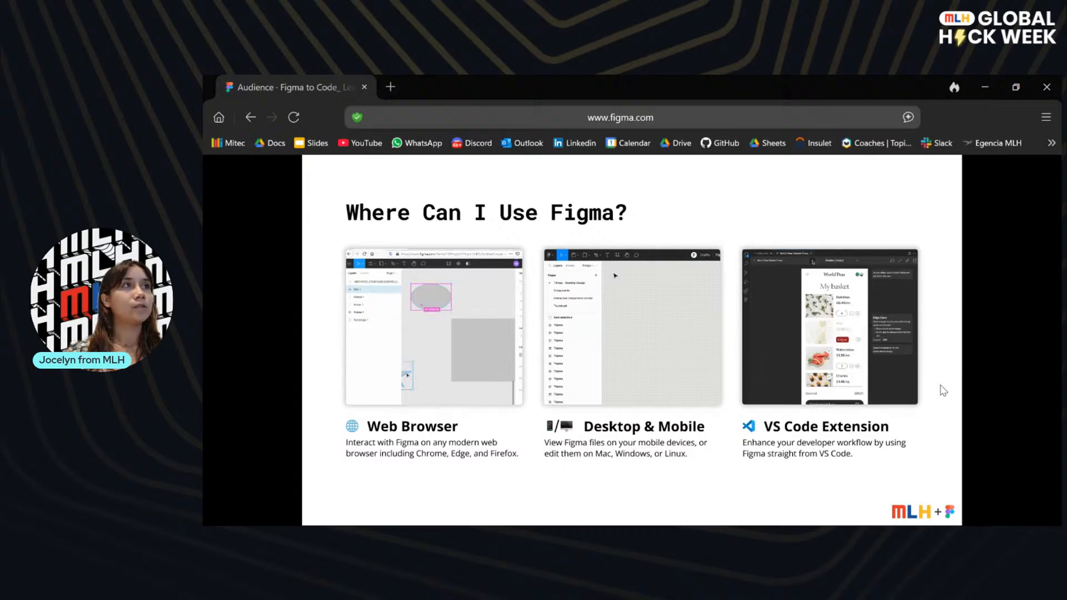
# Advance the presentation to the Get Figma Dev Mode slide with the application link.
pyautogui.press('Right')
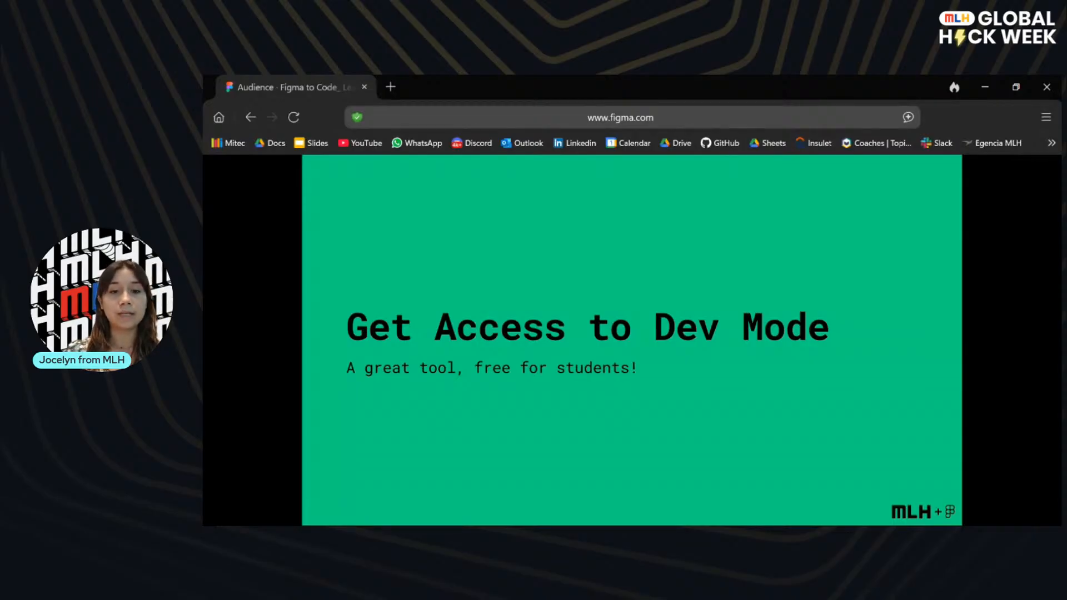
pyautogui.click(940, 379)
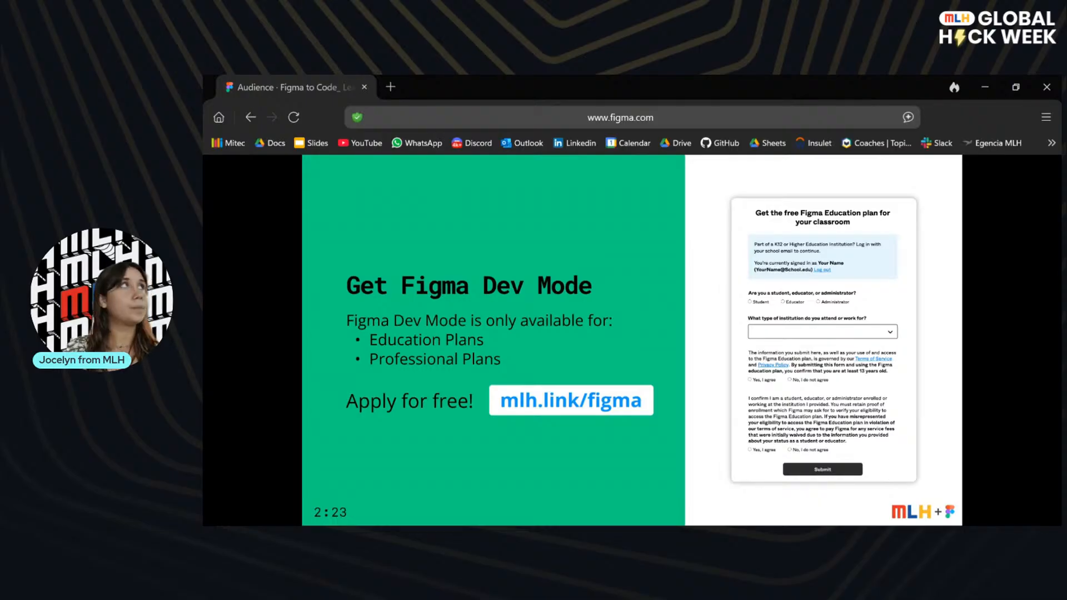
# Open mlh.link/figma in a new browser tab.
pyautogui.click(389, 88)
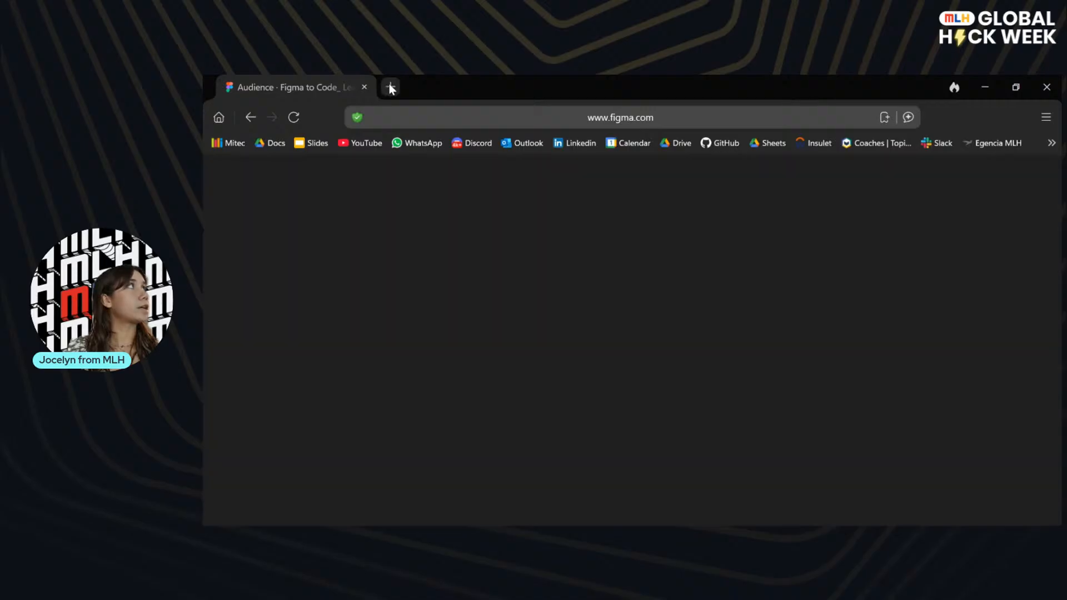
pyautogui.write('mlh.lik')
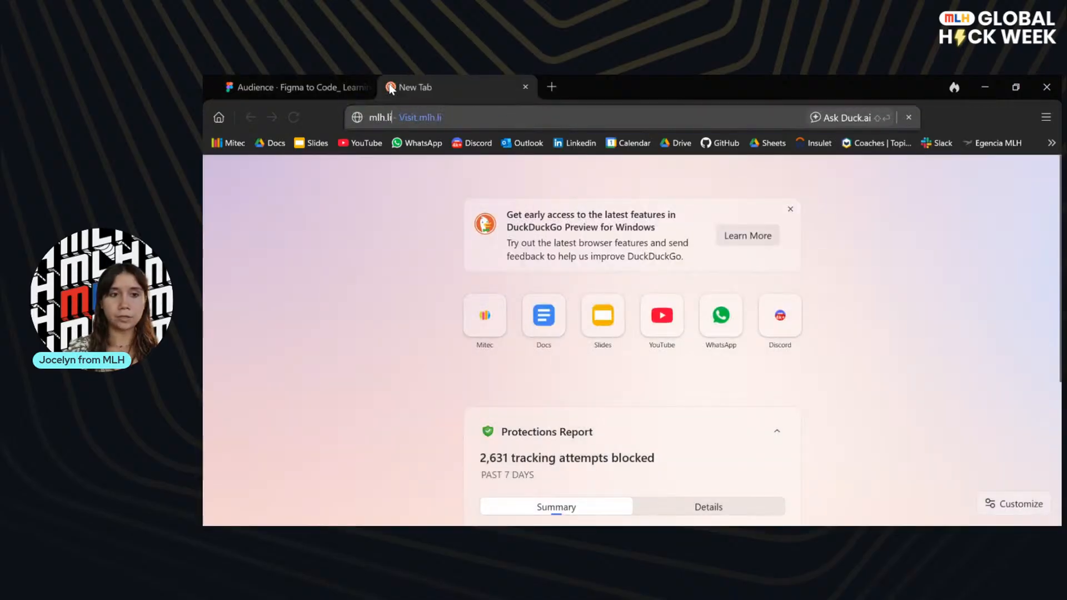
pyautogui.click(578, 111)
pyautogui.press('BackSpace')
pyautogui.press('BackSpace')
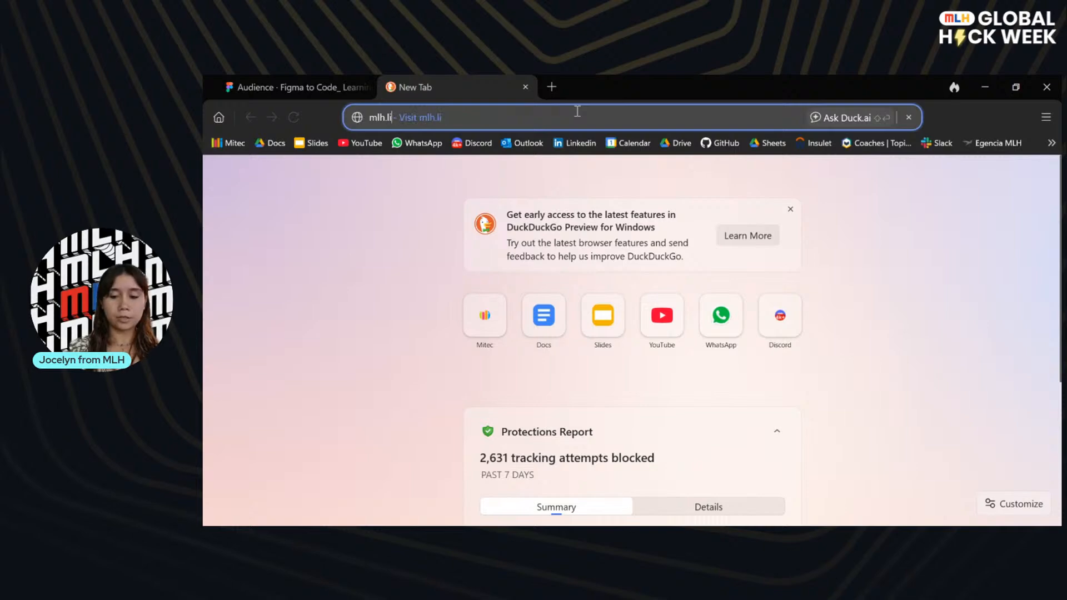
pyautogui.write('ink/figma')
pyautogui.press('Return')
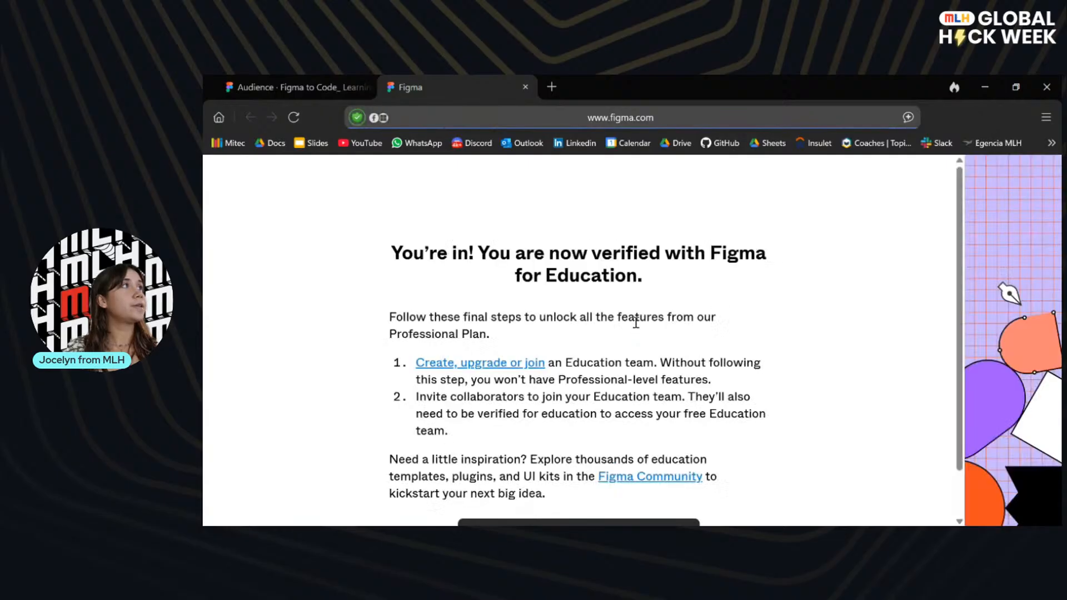
# Review the Figma for Education verification page, highlighting its heading and reading the final setup steps.
pyautogui.scroll(1, 620, 457)
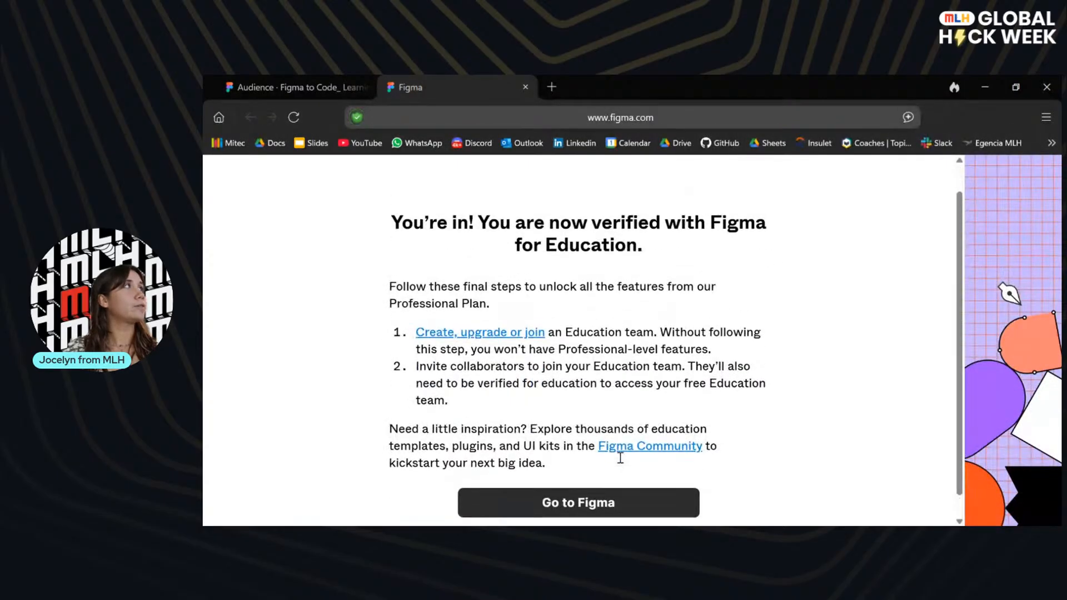
pyautogui.moveTo(462, 210); pyautogui.dragTo(644, 245)
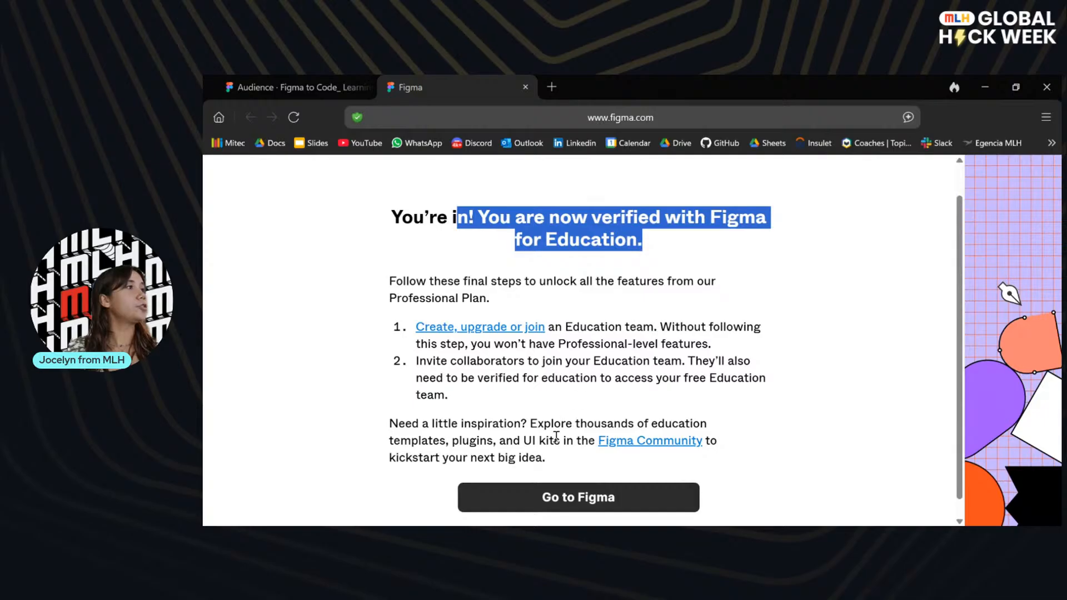
pyautogui.click(1044, 118)
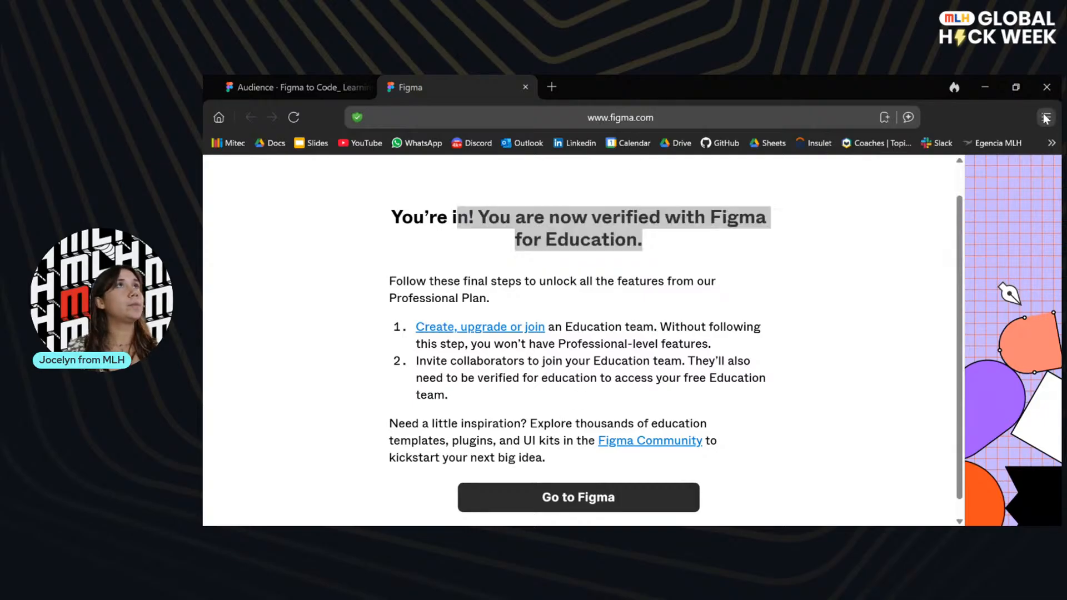
pyautogui.click(934, 215)
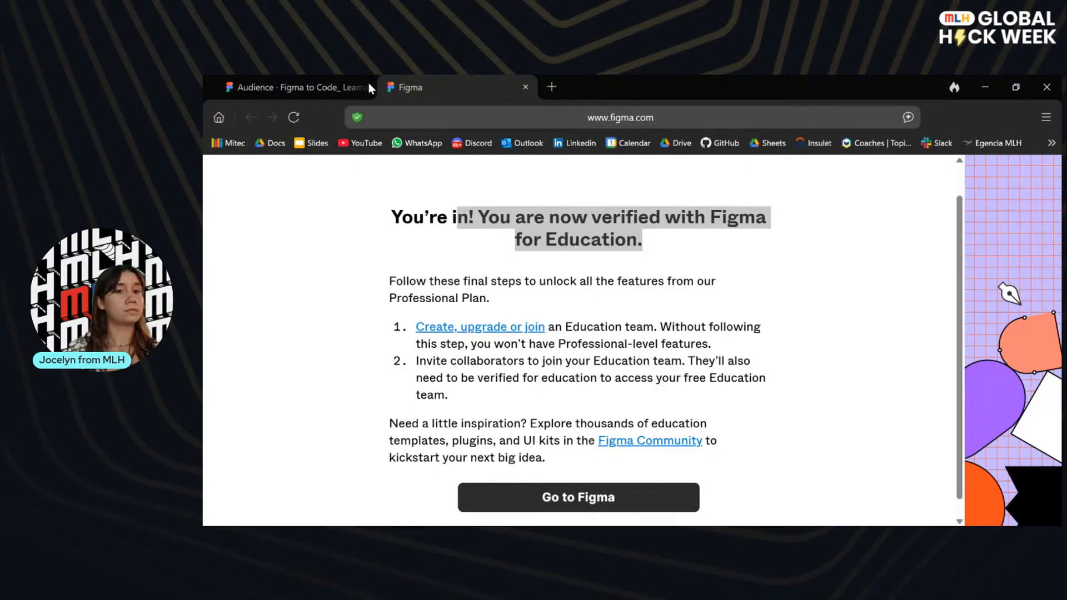
pyautogui.click(660, 266)
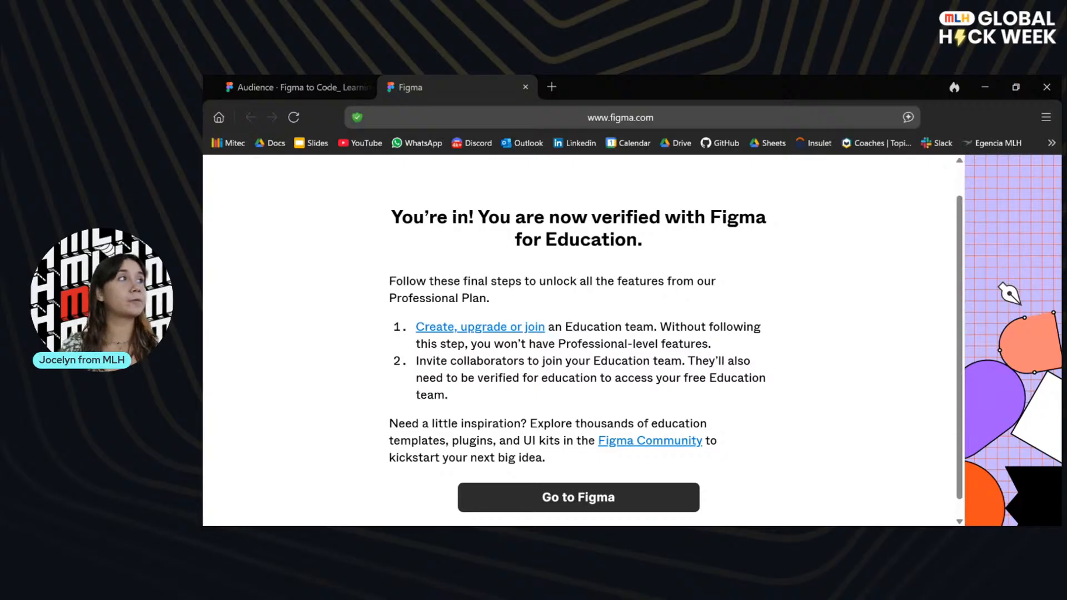
# Close the Figma for Education page and advance the presentation to the slide on the four regions of design files.
pyautogui.click(525, 87)
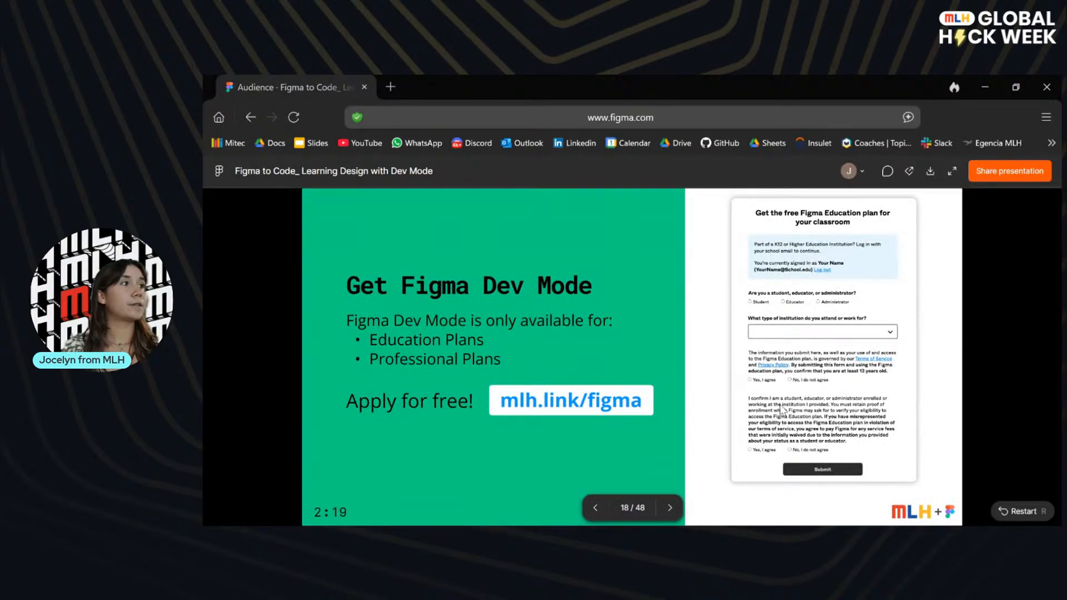
pyautogui.click(670, 505)
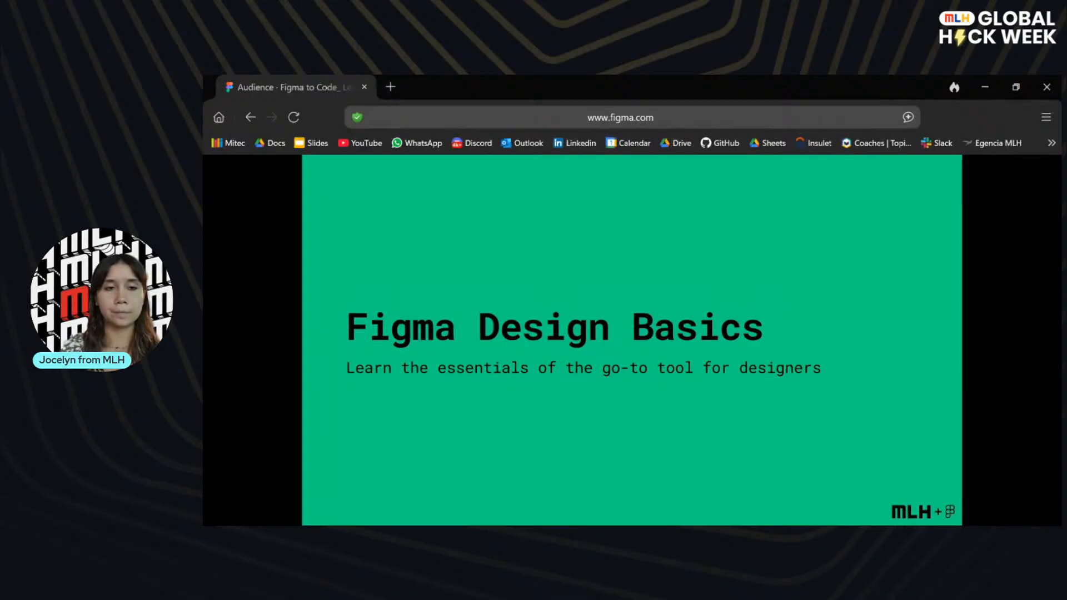
pyautogui.click(927, 375)
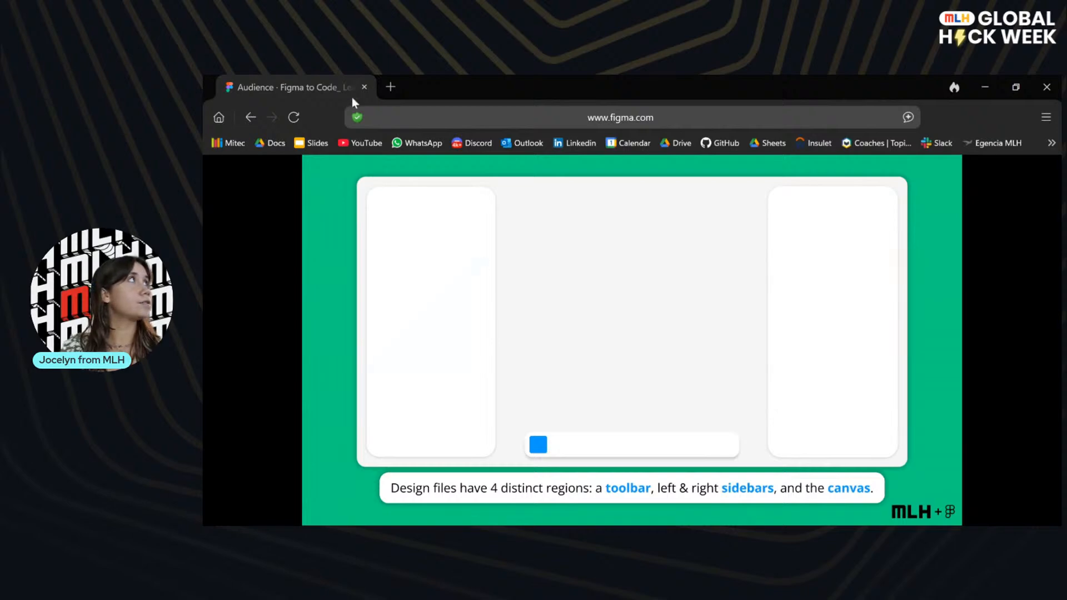
# Open figma.com in a new browser tab.
pyautogui.click(391, 88)
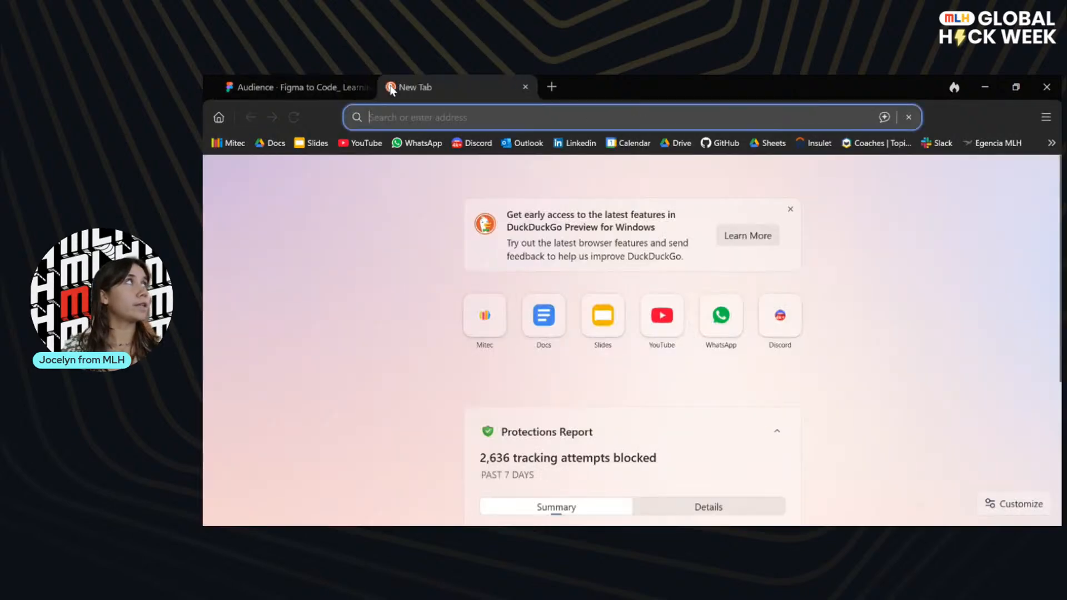
pyautogui.write('figma.com')
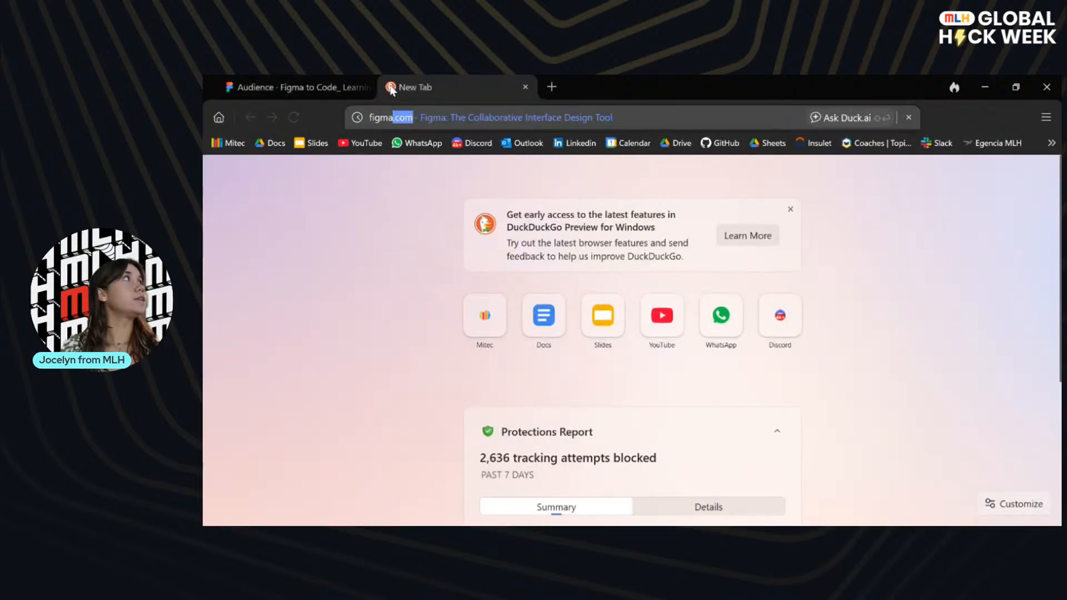
pyautogui.press('Return')
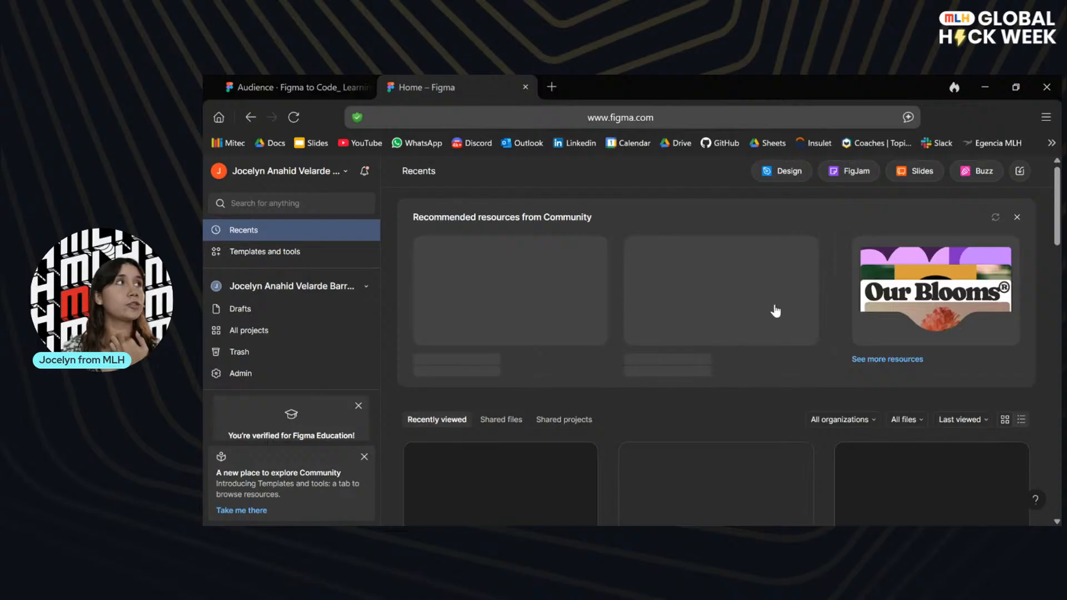
# Look through the recently viewed files on the home page and check the list of available teams.
pyautogui.scroll(-2, 692, 403)
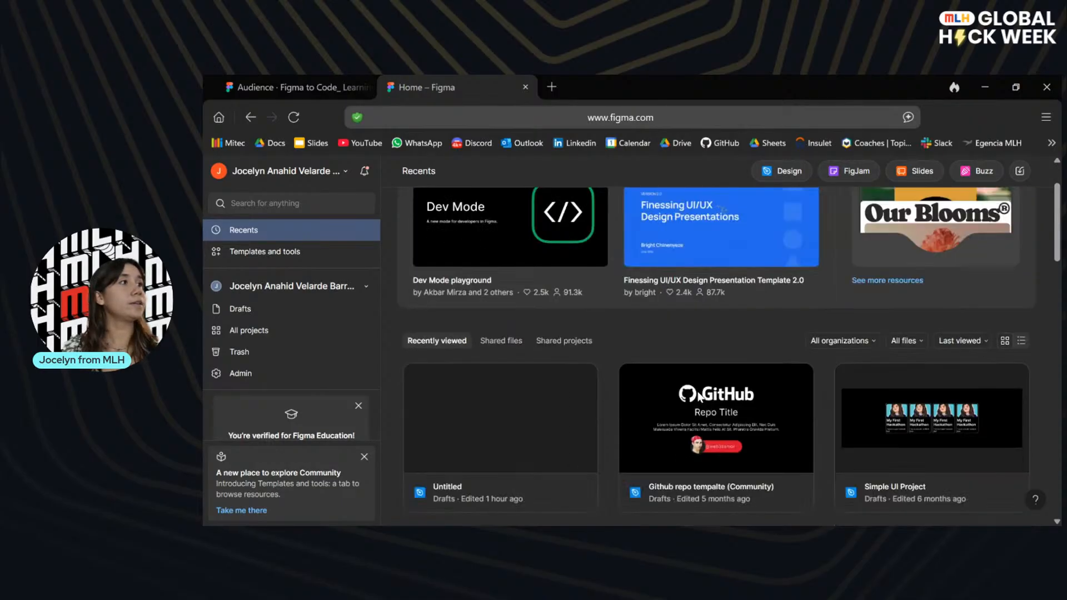
pyautogui.scroll(-3, 698, 391)
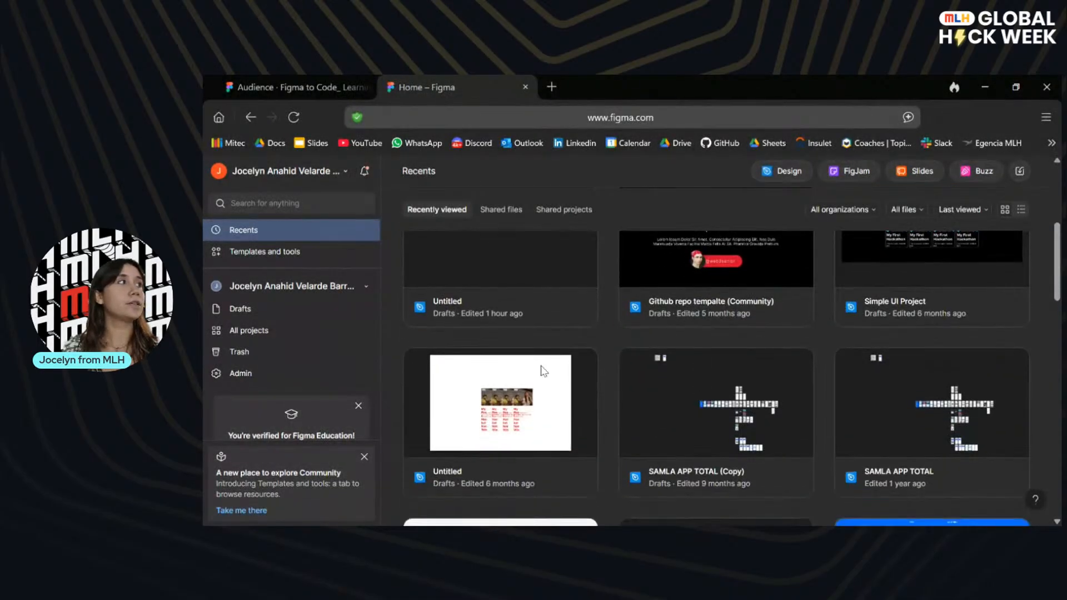
pyautogui.scroll(-8, 831, 449)
pyautogui.scroll(3, 832, 455)
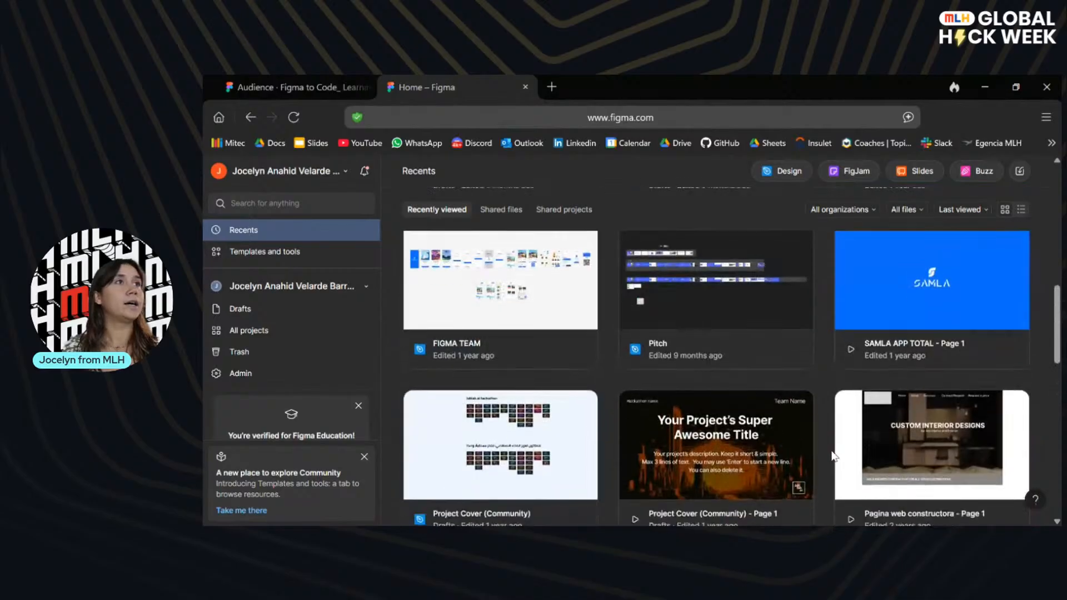
pyautogui.scroll(-6, 832, 455)
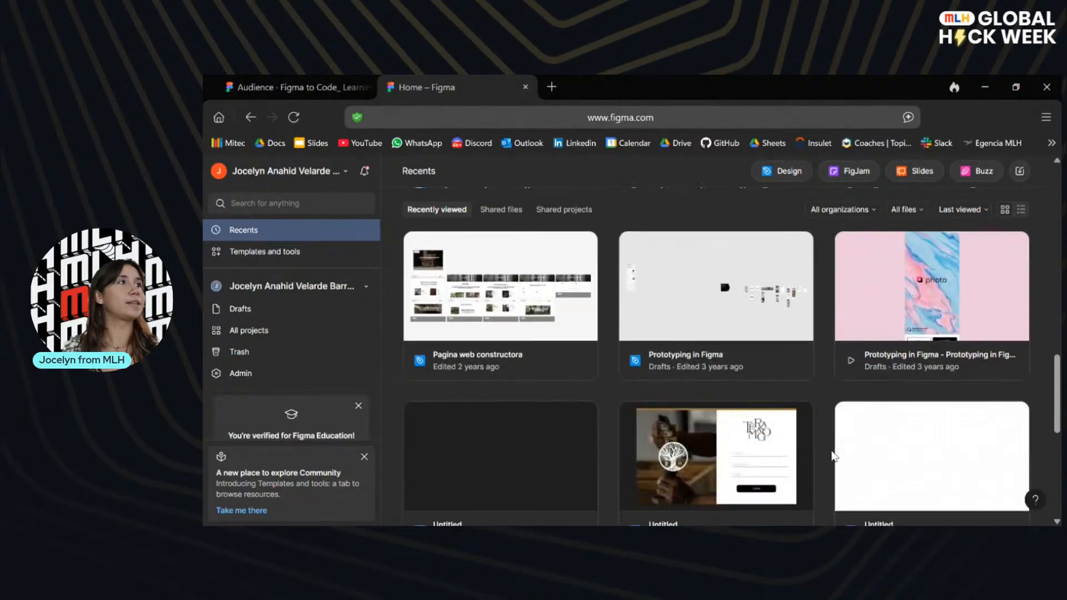
pyautogui.scroll(5, 831, 456)
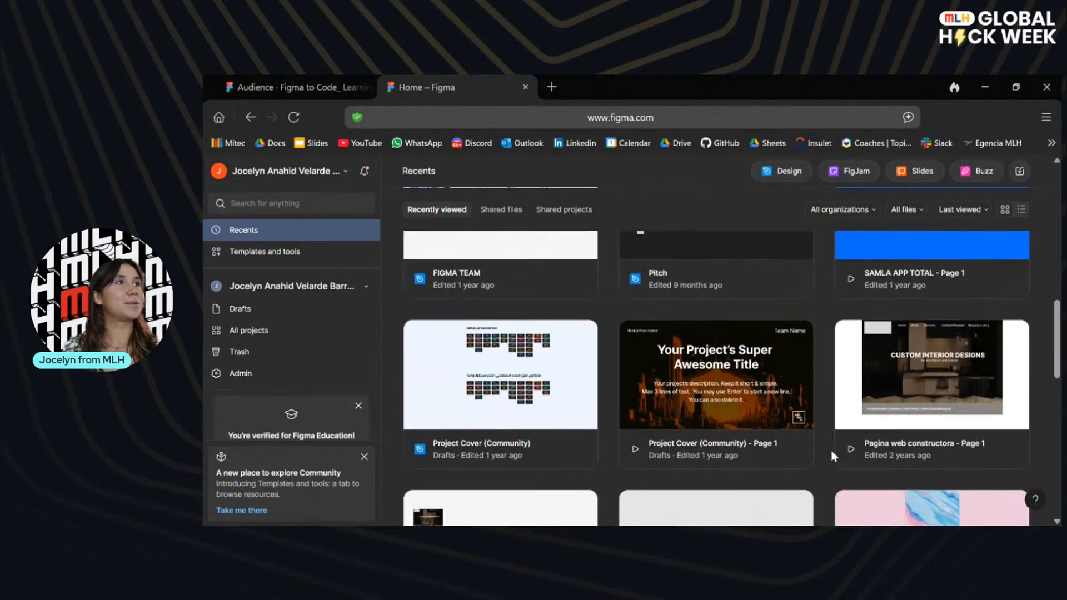
pyautogui.scroll(-5, 831, 456)
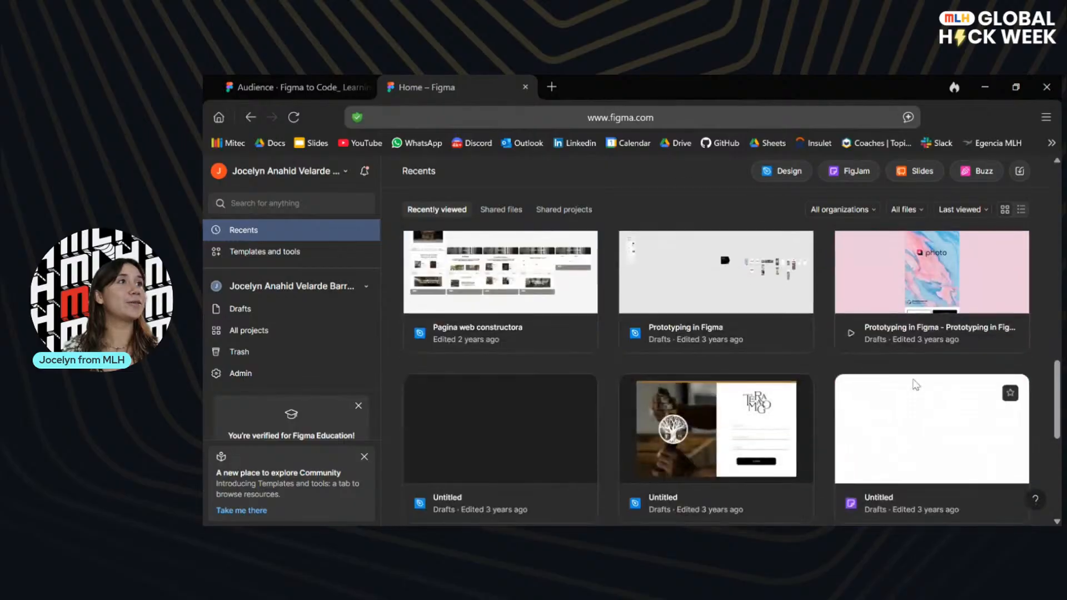
pyautogui.scroll(-3, 916, 384)
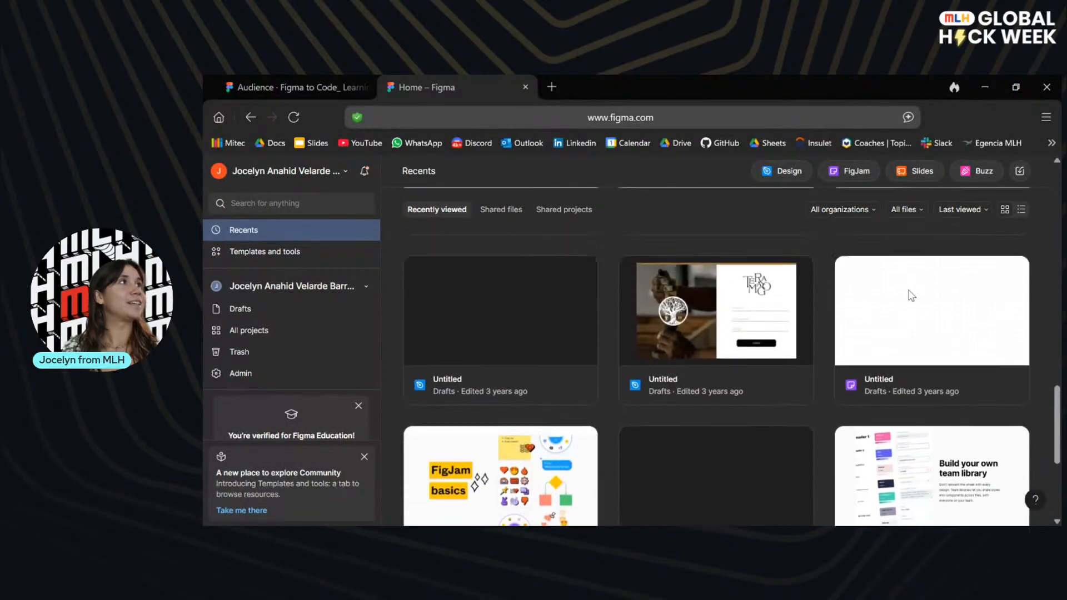
pyautogui.scroll(1, 911, 296)
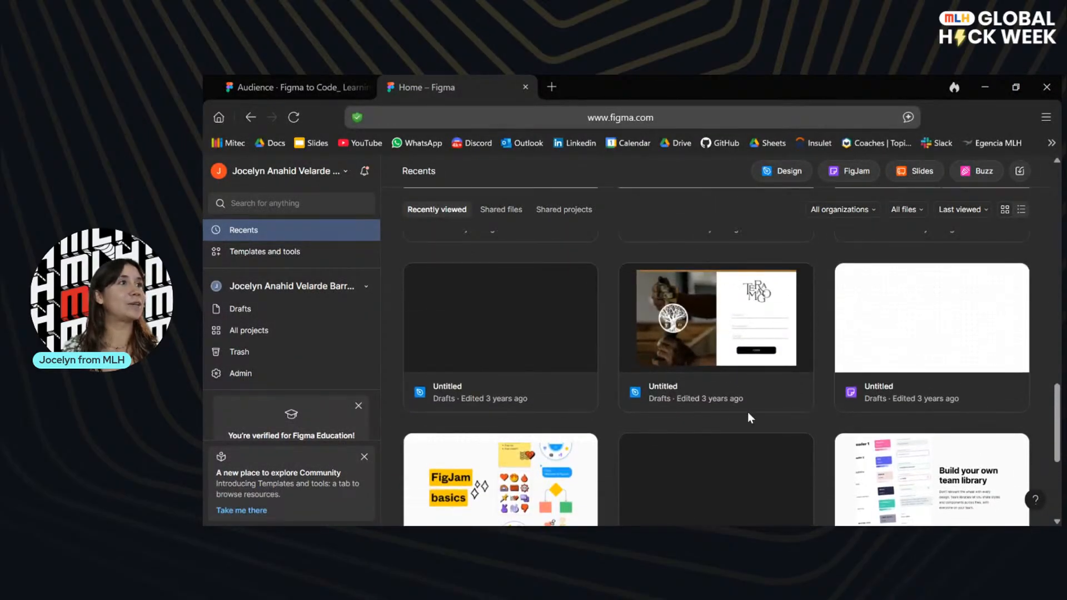
pyautogui.scroll(-3, 748, 411)
pyautogui.scroll(12, 748, 411)
pyautogui.scroll(6, 747, 412)
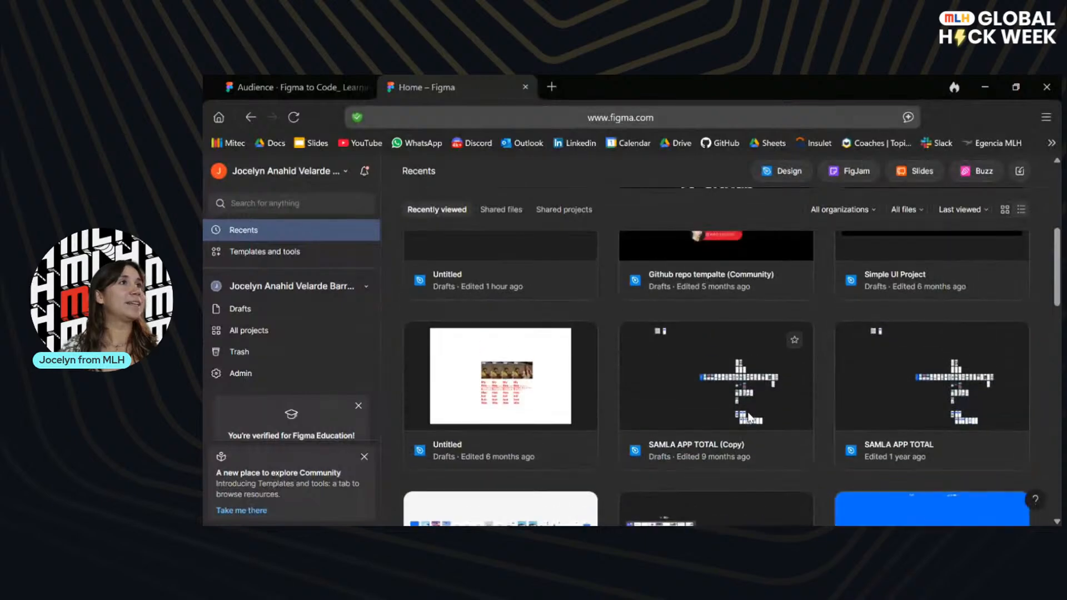
pyautogui.scroll(-2, 934, 383)
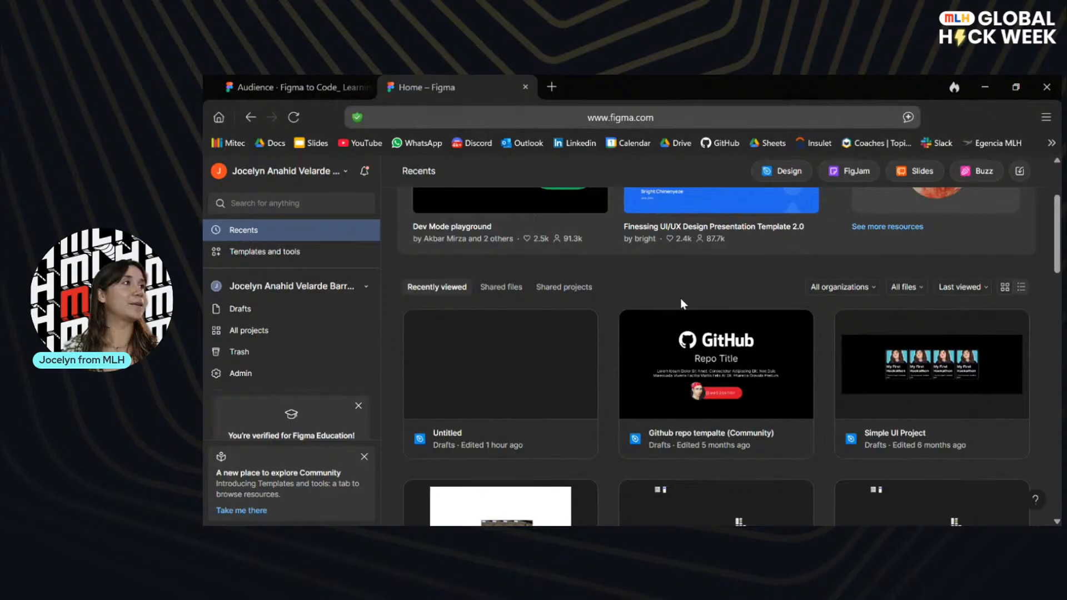
pyautogui.scroll(1, 742, 287)
pyautogui.scroll(2, 743, 285)
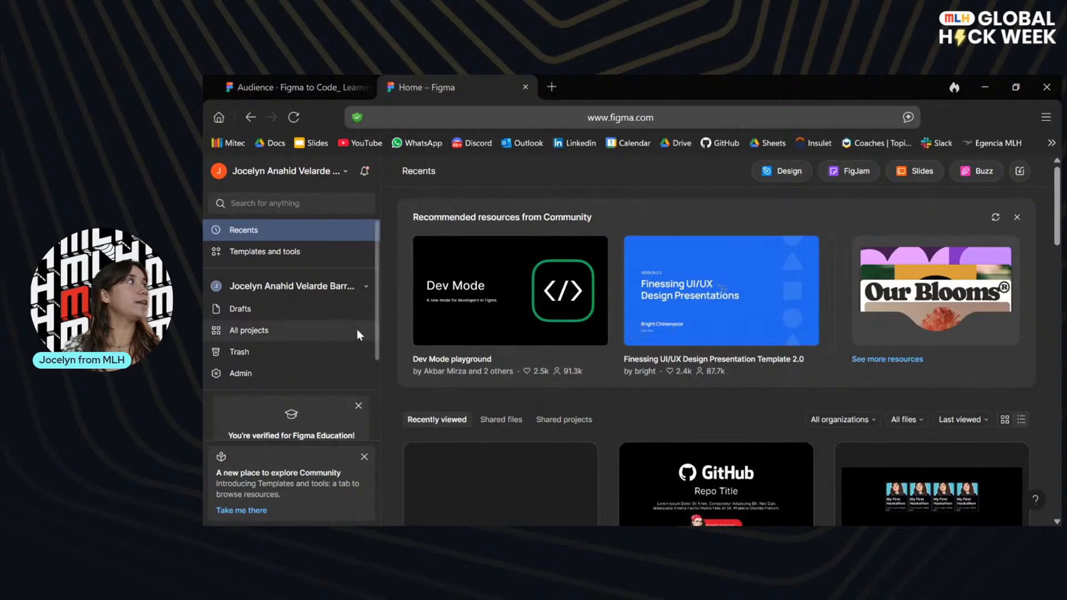
pyautogui.click(363, 287)
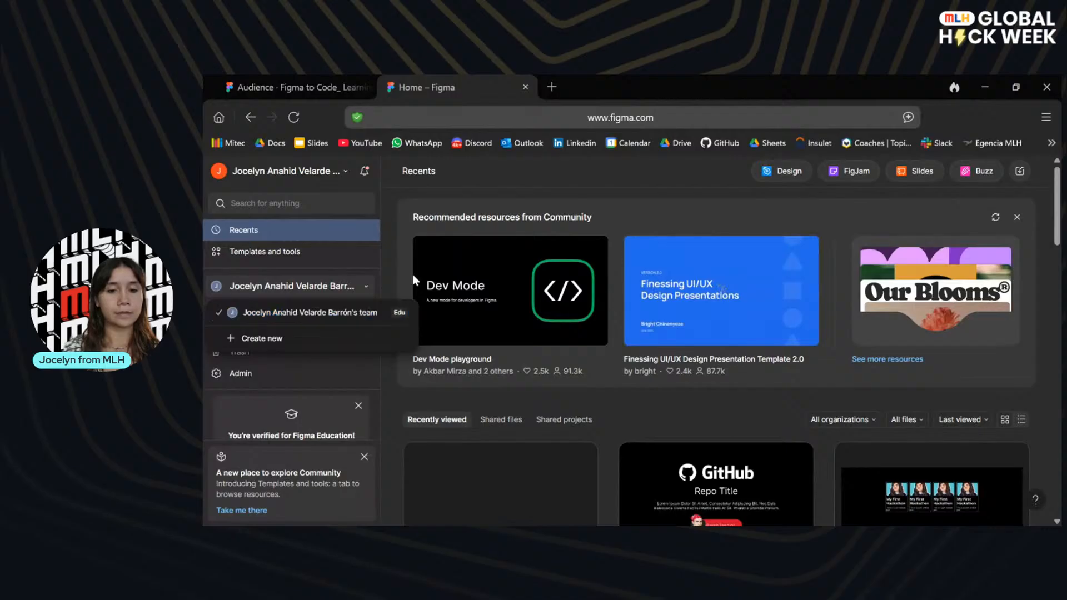
pyautogui.click(394, 220)
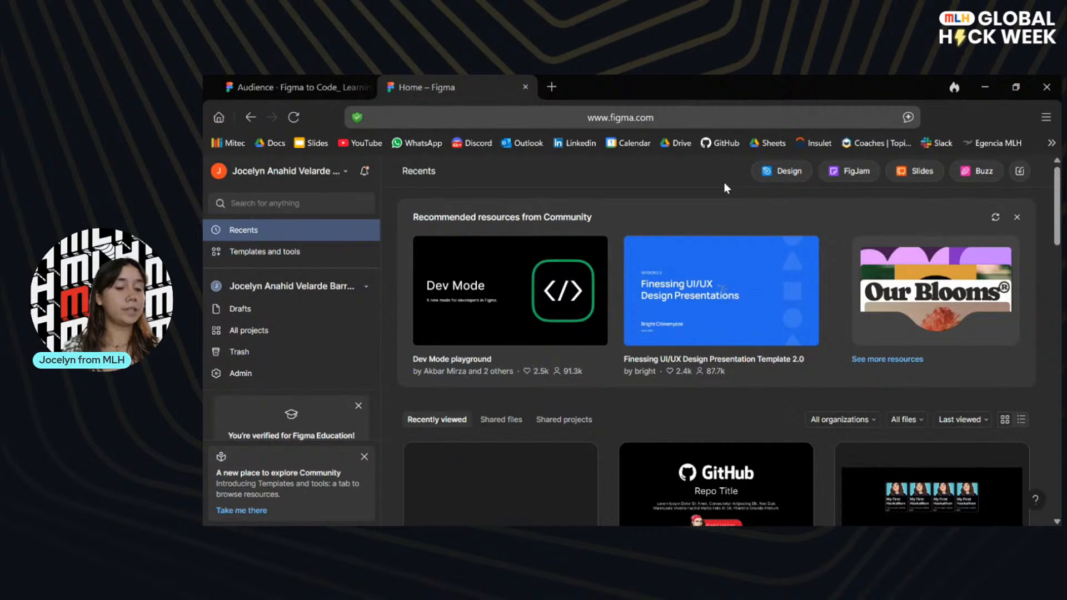
# Enlarge the browser page, create a new blank design file, and dismiss its More ways to design tip.
pyautogui.hotkey('ctrl', '+')
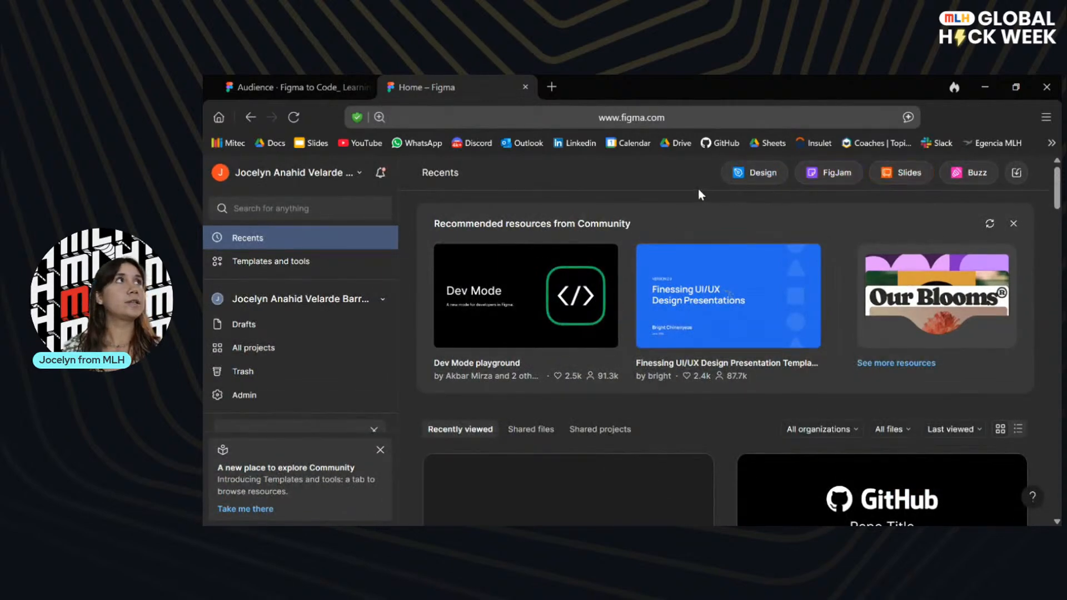
pyautogui.click(750, 172)
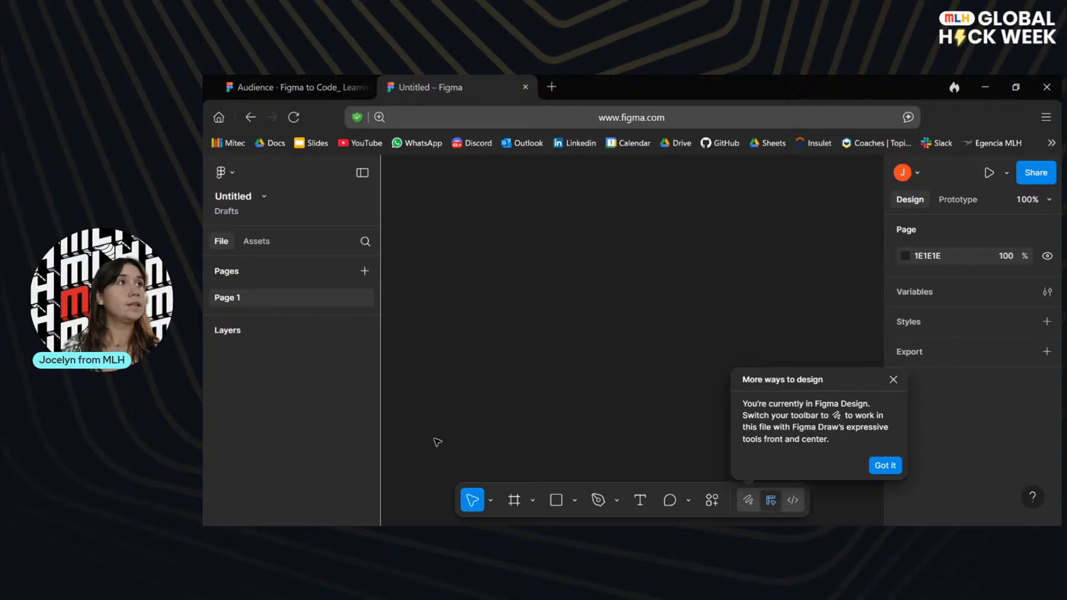
pyautogui.click(893, 381)
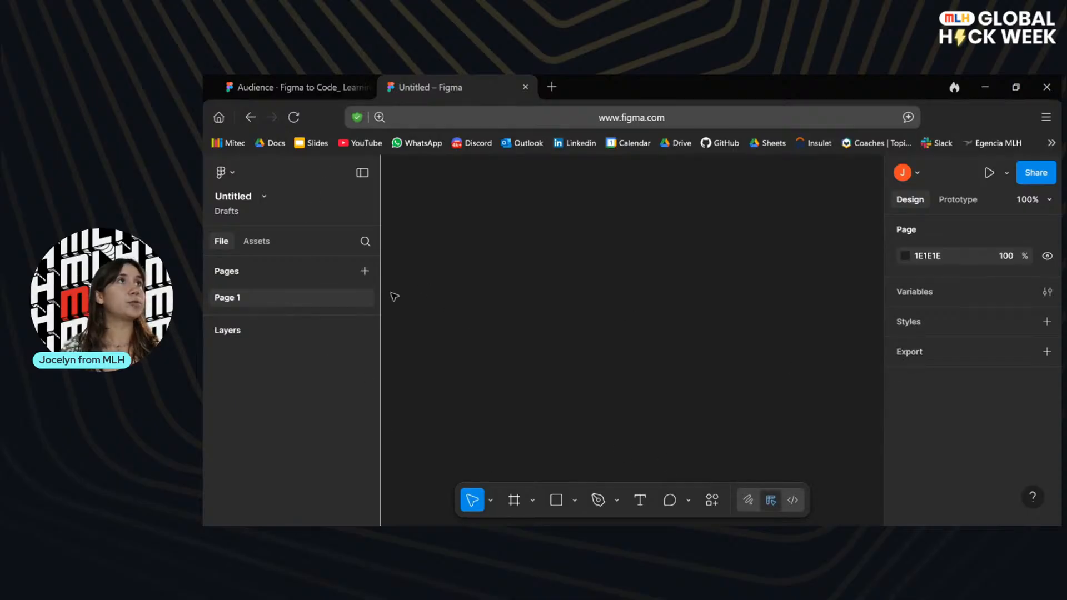
# Revisit the presentation slide on the design file regions and return to the untitled design file.
pyautogui.click(297, 76)
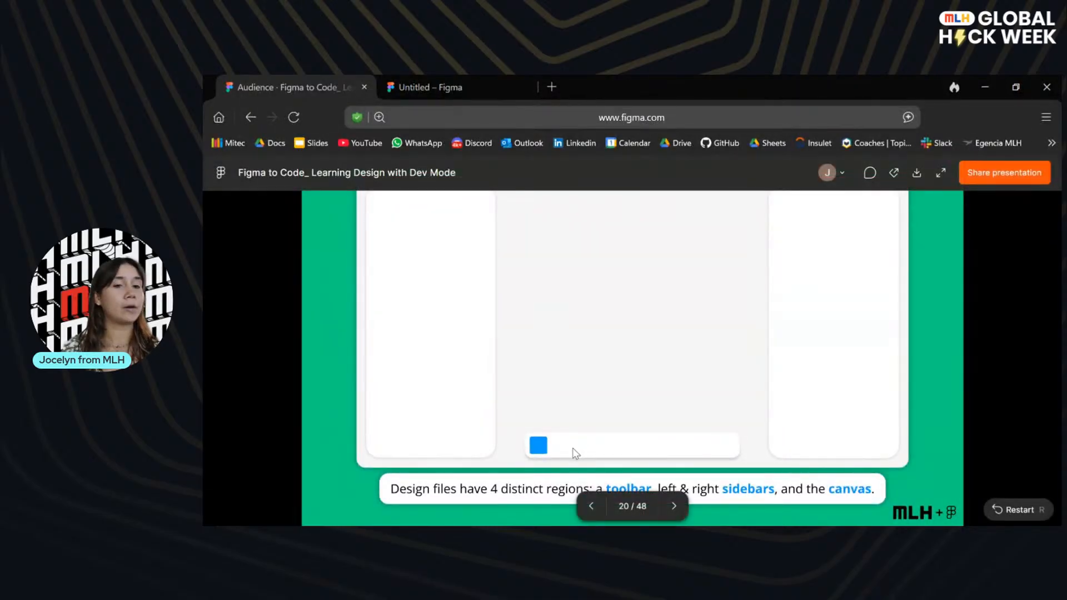
pyautogui.click(429, 84)
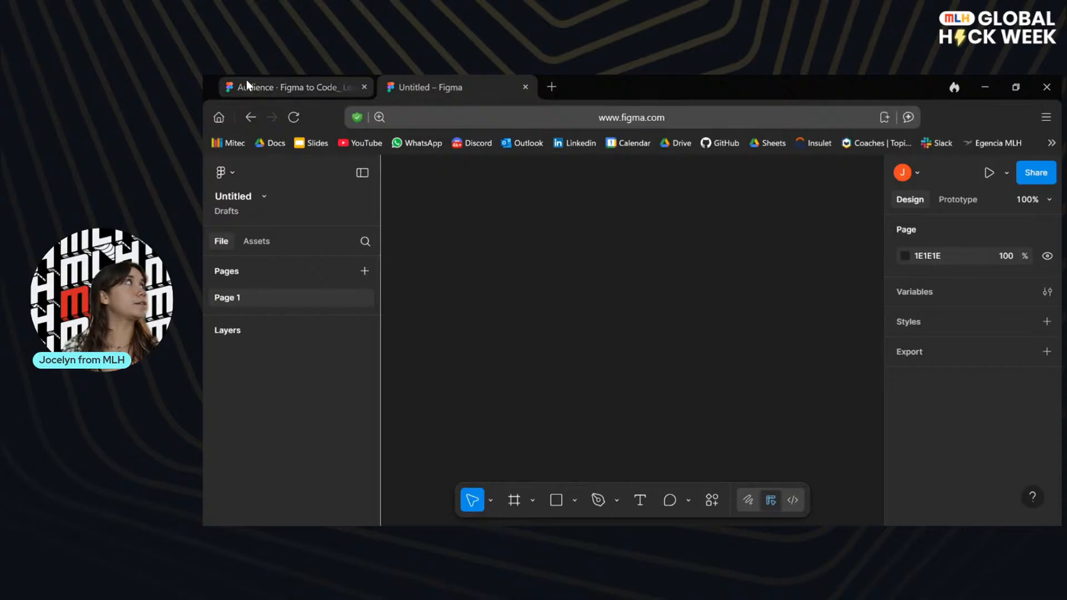
# Advance the presentation to the canvas slide and demonstrate panning around the empty canvas of the untitled design file.
pyautogui.click(276, 86)
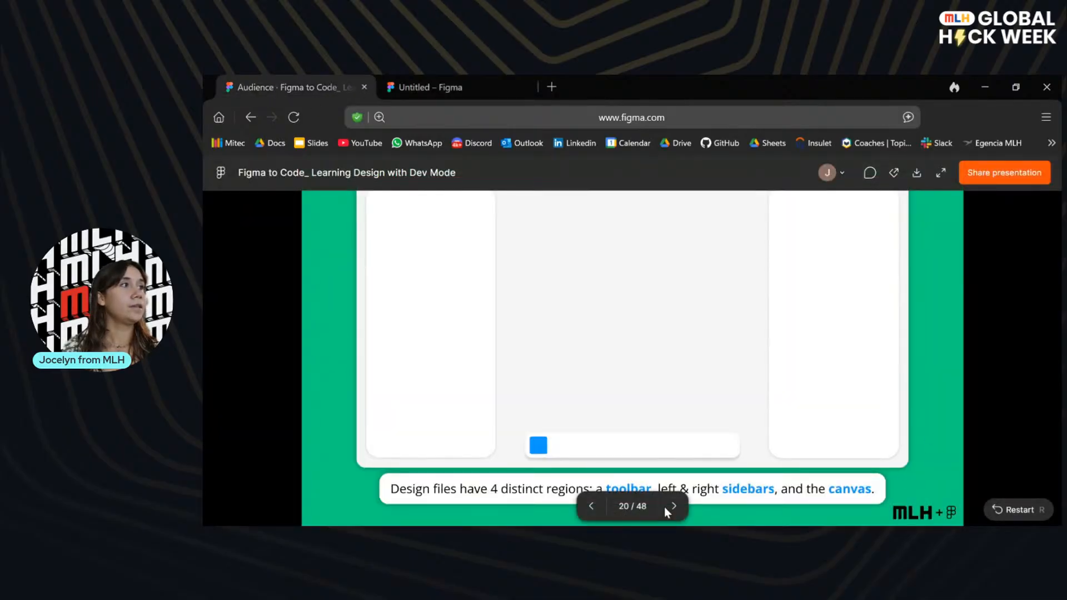
pyautogui.click(674, 506)
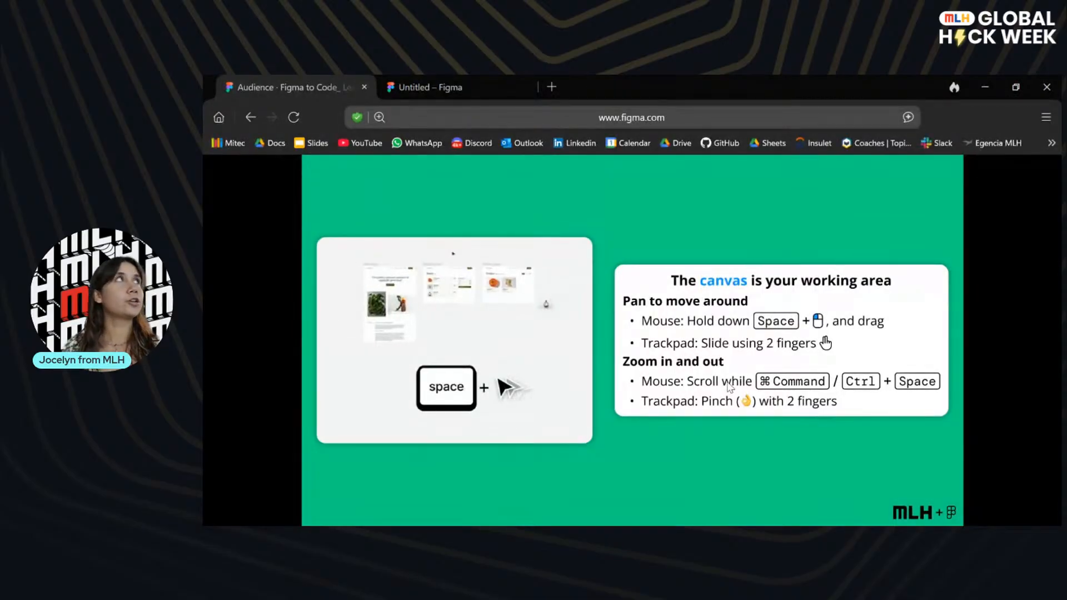
pyautogui.click(491, 77)
pyautogui.moveTo(627, 277); pyautogui.dragTo(585, 242)
pyautogui.moveTo(526, 278); pyautogui.dragTo(651, 327)
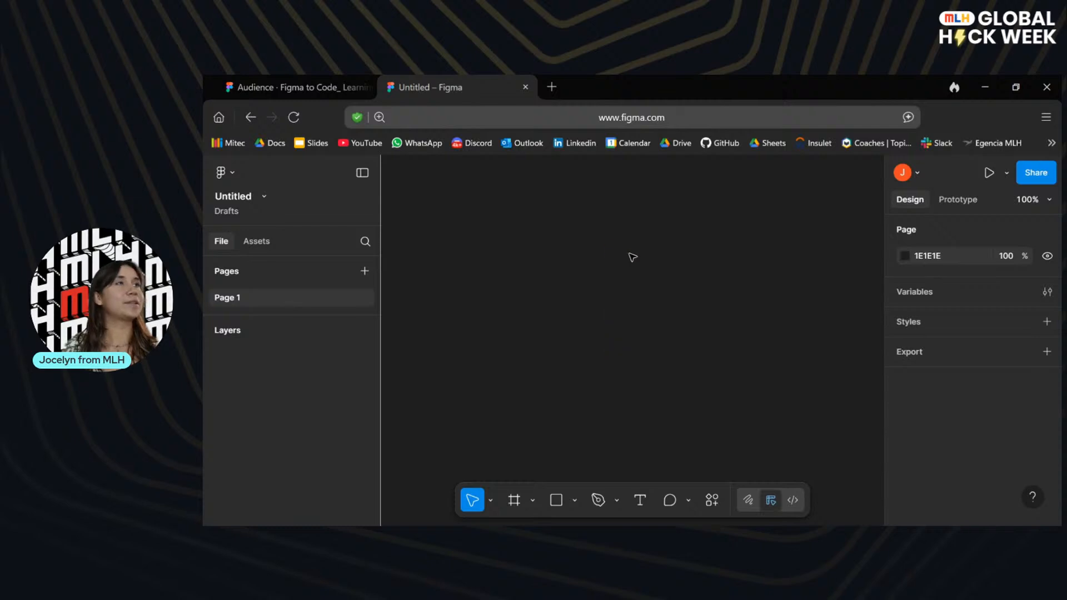
pyautogui.moveTo(585, 321); pyautogui.dragTo(688, 252)
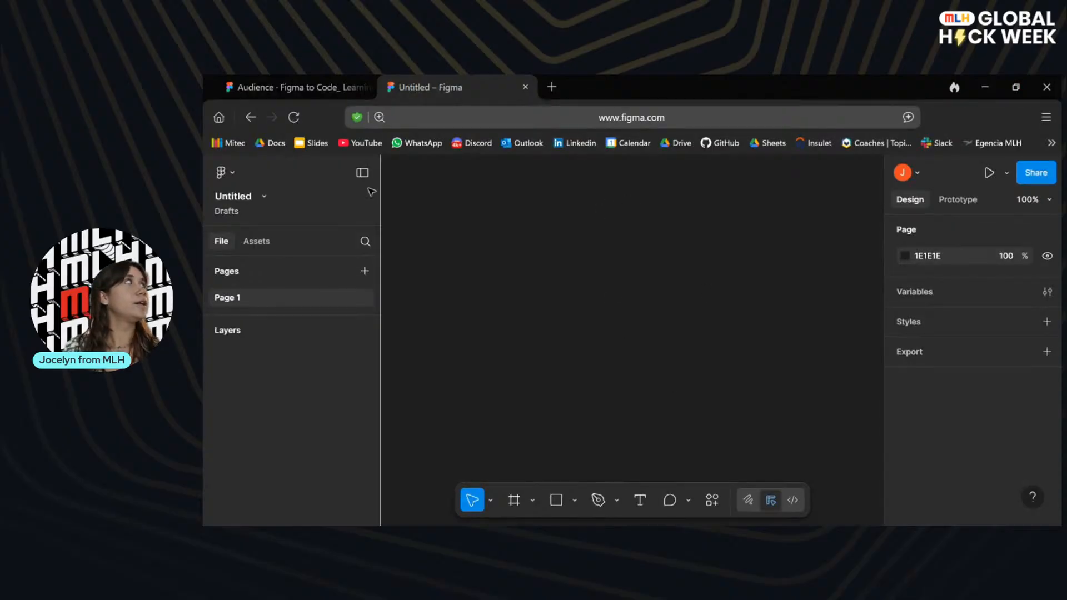
# Return to the presentation and go through the toolbar slide to the one on the left sidebar.
pyautogui.click(322, 87)
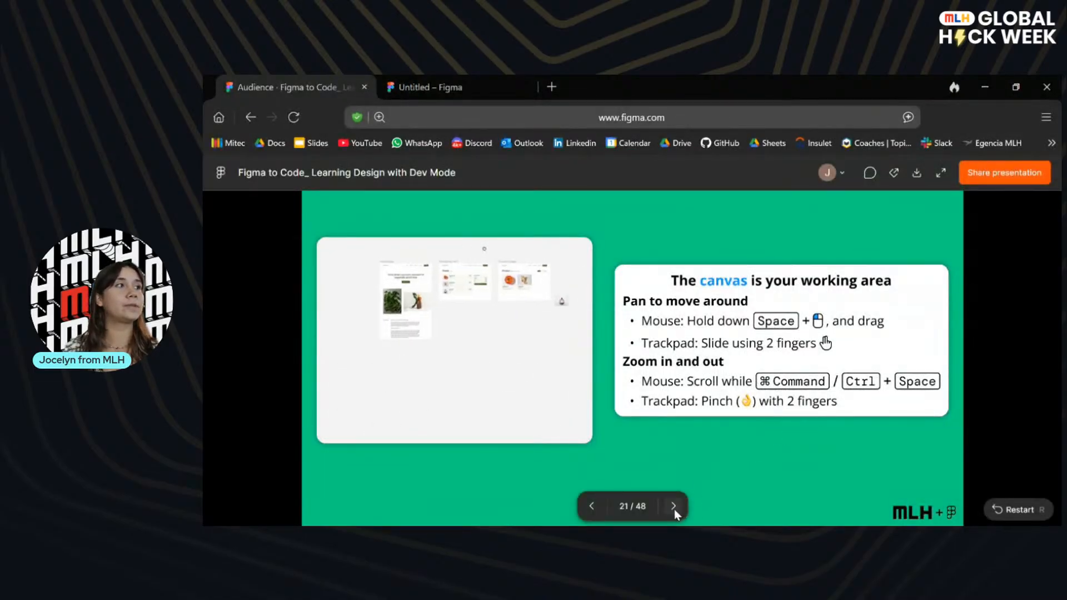
pyautogui.click(674, 506)
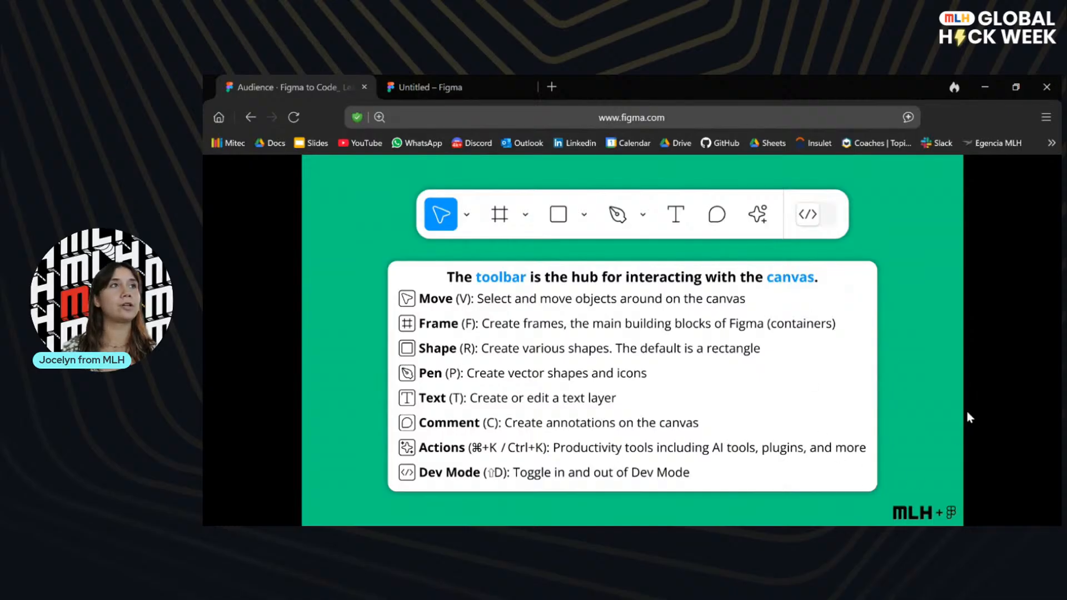
pyautogui.press('Right')
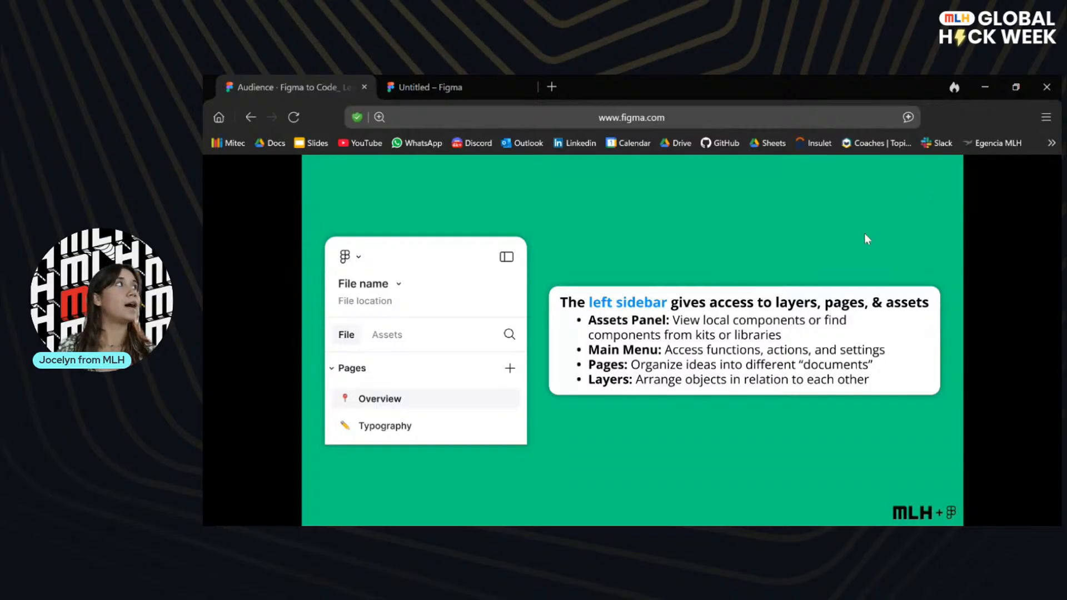
# Review the toolbar in the untitled design file and advance the presentation to the right sidebar slide.
pyautogui.click(428, 84)
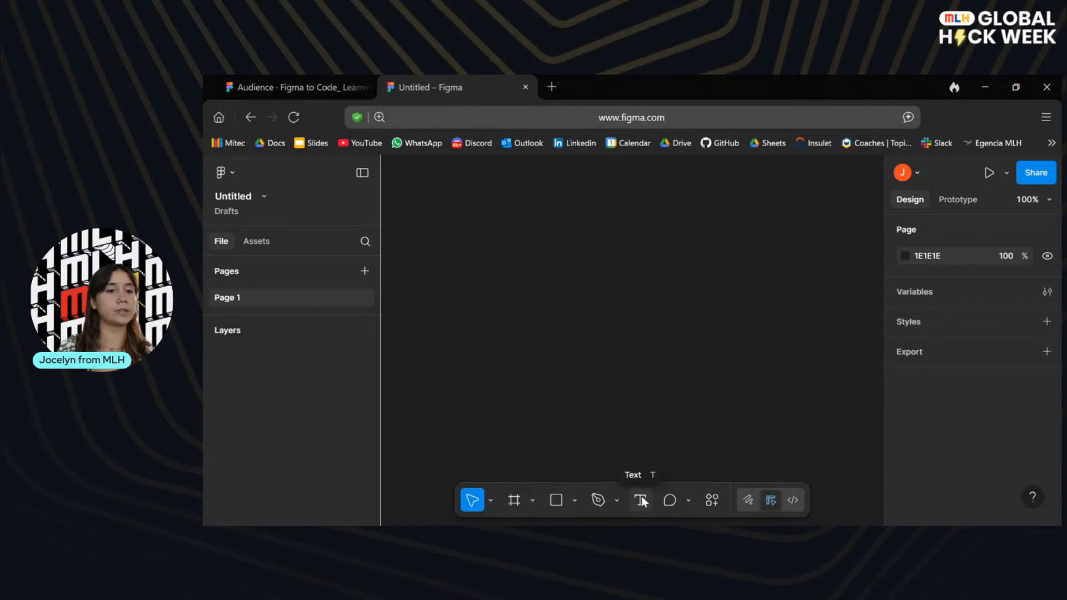
pyautogui.click(300, 78)
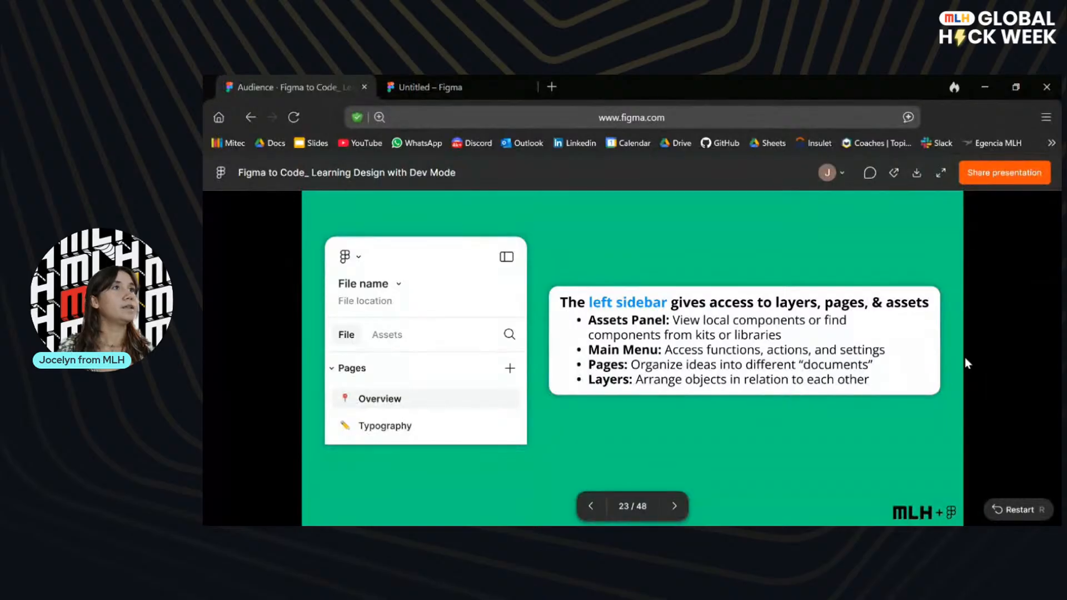
pyautogui.press('Right')
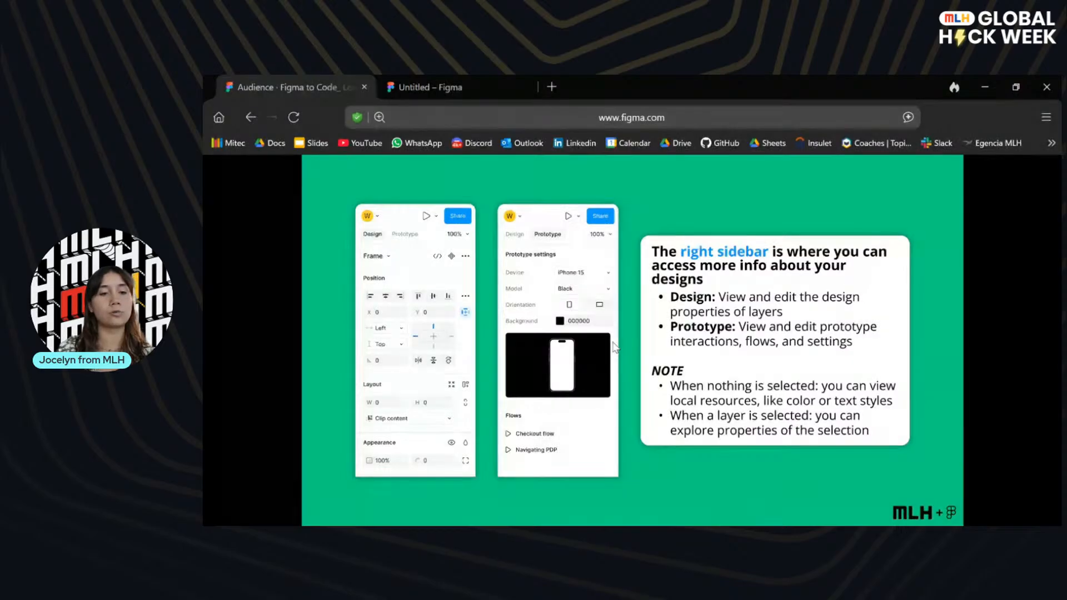
# Review the Design properties sidebar in the untitled file and advance the presentation to the slide linking further Figma resources.
pyautogui.click(459, 80)
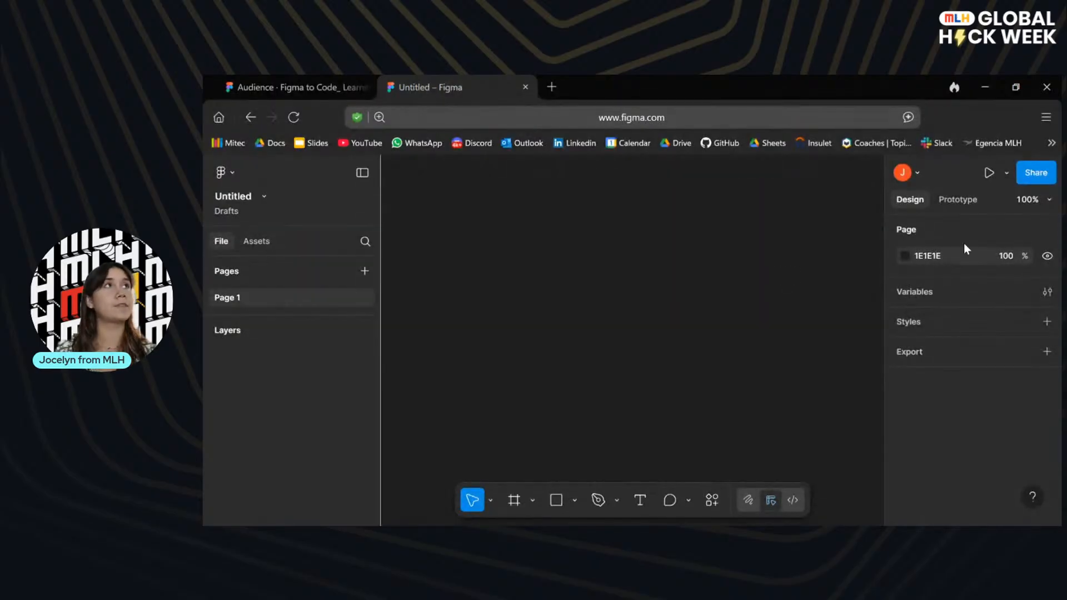
pyautogui.click(320, 86)
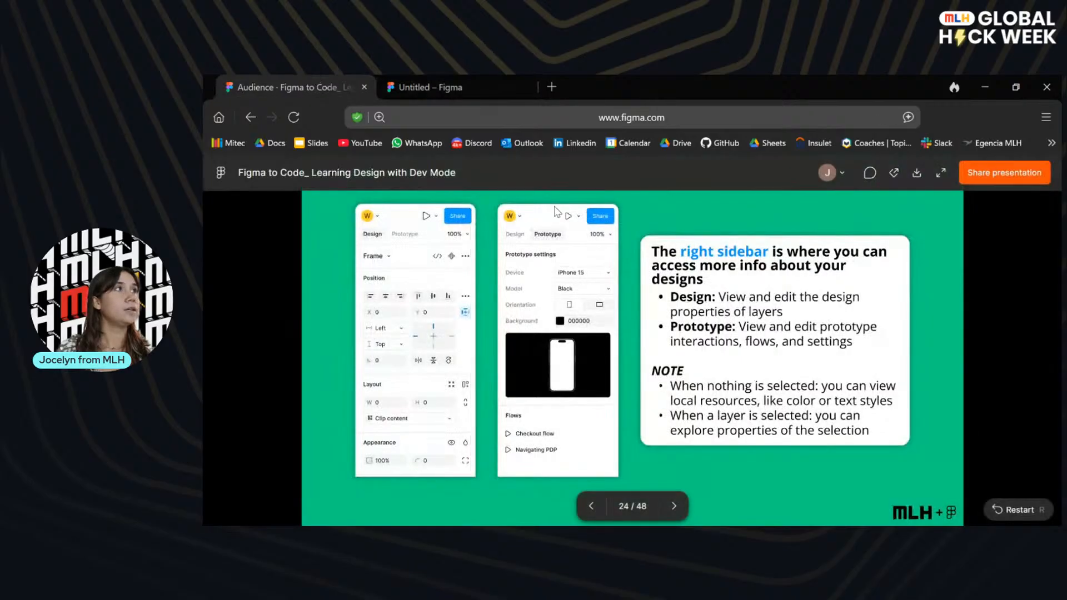
pyautogui.press('Right')
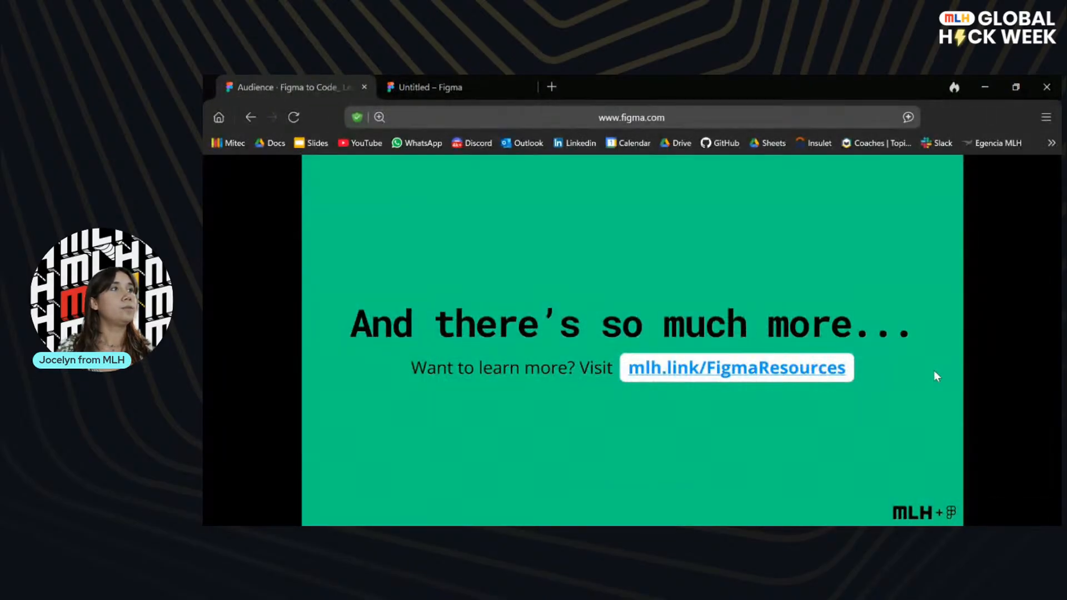
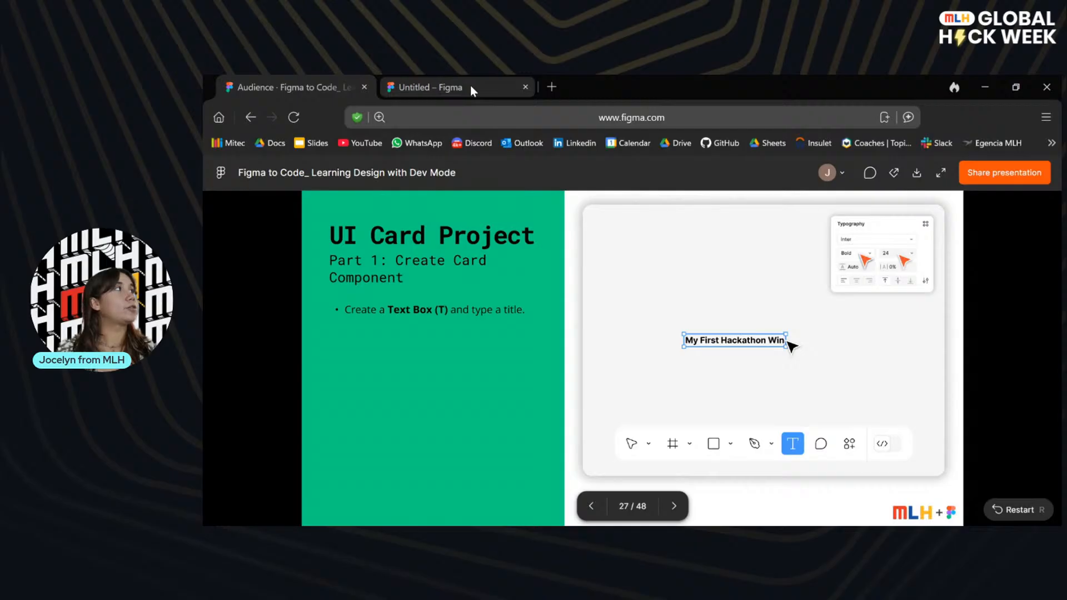
# Switch to the untitled design file and add a text box about 176 × 45 mid-canvas reading "My Hackathon Project".
pyautogui.click(470, 87)
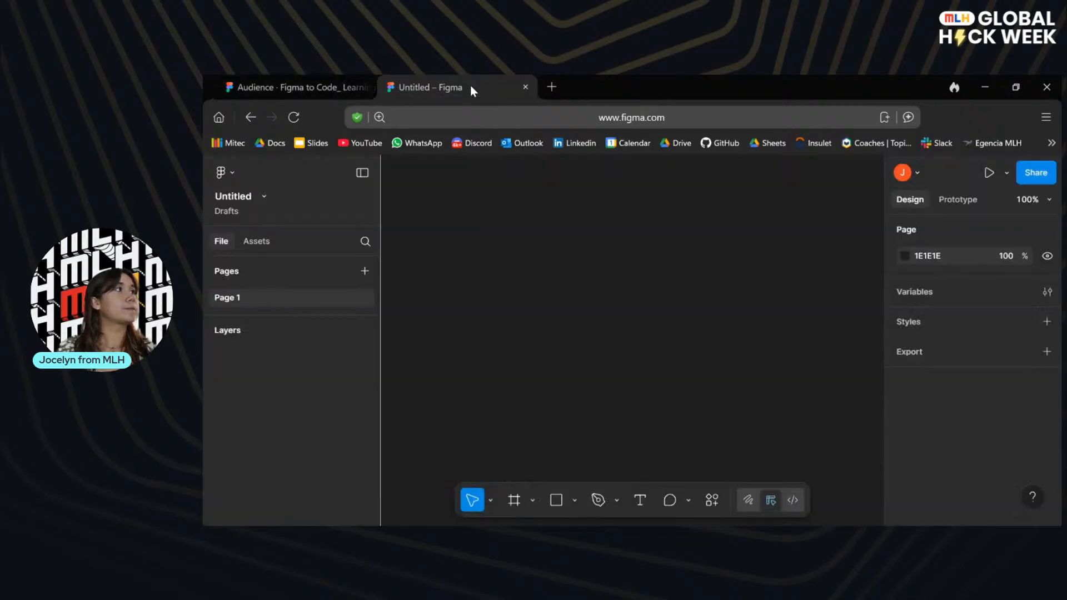
pyautogui.click(640, 501)
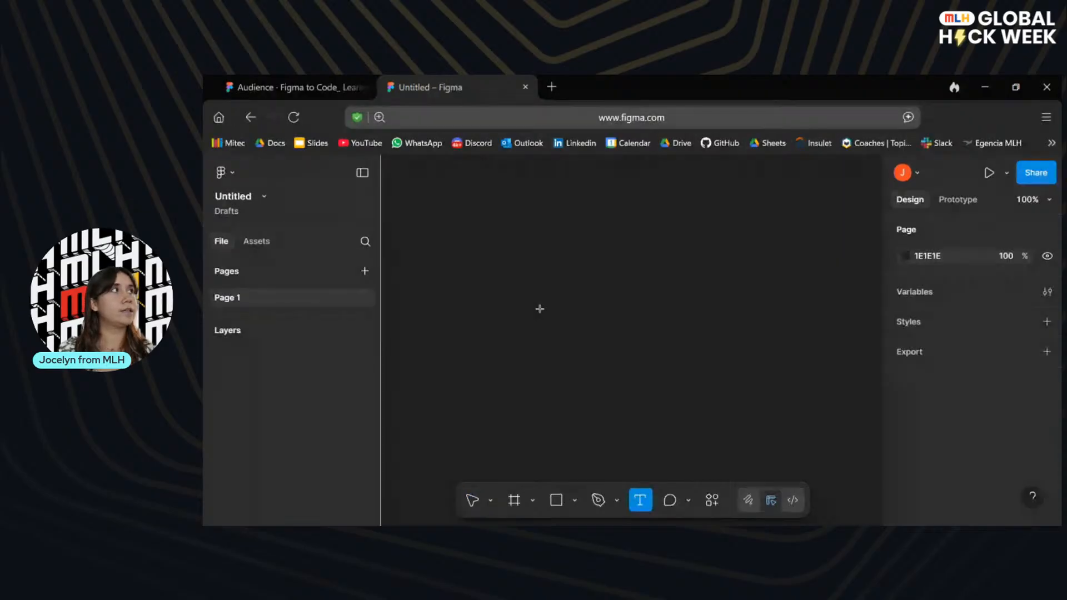
pyautogui.moveTo(539, 308); pyautogui.dragTo(669, 342)
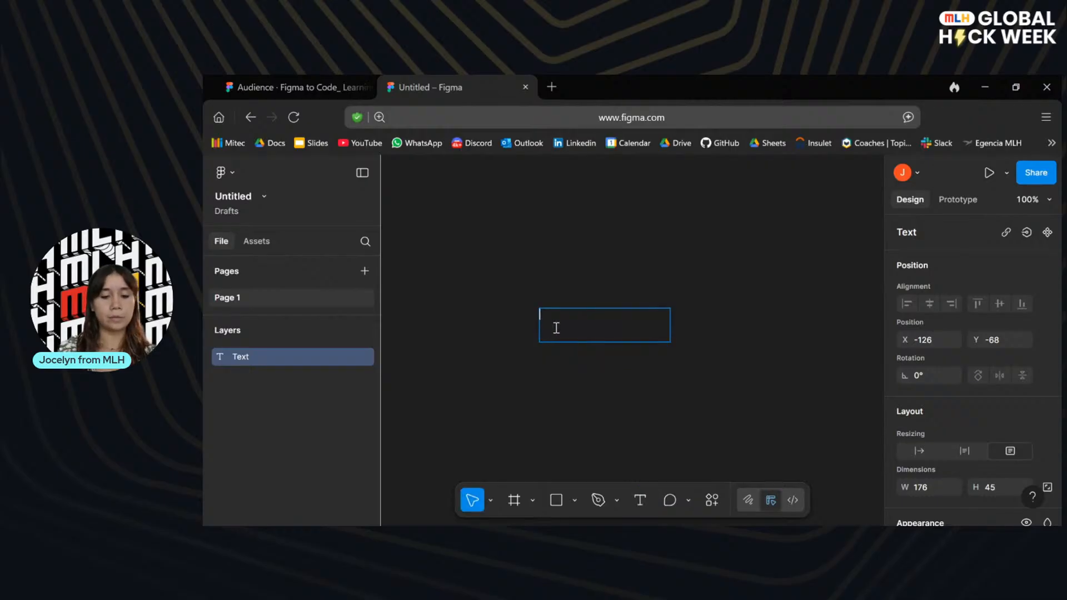
pyautogui.write('My Ha')
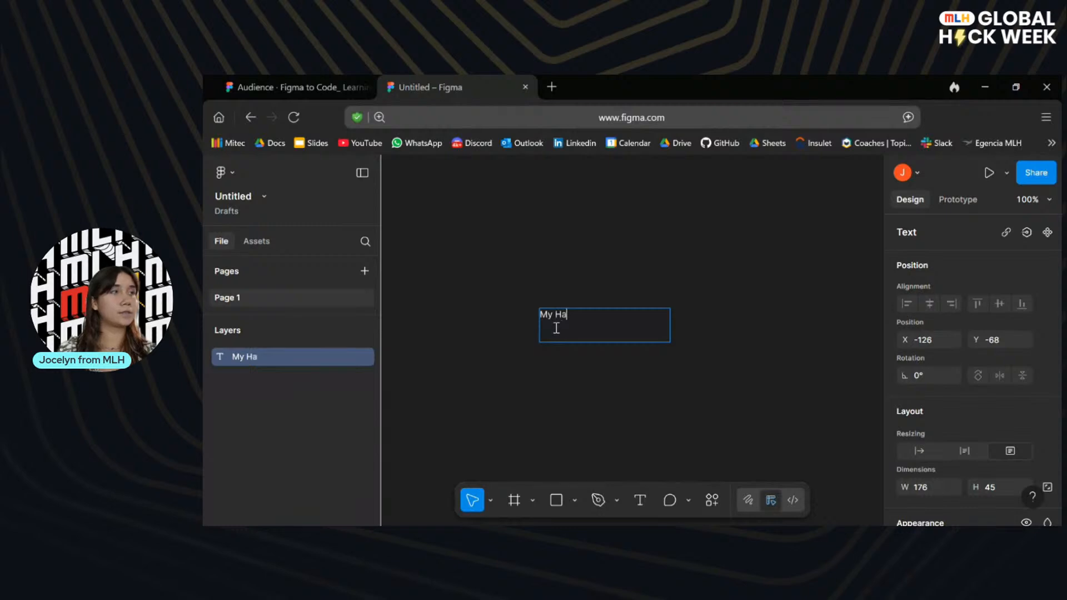
pyautogui.write('ckathon ')
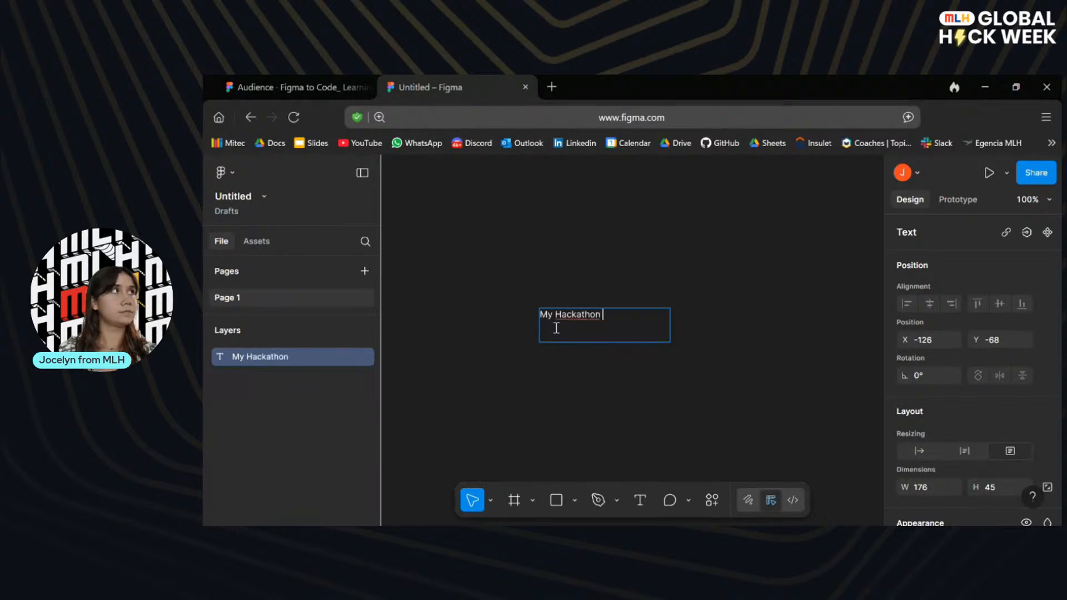
pyautogui.write('Project')
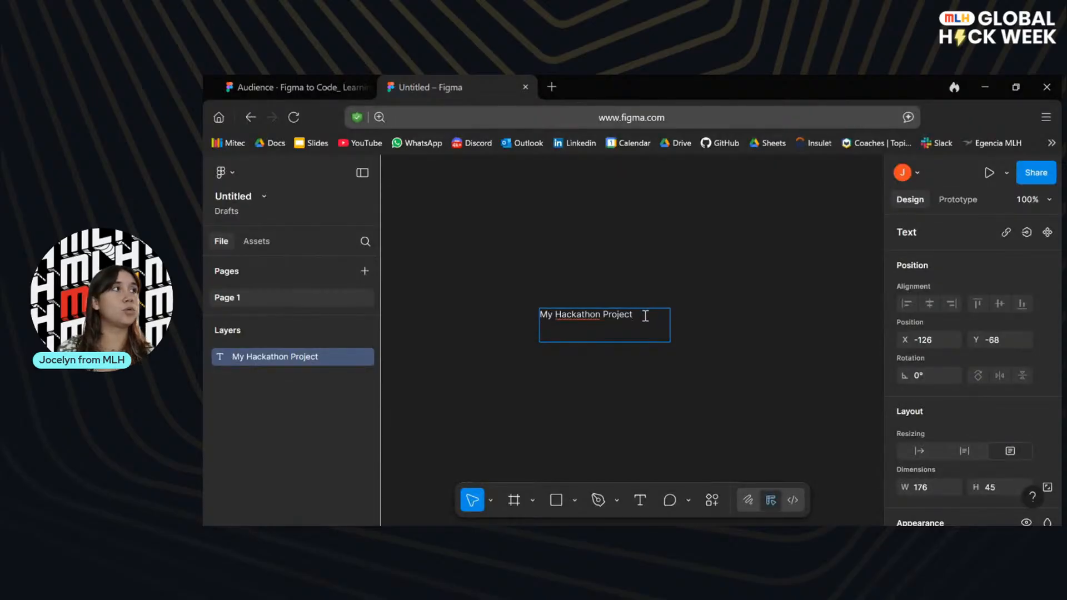
# Look over the layout, typography and fill properties of the title text.
pyautogui.moveTo(645, 315); pyautogui.dragTo(526, 317)
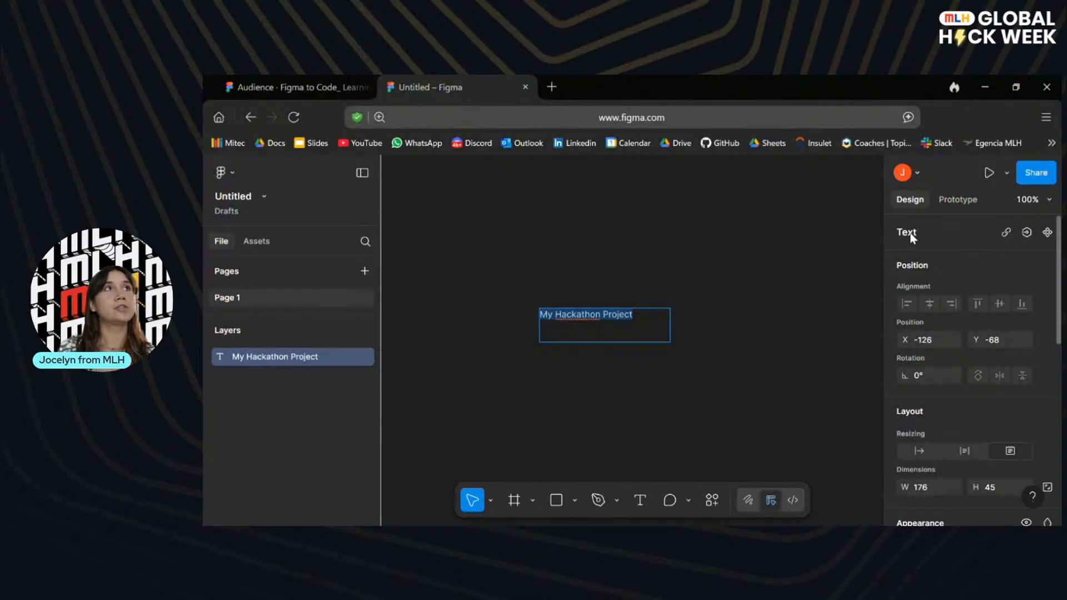
pyautogui.scroll(-5, 988, 388)
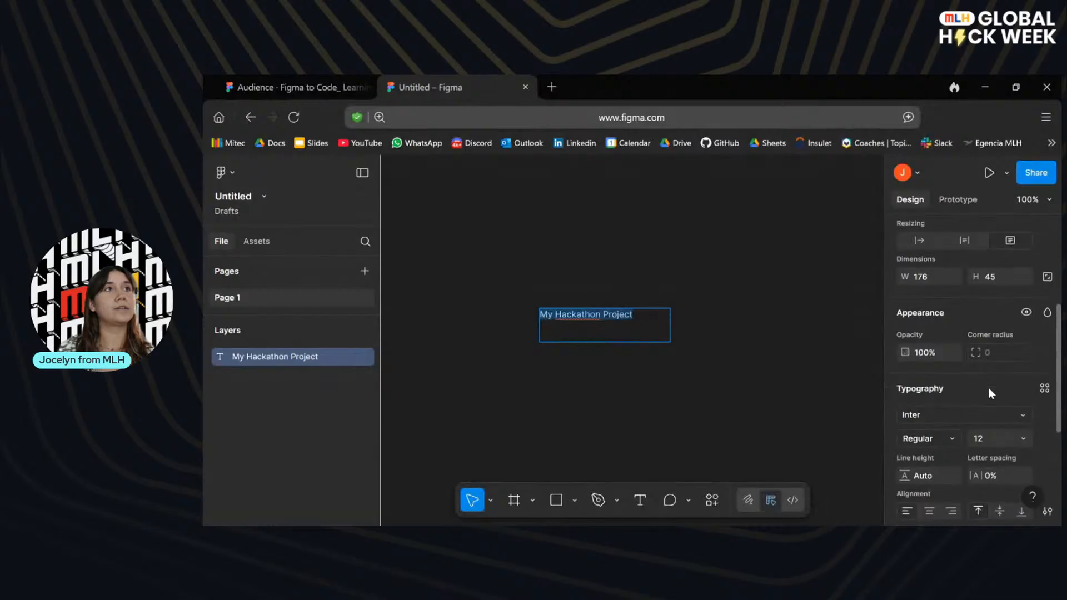
pyautogui.scroll(-4, 988, 387)
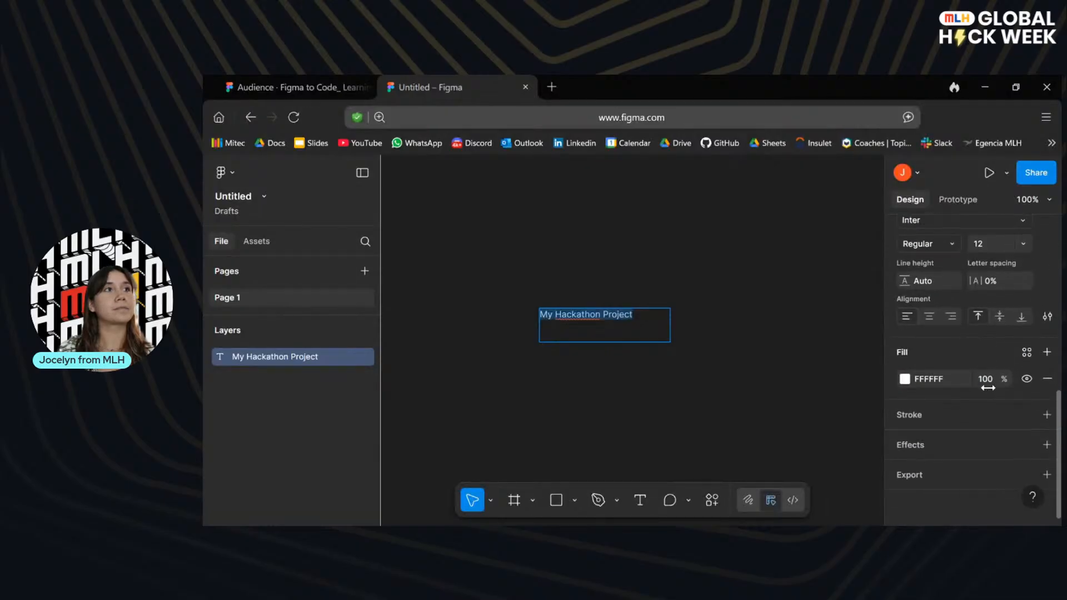
pyautogui.scroll(2, 967, 384)
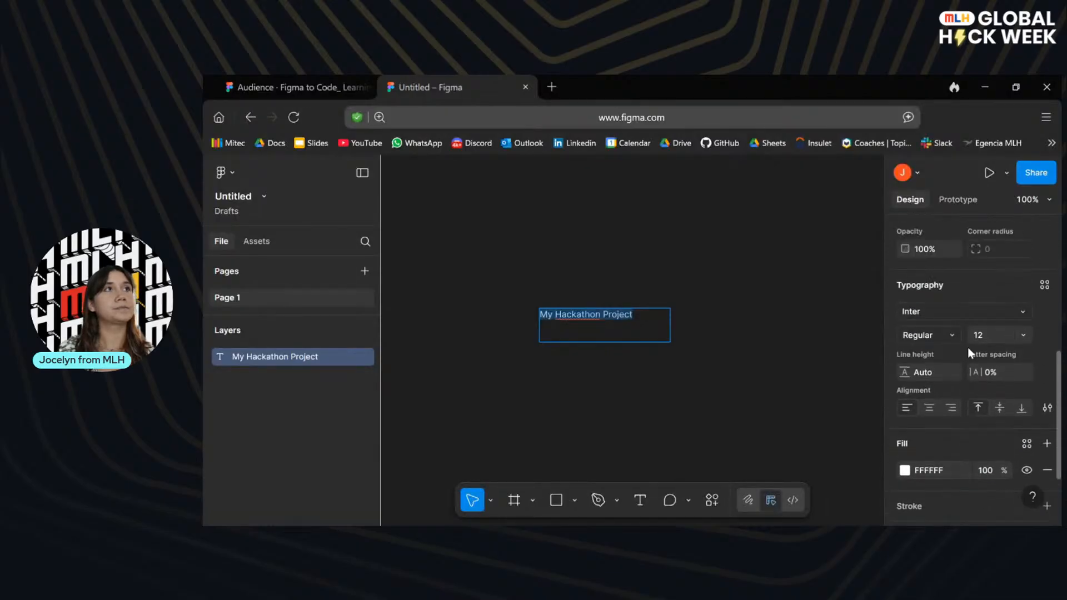
pyautogui.scroll(7, 968, 350)
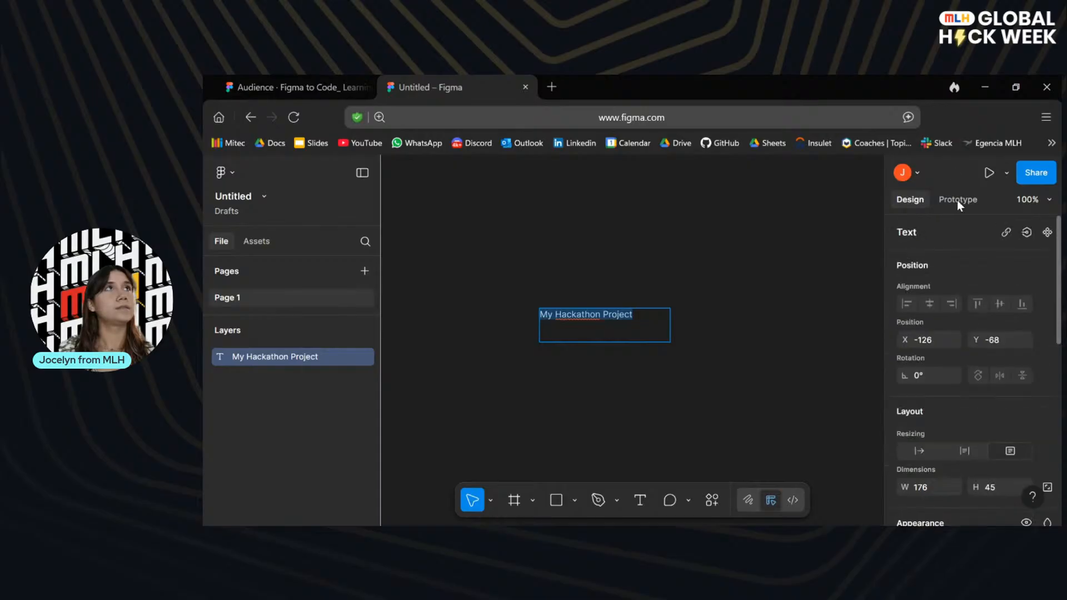
pyautogui.press('Escape')
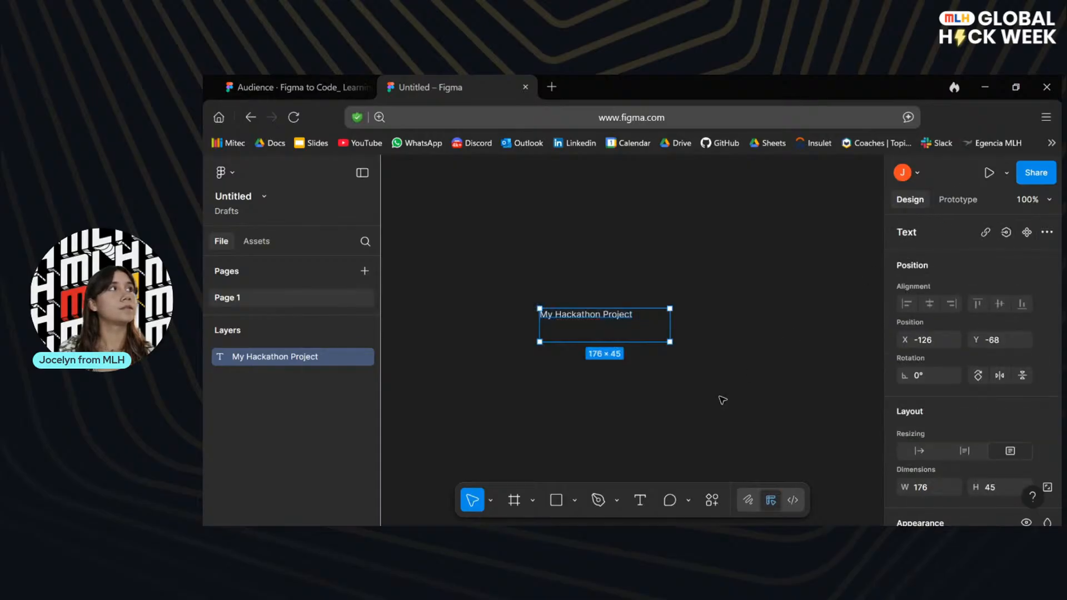
pyautogui.press('Escape')
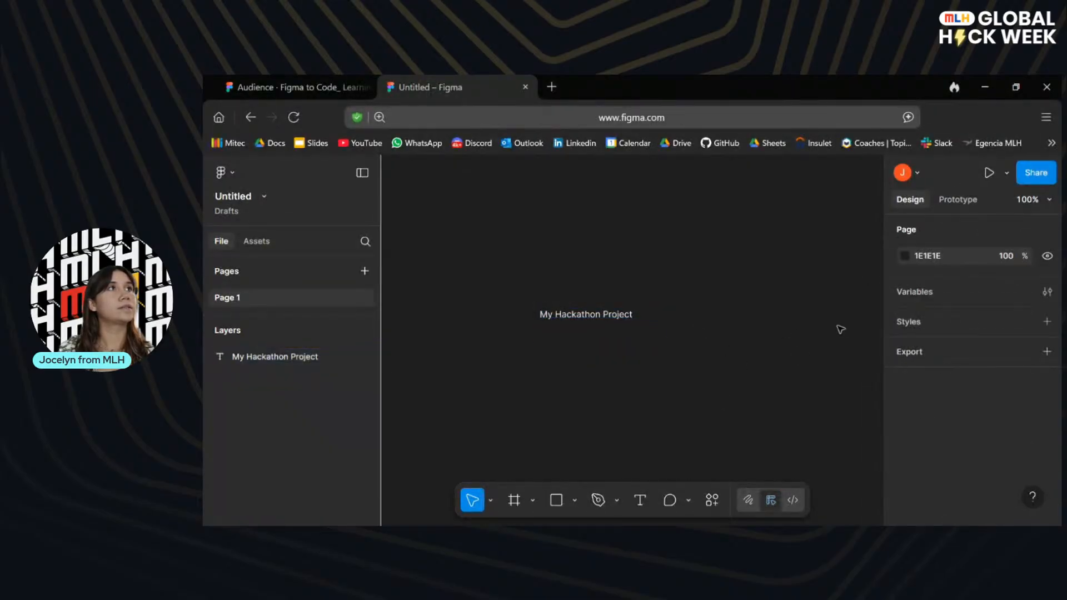
# Set the font size of the "My Hackathon Project" title to 24.
pyautogui.click(579, 319)
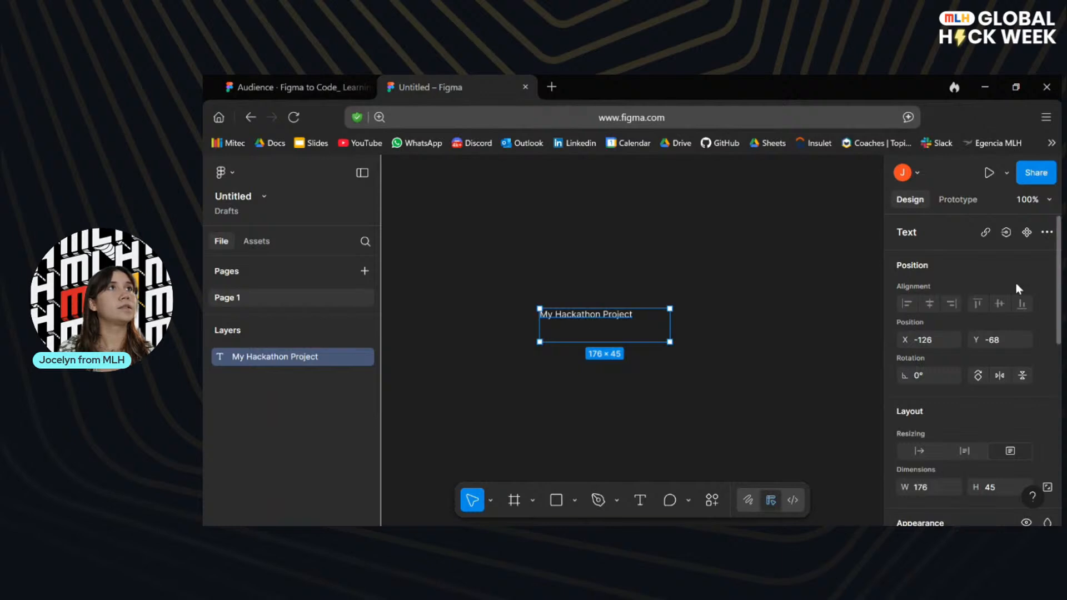
pyautogui.scroll(-5, 1031, 340)
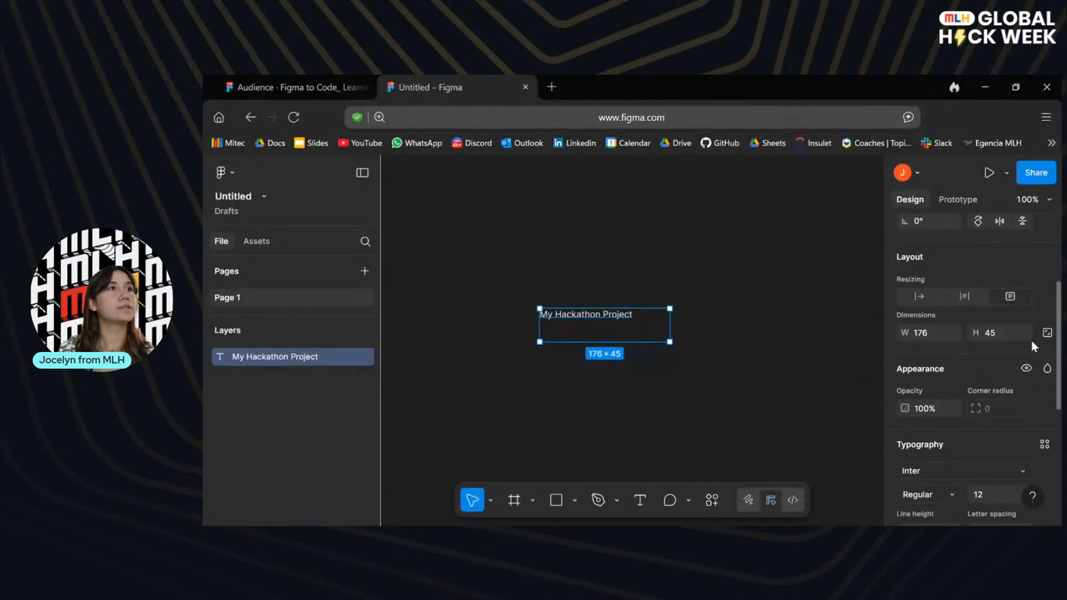
pyautogui.scroll(-1, 1031, 341)
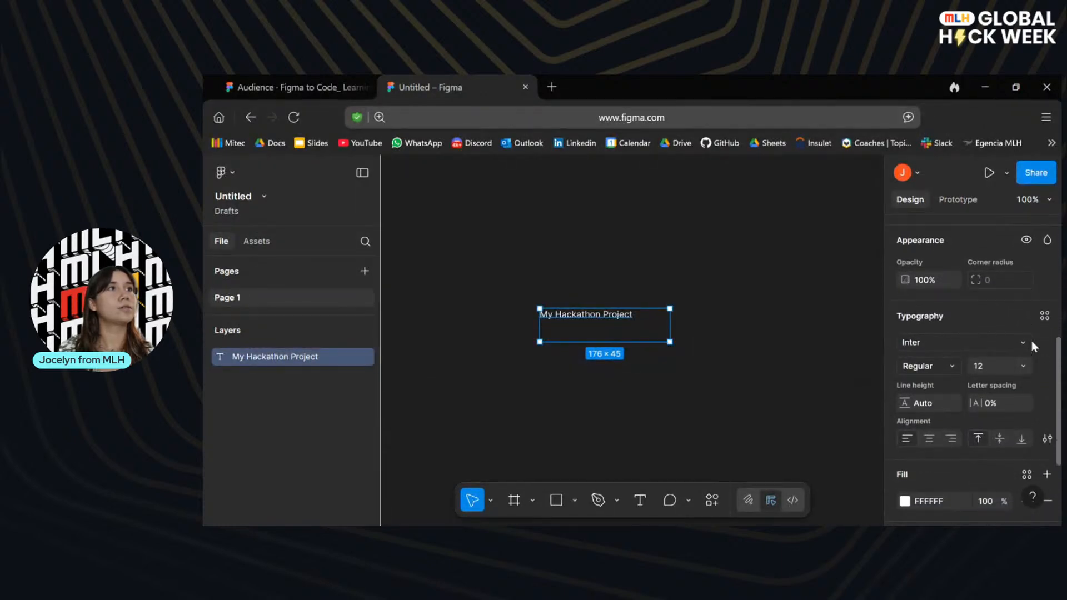
pyautogui.click(987, 363)
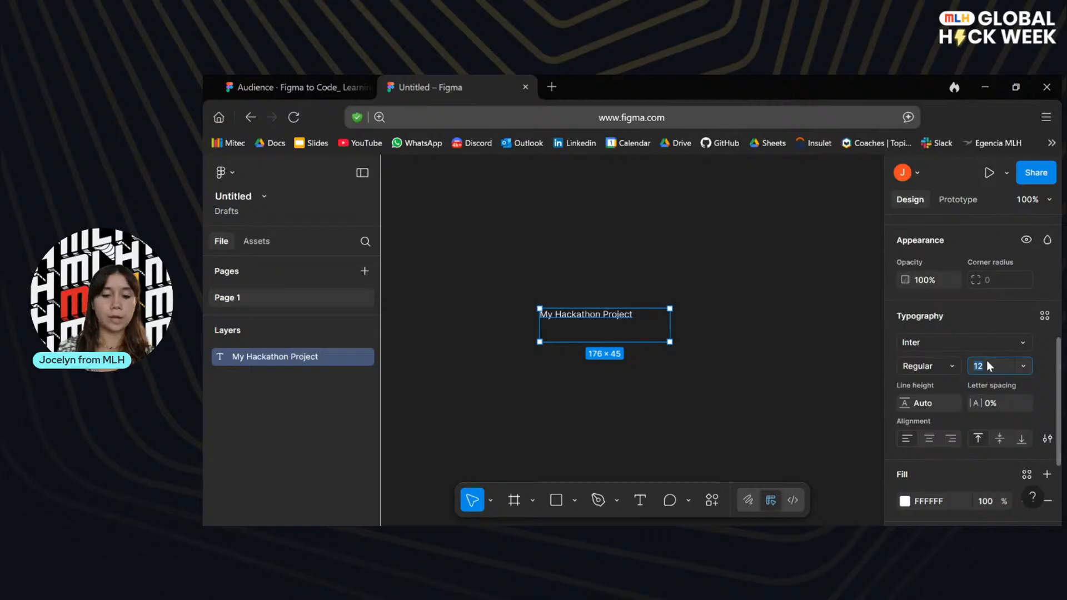
pyautogui.write('24')
pyautogui.press('Return')
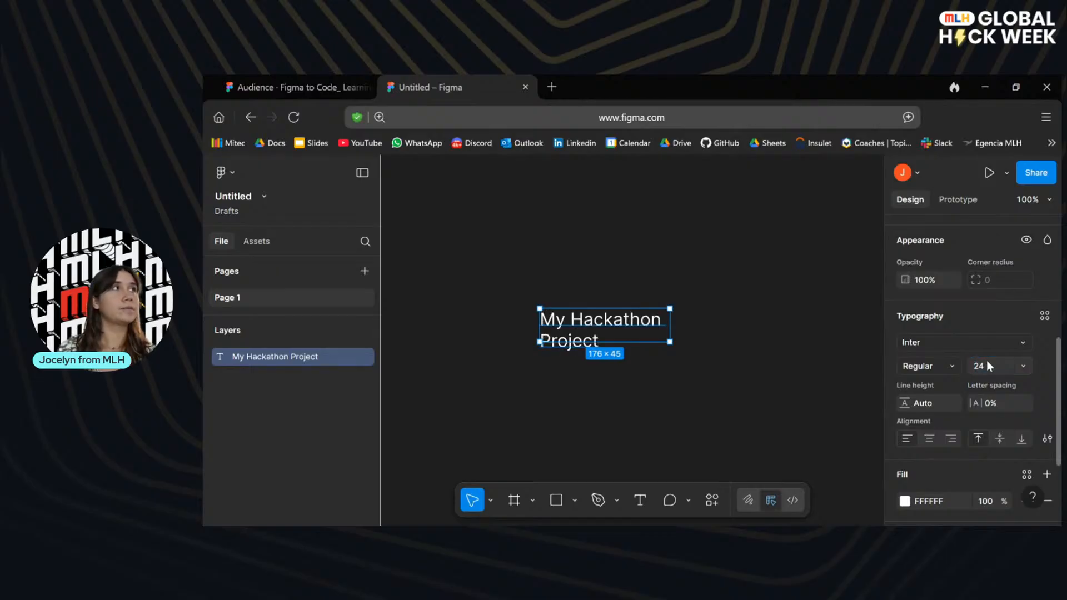
# Make the title Bold and widen its text box to about 280 × 39 so the text fits on one line.
pyautogui.click(945, 361)
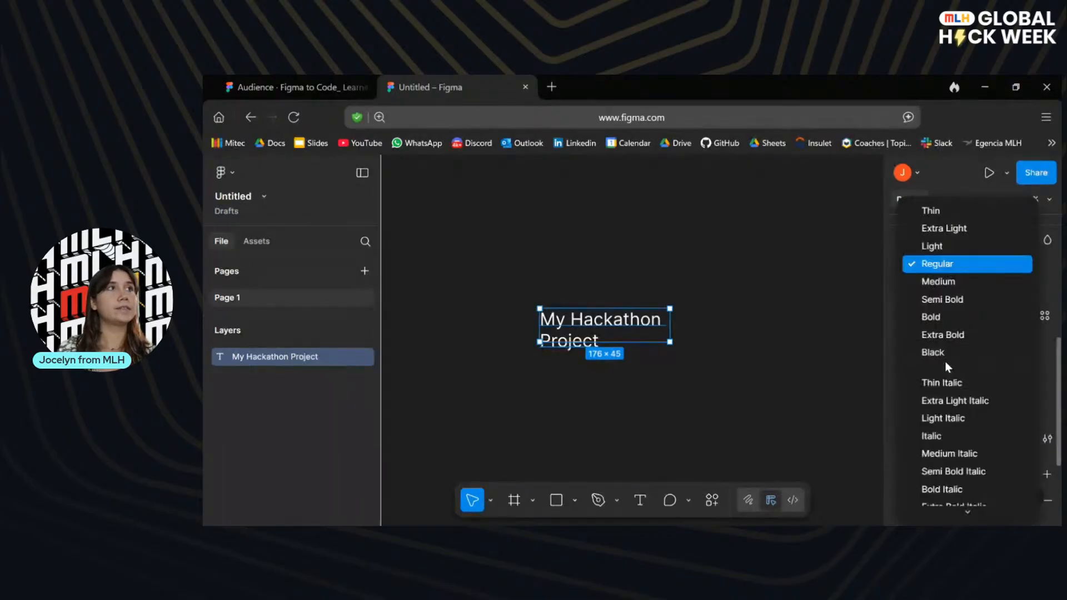
pyautogui.click(939, 320)
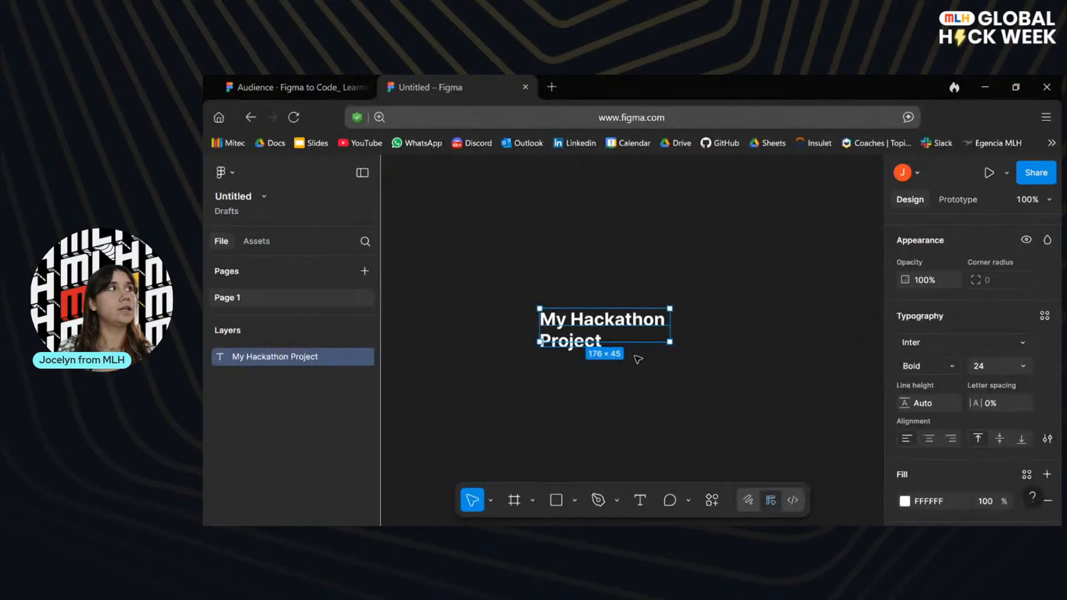
pyautogui.moveTo(670, 341); pyautogui.dragTo(747, 337)
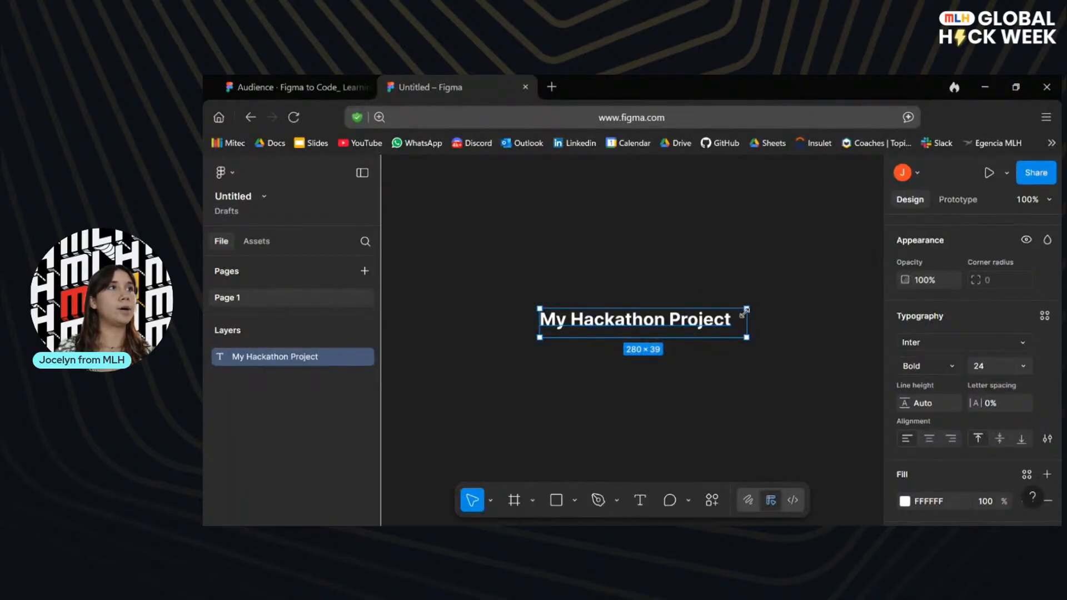
pyautogui.scroll(-1, 990, 341)
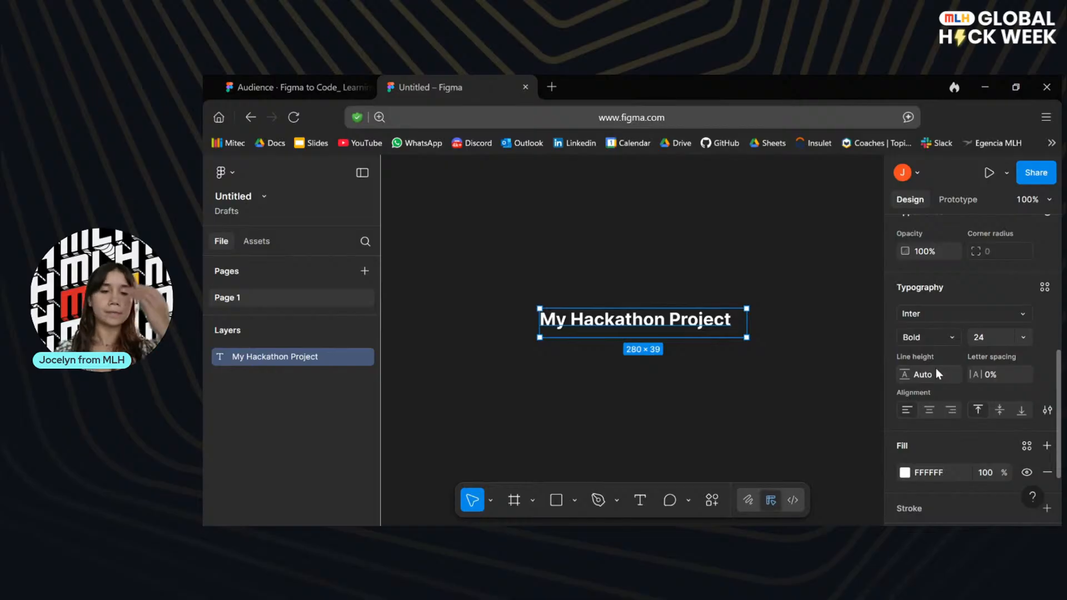
# Advance the presentation to the rectangle slide and draw a rectangle about 254 × 151 directly above the title in the untitled file.
pyautogui.click(264, 88)
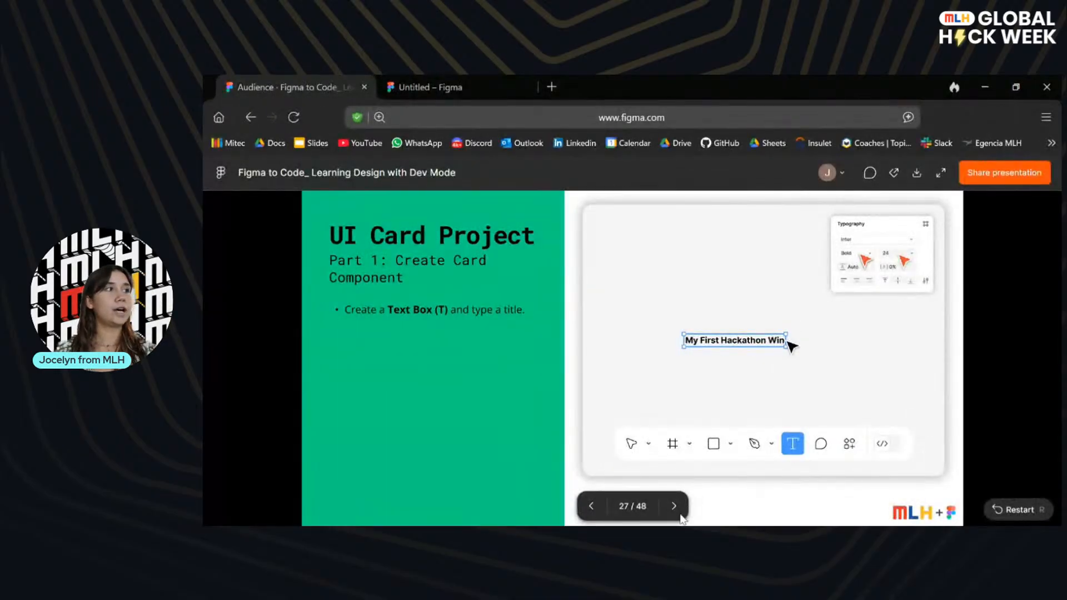
pyautogui.press('Right')
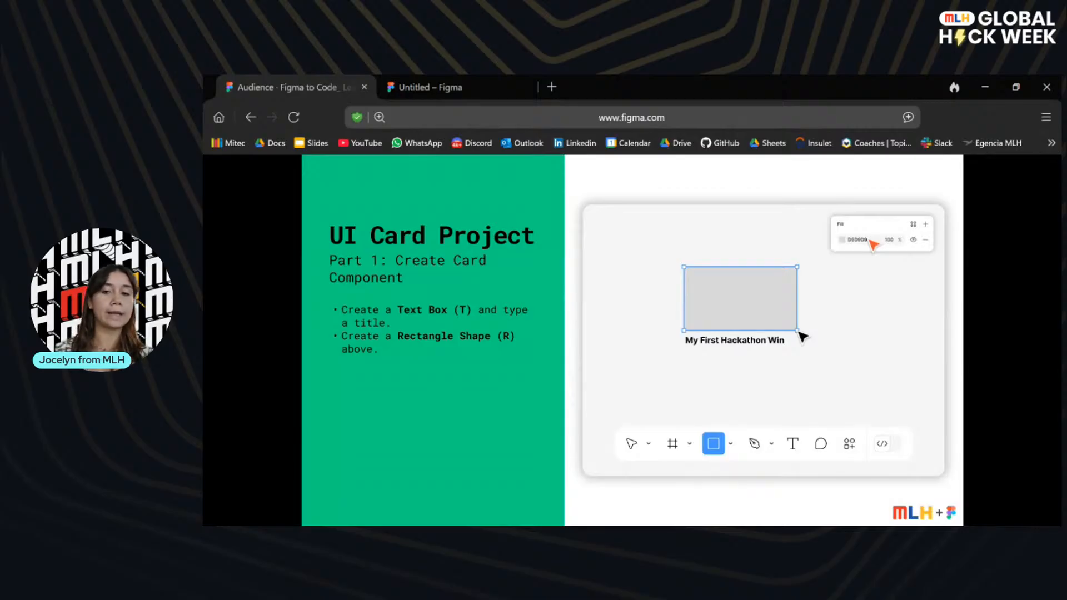
pyautogui.click(451, 84)
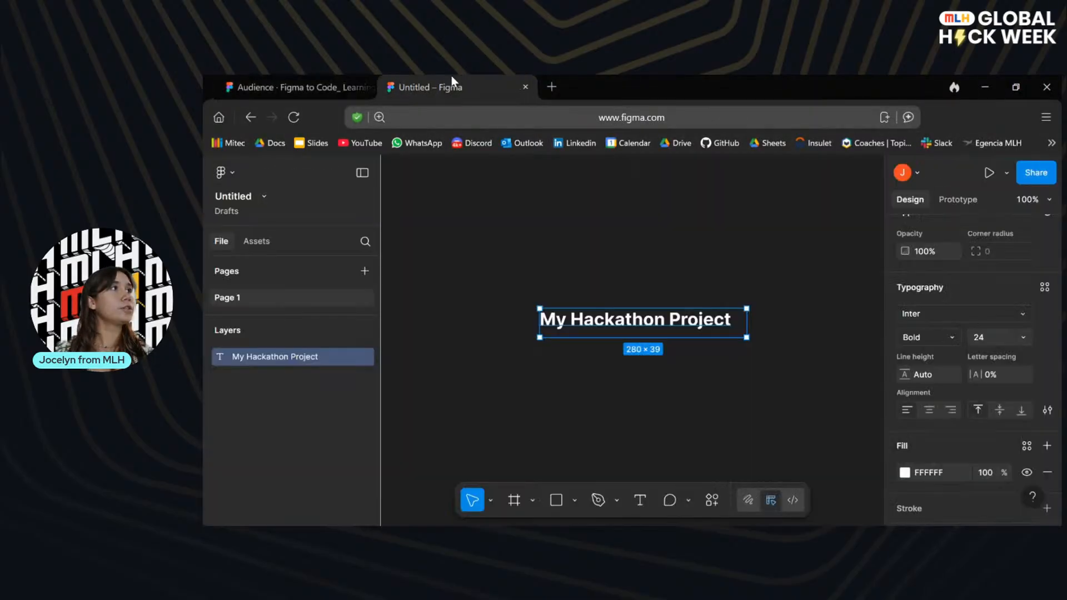
pyautogui.click(556, 503)
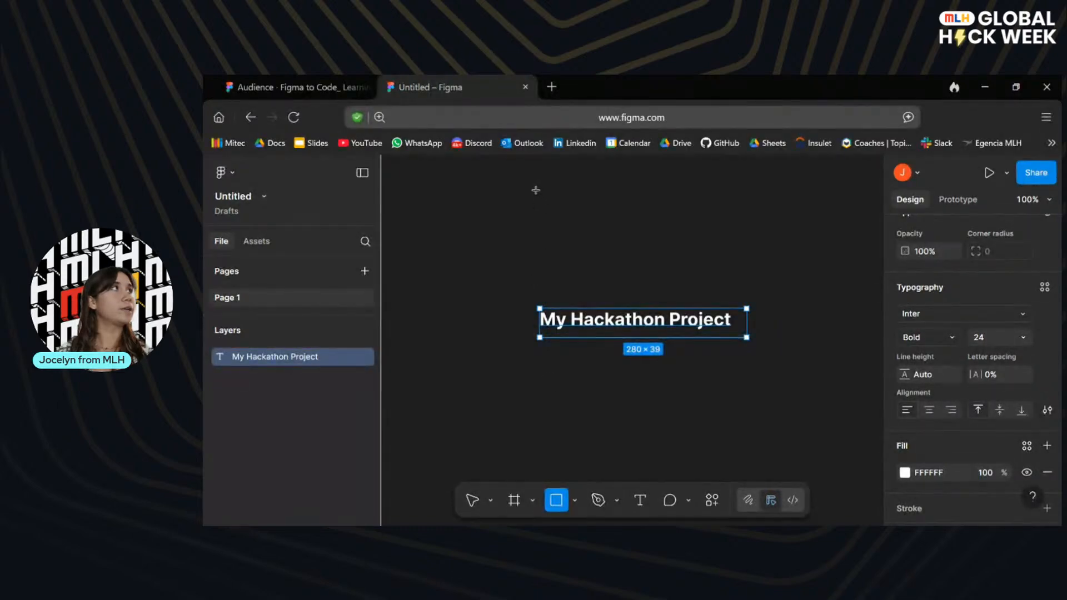
pyautogui.moveTo(535, 190); pyautogui.dragTo(728, 301)
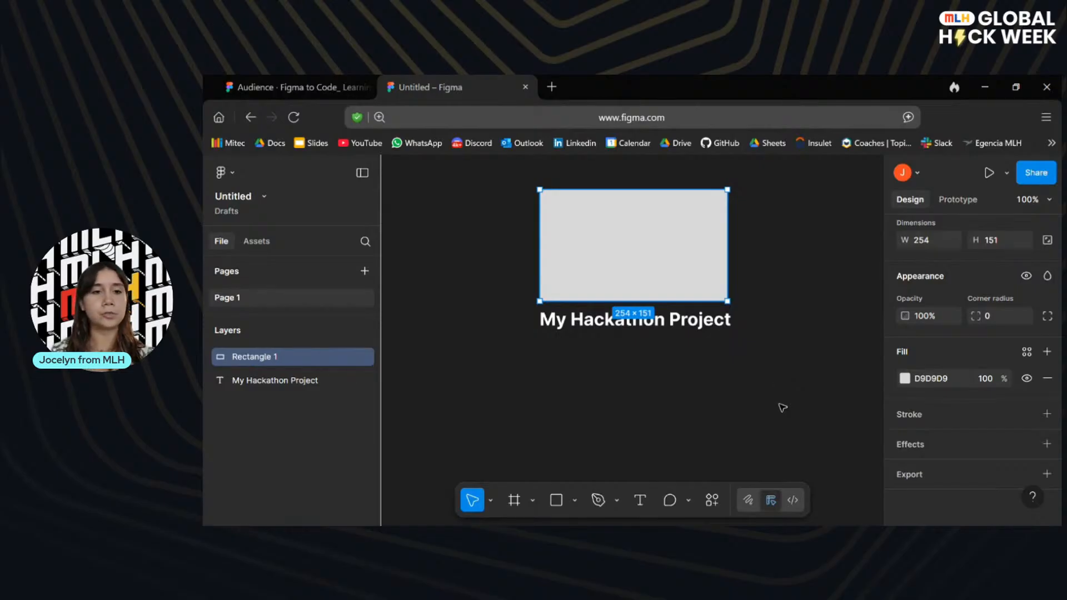
pyautogui.click(759, 413)
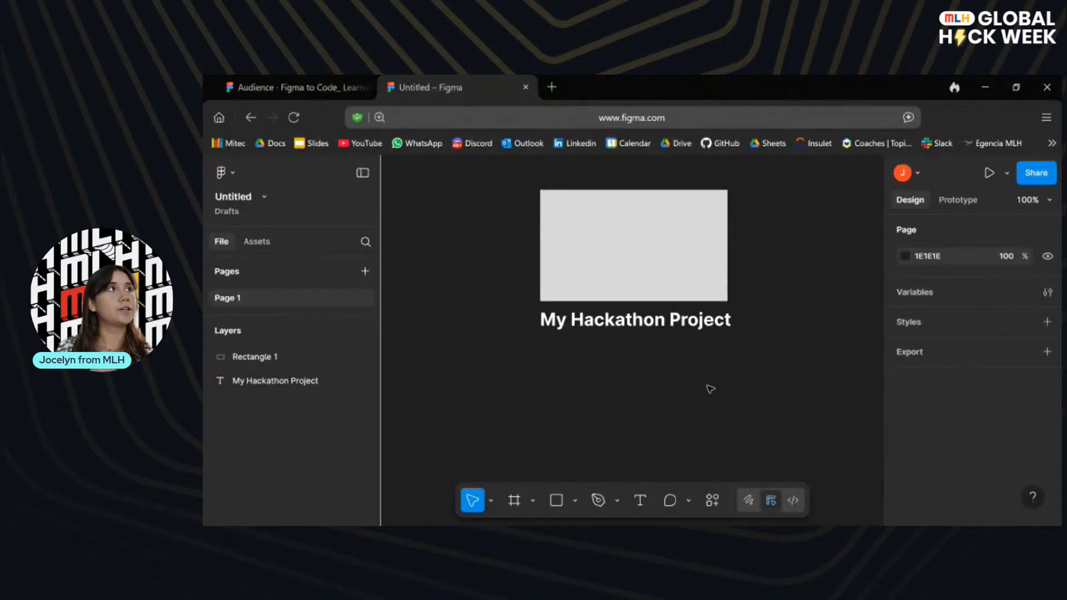
# Advance the presentation to the description slide and draw a text box about 254 × 97 directly below the title in the untitled file.
pyautogui.click(319, 85)
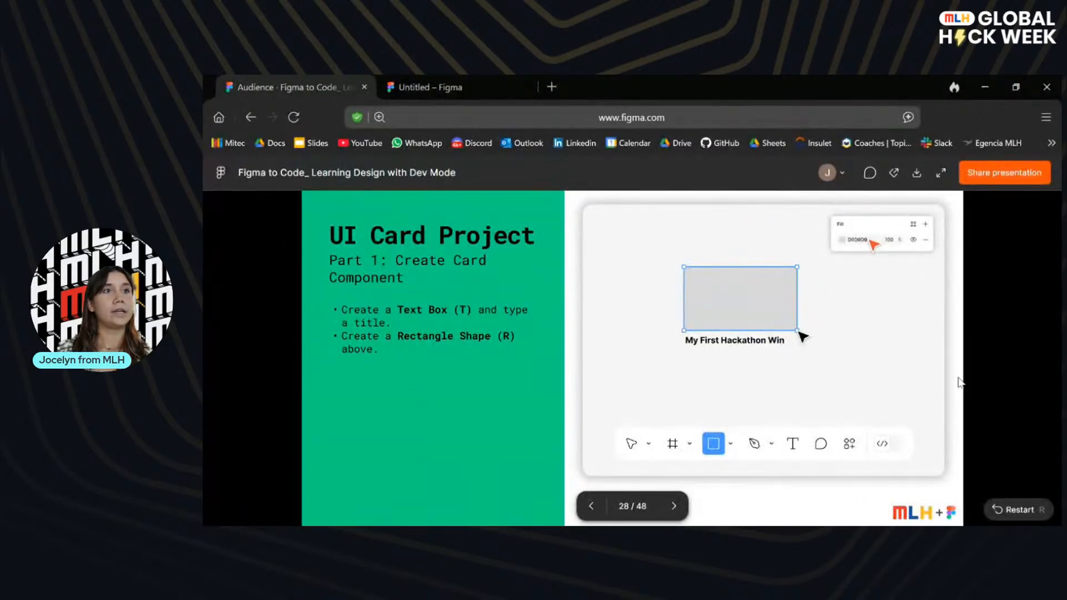
pyautogui.press('Right')
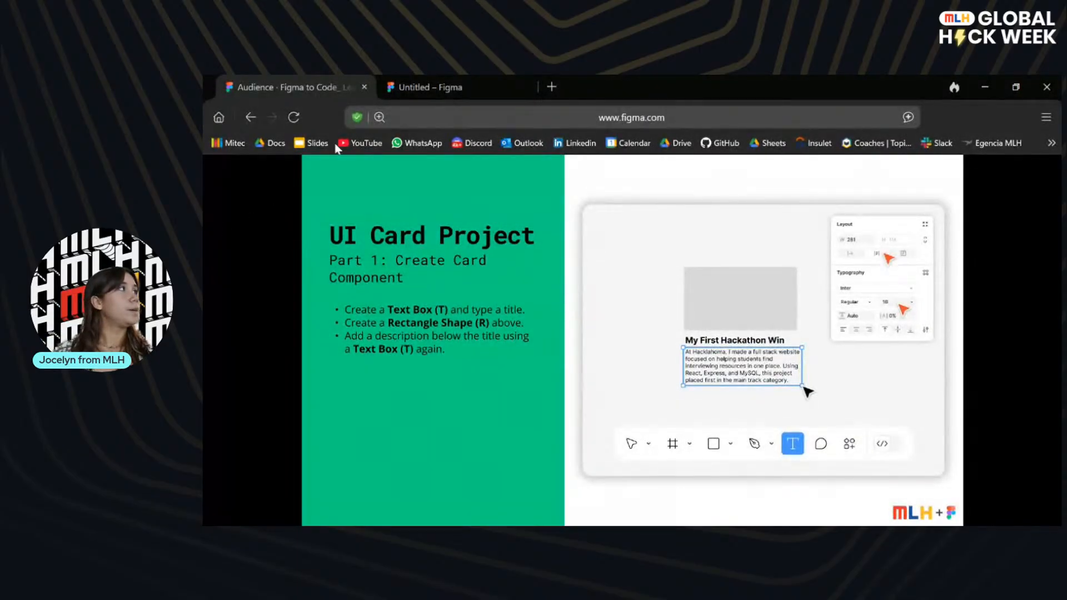
pyautogui.click(467, 78)
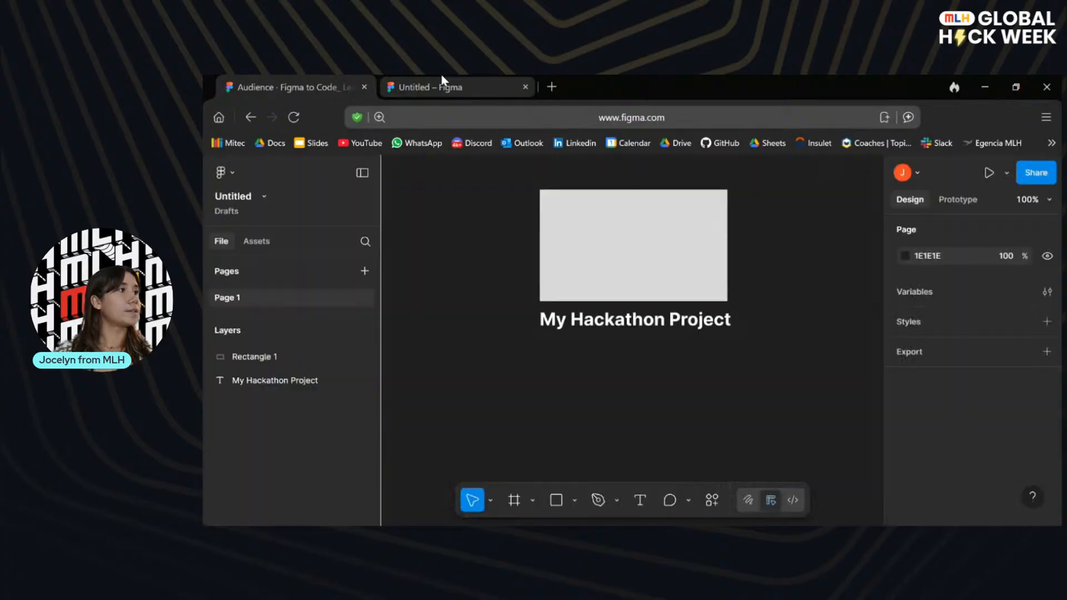
pyautogui.click(640, 500)
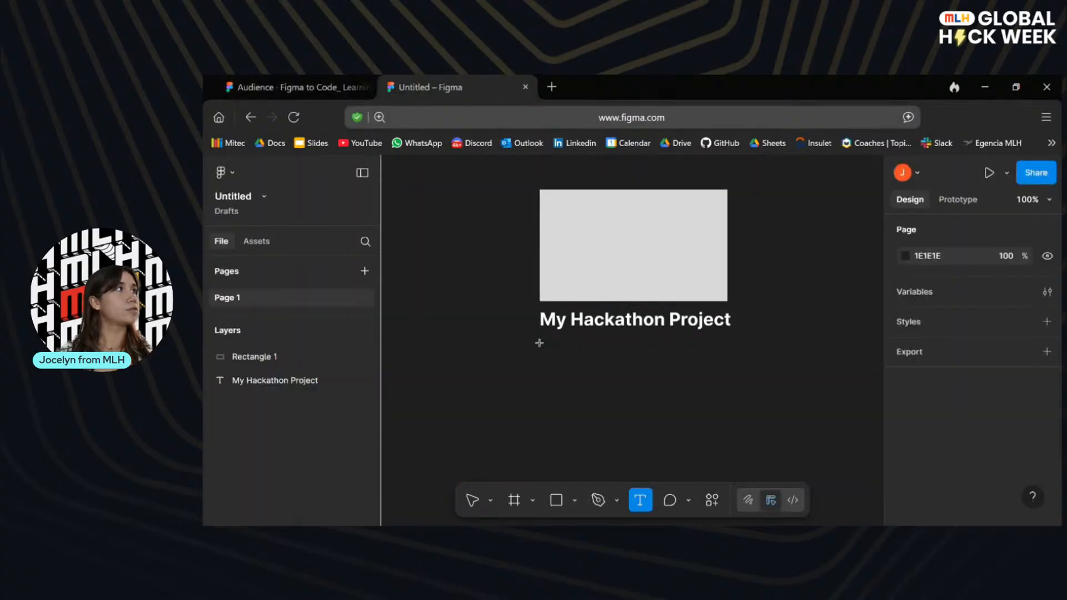
pyautogui.moveTo(539, 343); pyautogui.dragTo(728, 410)
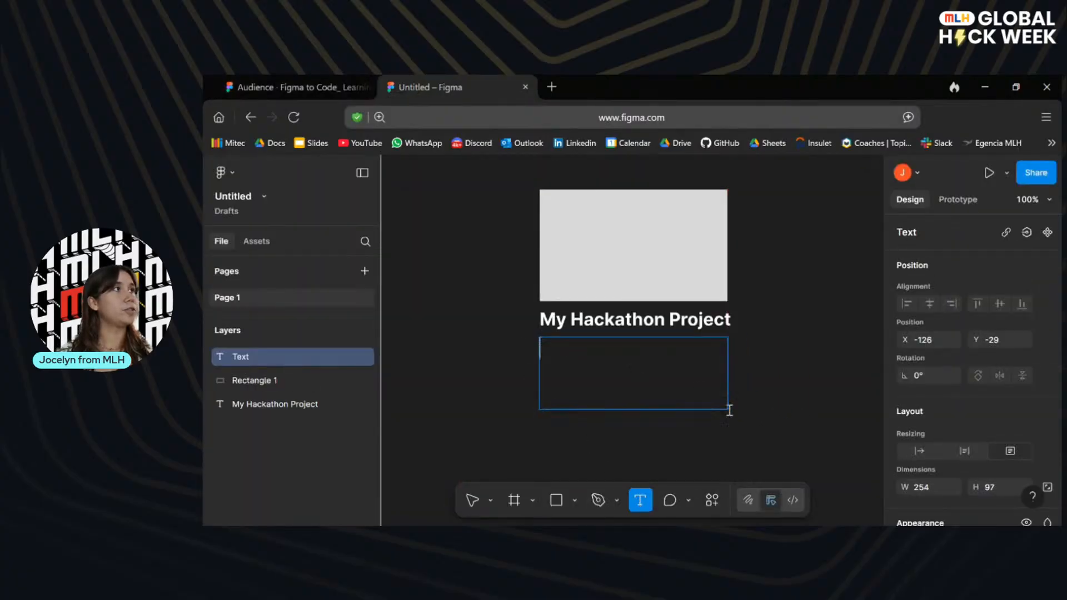
# Enter "This is a small description of my project" in the new text box below the title.
pyautogui.write('Th')
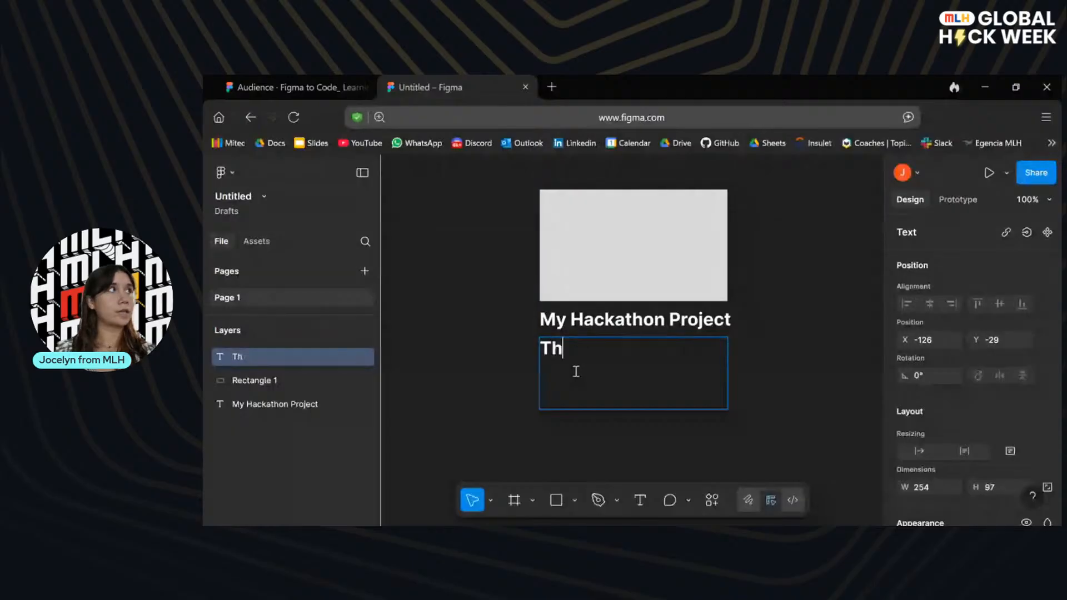
pyautogui.write('is is a sma')
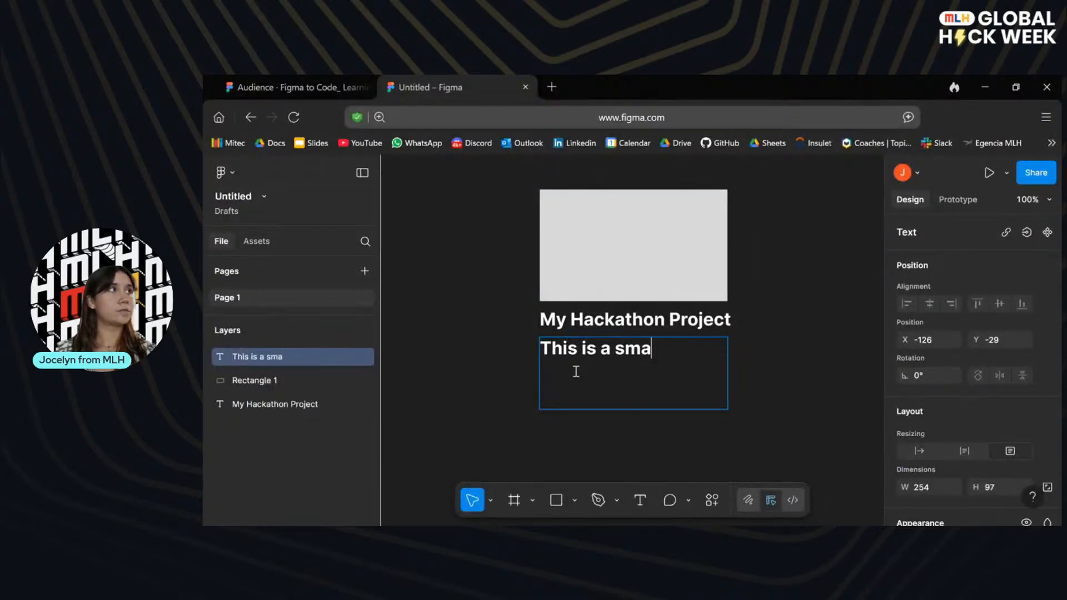
pyautogui.write('ll descriptio')
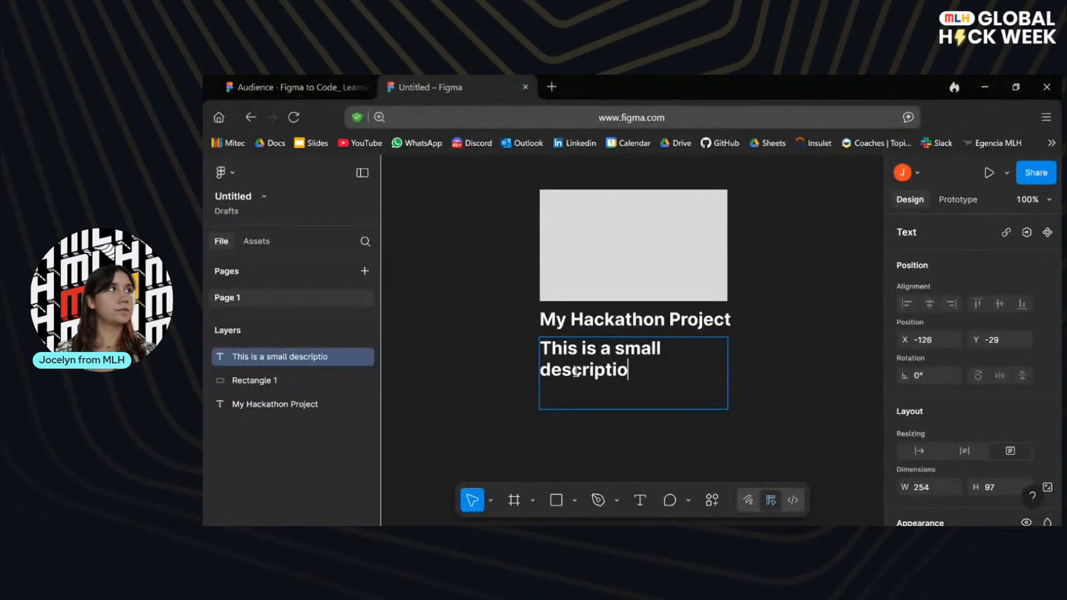
pyautogui.write('n of my projecyt')
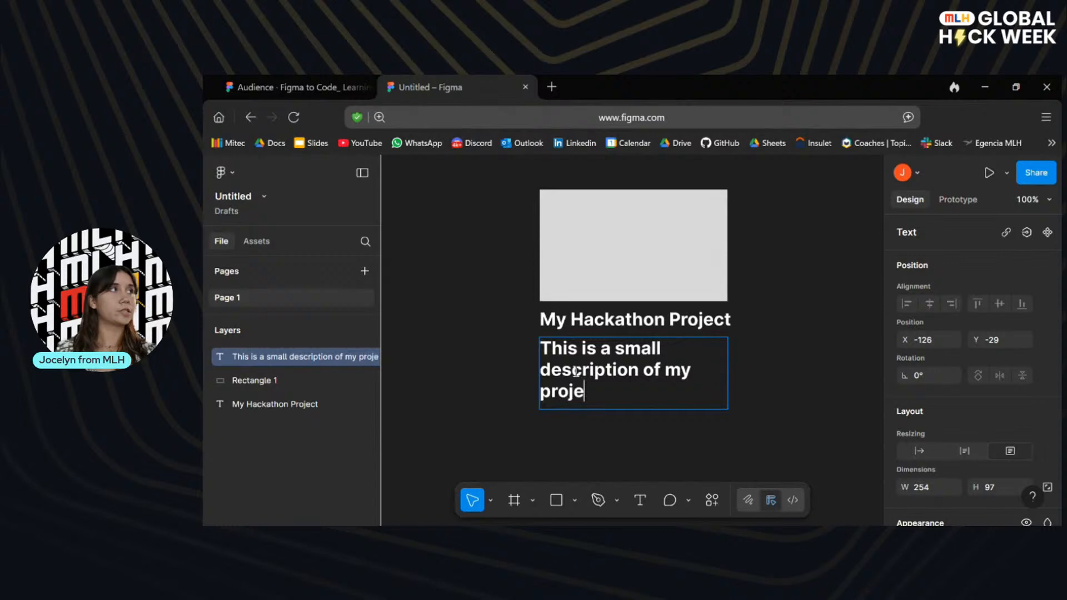
pyautogui.press('BackSpace')
pyautogui.press('BackSpace')
pyautogui.press('BackSpace')
pyautogui.write('ct')
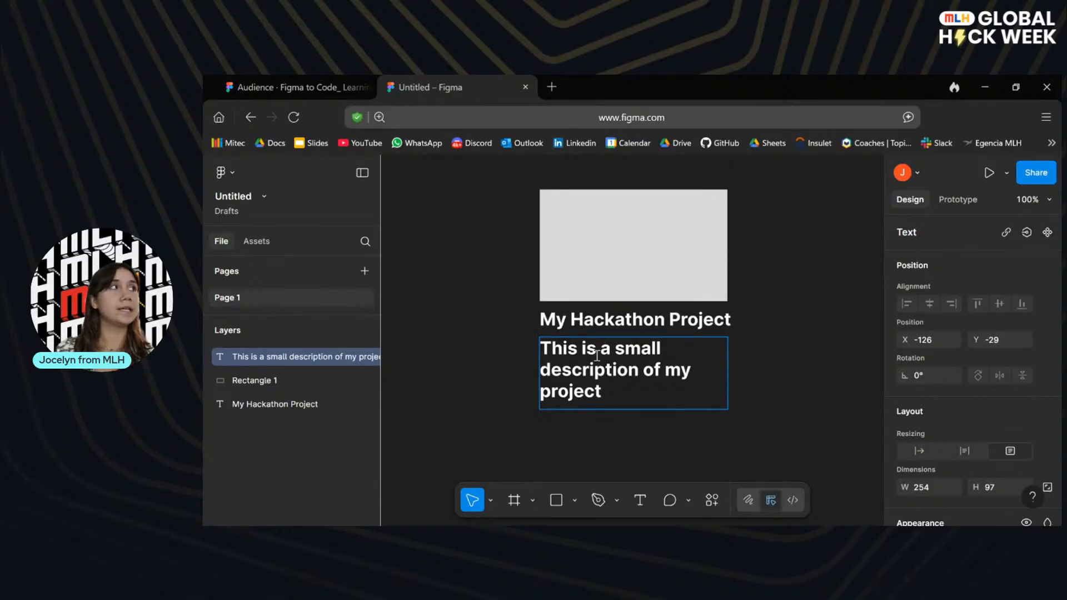
# Try to set the description's font size to 16 without selecting its text.
pyautogui.scroll(-5, 992, 397)
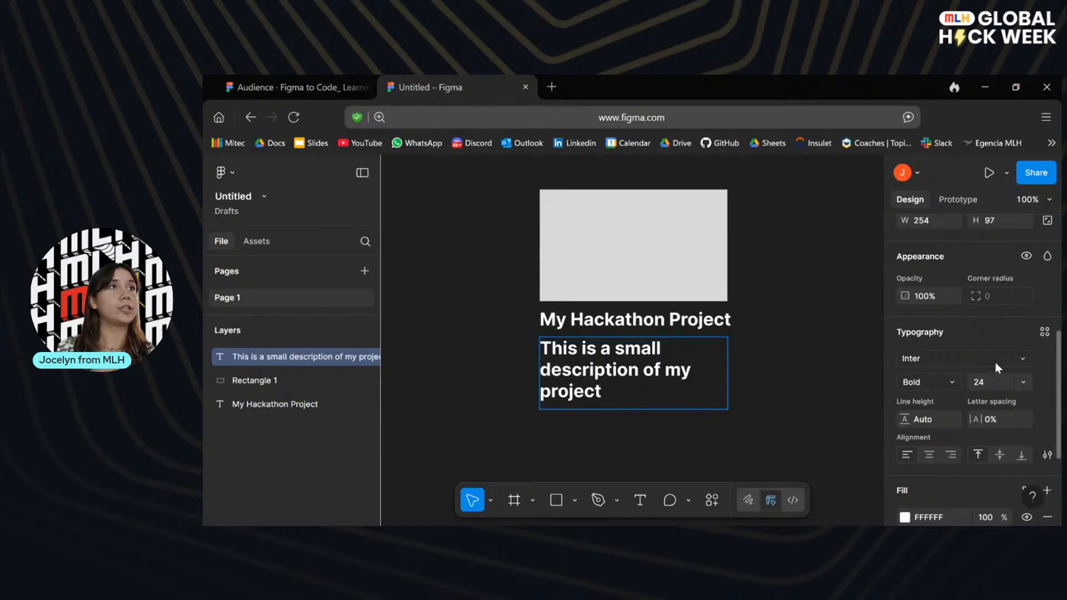
pyautogui.click(989, 382)
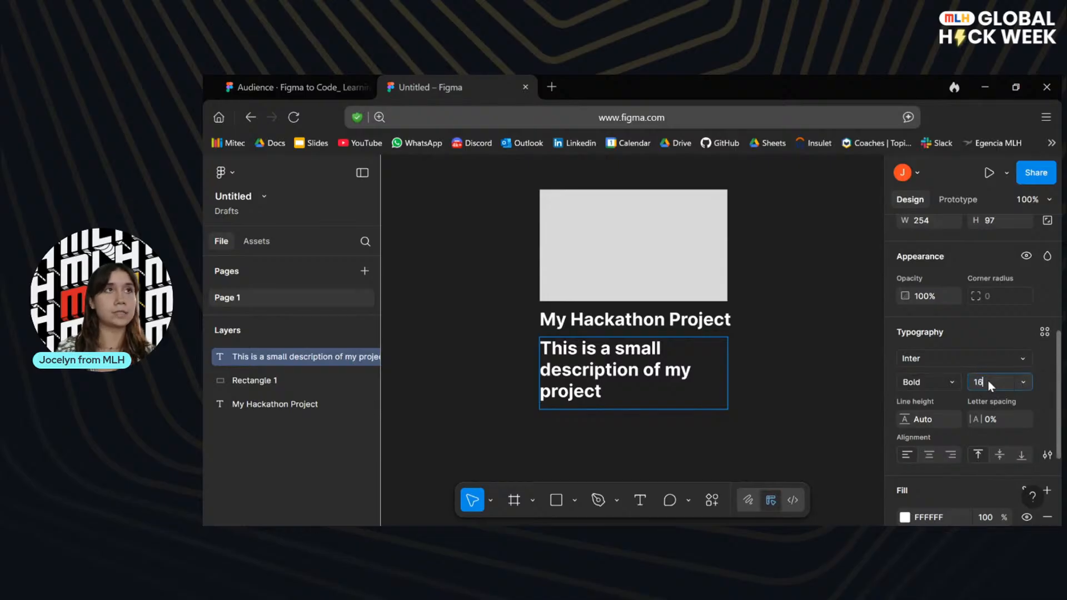
pyautogui.write('16')
pyautogui.press('Return')
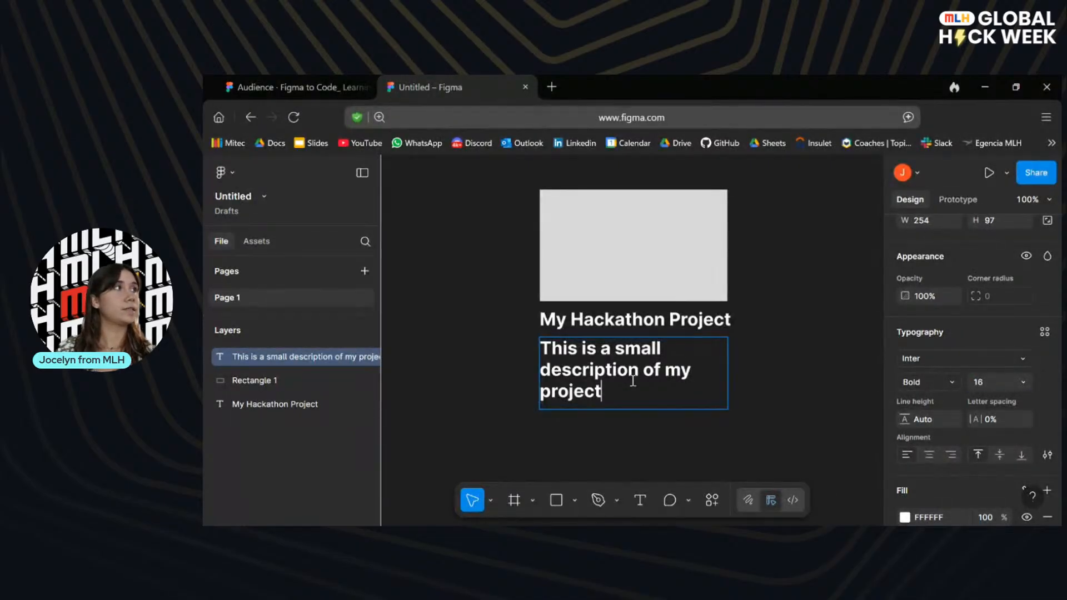
# Select the whole description text and set its font size to 16 and its weight to Regular.
pyautogui.moveTo(603, 391); pyautogui.dragTo(528, 345)
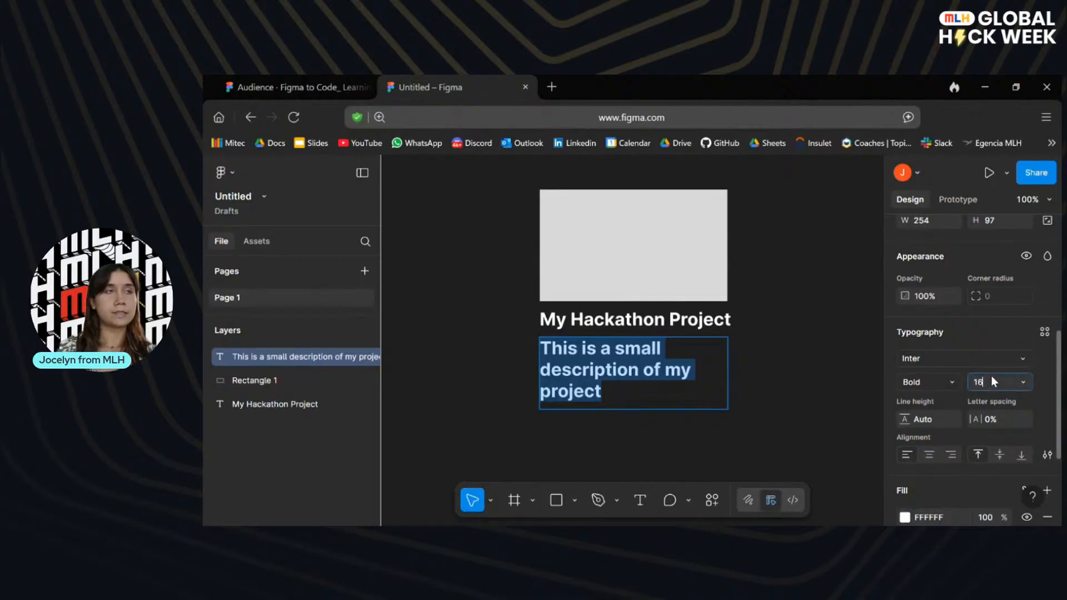
pyautogui.click(991, 381)
pyautogui.write('16')
pyautogui.press('Return')
pyautogui.click(943, 382)
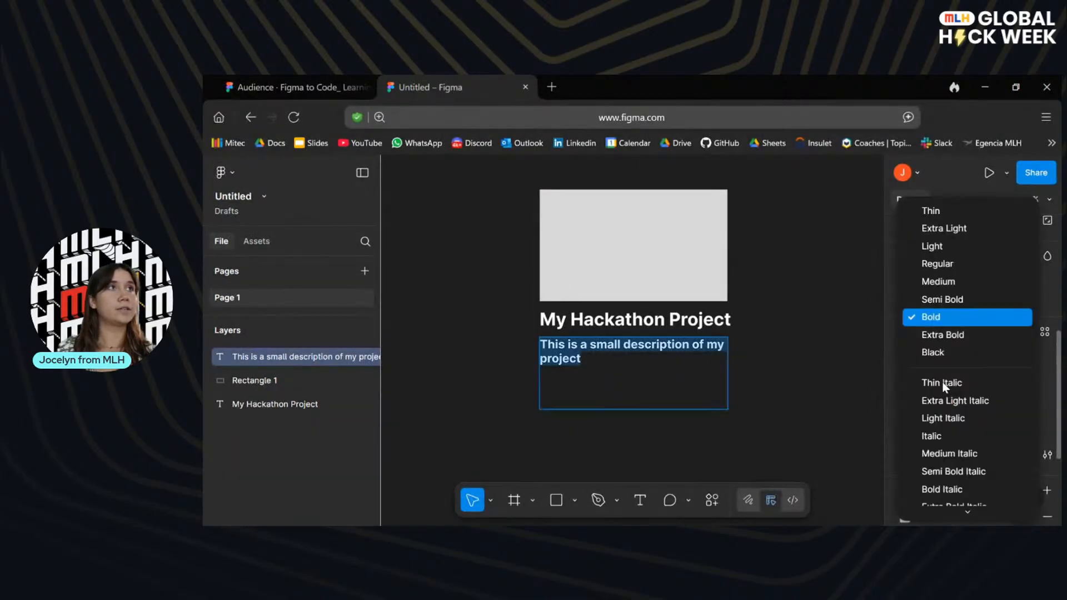
pyautogui.click(949, 264)
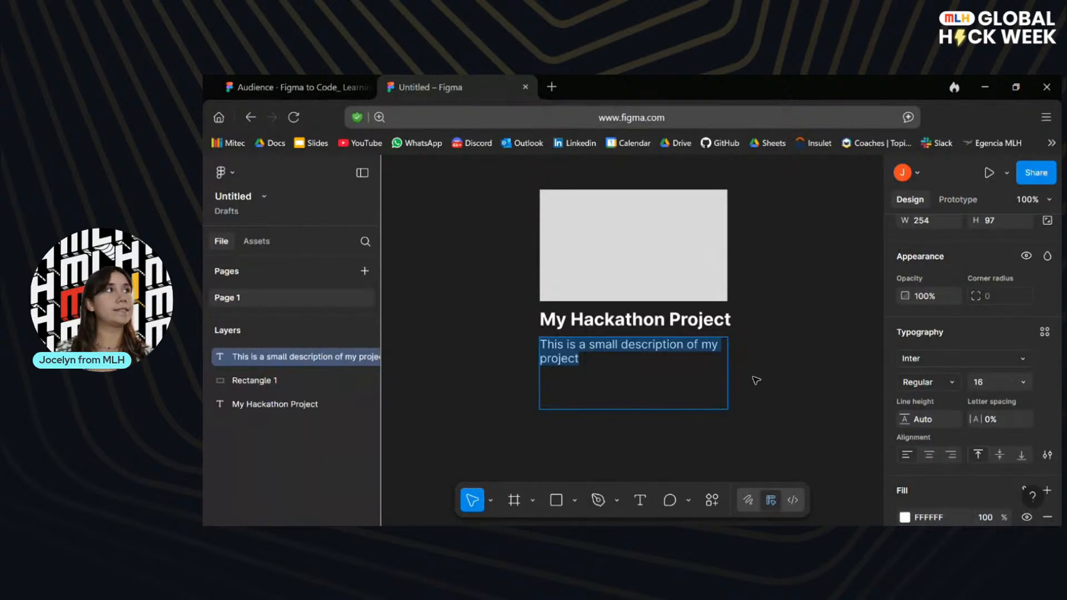
pyautogui.press('Escape')
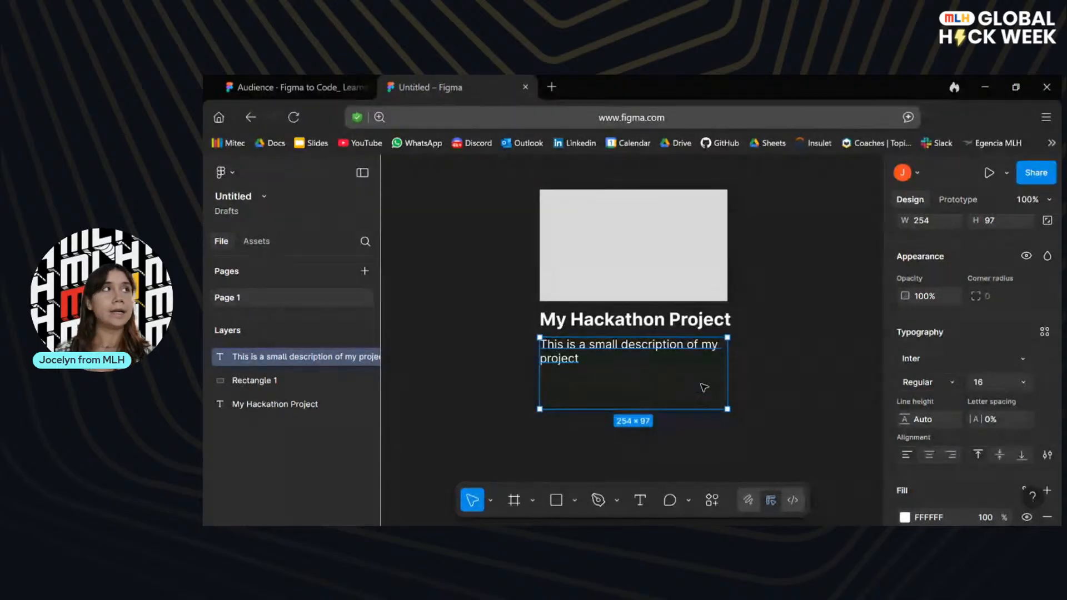
# Set the description text box's resizing to Auto height so it fits its text.
pyautogui.scroll(-1, 1041, 358)
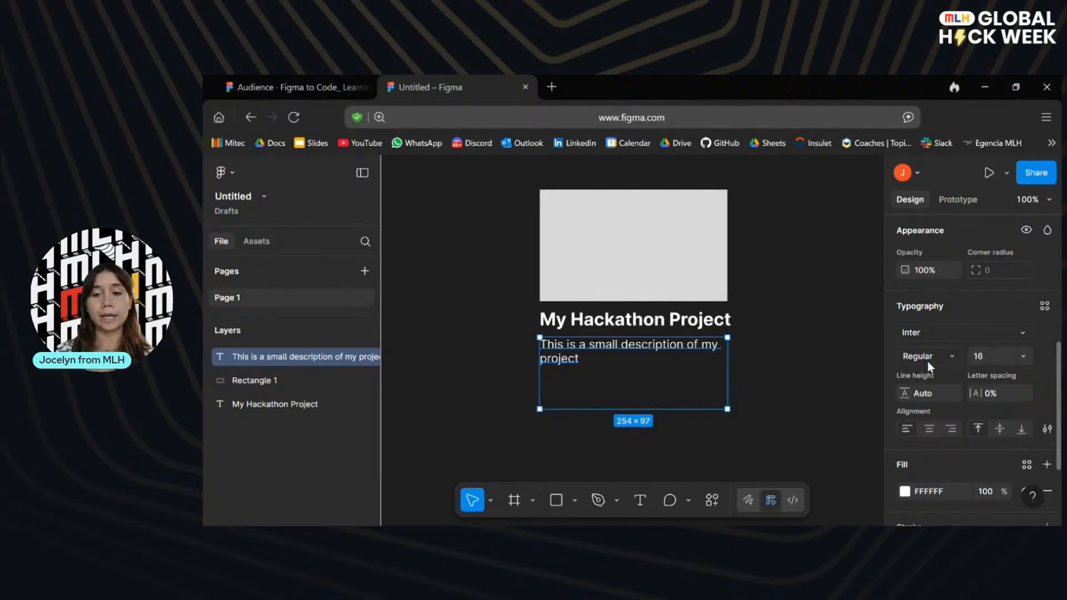
pyautogui.scroll(5, 989, 265)
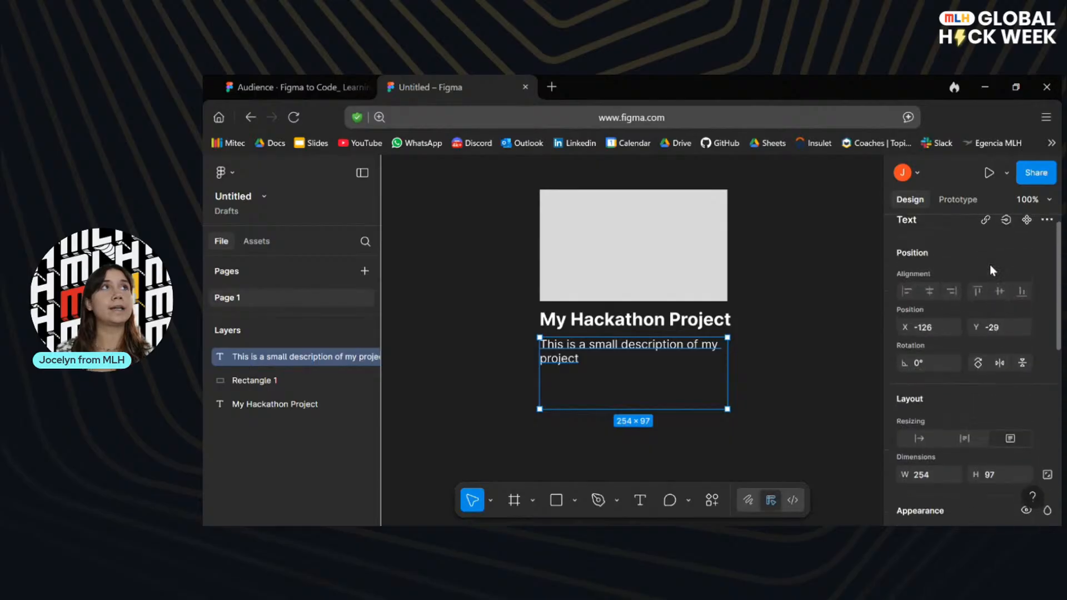
pyautogui.scroll(-2, 989, 264)
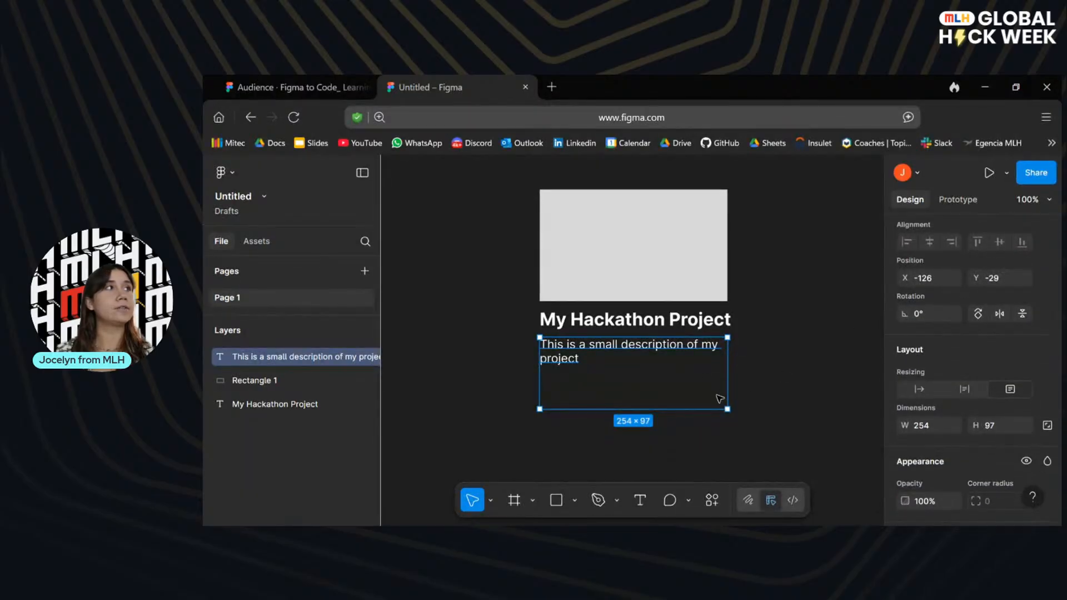
pyautogui.press('Escape')
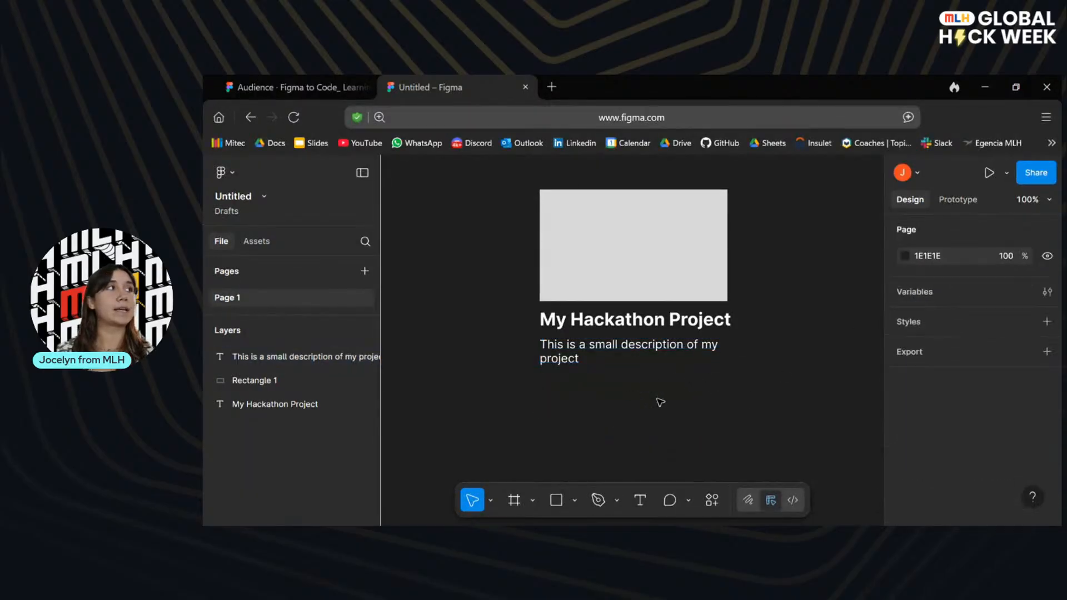
pyautogui.click(581, 362)
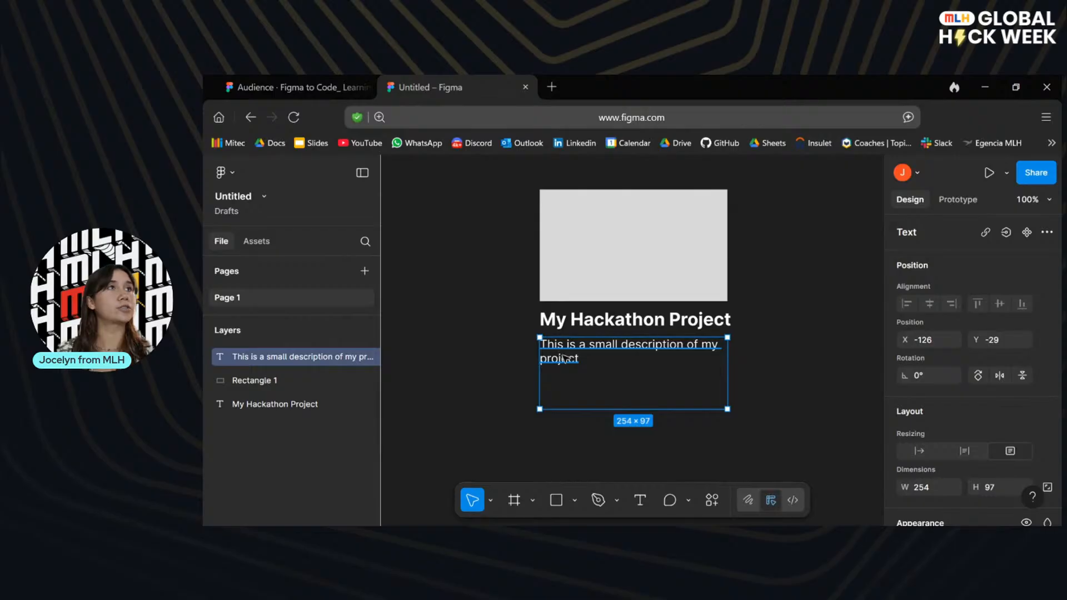
pyautogui.scroll(-3, 997, 369)
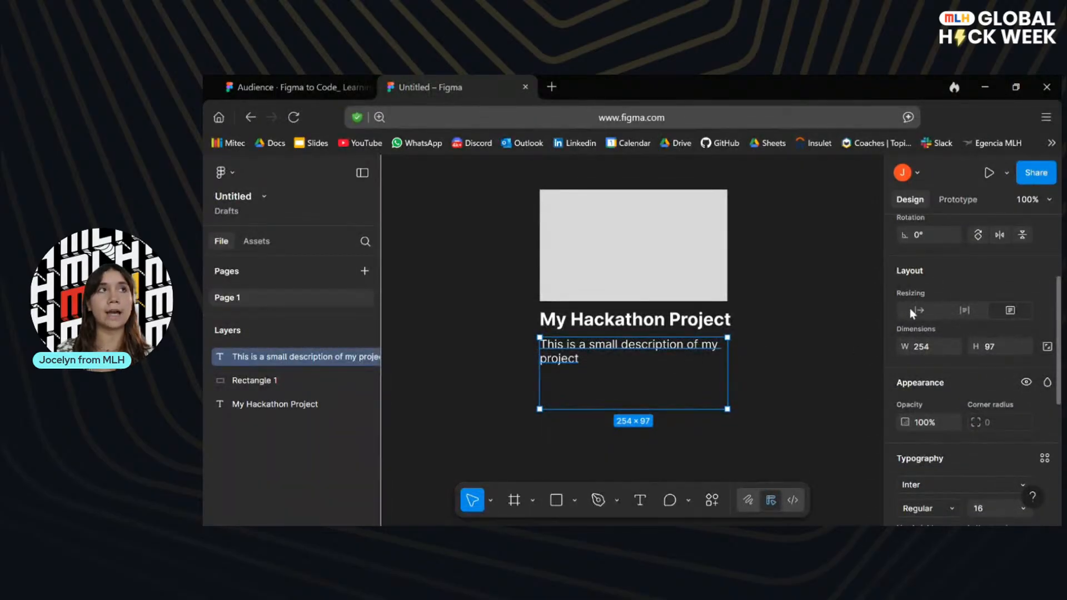
pyautogui.click(963, 312)
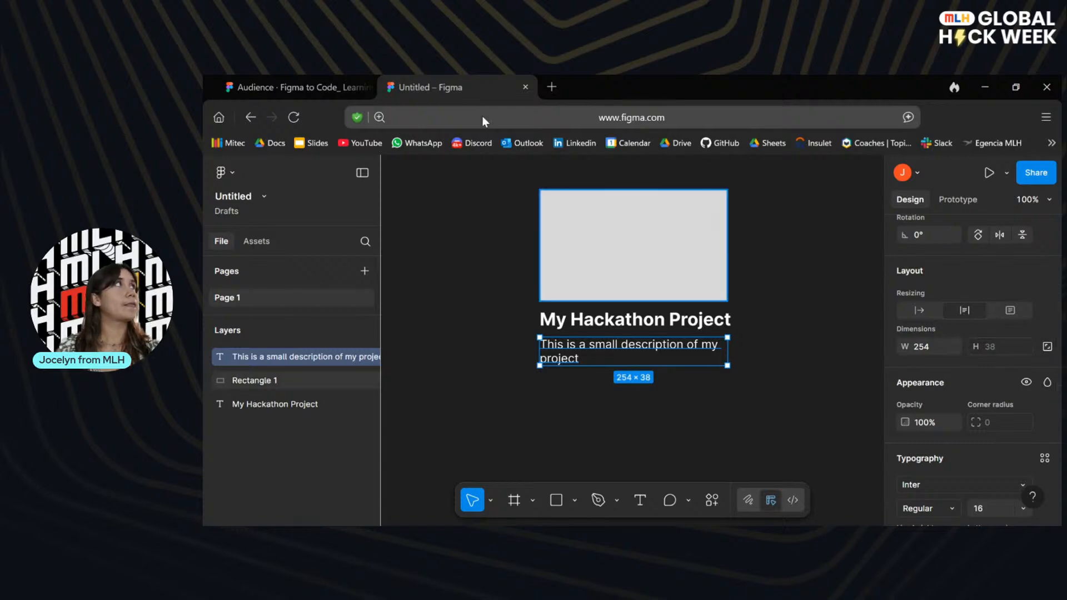
# Advance the presentation to the slide on placing an image in the rectangle and return to the untitled file.
pyautogui.click(327, 83)
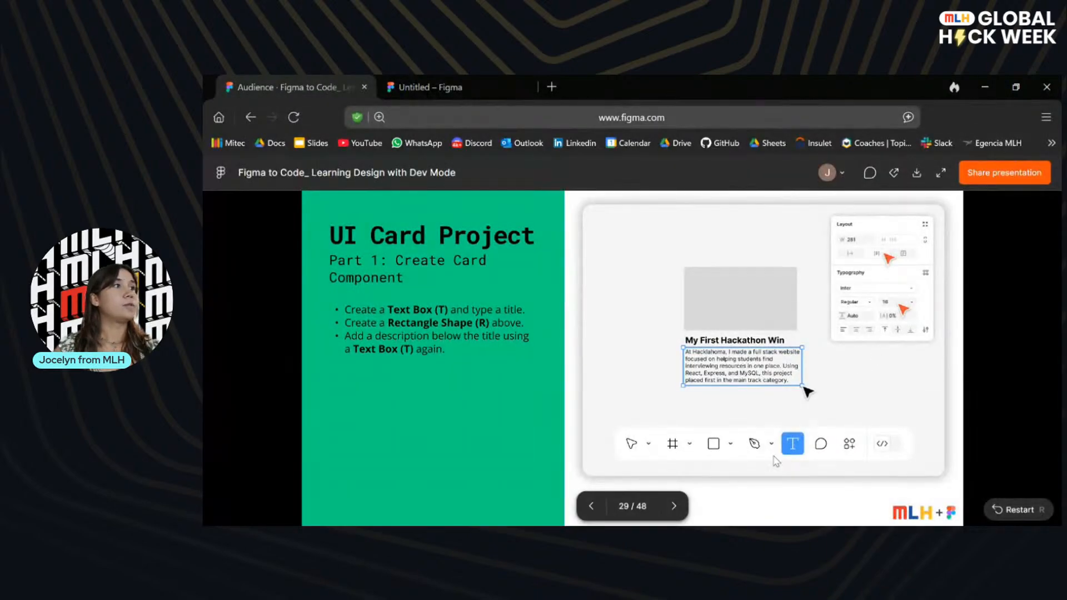
pyautogui.click(673, 509)
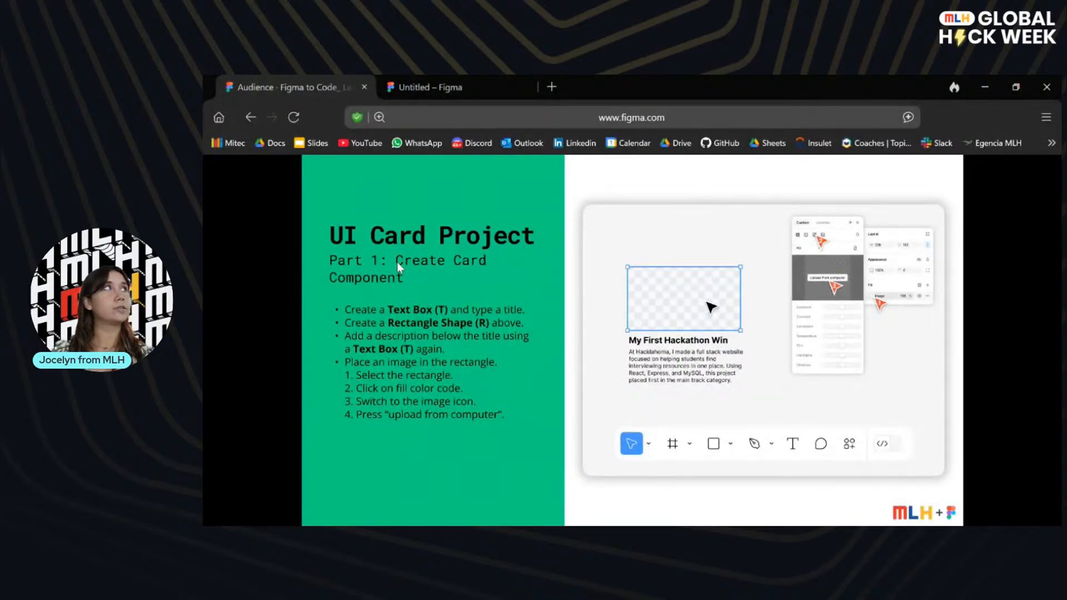
pyautogui.click(455, 84)
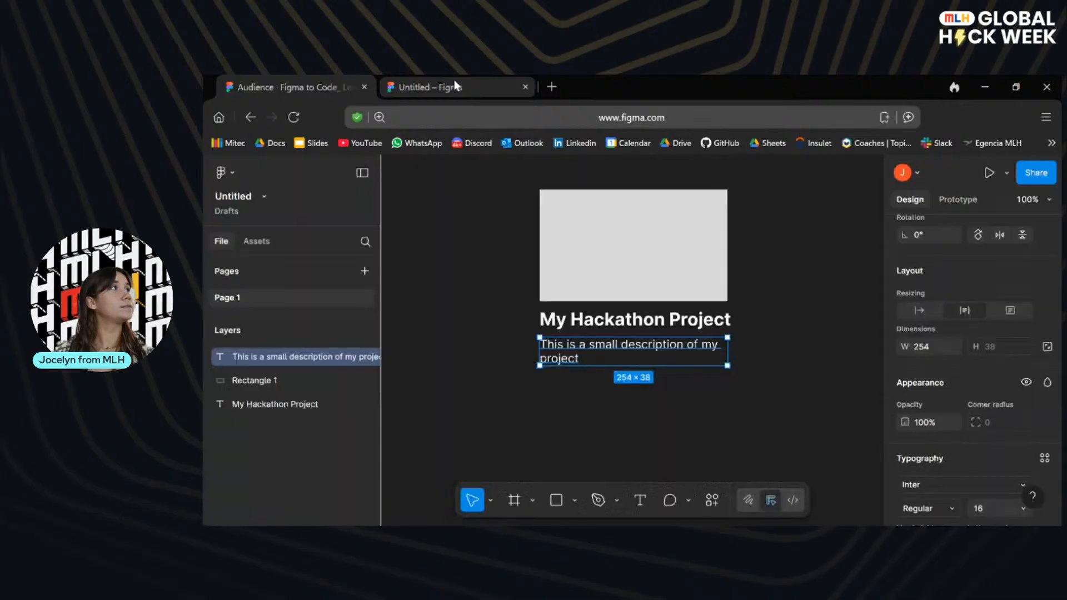
# Change the fill of the rectangle above the title to an image, using the picture of blocky bees from the computer.
pyautogui.click(675, 252)
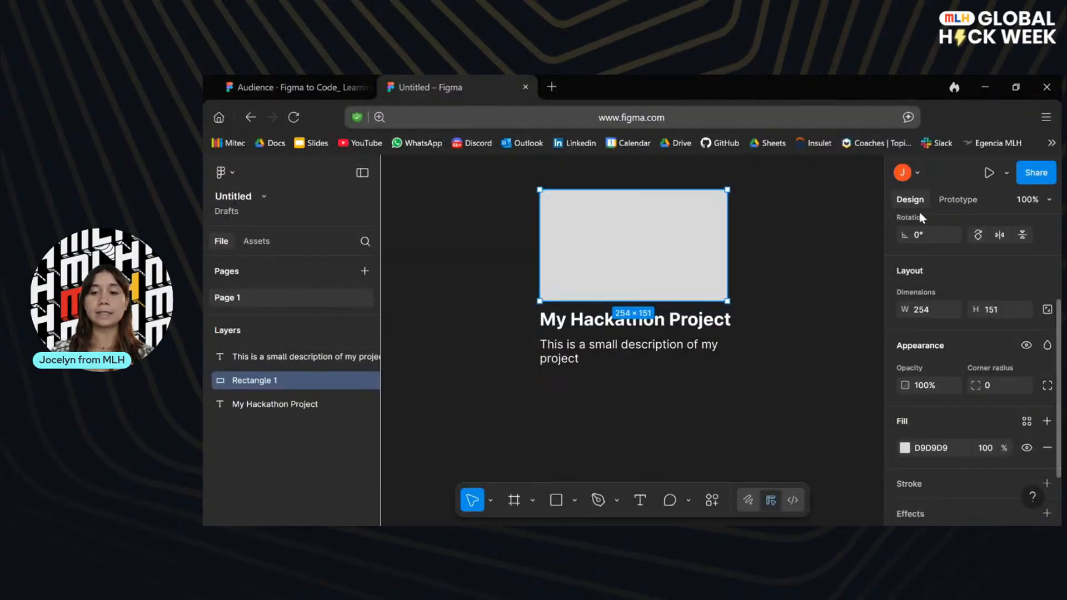
pyautogui.scroll(-3, 963, 406)
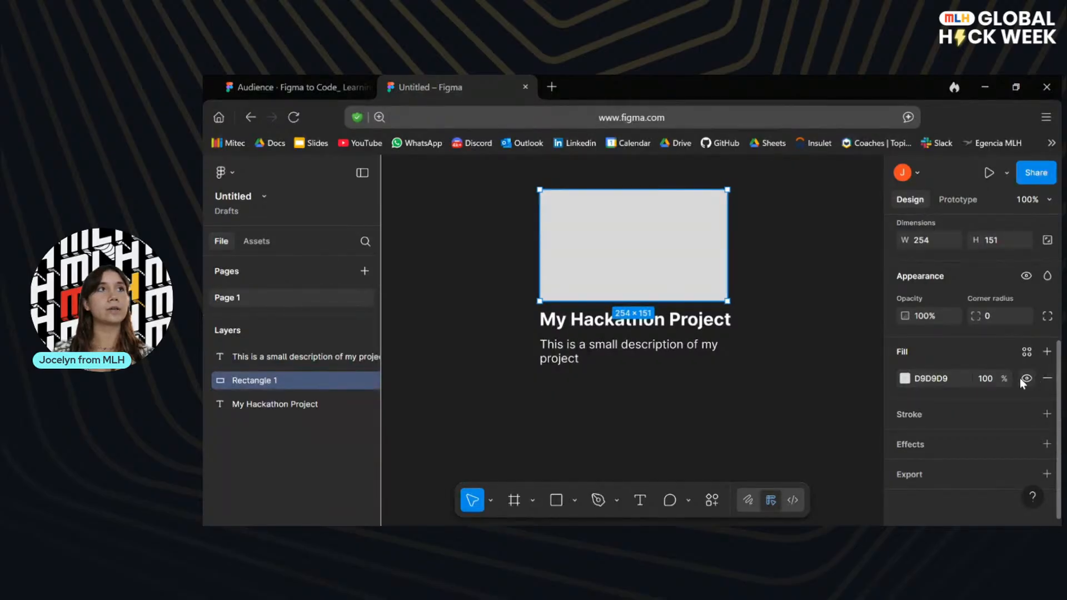
pyautogui.click(933, 380)
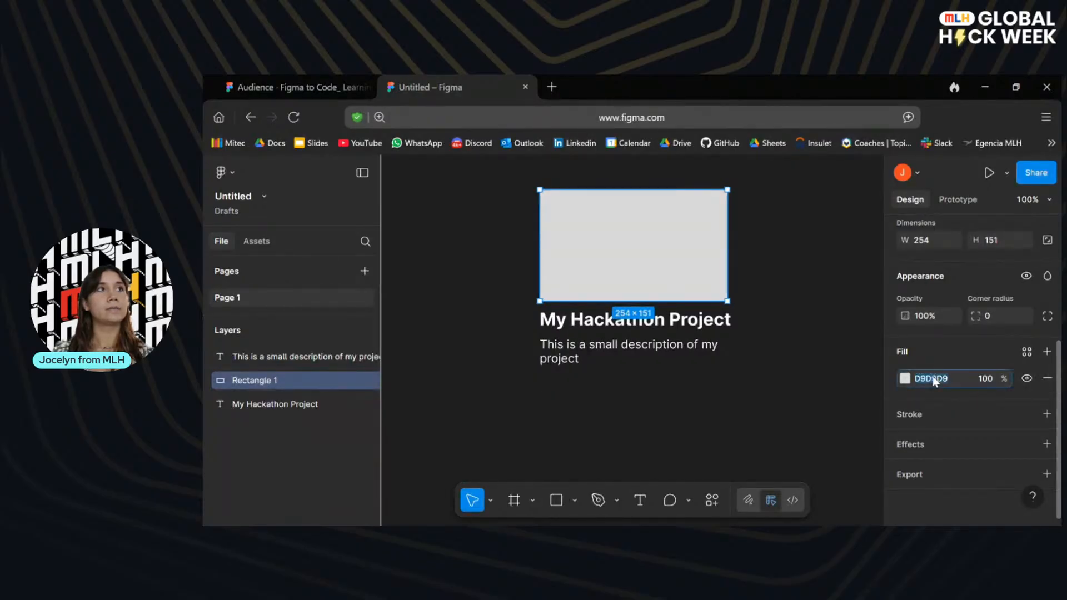
pyautogui.click(904, 379)
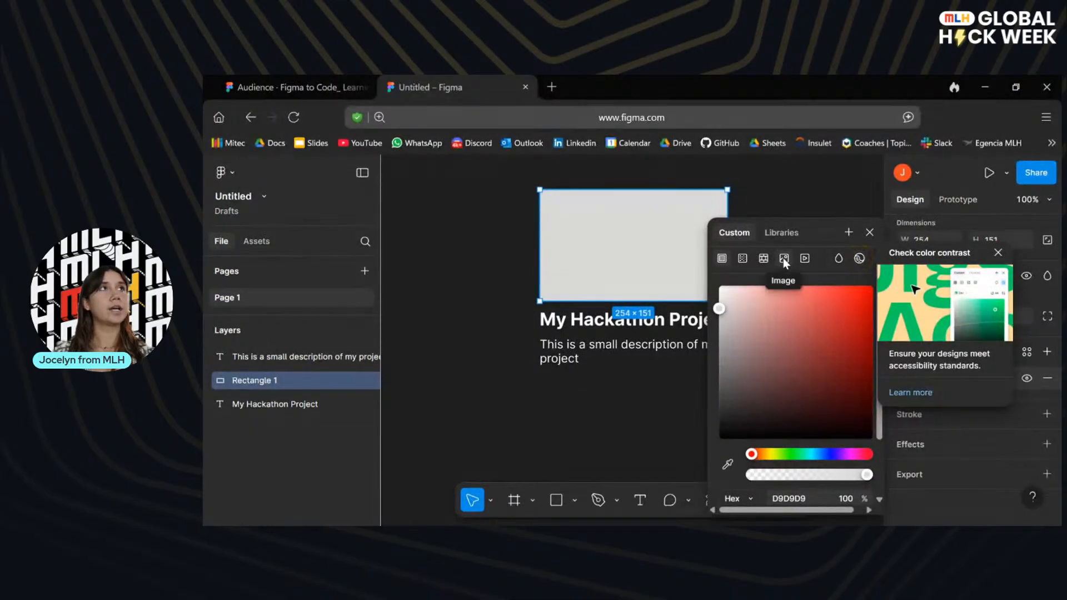
pyautogui.click(997, 252)
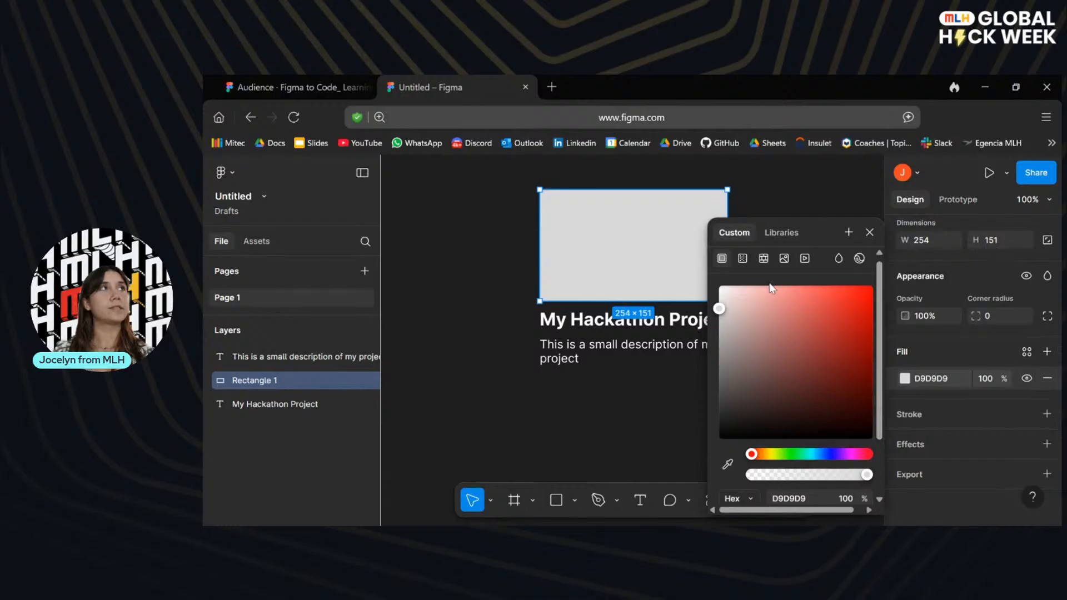
pyautogui.click(784, 258)
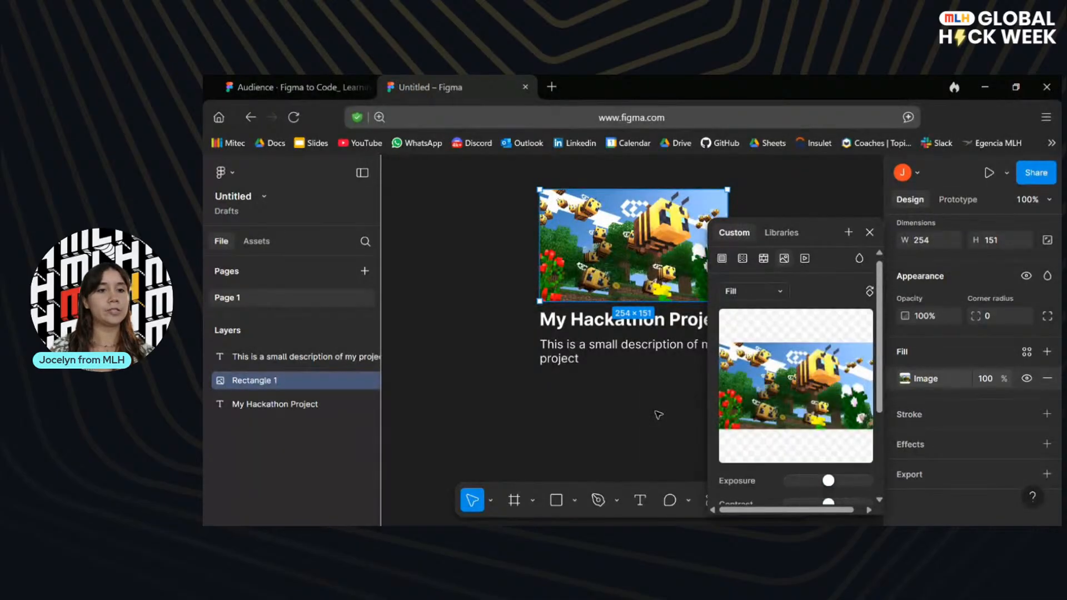
pyautogui.moveTo(750, 404)
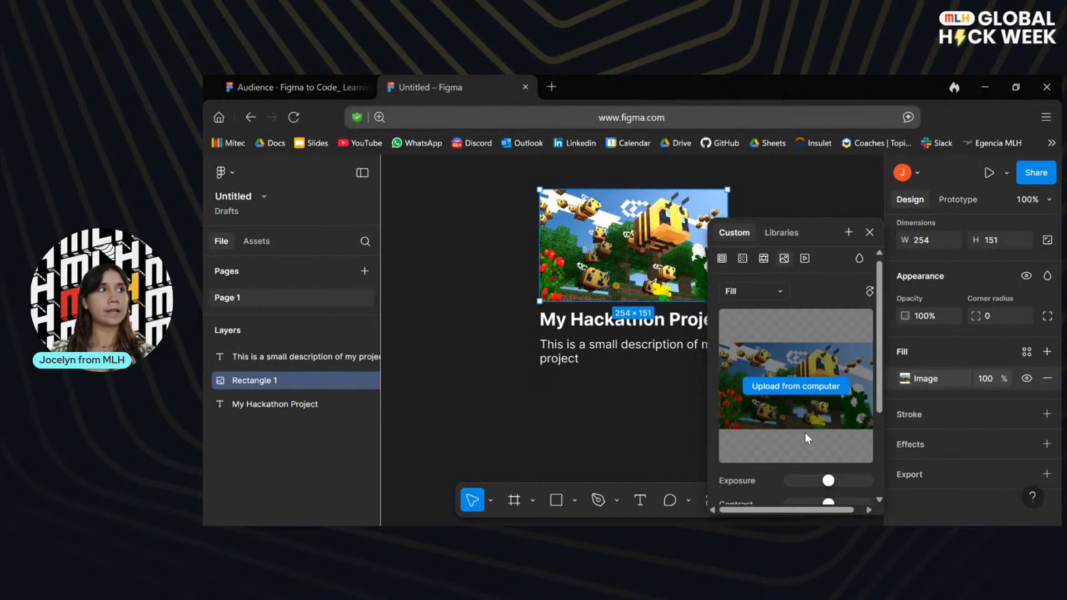
pyautogui.scroll(-5, 804, 433)
pyautogui.scroll(1, 805, 432)
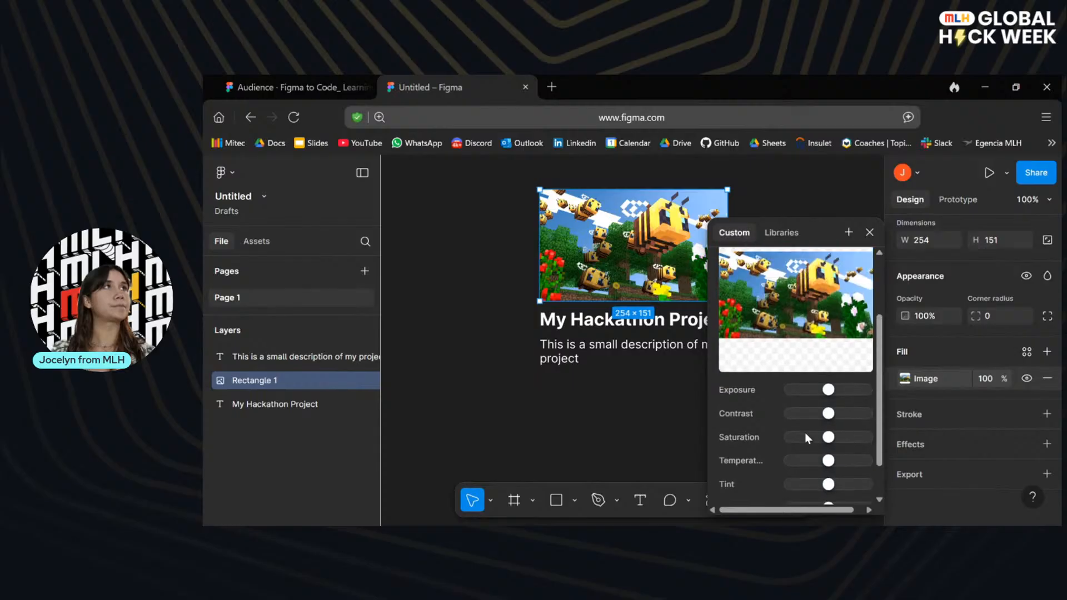
# Look at the scale modes offered for the rectangle's image fill, then close the fill settings and deselect the rectangle.
pyautogui.scroll(4, 804, 432)
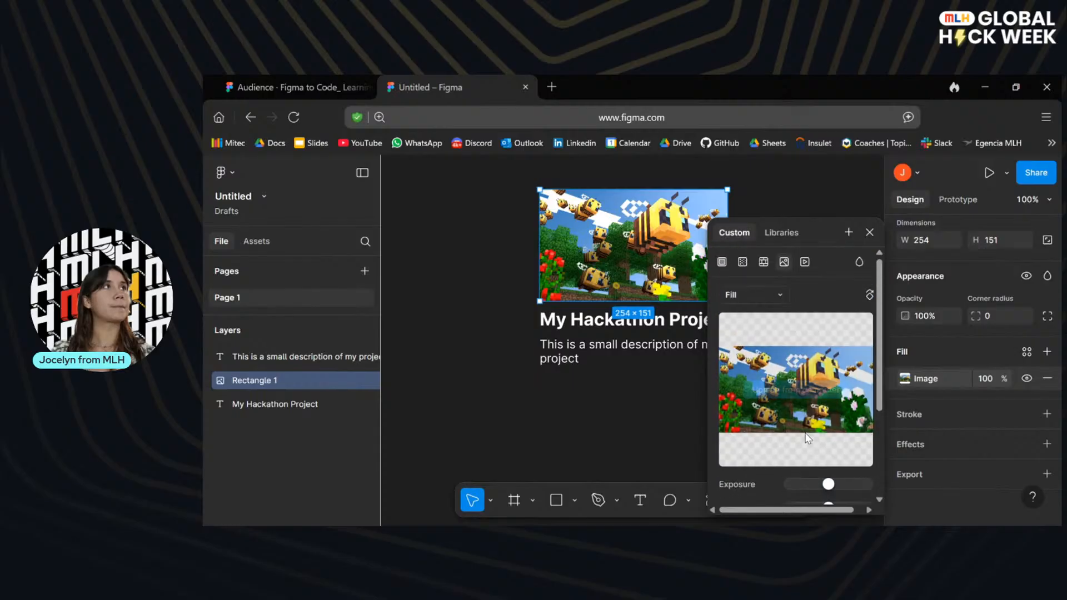
pyautogui.click(759, 306)
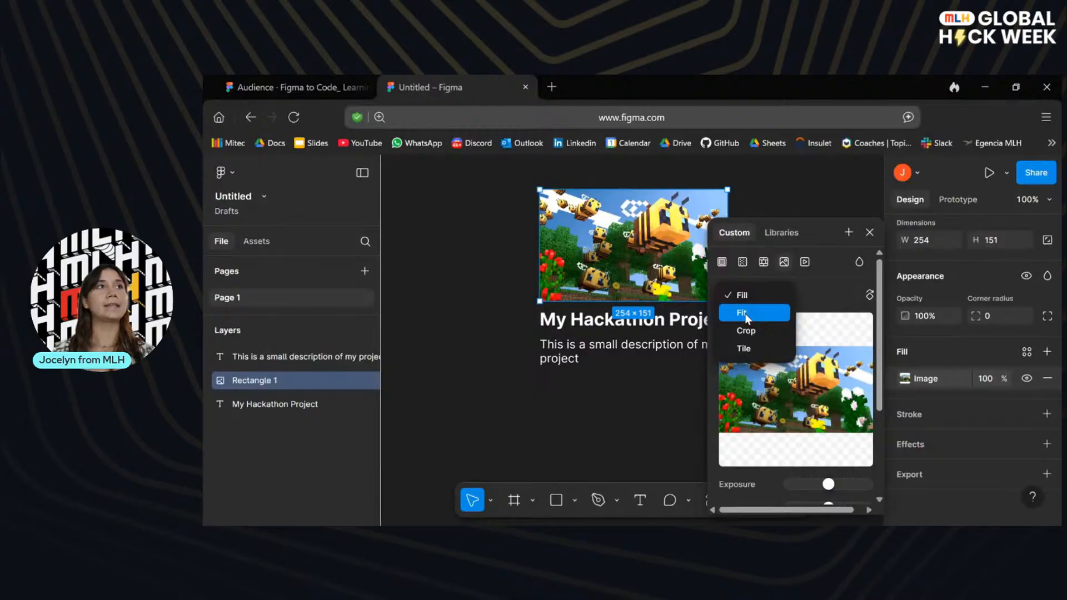
pyautogui.click(827, 283)
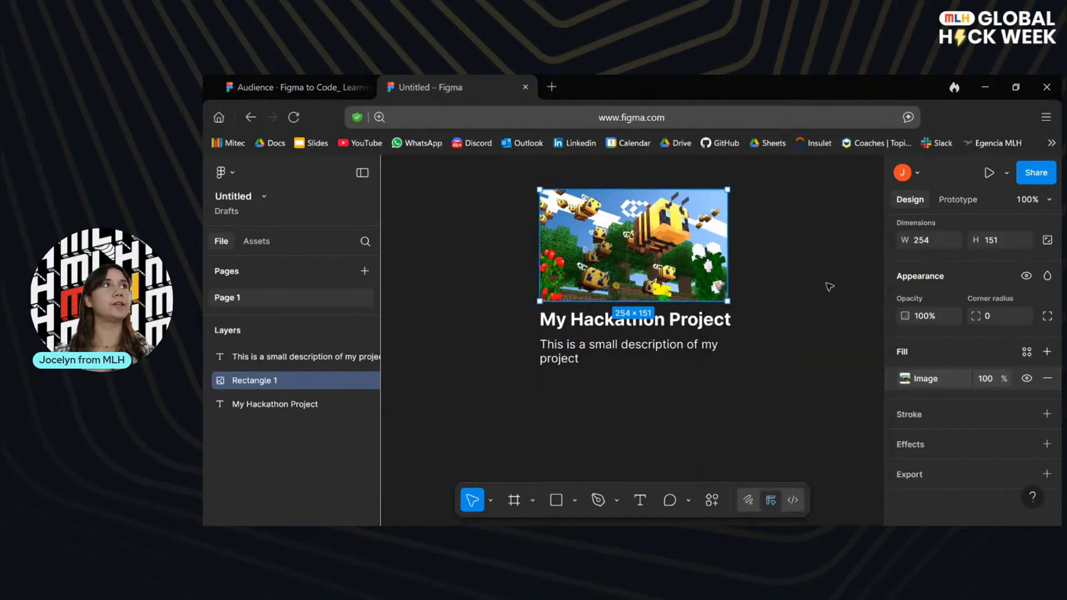
pyautogui.click(783, 254)
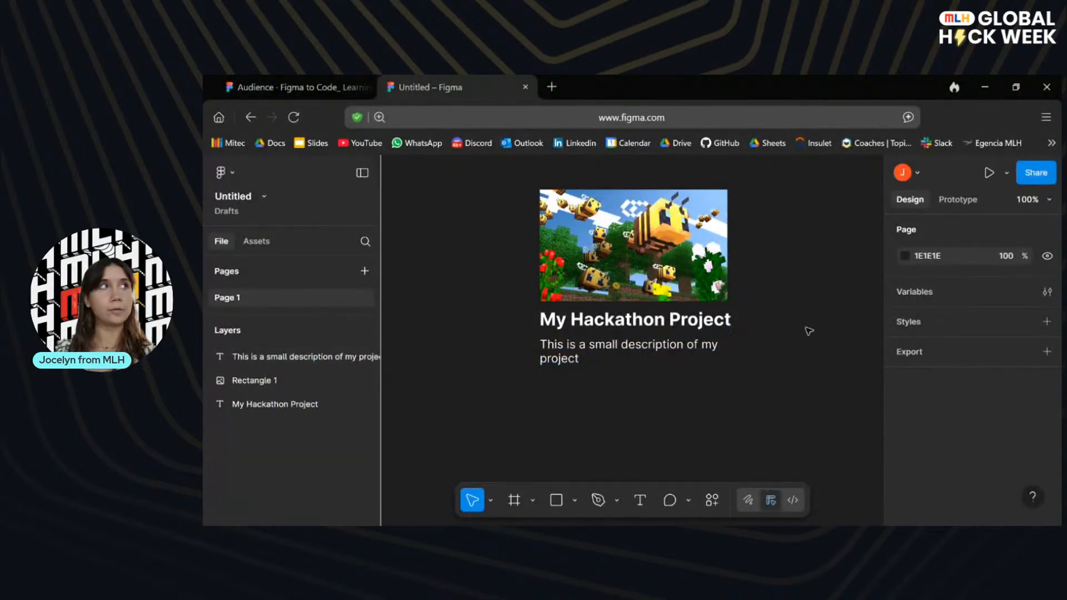
# Advance the presentation to the slide on creating a frame and return to the untitled file.
pyautogui.click(310, 88)
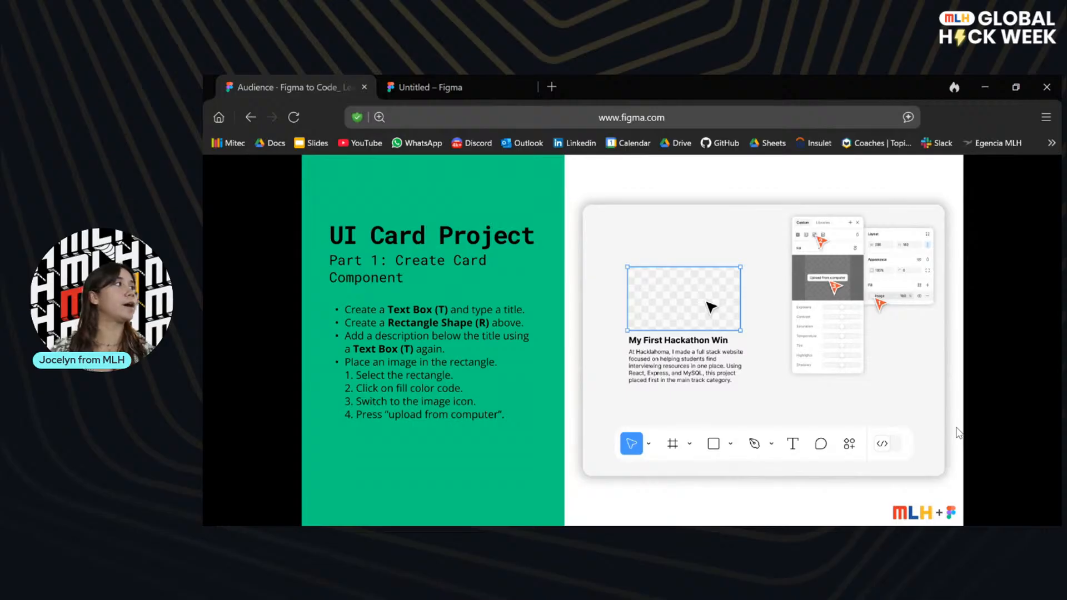
pyautogui.press('Right')
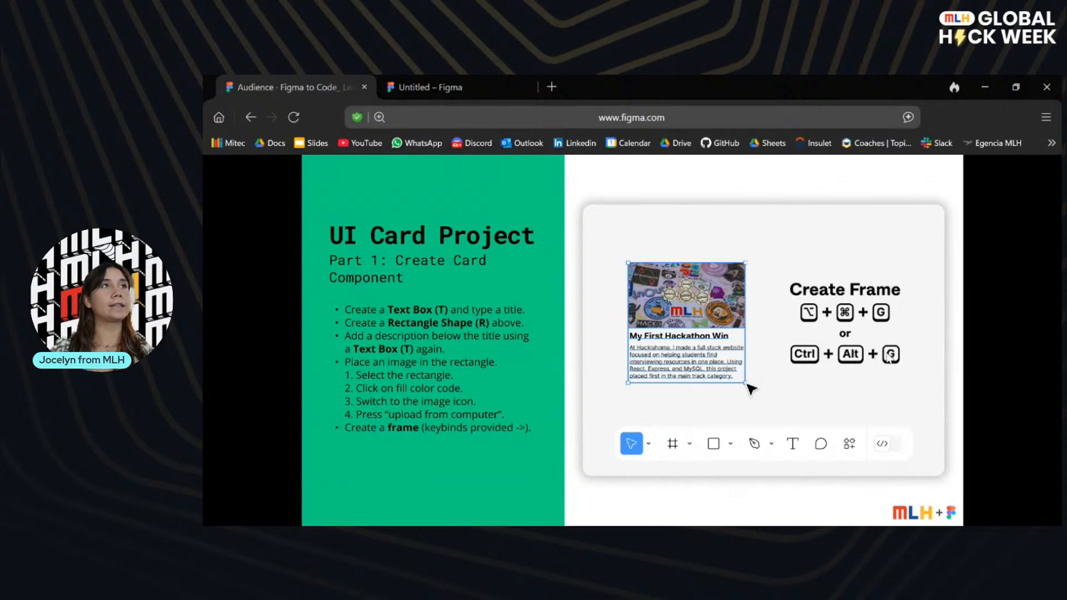
pyautogui.click(468, 87)
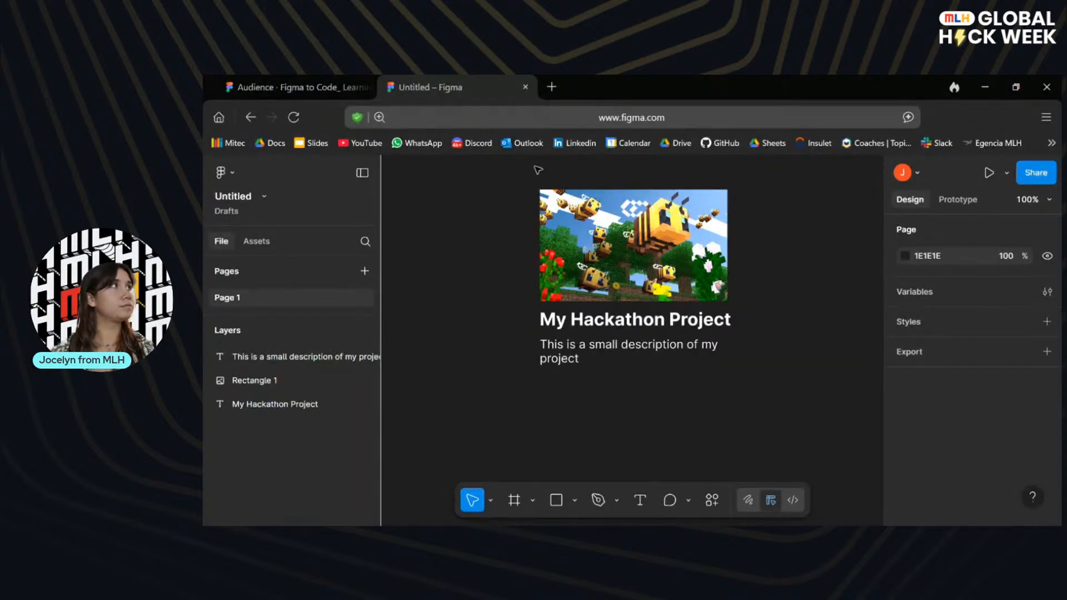
# Draw a frame about 263 × 266 around the card's image, title and description, and dismiss the grid layout tip.
pyautogui.moveTo(527, 184); pyautogui.dragTo(767, 383)
pyautogui.click(743, 397)
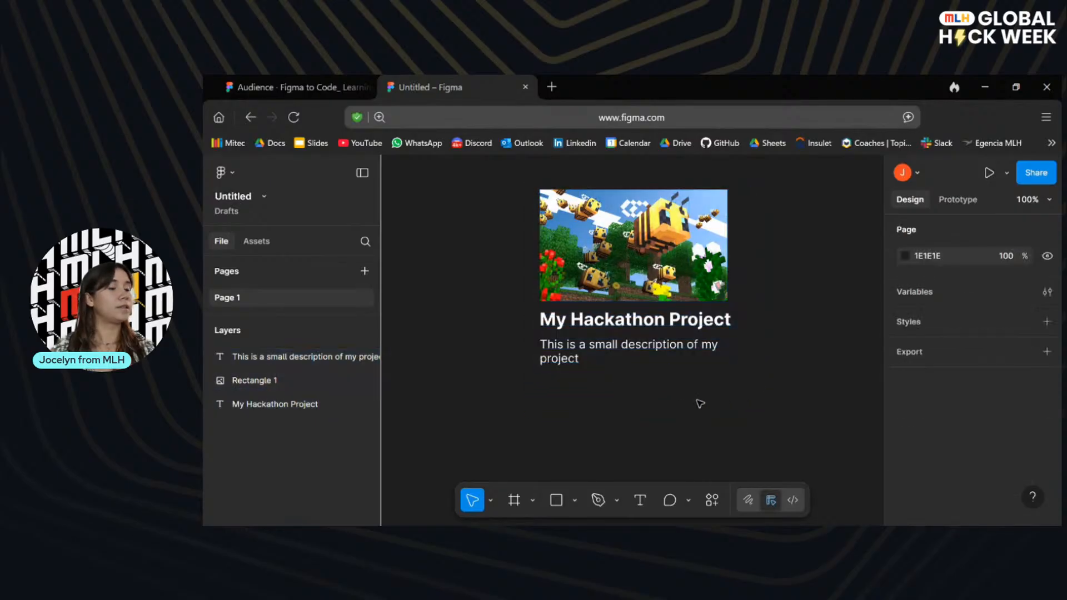
pyautogui.click(514, 501)
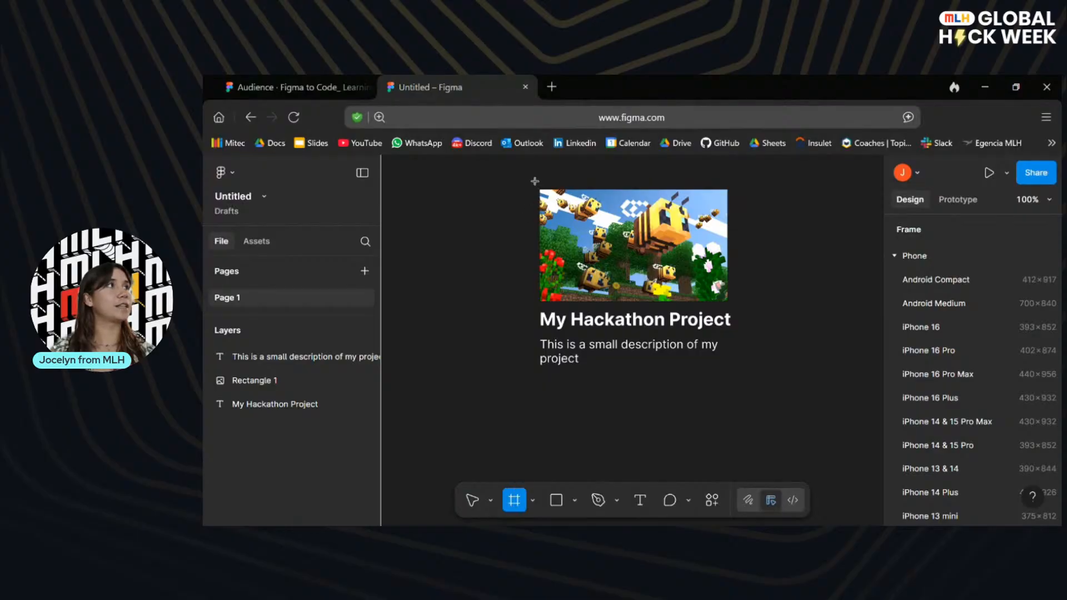
pyautogui.moveTo(540, 180)
pyautogui.mouseDown()
pyautogui.moveTo(745, 386)
pyautogui.moveTo(740, 370)
pyautogui.moveTo(735, 378)
pyautogui.mouseUp()
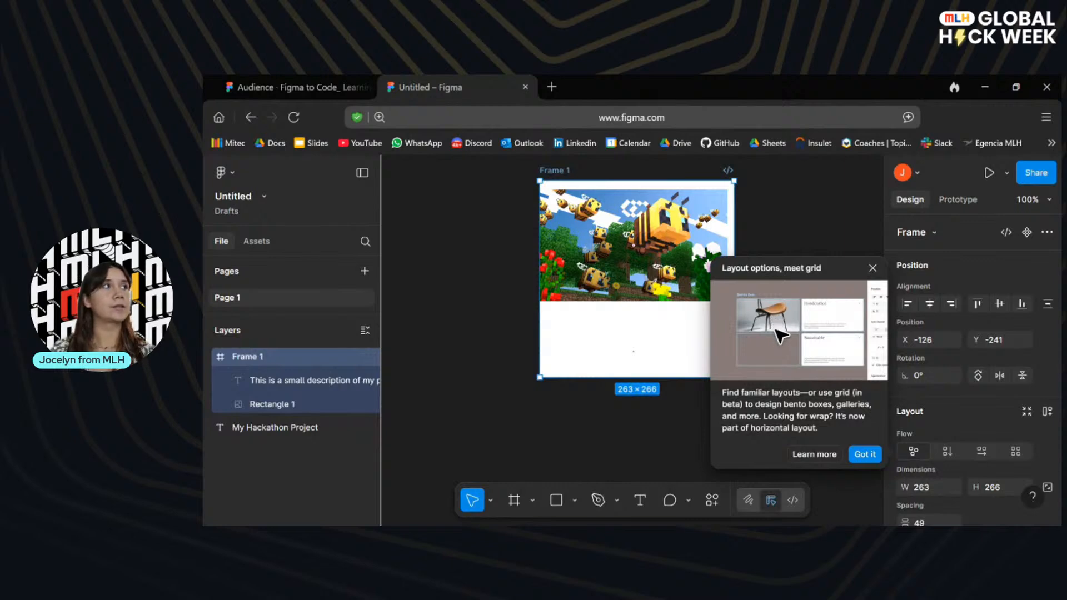
pyautogui.click(872, 269)
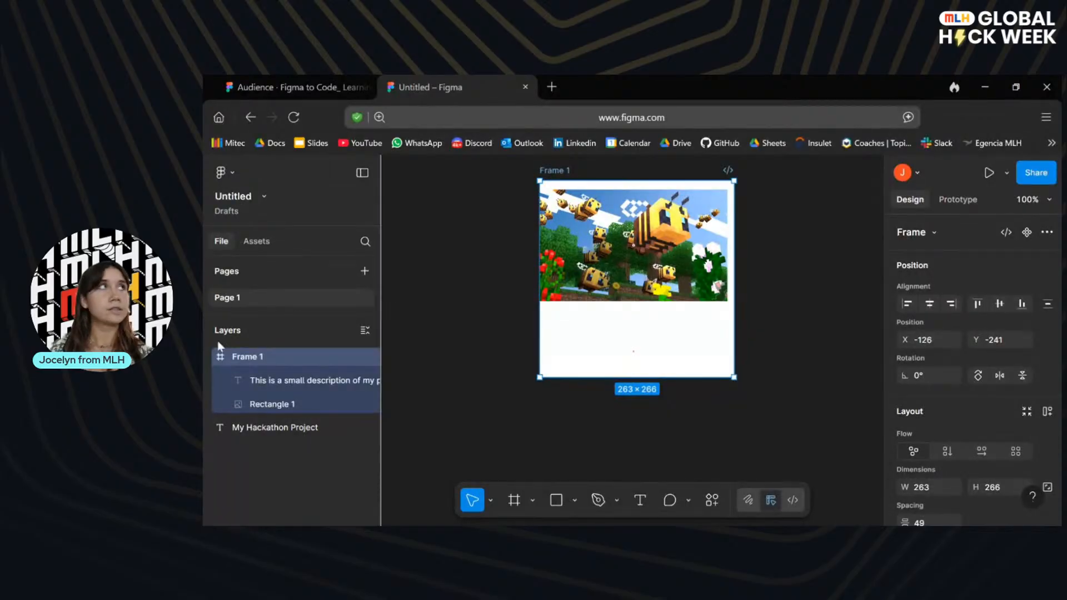
# Advance the presentation to the slide on using auto layout and return to the untitled file.
pyautogui.click(328, 84)
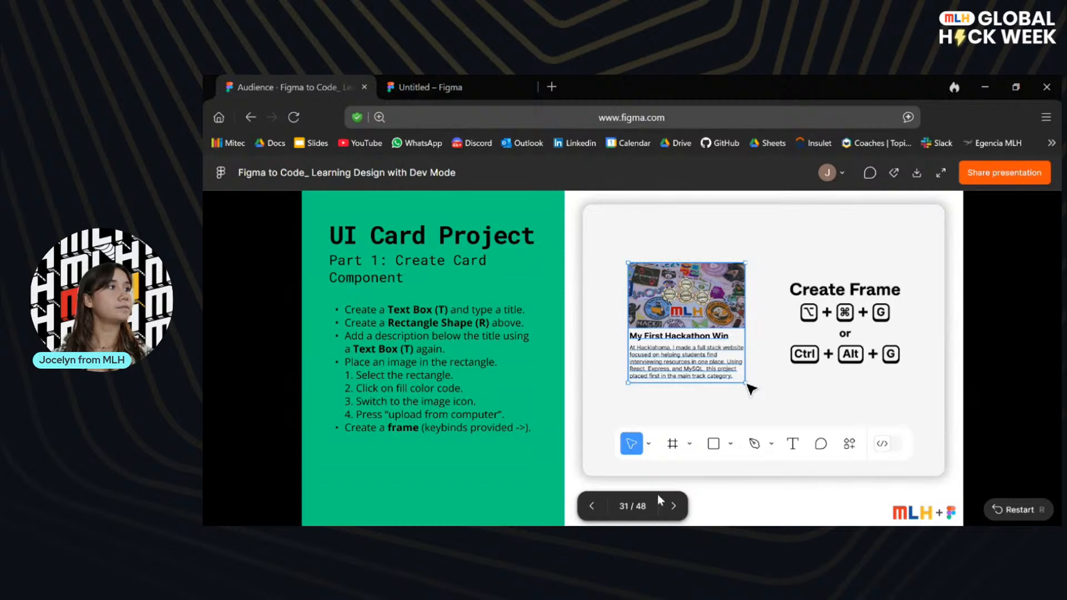
pyautogui.click(675, 507)
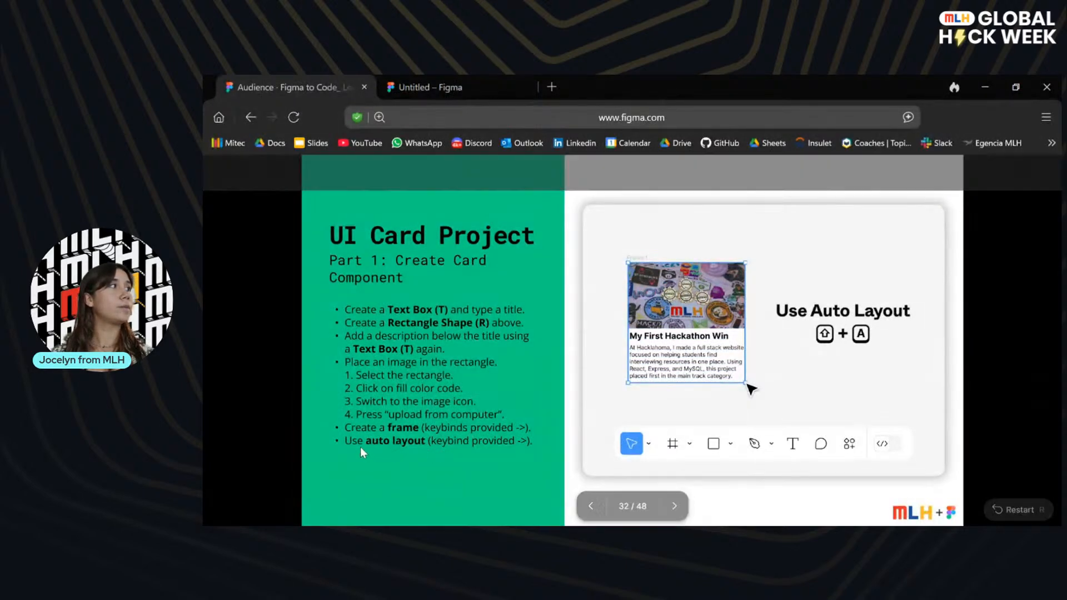
pyautogui.click(443, 78)
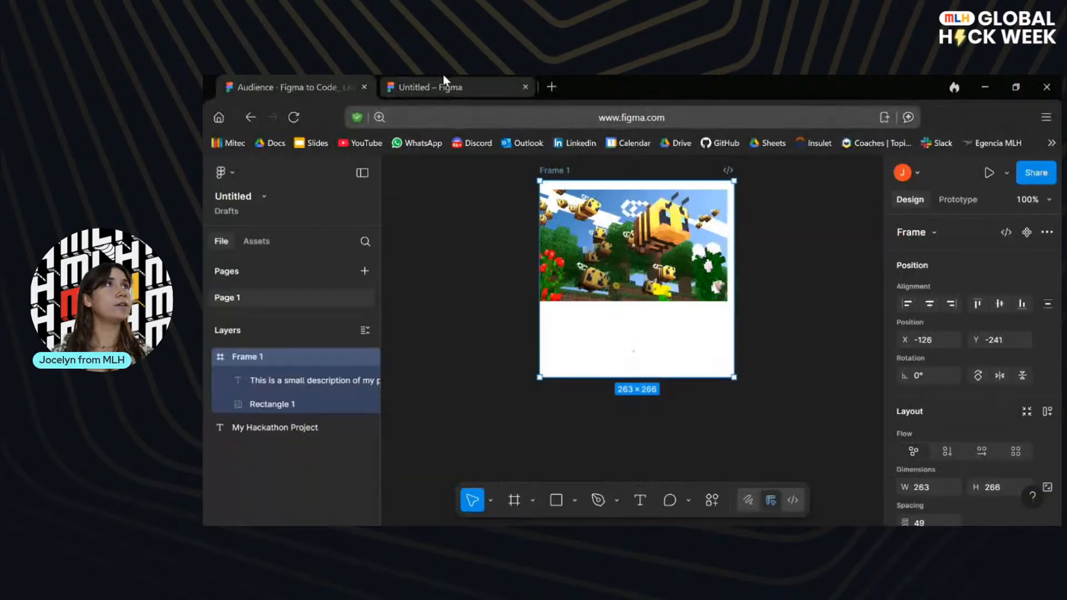
# Look through the type and device size options for the new frame, keeping its type as Frame.
pyautogui.click(935, 232)
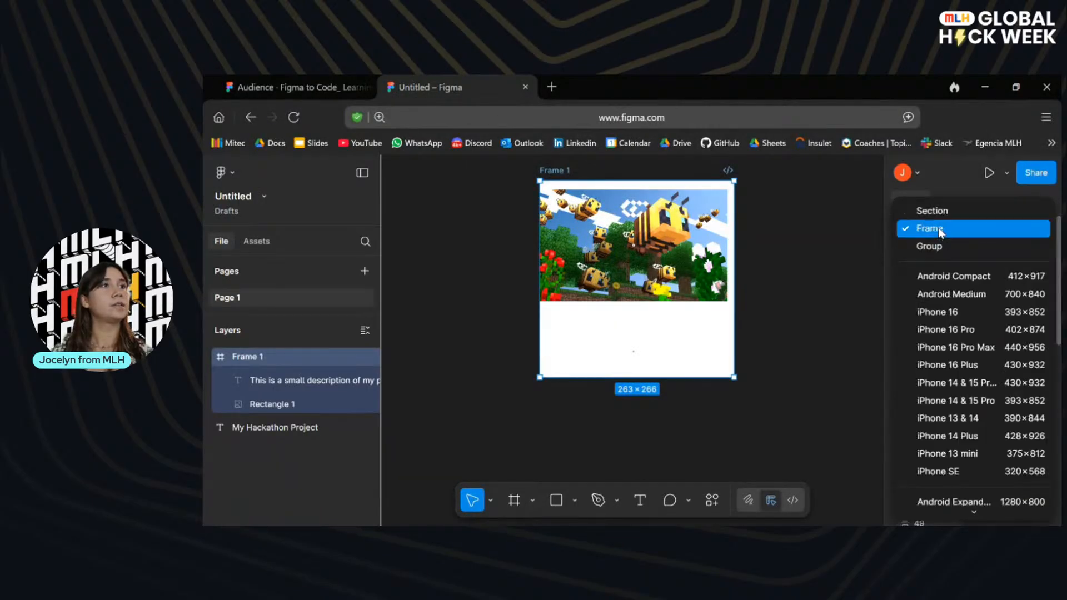
pyautogui.scroll(-5, 980, 315)
pyautogui.scroll(5, 920, 221)
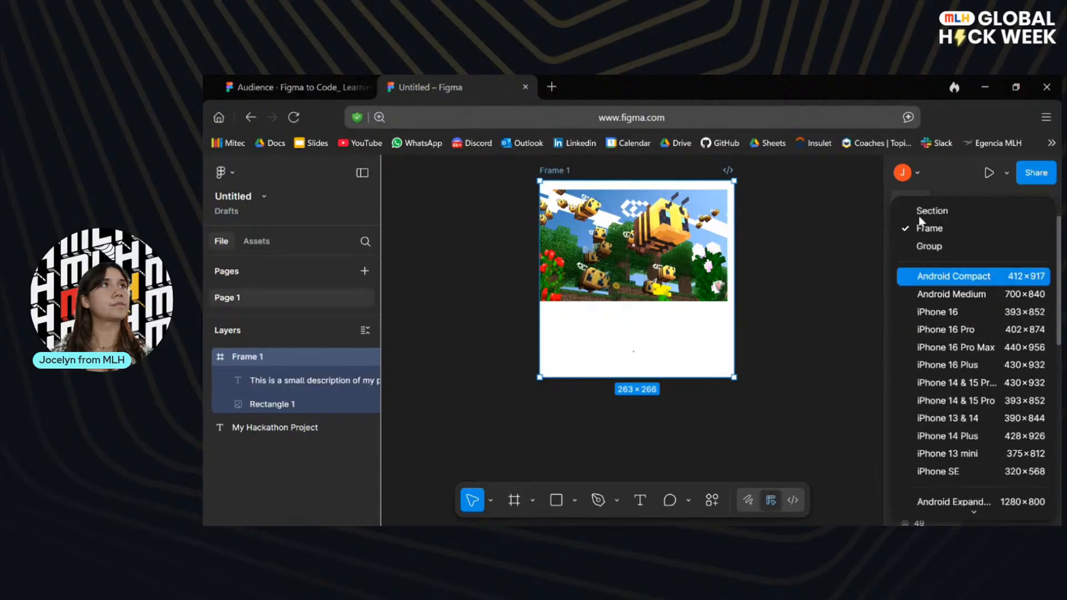
pyautogui.click(921, 230)
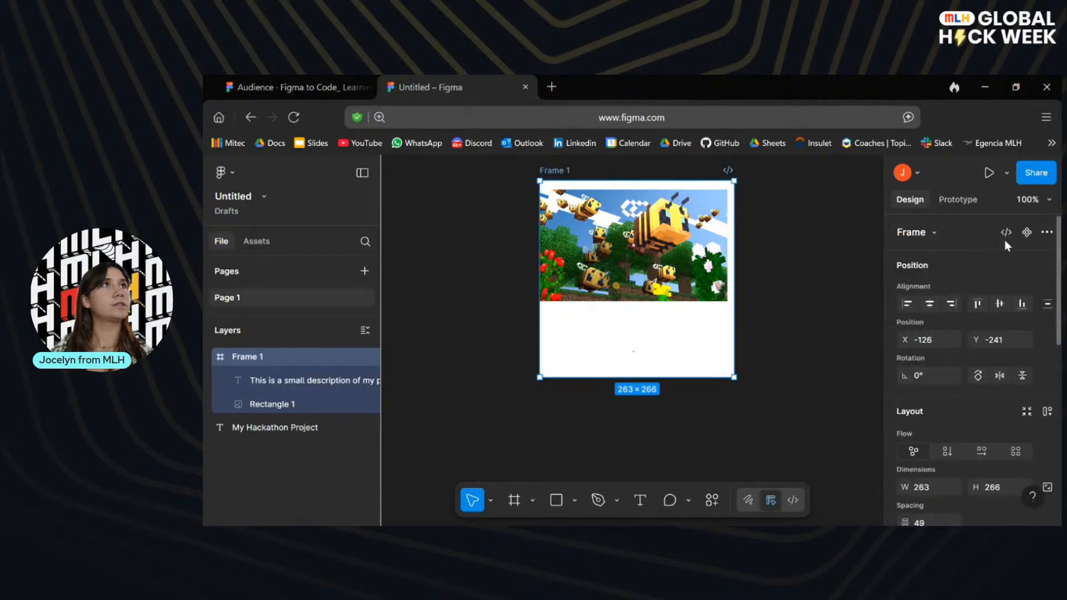
# Add two 10 px grid layout guides to the frame around the card.
pyautogui.scroll(-3, 947, 349)
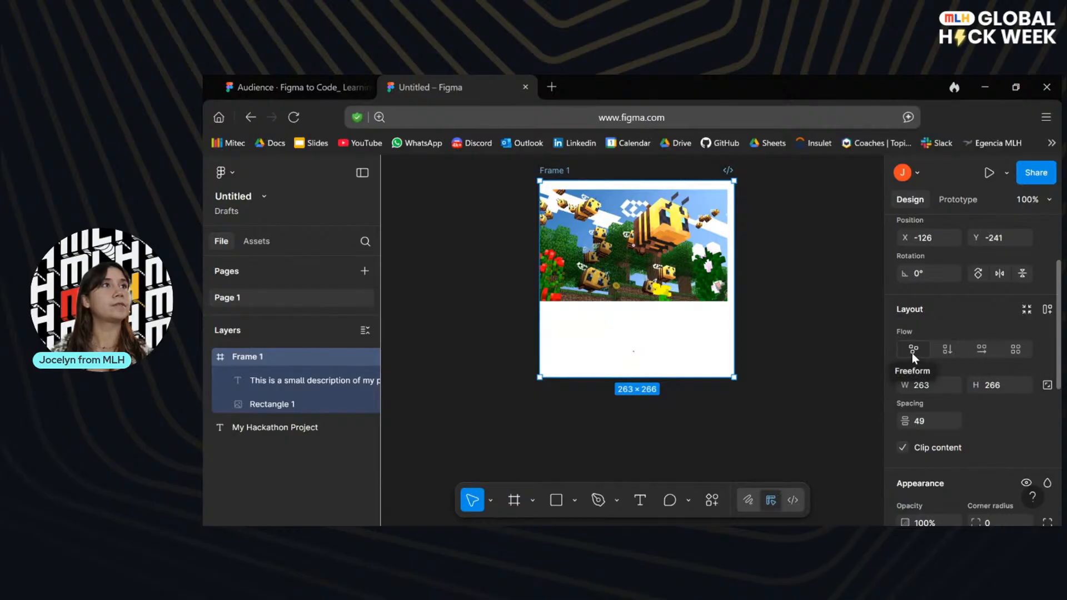
pyautogui.scroll(-5, 994, 445)
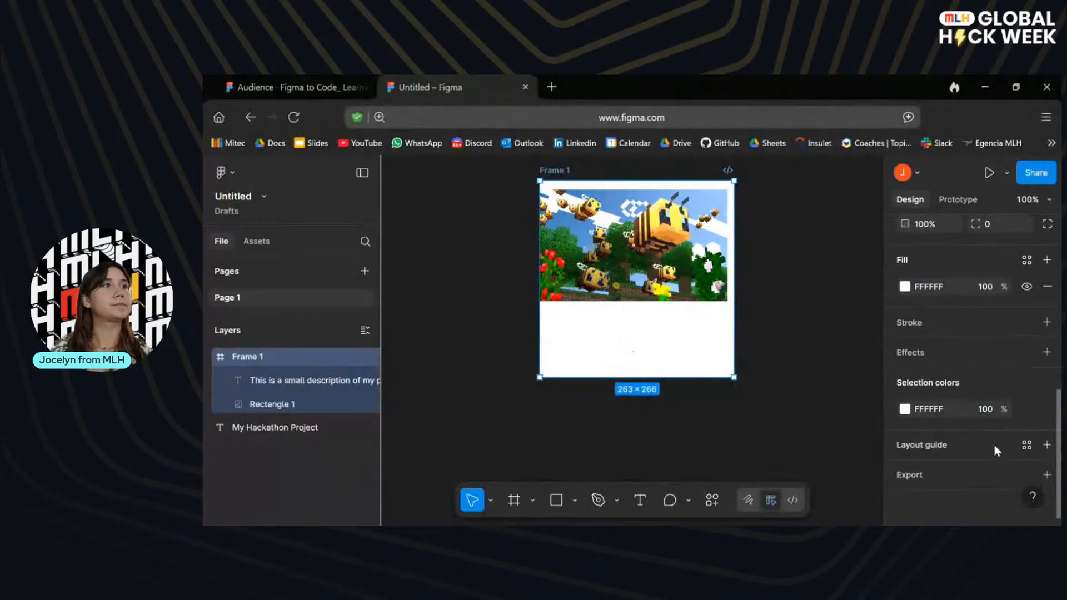
pyautogui.click(1046, 444)
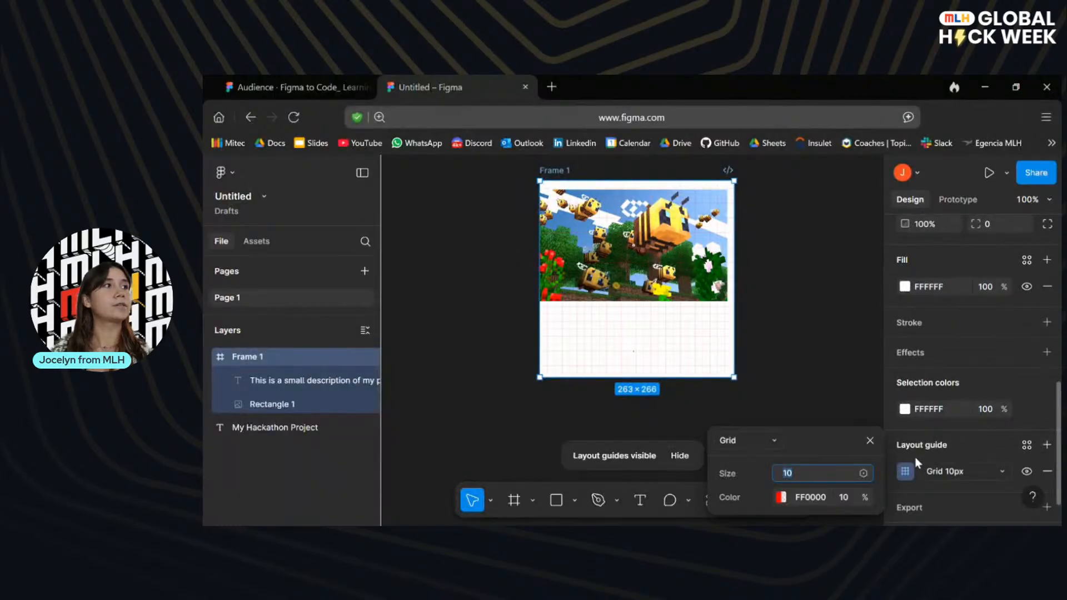
pyautogui.click(869, 440)
pyautogui.click(1046, 444)
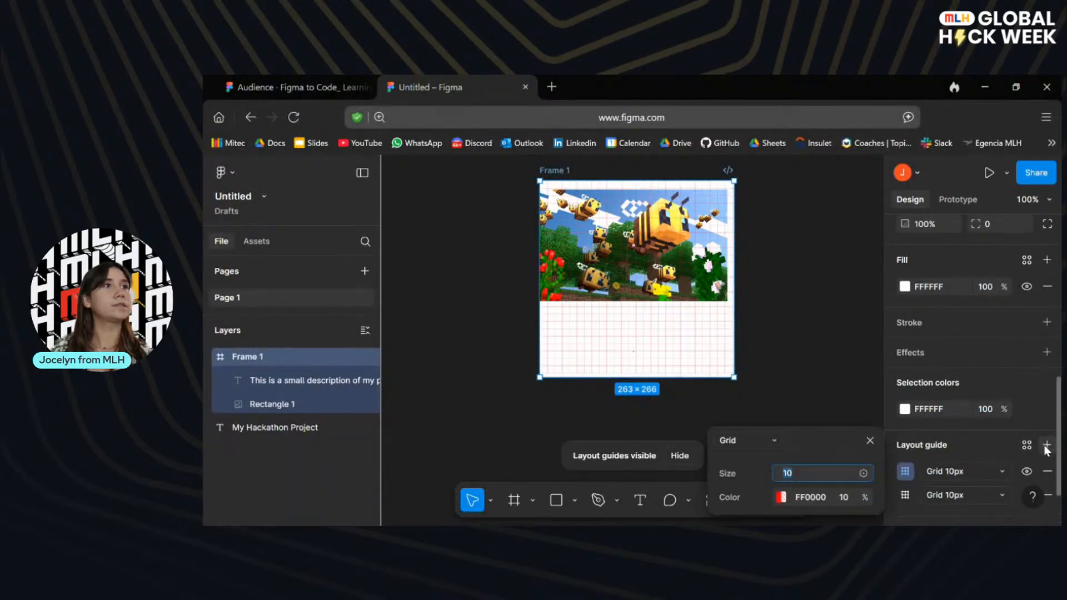
pyautogui.click(869, 440)
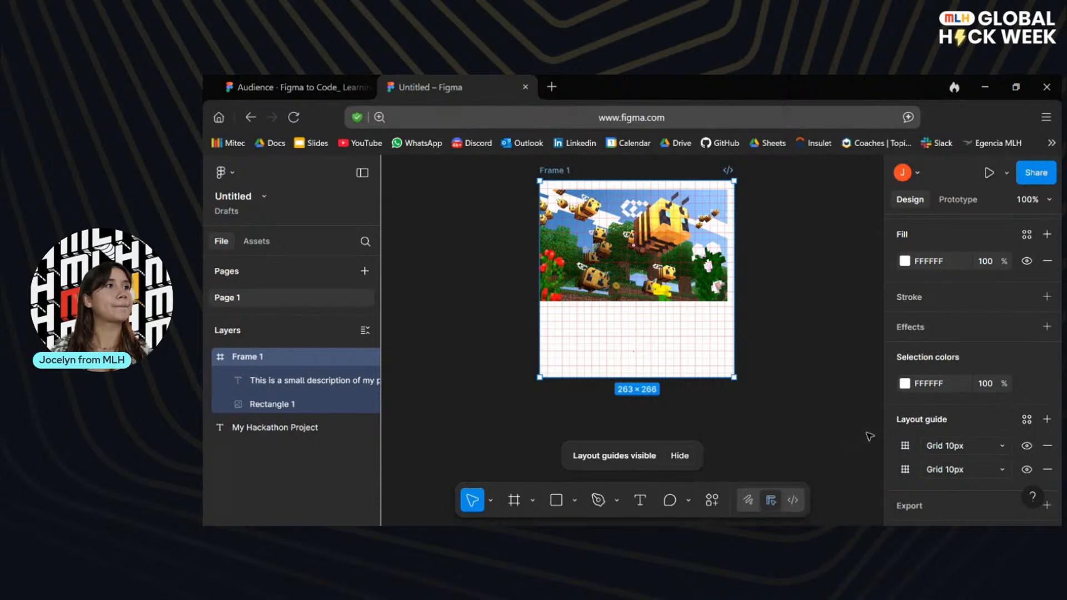
pyautogui.click(532, 500)
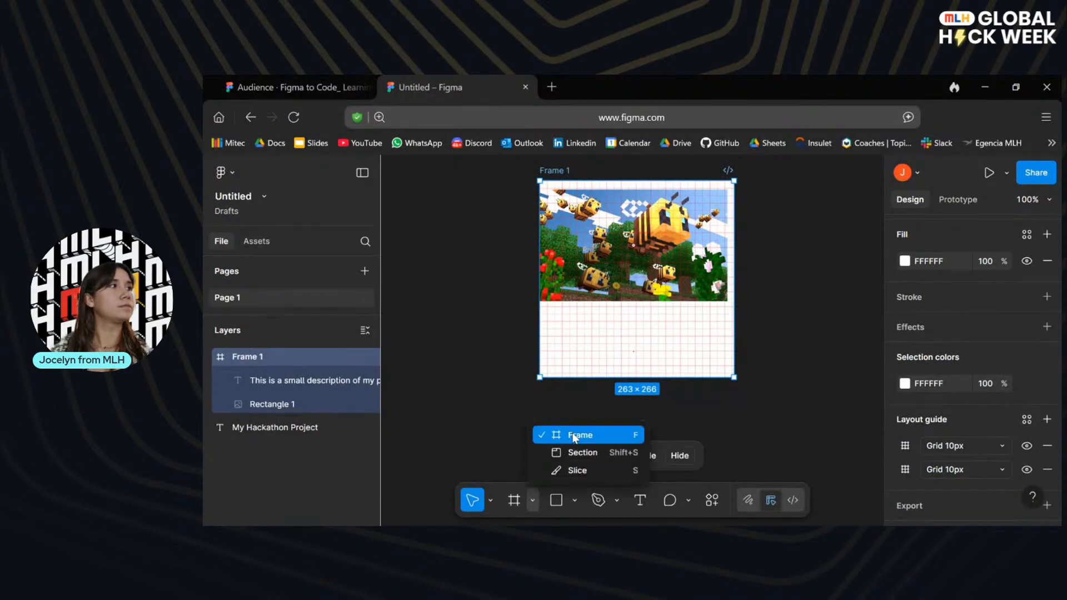
pyautogui.click(721, 180)
pyautogui.click(723, 197)
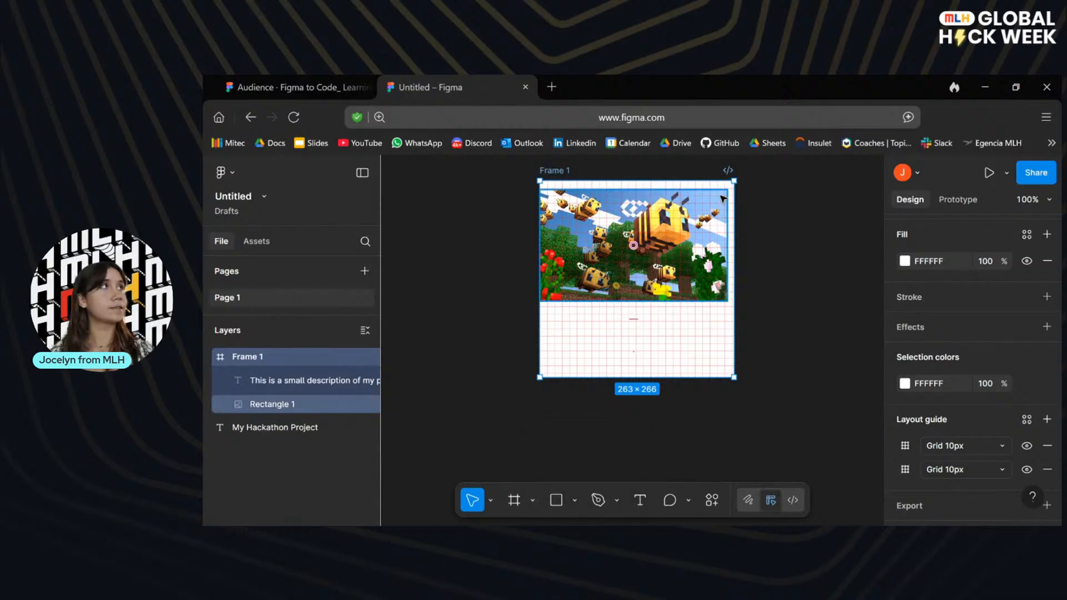
pyautogui.hotkey('ctrl', 'a')
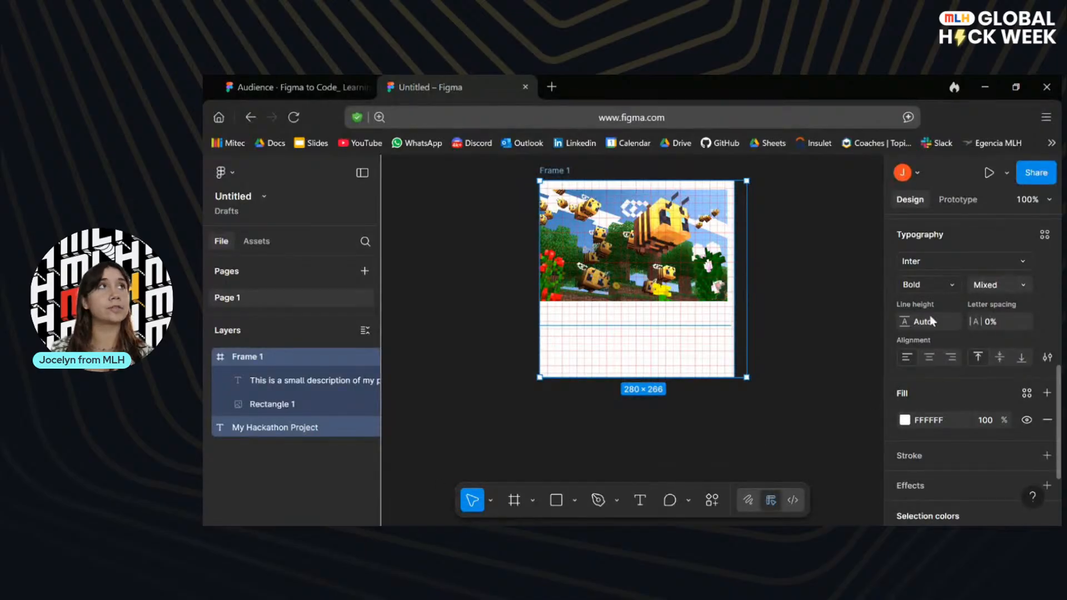
pyautogui.scroll(5, 961, 253)
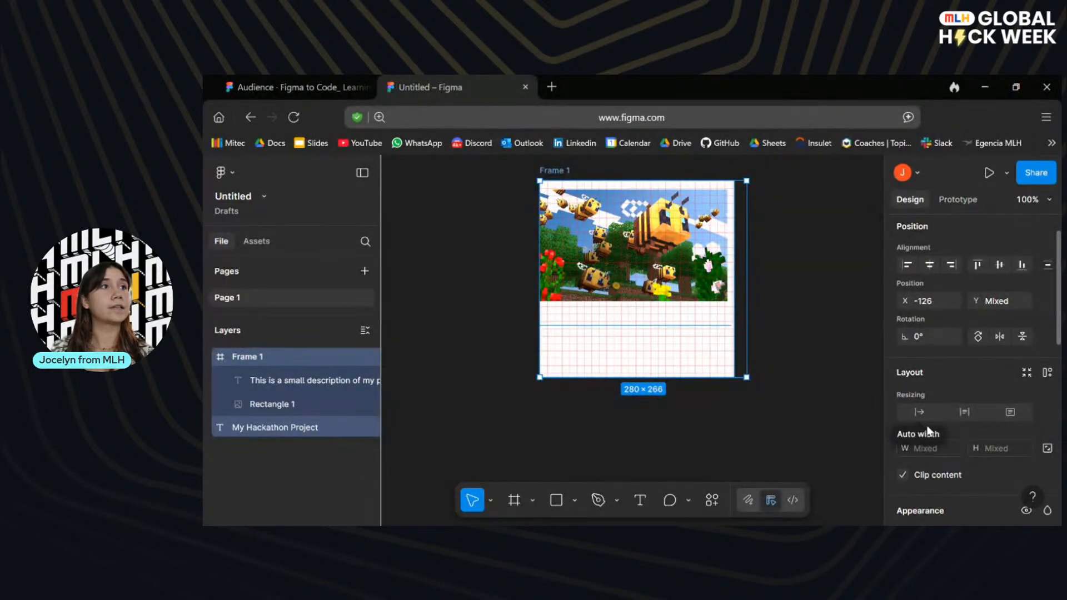
pyautogui.scroll(1, 929, 425)
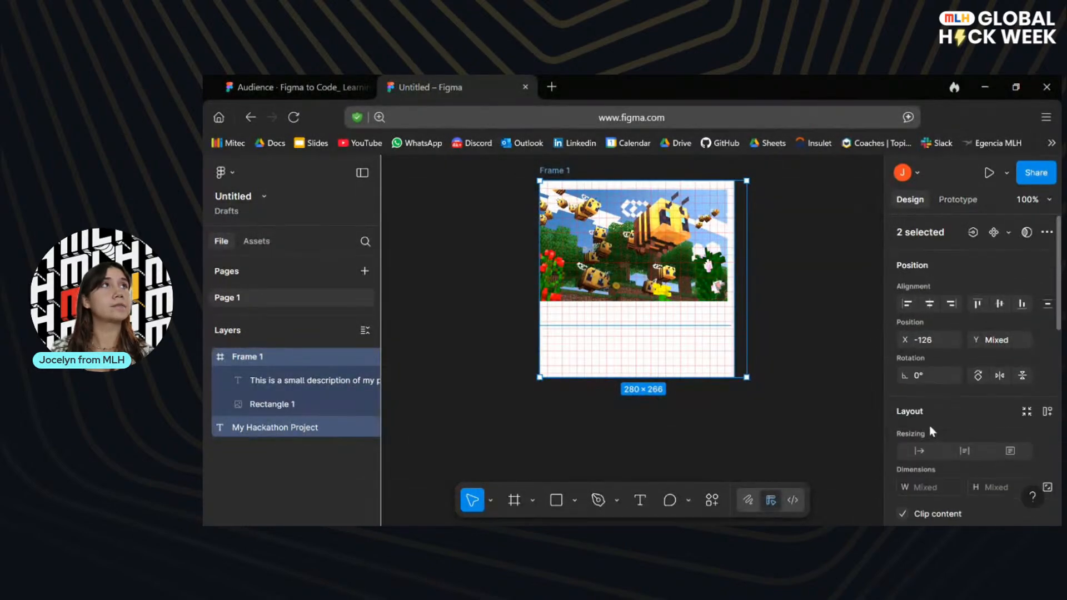
pyautogui.click(770, 384)
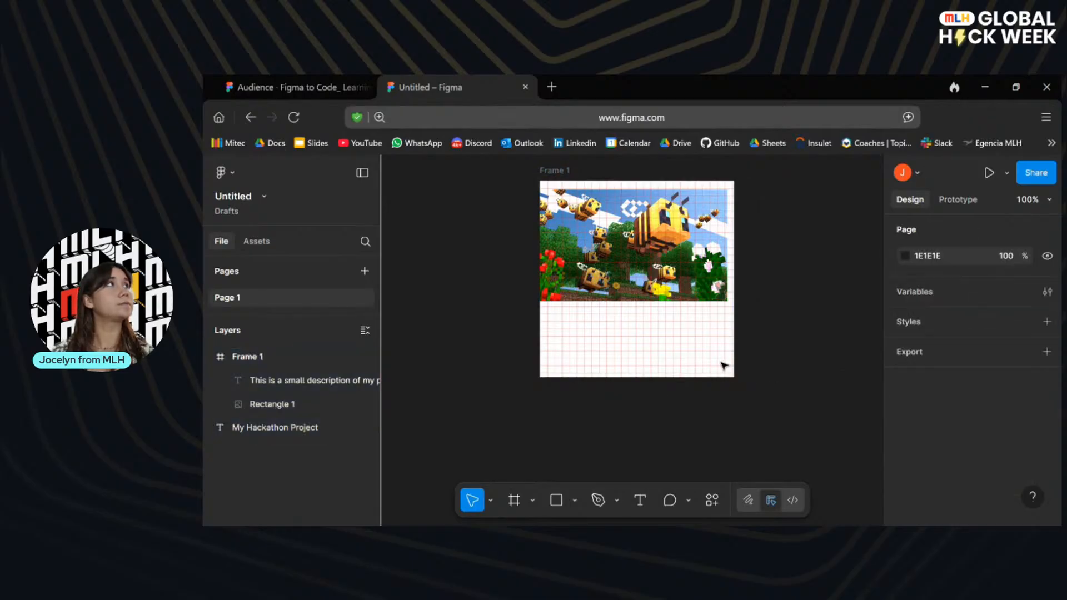
# Apply auto layout to the frame holding the bee image and the description.
pyautogui.click(557, 170)
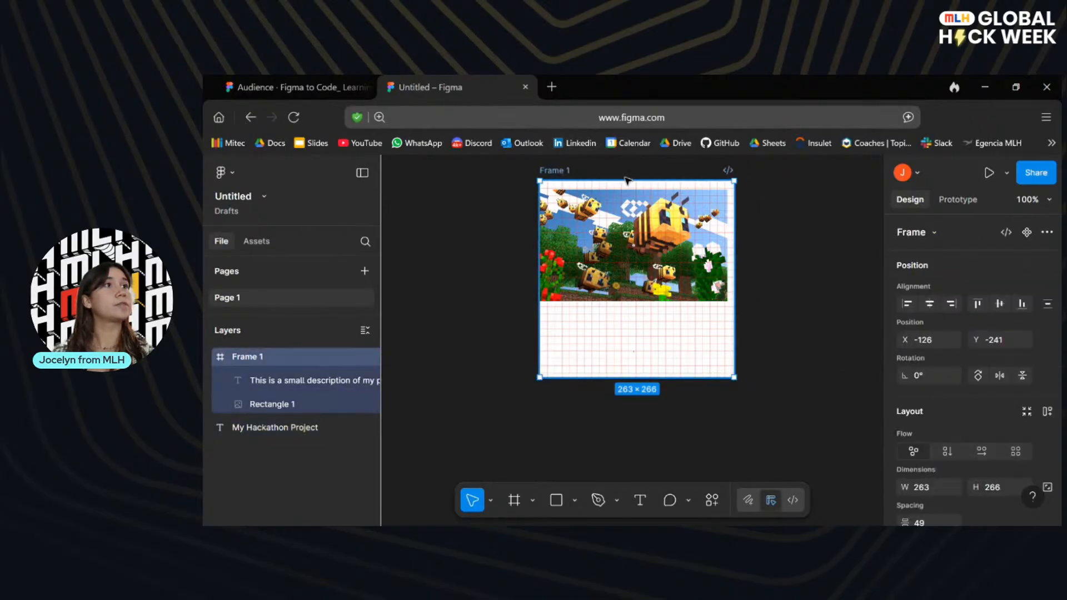
pyautogui.scroll(-3, 975, 410)
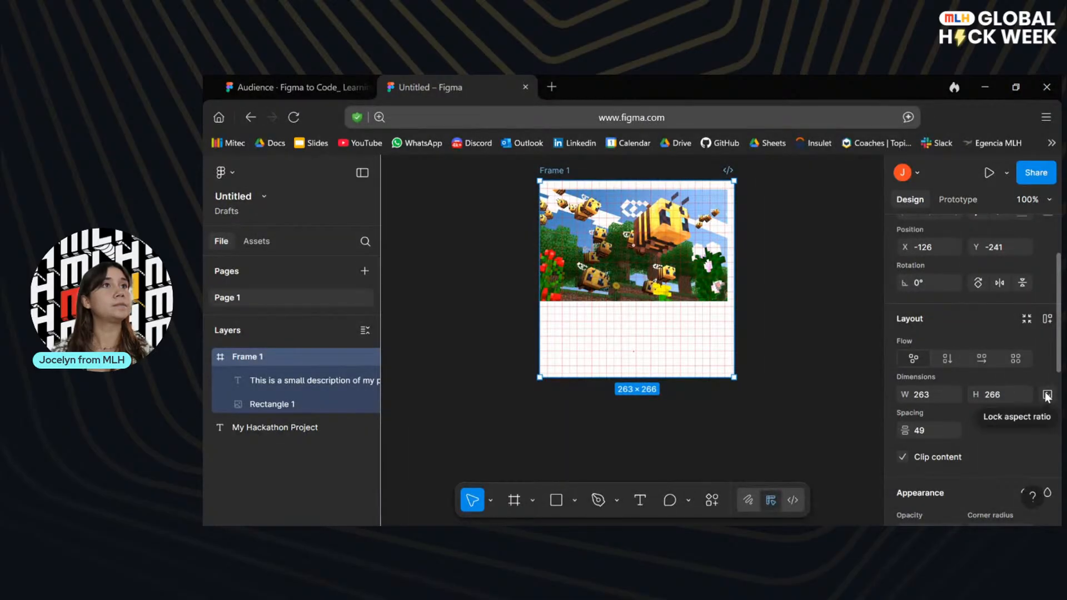
pyautogui.click(1048, 320)
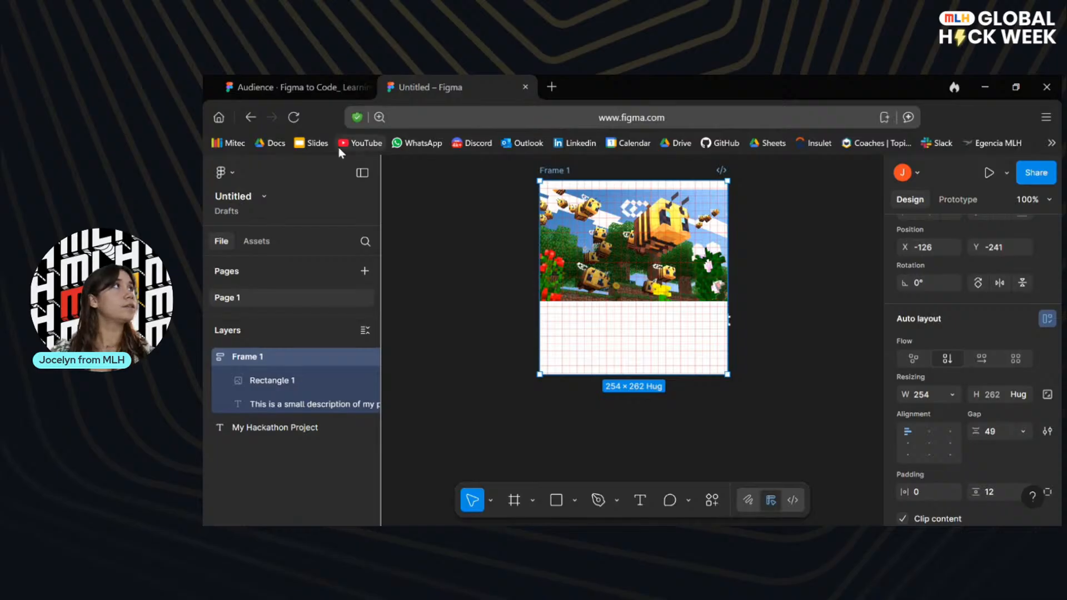
# Advance the presentation to the slide on adding styling to the card and return to the untitled file.
pyautogui.click(300, 87)
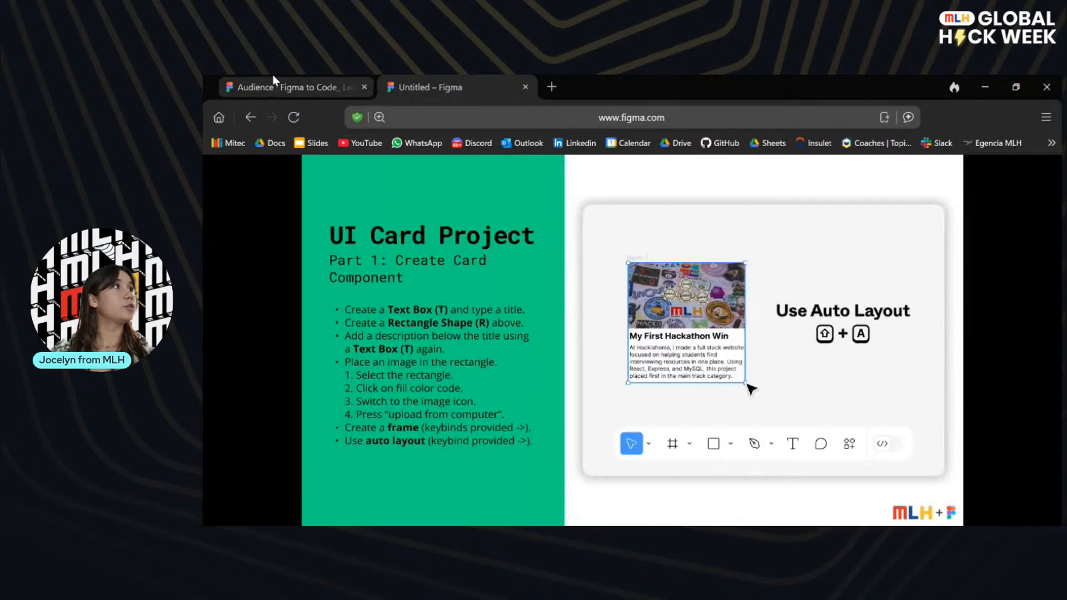
pyautogui.click(943, 371)
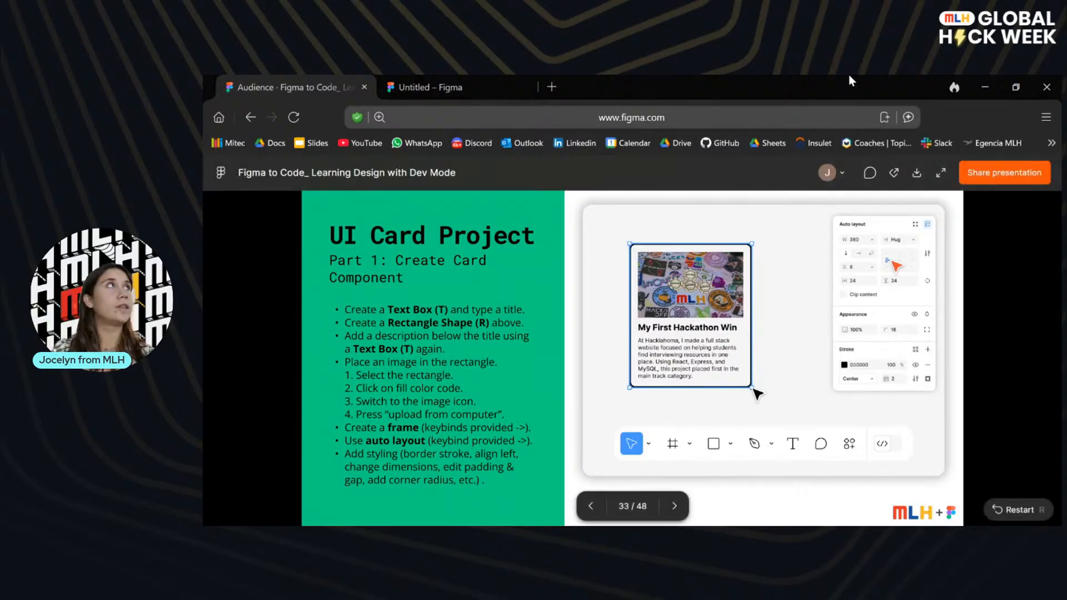
pyautogui.click(476, 78)
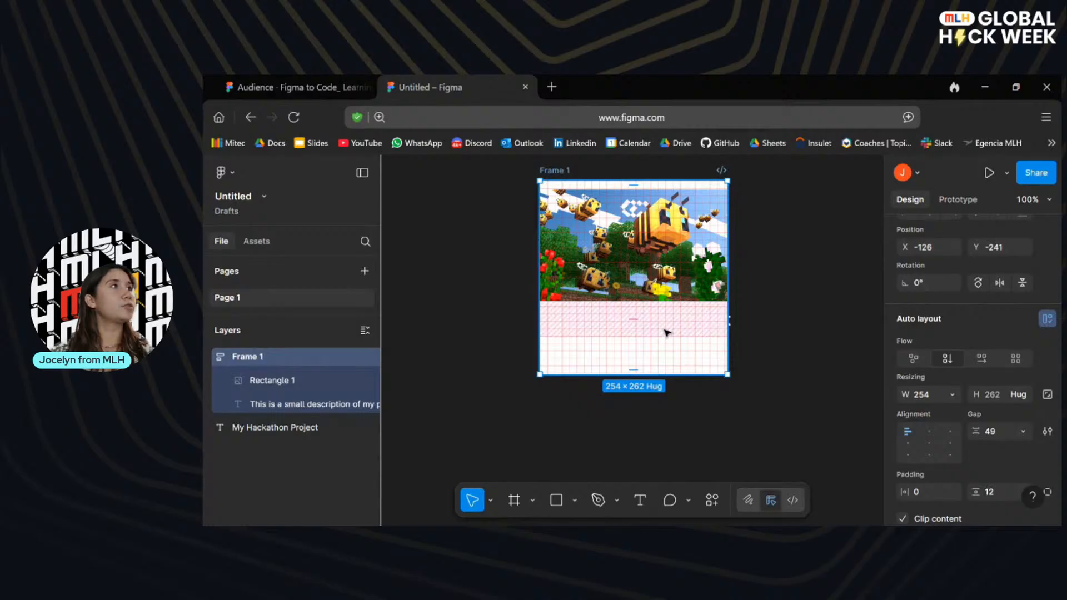
# Try to move the title layer into the frame and reorder it with the image and description layers.
pyautogui.click(666, 331)
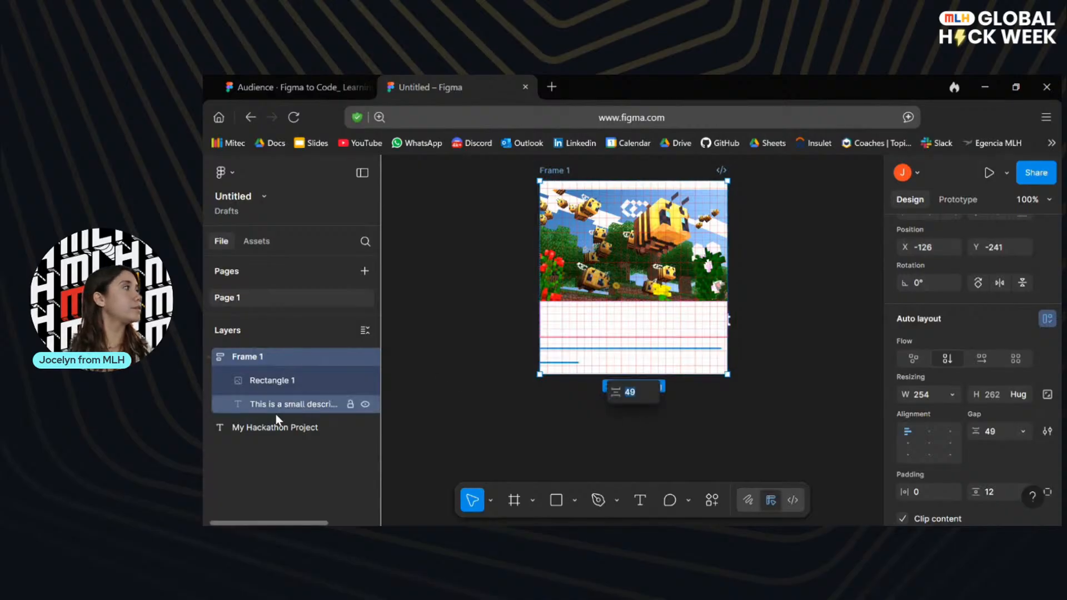
pyautogui.moveTo(261, 431); pyautogui.dragTo(264, 376)
pyautogui.moveTo(261, 431)
pyautogui.mouseDown()
pyautogui.moveTo(263, 400)
pyautogui.moveTo(266, 448)
pyautogui.mouseUp()
pyautogui.moveTo(274, 379); pyautogui.dragTo(279, 440)
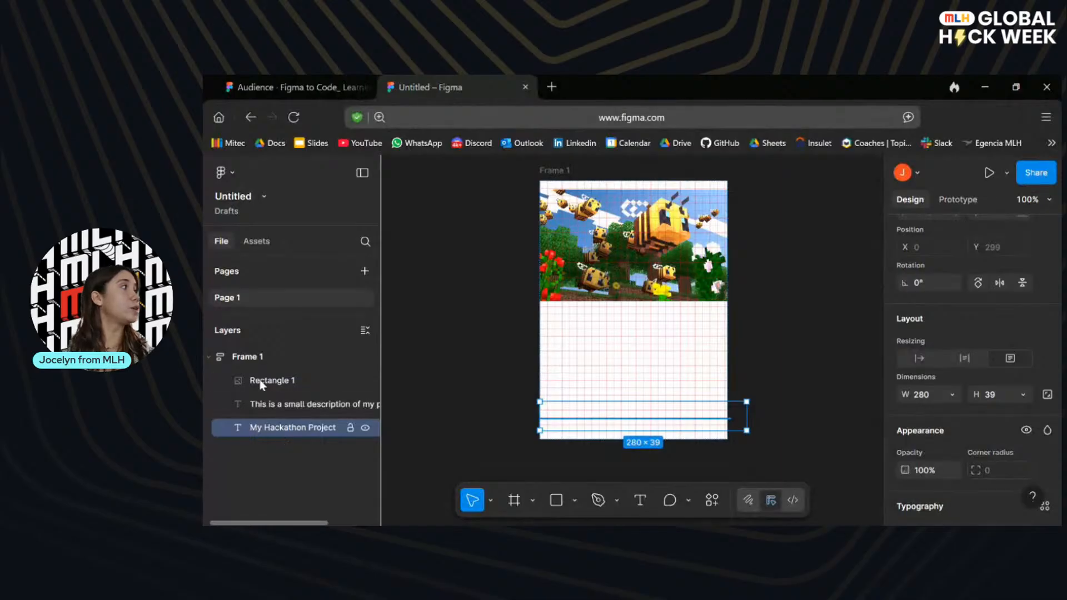
# Toggle the visibility of the frame and of its image, description and title layers off and back on.
pyautogui.click(257, 353)
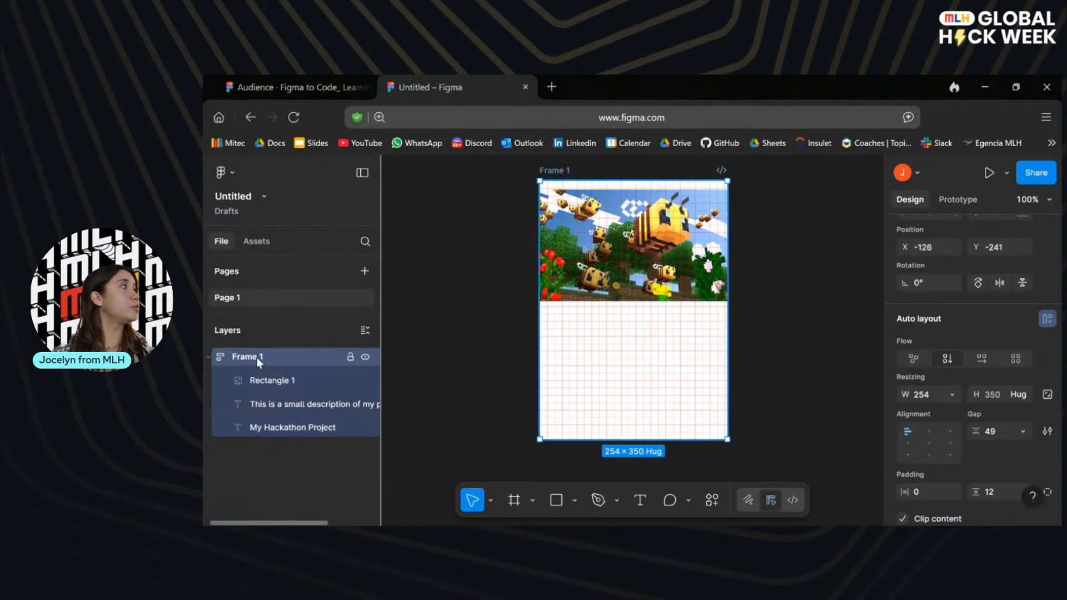
pyautogui.click(365, 356)
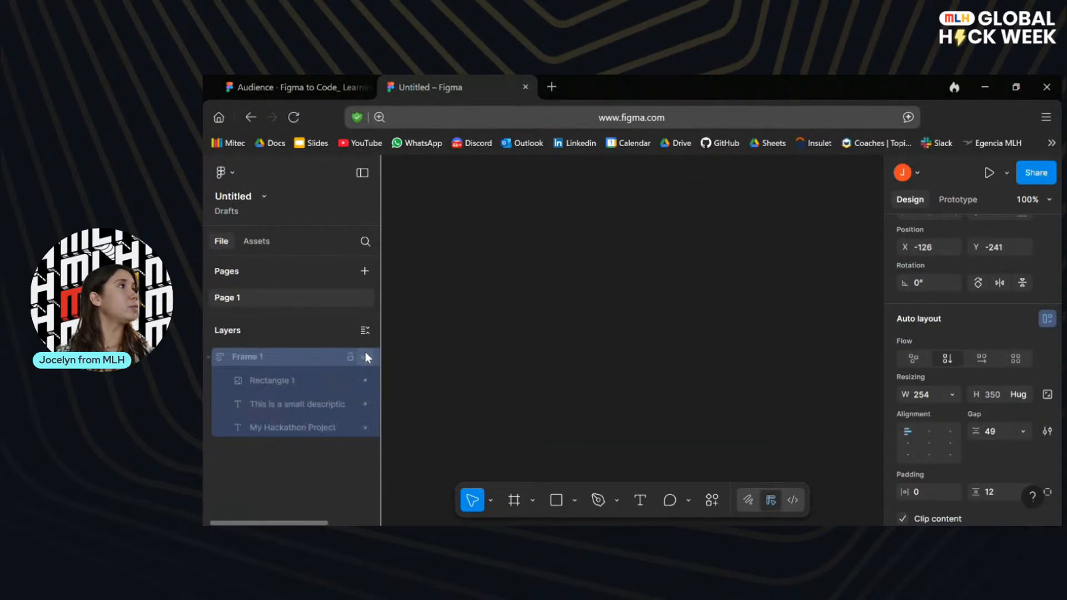
pyautogui.click(365, 356)
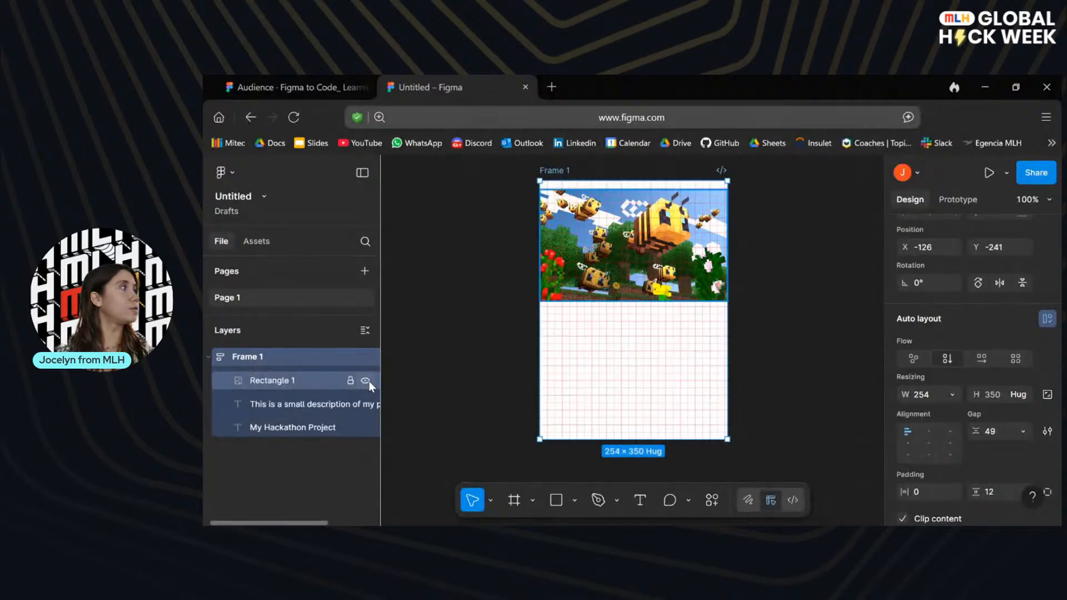
pyautogui.click(364, 380)
pyautogui.click(364, 380)
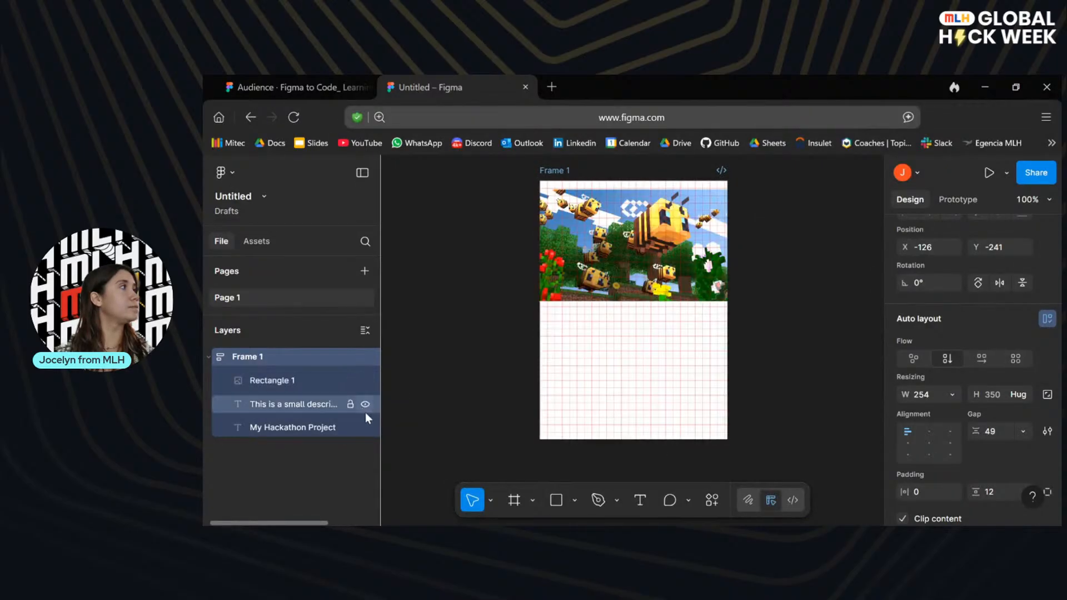
pyautogui.click(365, 404)
pyautogui.click(365, 404)
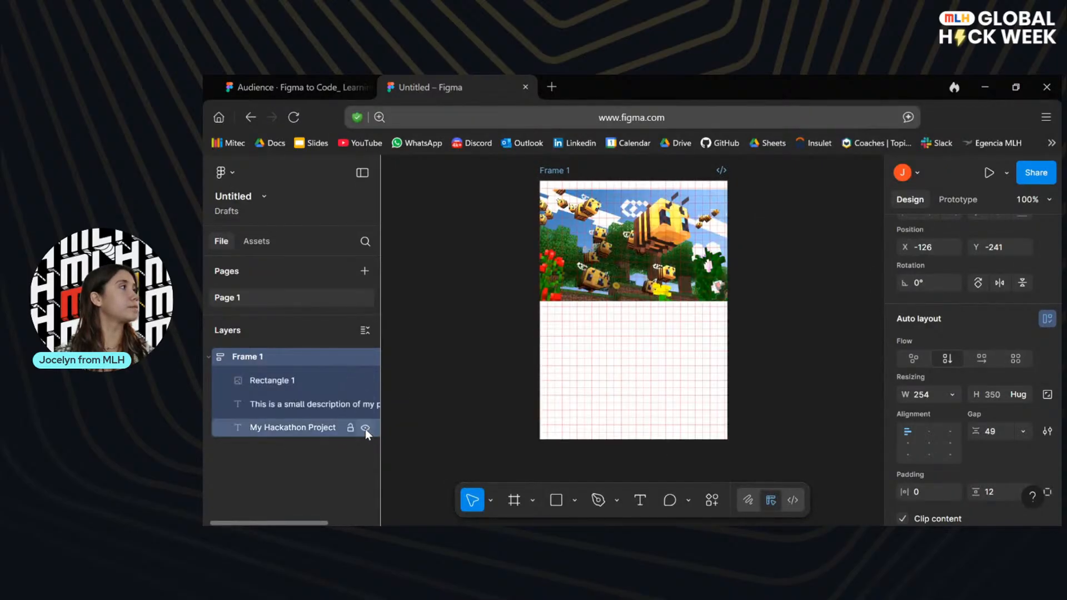
pyautogui.click(365, 427)
pyautogui.click(365, 427)
pyautogui.click(305, 471)
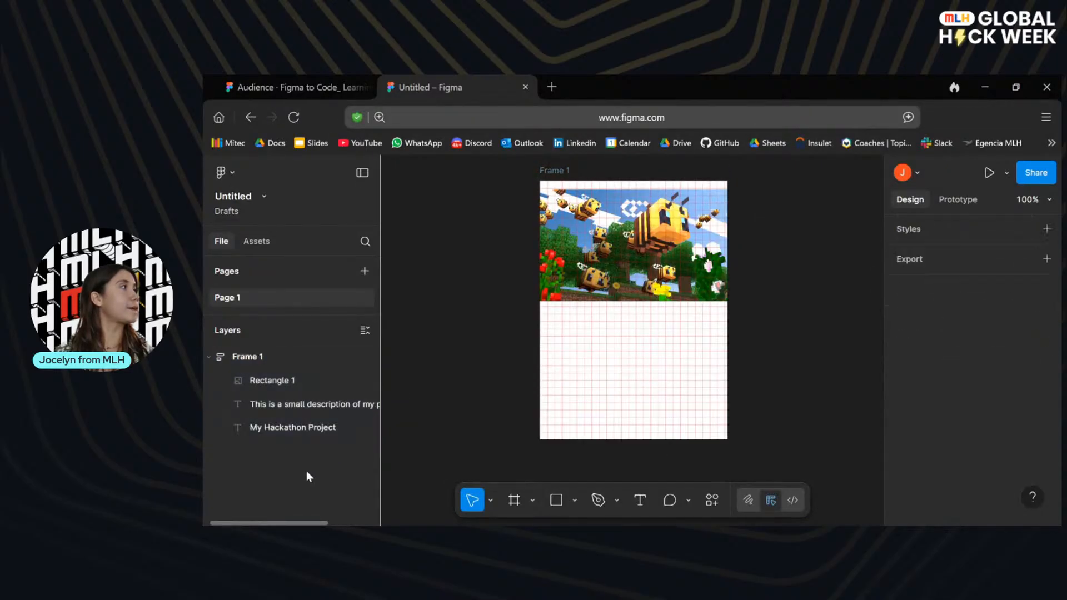
# Try bringing the bee image to the front of the frame and undo the reordering.
pyautogui.click(291, 380)
pyautogui.rightClick(293, 381)
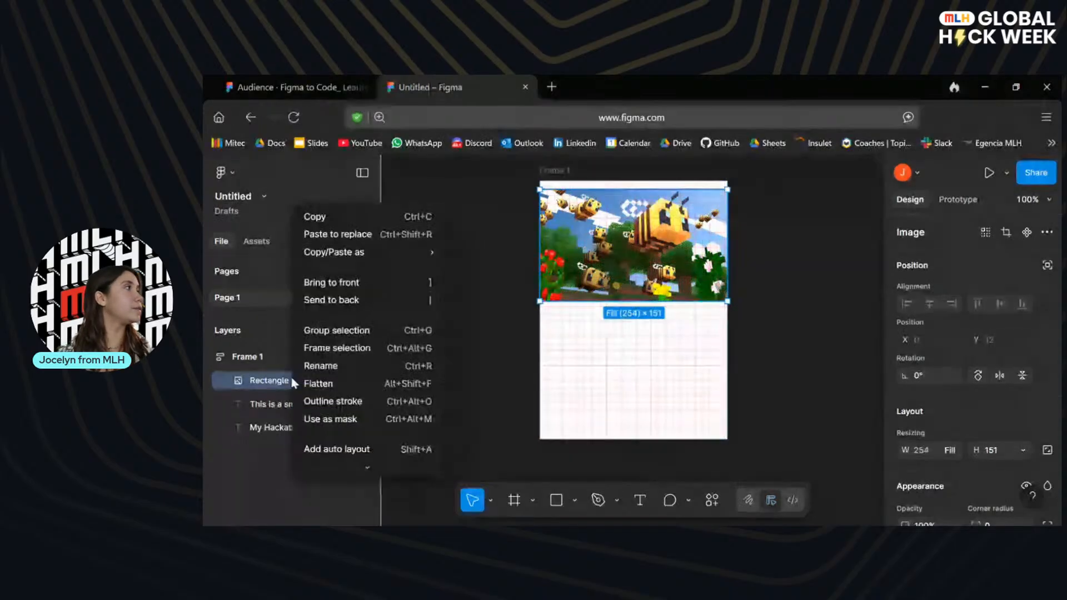
pyautogui.click(366, 282)
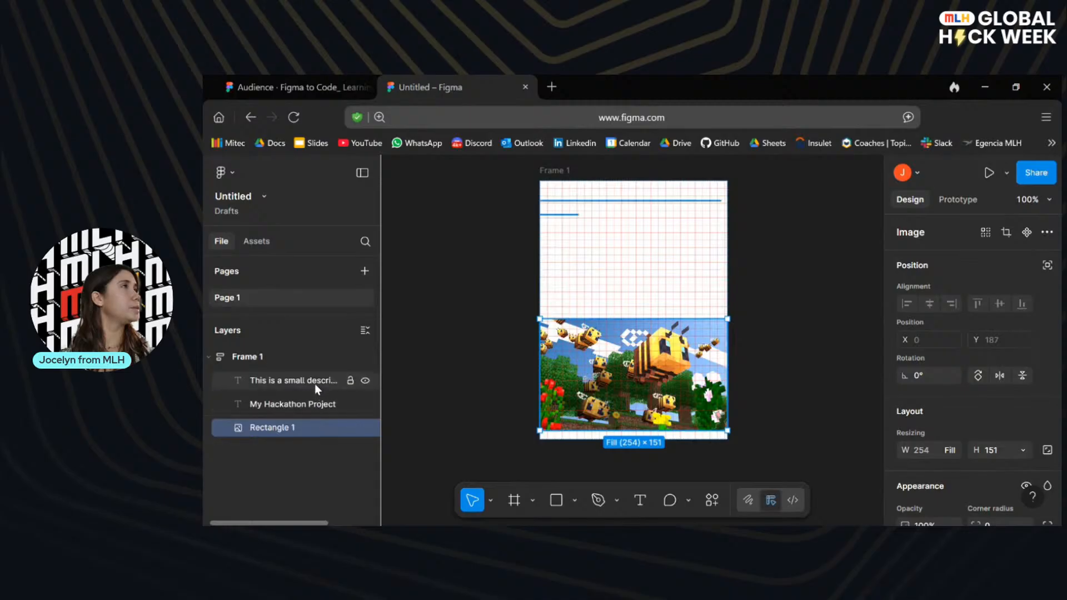
pyautogui.hotkey('ctrl', 'z')
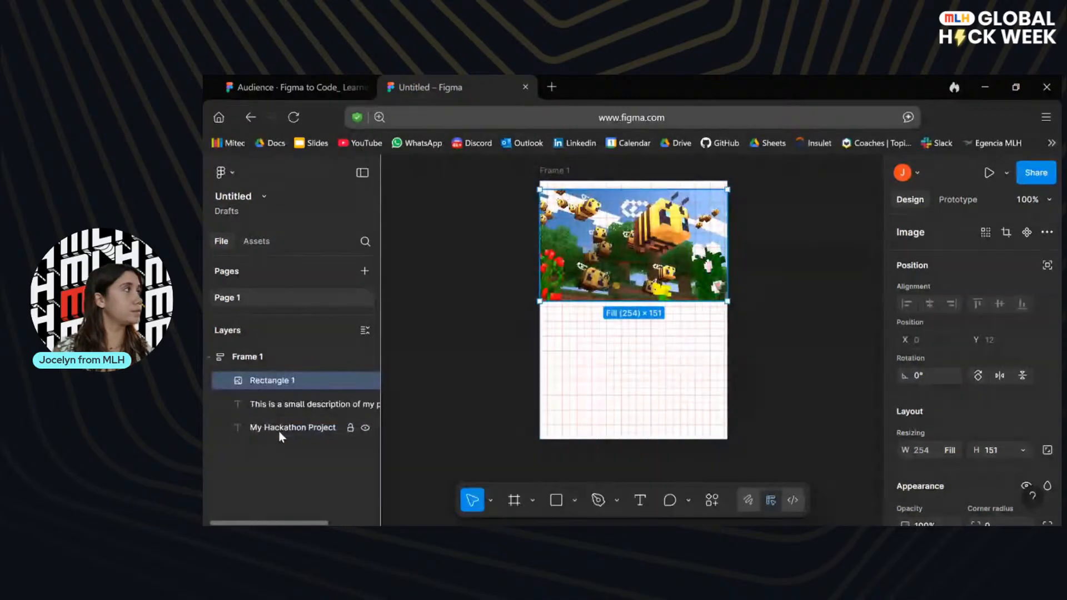
pyautogui.click(788, 340)
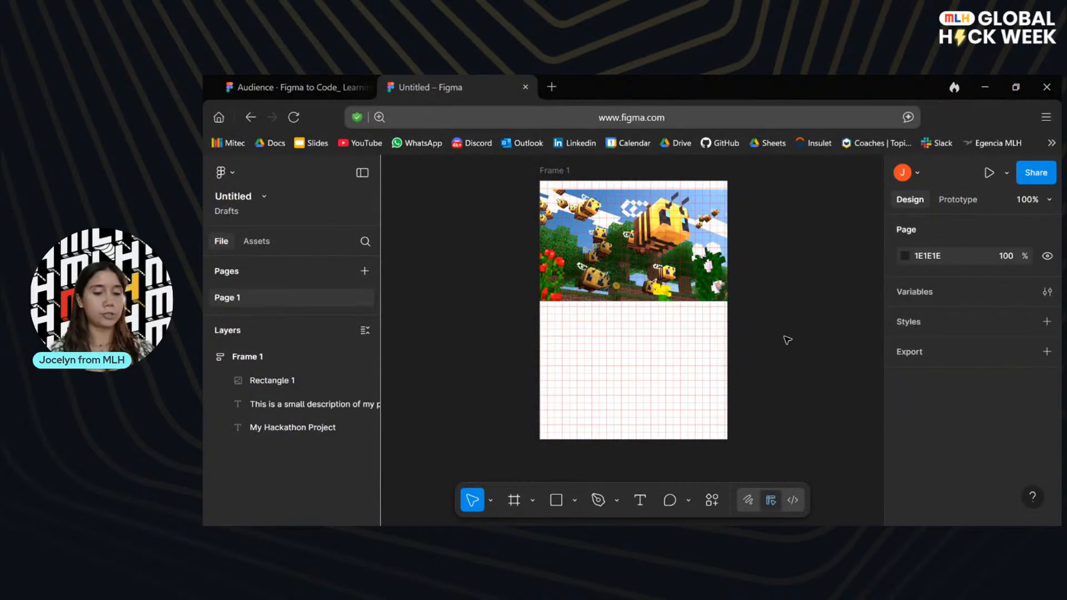
# Undo the layer changes, auto layout, layout guides and the frame, back to the loose image, title and description.
pyautogui.hotkey('ctrl', 'z')
pyautogui.hotkey('ctrl', 'z')
pyautogui.hotkey('ctrl', 'z')
pyautogui.hotkey('ctrl', 'z')
pyautogui.hotkey('ctrl', 'z')
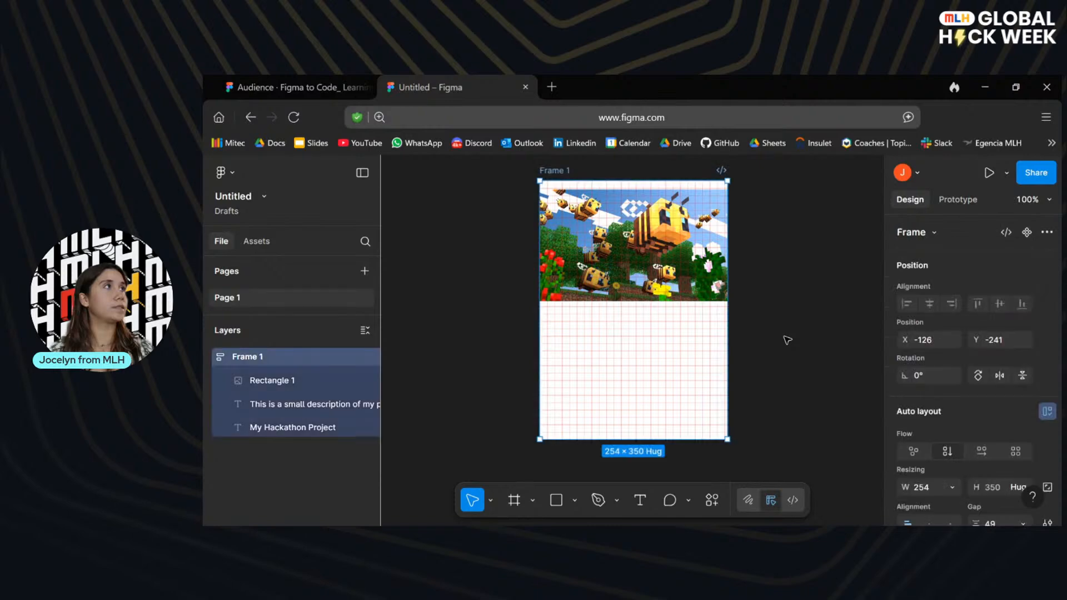
pyautogui.hotkey('ctrl', 'z')
pyautogui.hotkey('ctrl', 'z')
pyautogui.hotkey('ctrl', 'z')
pyautogui.hotkey('ctrl', 'z')
pyautogui.hotkey('ctrl', 'z')
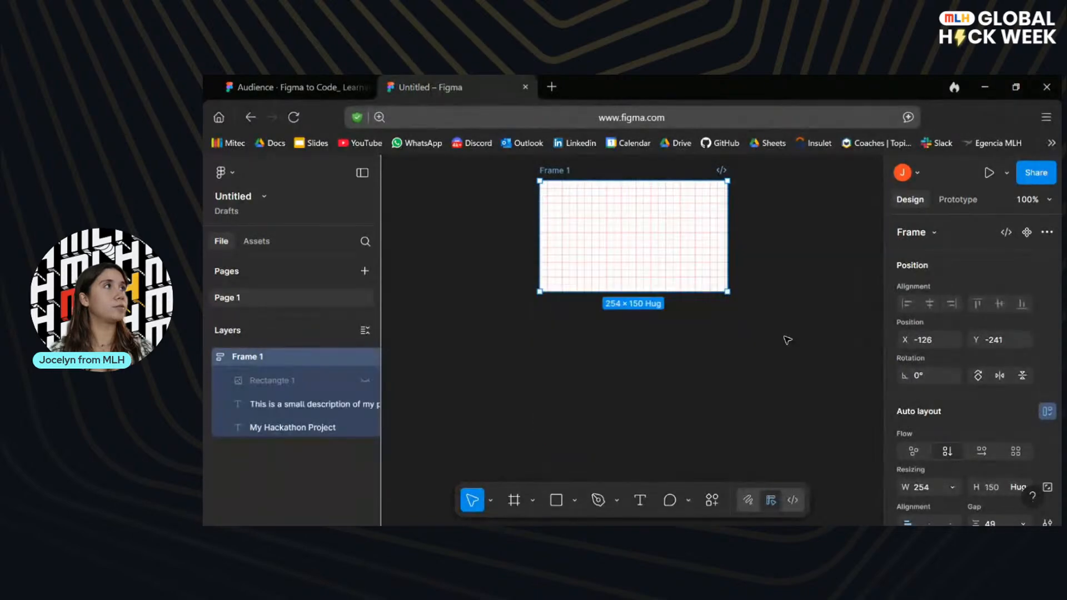
pyautogui.hotkey('ctrl', 'z')
pyautogui.hotkey('ctrl', 'z')
pyautogui.hotkey('ctrl', 'z')
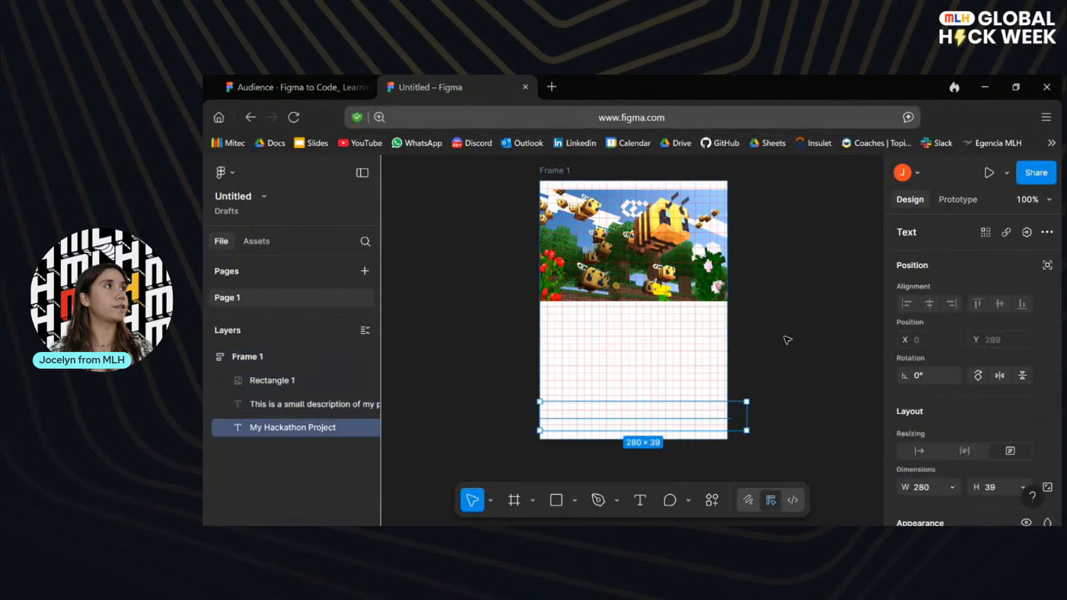
pyautogui.hotkey('ctrl', 'z')
pyautogui.hotkey('ctrl', 'z')
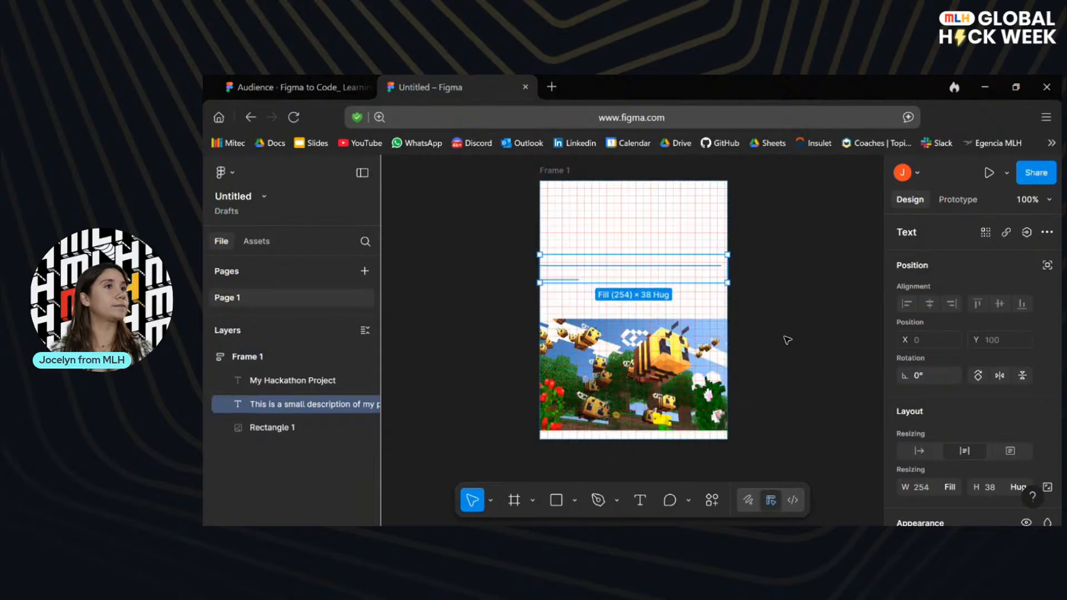
pyautogui.hotkey('ctrl', 'shift', 'z')
pyautogui.hotkey('ctrl', 'shift', 'z')
pyautogui.hotkey('ctrl', 'shift', 'z')
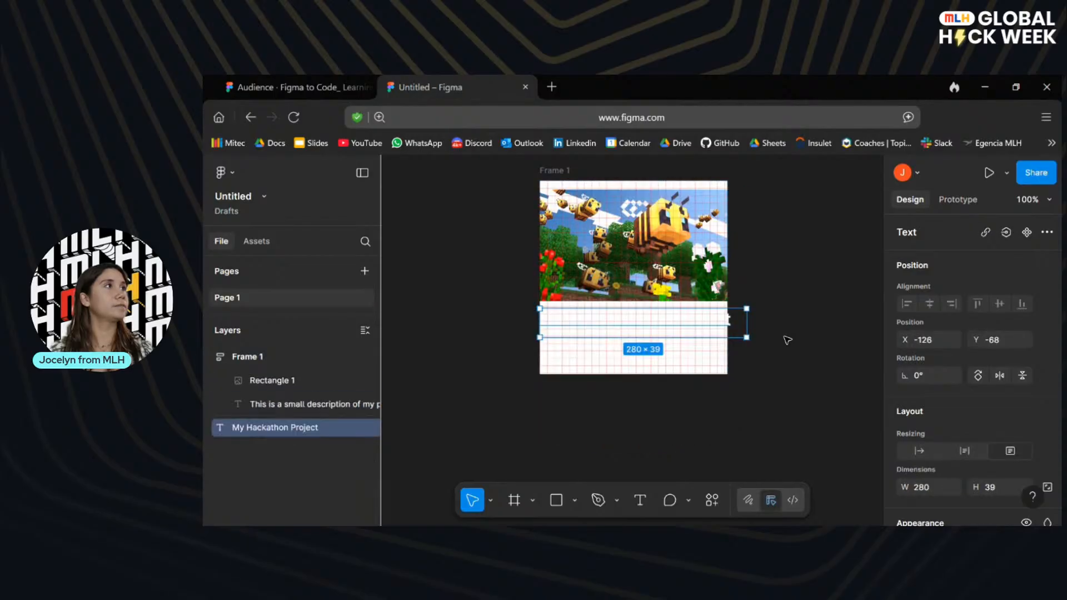
pyautogui.hotkey('ctrl', 'z')
pyautogui.hotkey('ctrl', 'z')
pyautogui.hotkey('ctrl', 'z')
pyautogui.hotkey('ctrl', 'z')
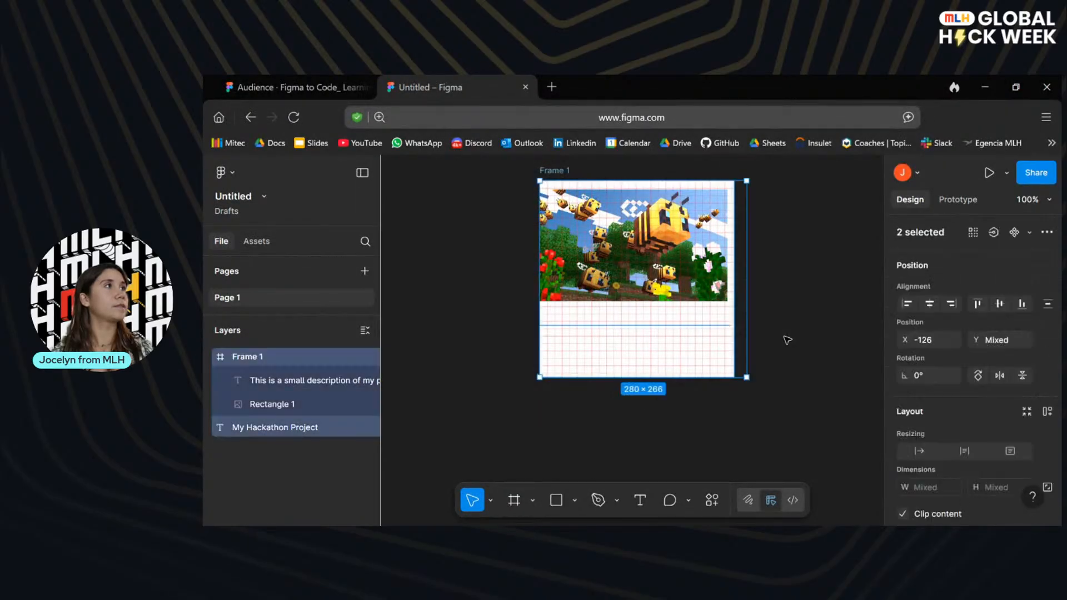
pyautogui.hotkey('ctrl', 'z')
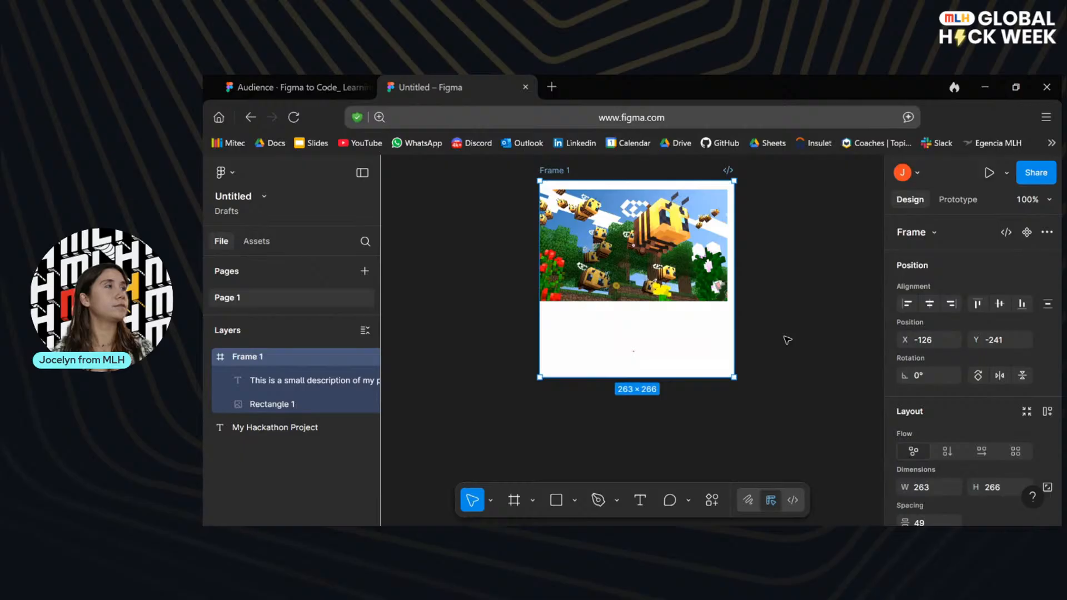
pyautogui.hotkey('ctrl', 'z')
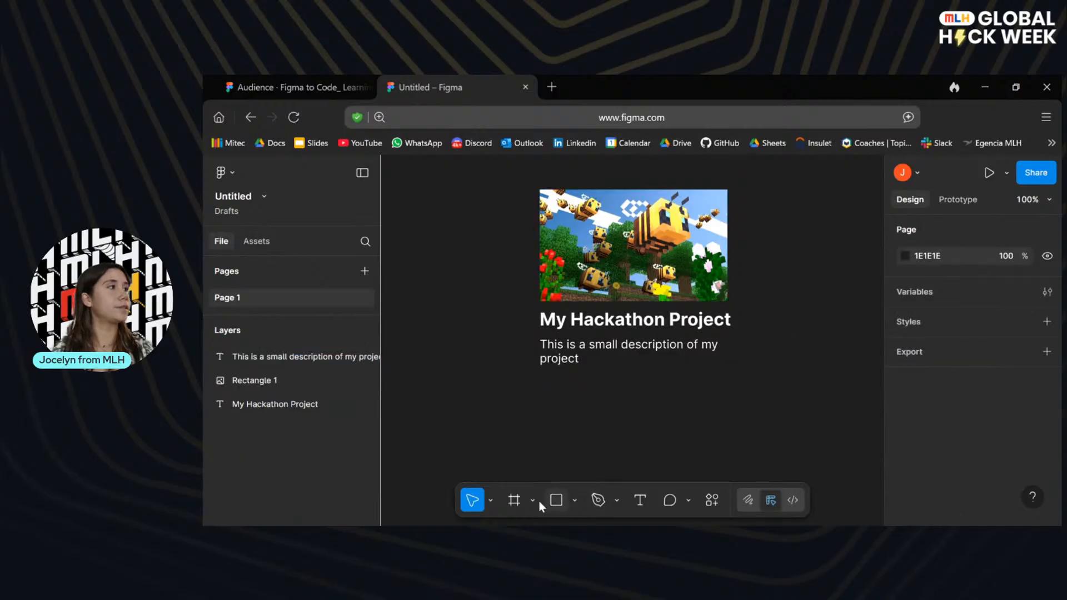
# Draw a frame about 295 × 279 around the image, title and description and set its fill opacity to 0%.
pyautogui.click(514, 501)
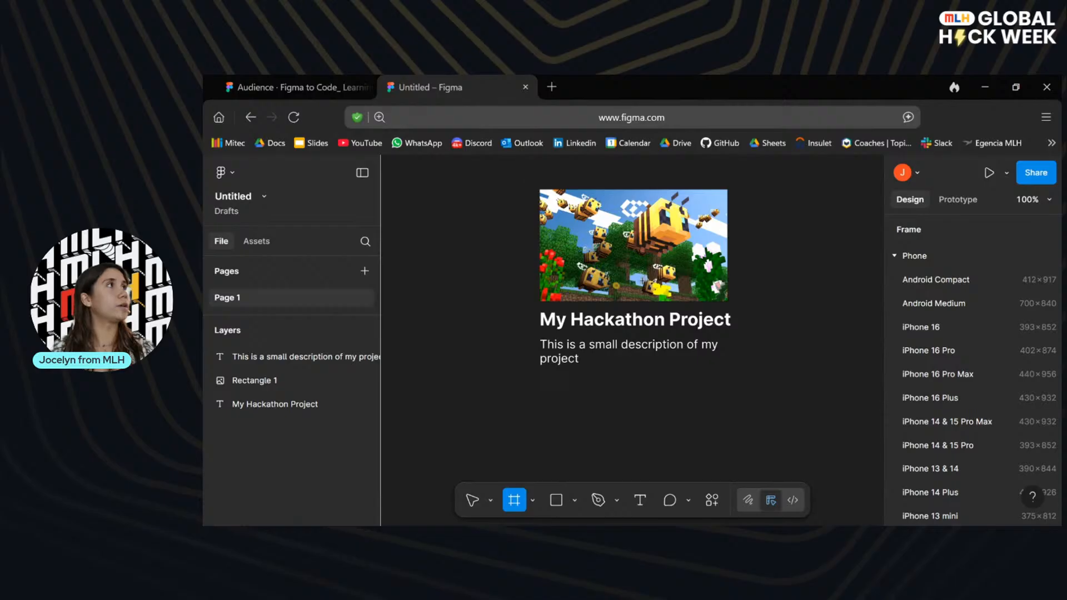
pyautogui.moveTo(529, 174); pyautogui.dragTo(744, 381)
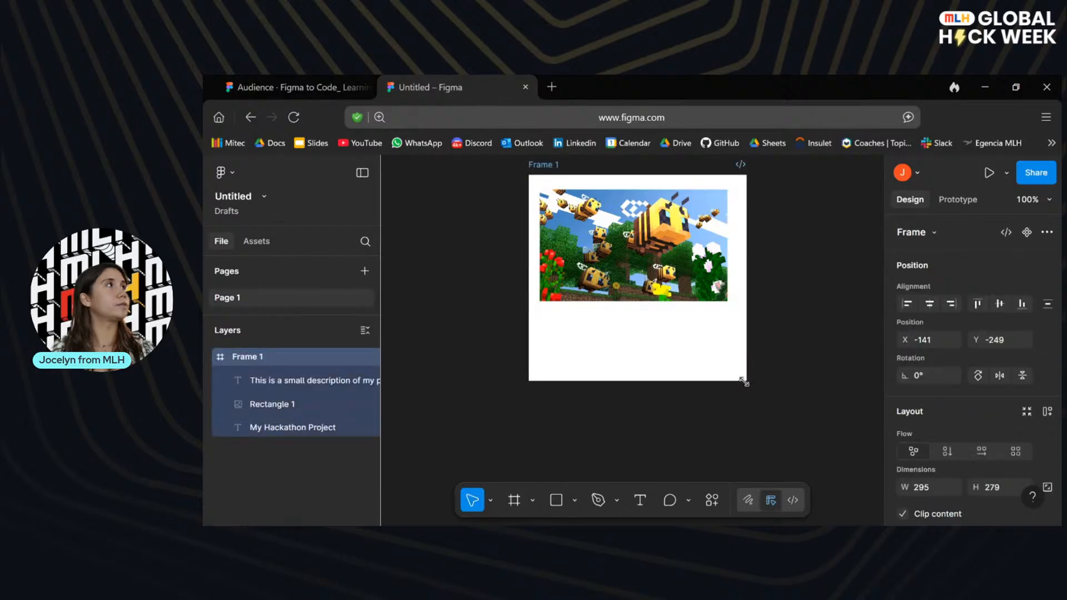
pyautogui.scroll(-4, 989, 404)
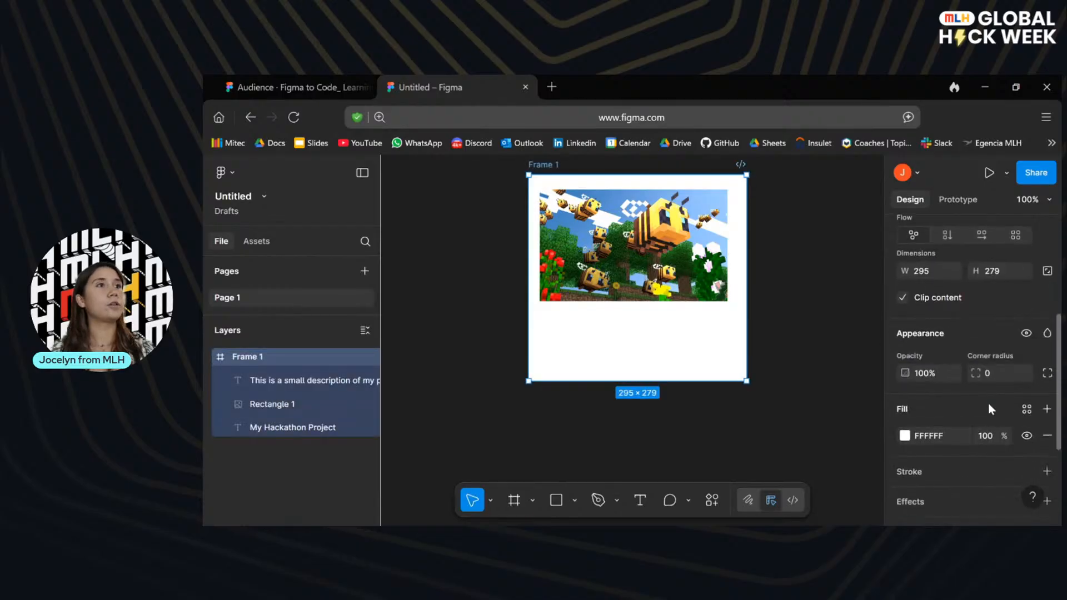
pyautogui.scroll(-2, 988, 403)
pyautogui.click(927, 348)
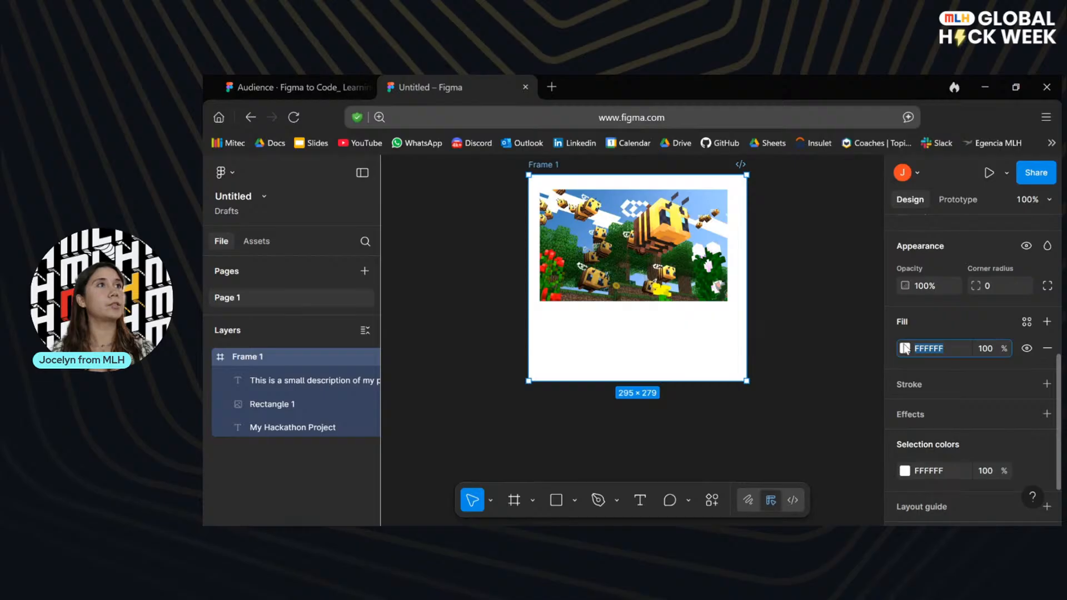
pyautogui.click(904, 346)
pyautogui.moveTo(865, 479); pyautogui.dragTo(692, 498)
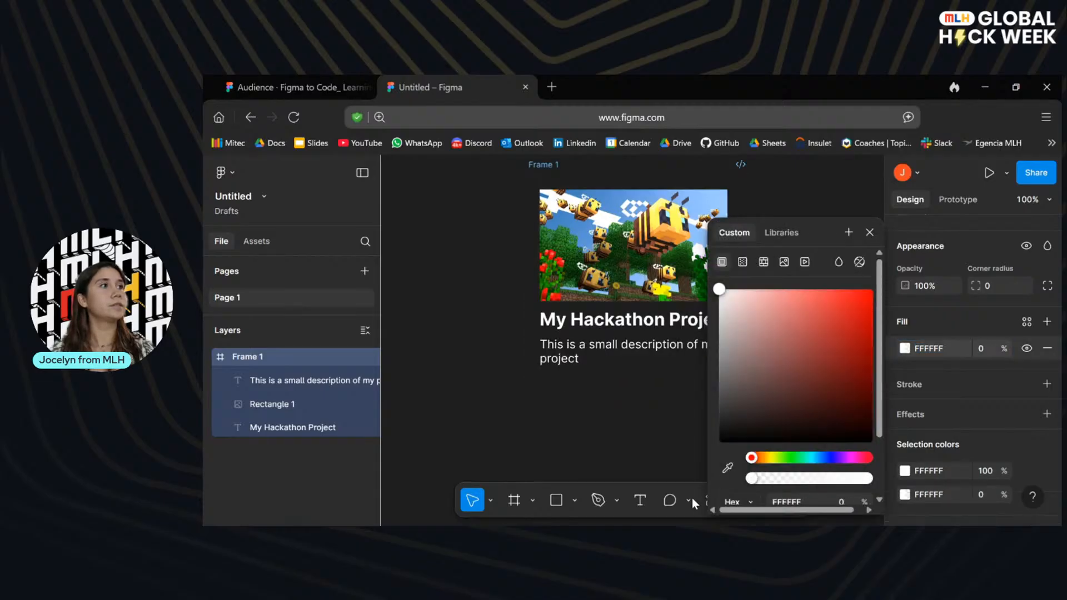
pyautogui.click(819, 182)
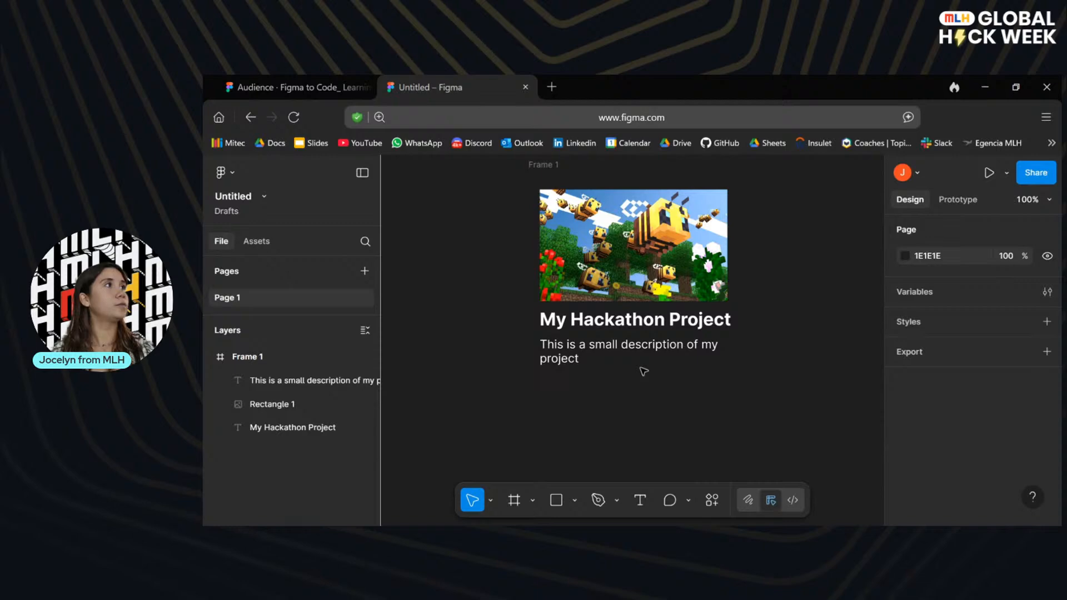
# Apply auto layout to the transparent frame holding the image, title and description.
pyautogui.click(540, 166)
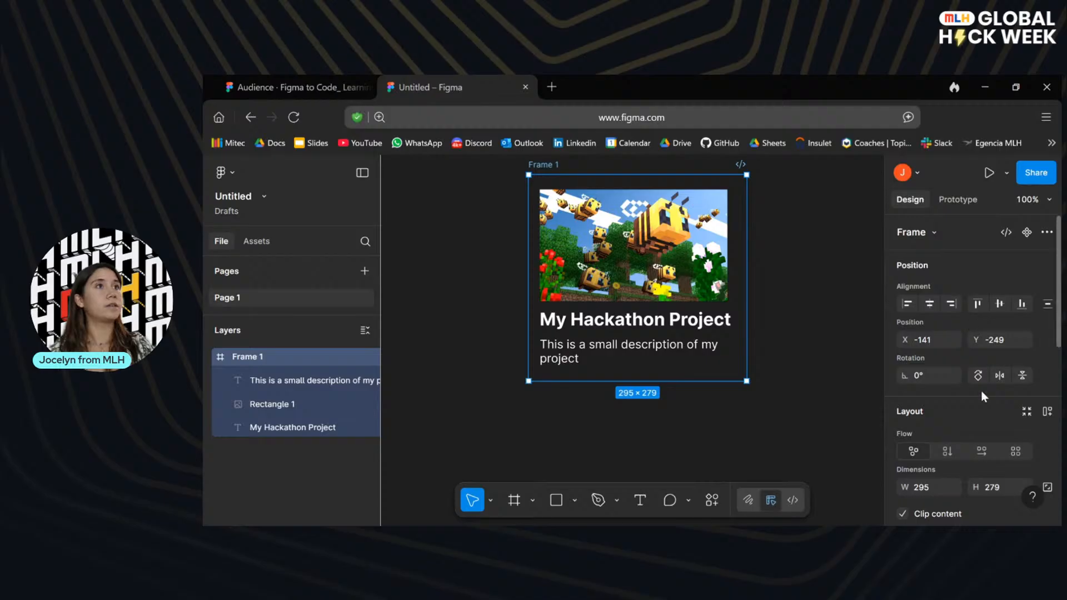
pyautogui.scroll(-2, 978, 395)
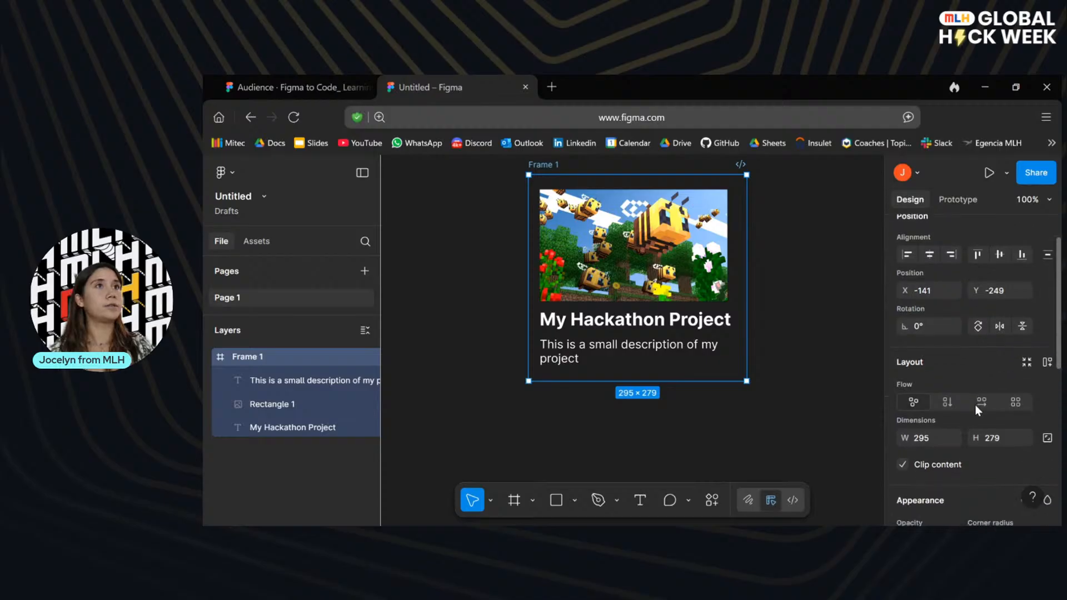
pyautogui.click(1051, 362)
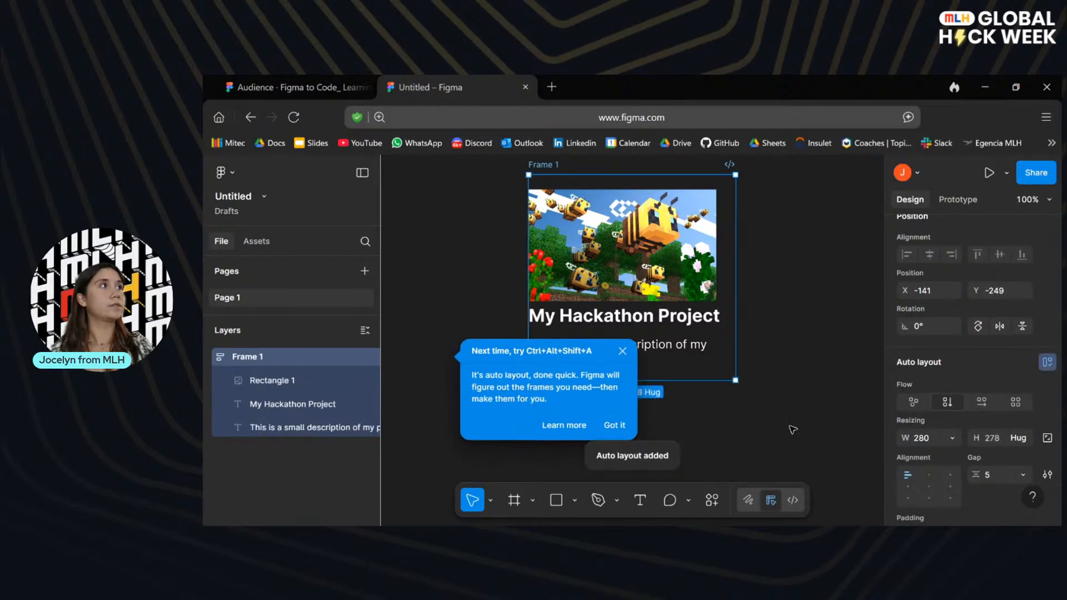
pyautogui.click(756, 429)
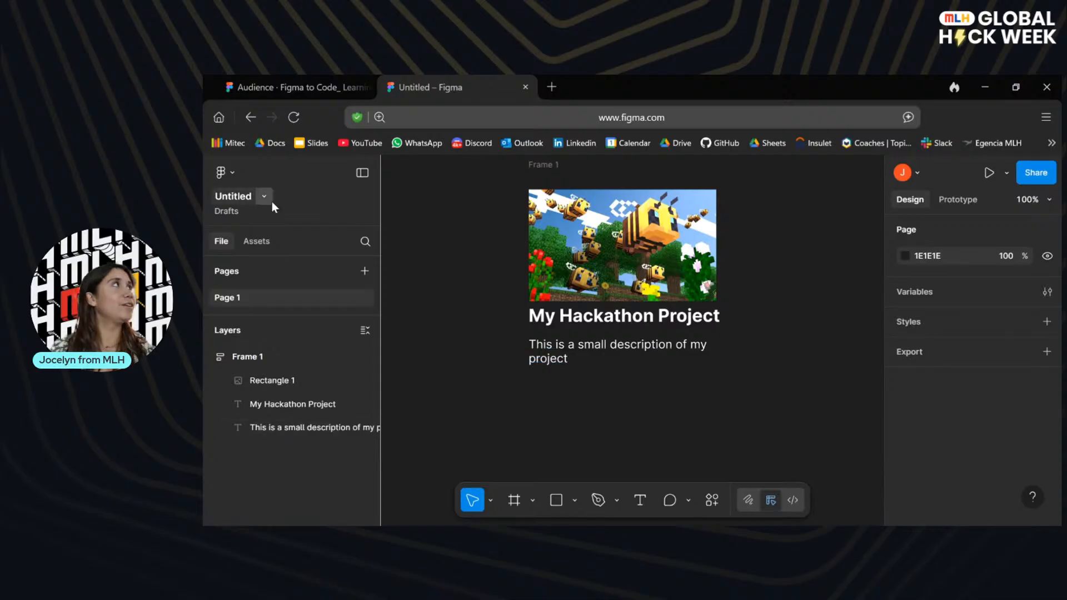
# Check the styling instructions on the UI Card Project slide, return to the untitled file and look through the card frame's properties.
pyautogui.click(333, 81)
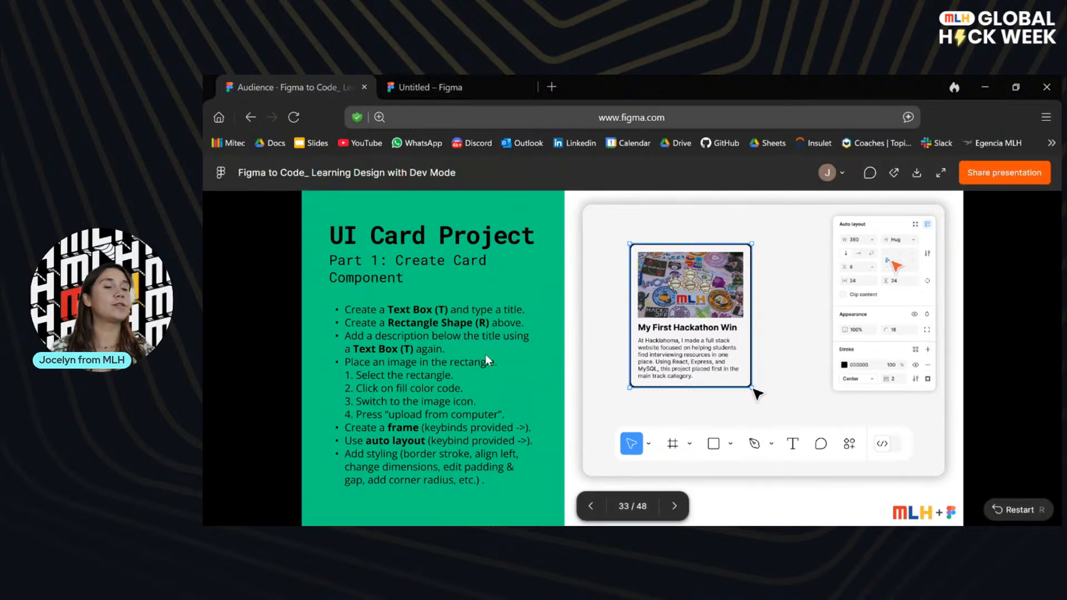
pyautogui.click(455, 77)
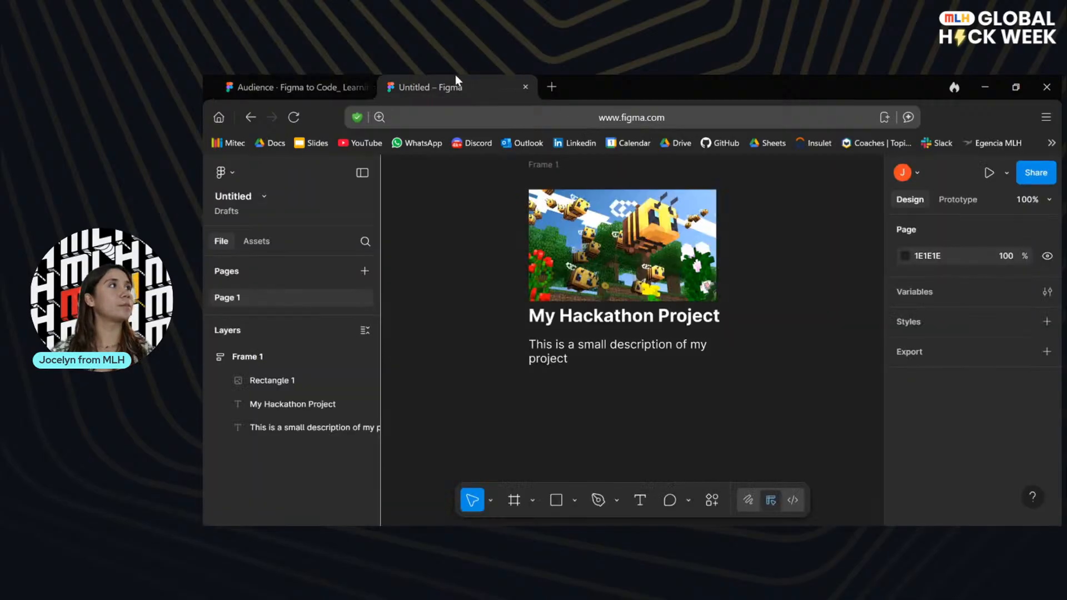
pyautogui.click(623, 380)
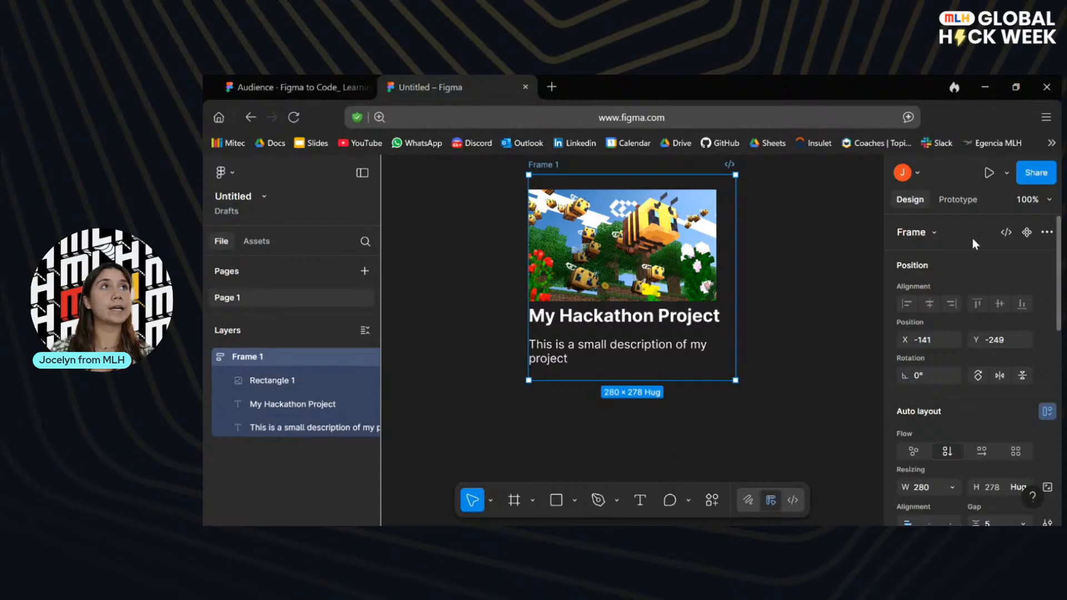
pyautogui.scroll(-1, 975, 239)
pyautogui.scroll(1, 975, 239)
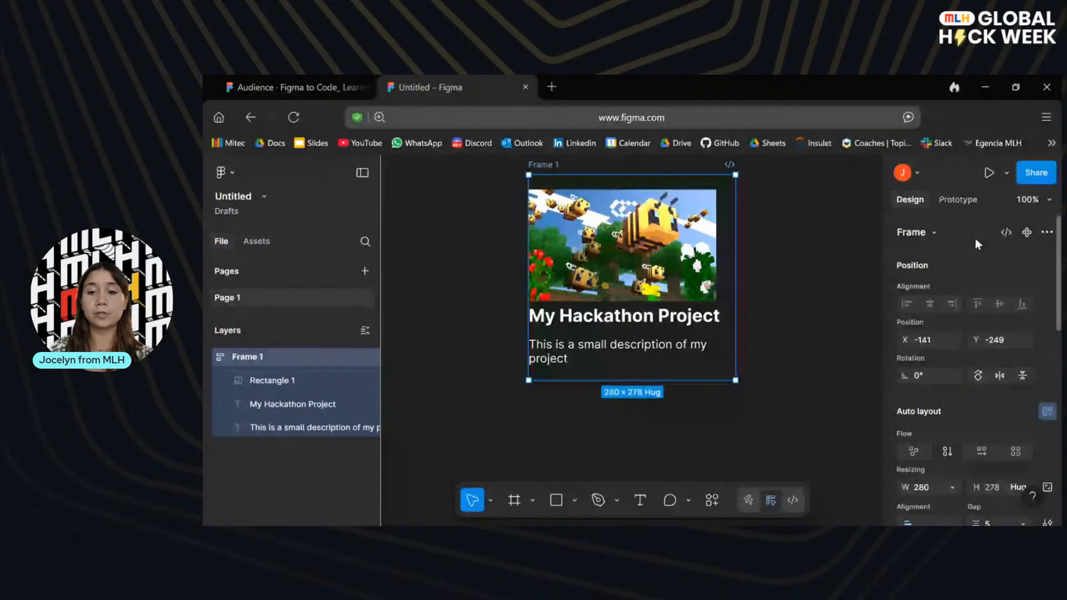
pyautogui.scroll(-4, 985, 354)
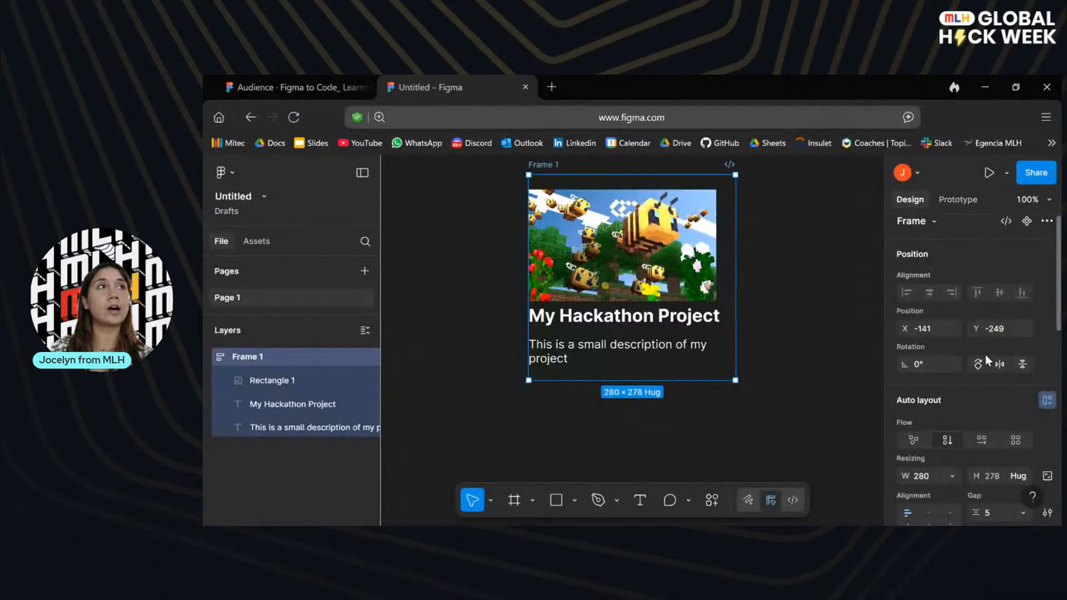
# Set the card frame's height resizing to Hug contents.
pyautogui.scroll(-1, 985, 356)
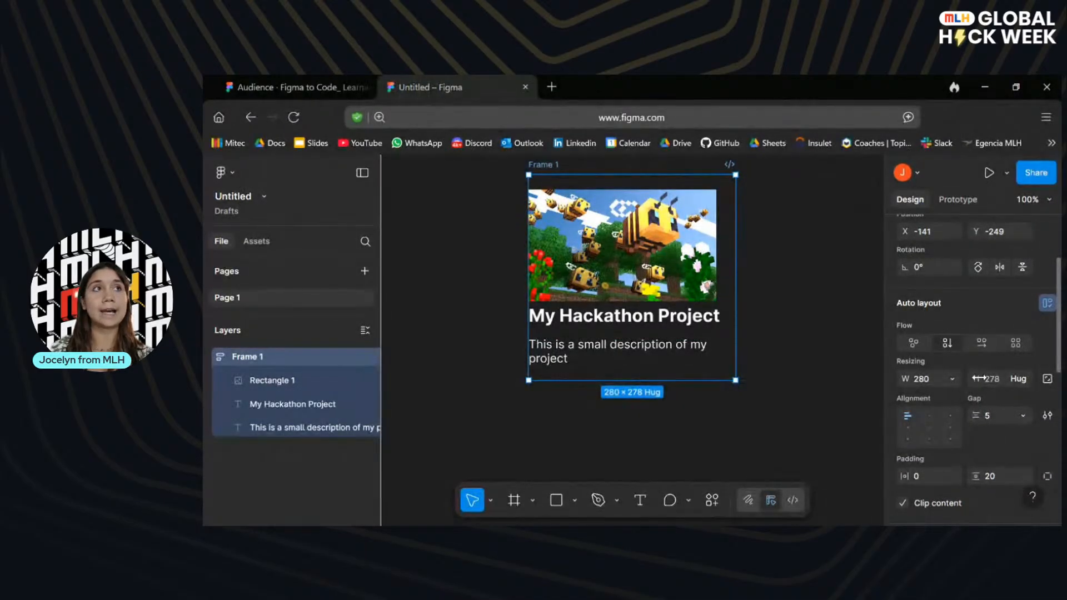
pyautogui.click(1021, 379)
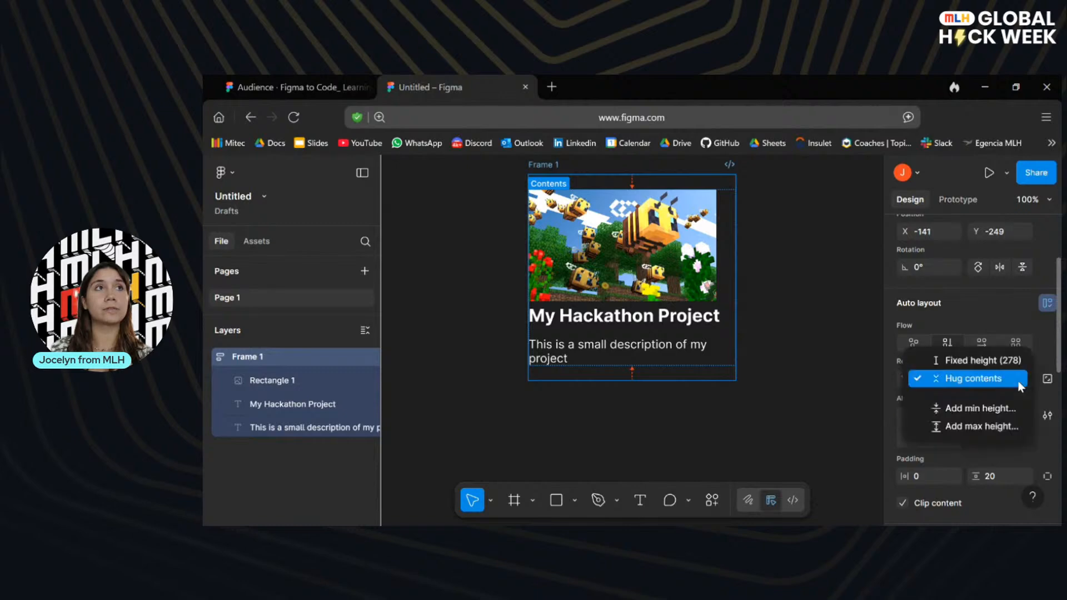
pyautogui.click(980, 380)
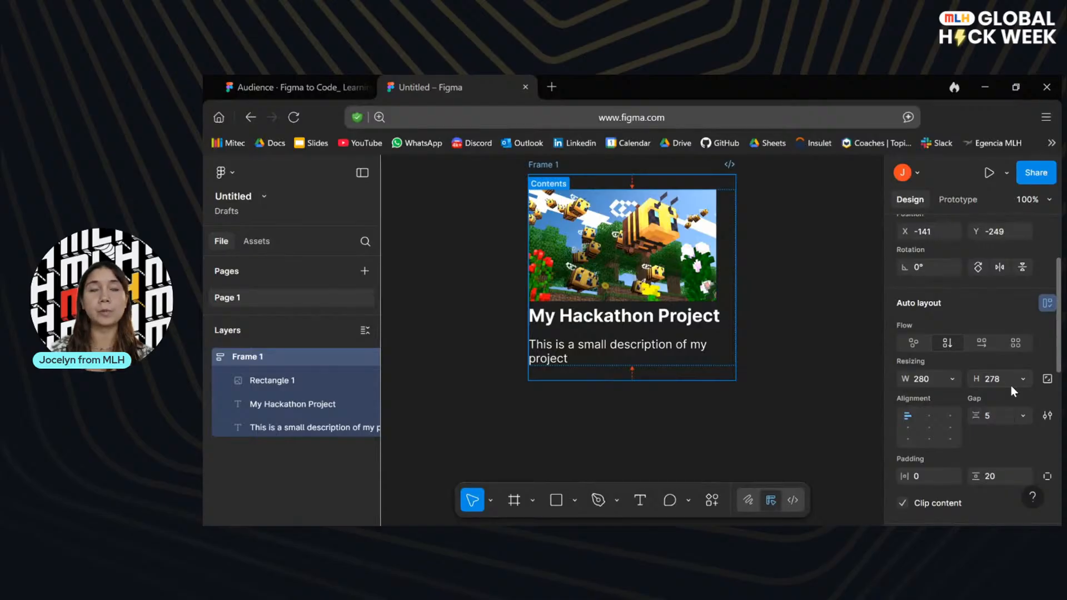
# Add a 10 px grid layout guide to the card frame.
pyautogui.scroll(-3, 995, 448)
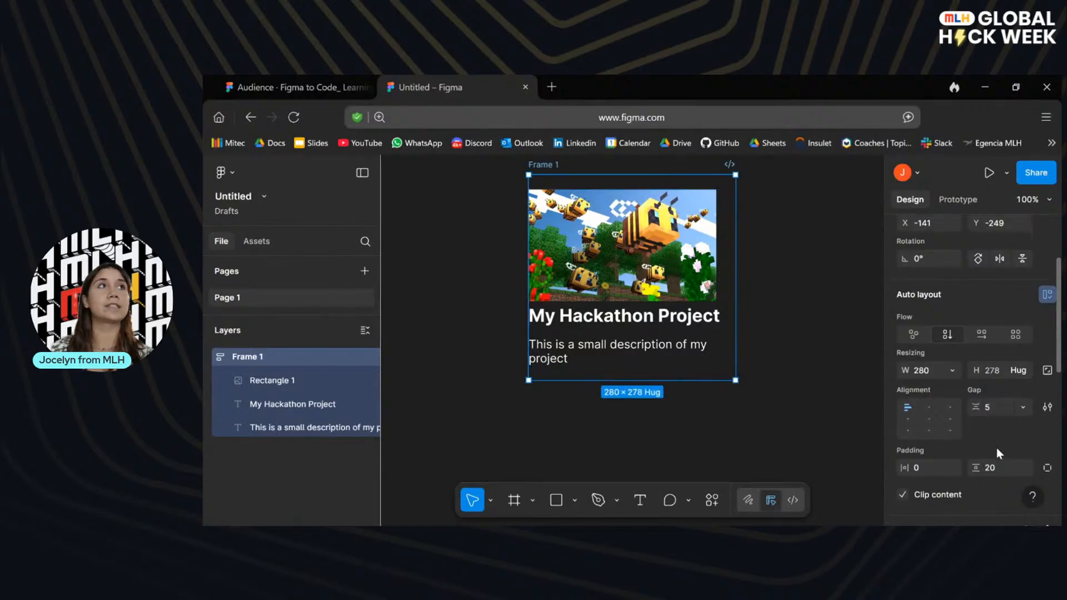
pyautogui.scroll(2, 995, 448)
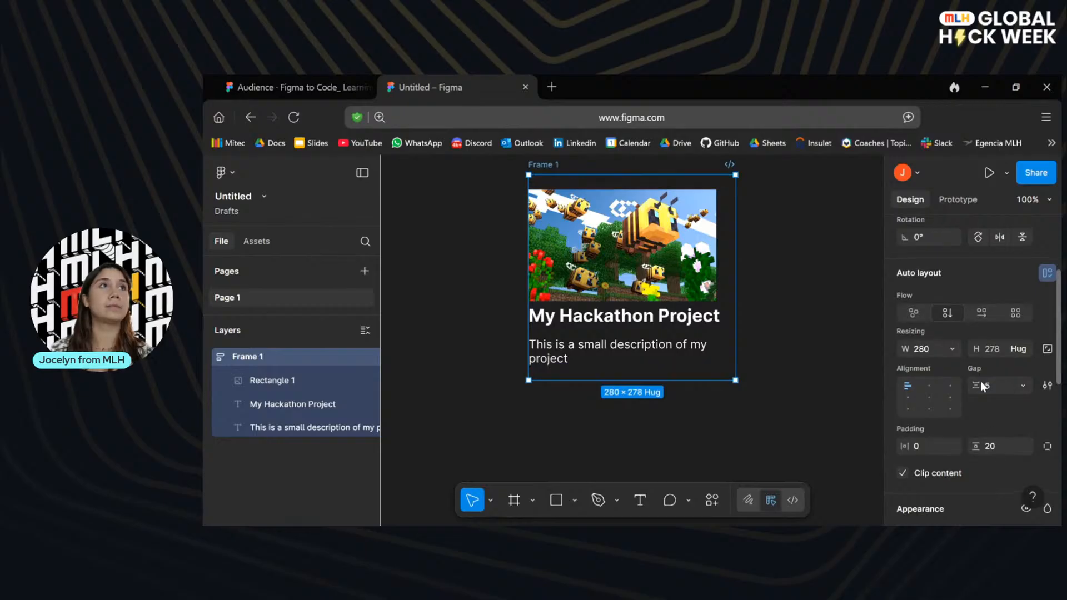
pyautogui.scroll(-1, 994, 471)
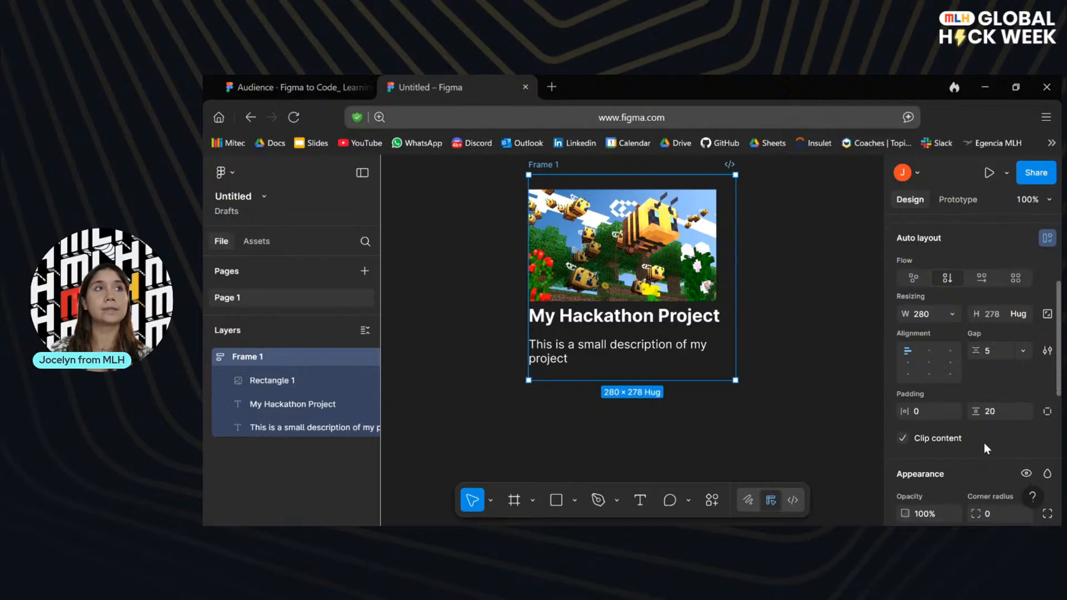
pyautogui.scroll(-5, 956, 445)
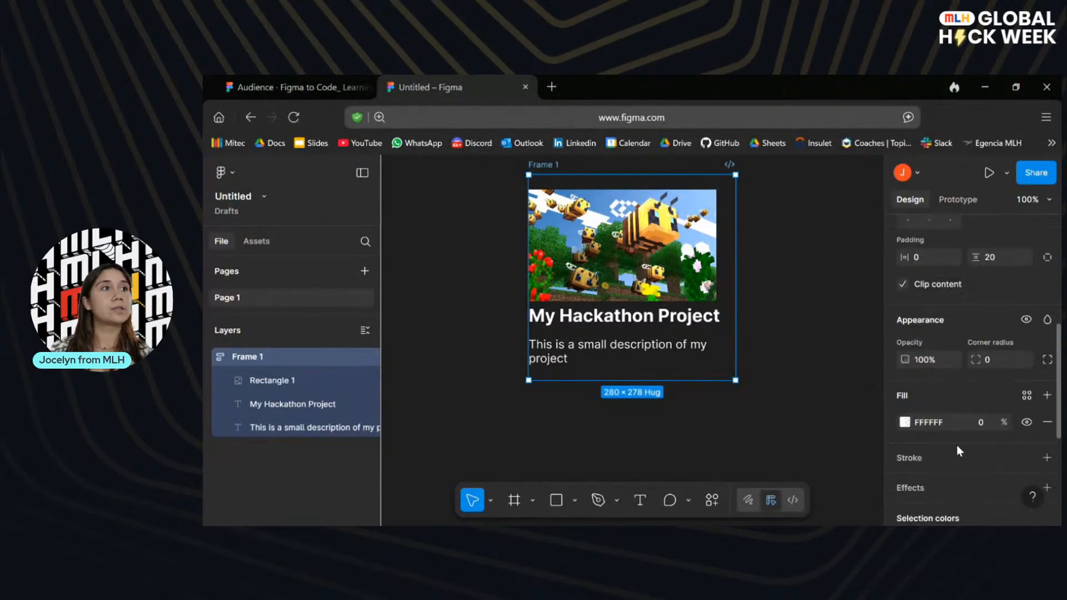
pyautogui.click(955, 445)
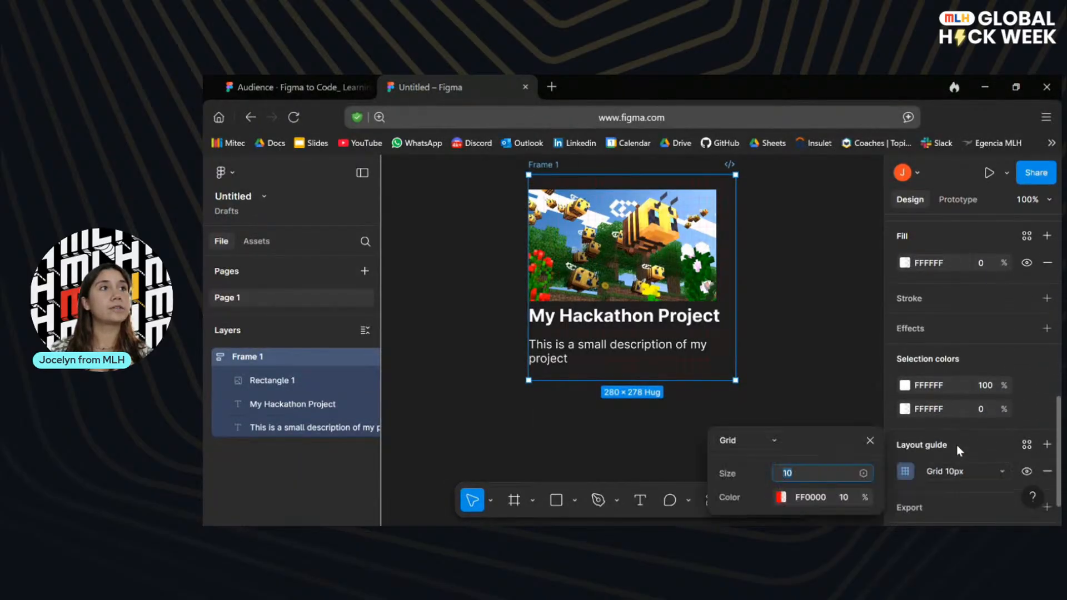
pyautogui.press('Escape')
# Align the frame's auto layout contents to the left centre and set the gap to 6.
pyautogui.scroll(5, 960, 429)
pyautogui.scroll(2, 966, 408)
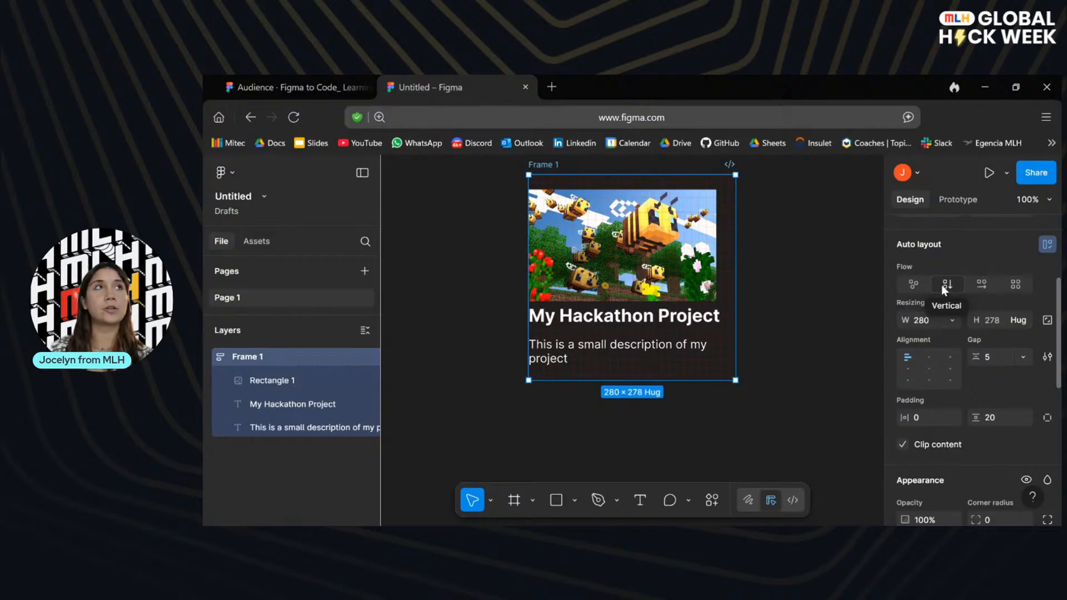
pyautogui.click(907, 370)
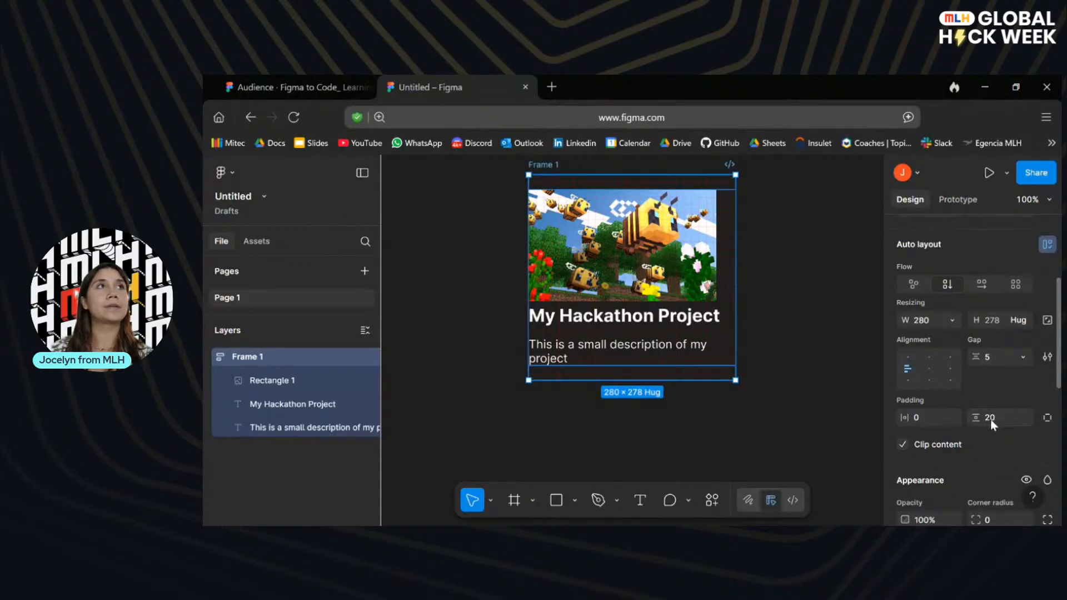
pyautogui.click(992, 355)
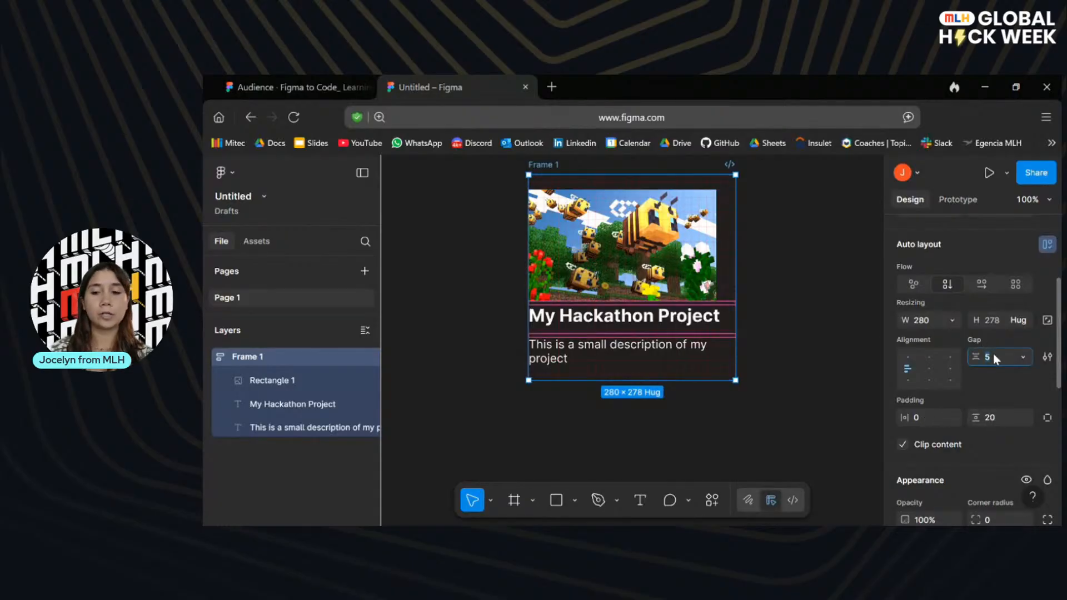
pyautogui.write('6')
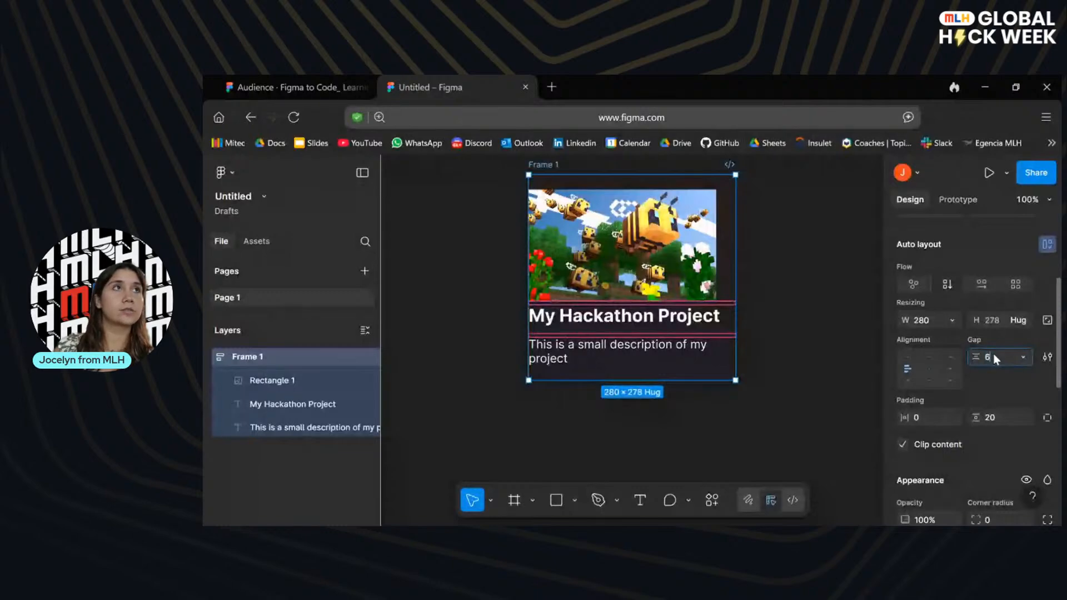
pyautogui.press('Return')
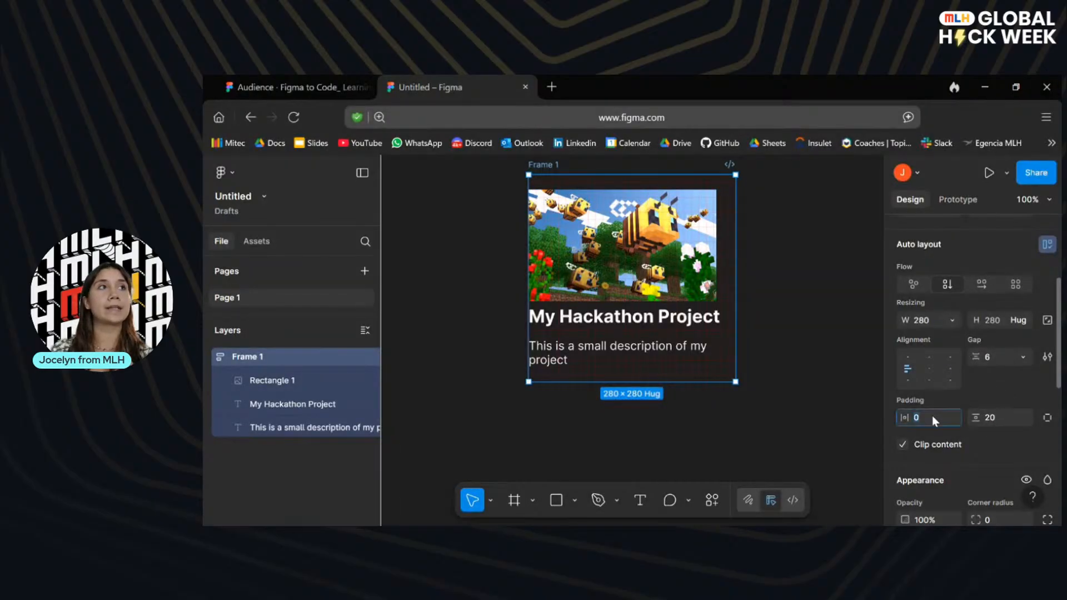
# Set the card frame's horizontal and vertical padding to 24.
pyautogui.click(1006, 416)
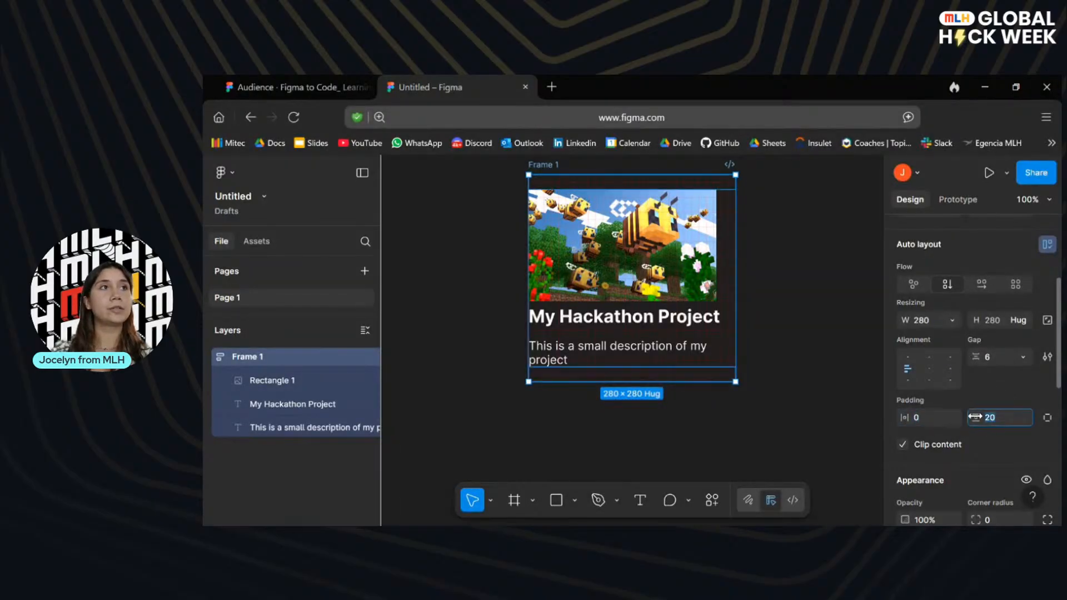
pyautogui.click(931, 420)
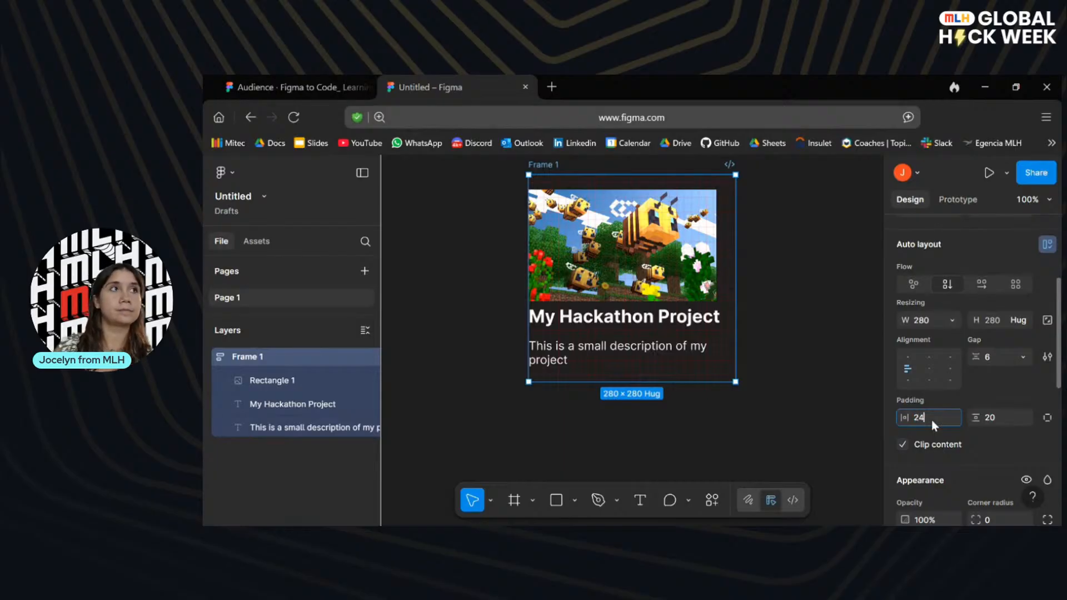
pyautogui.click(1013, 449)
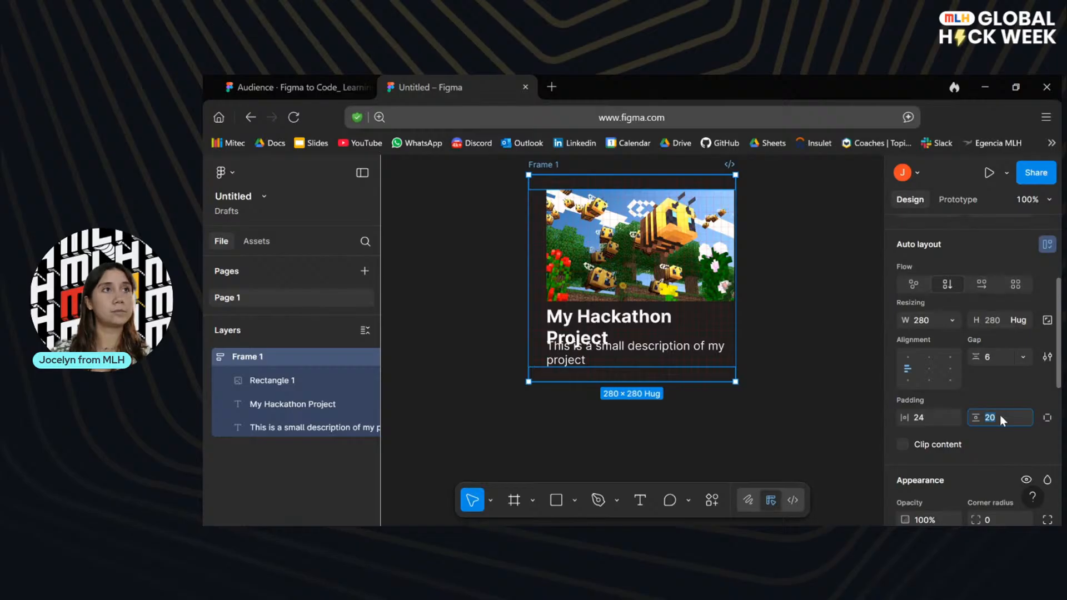
pyautogui.click(999, 453)
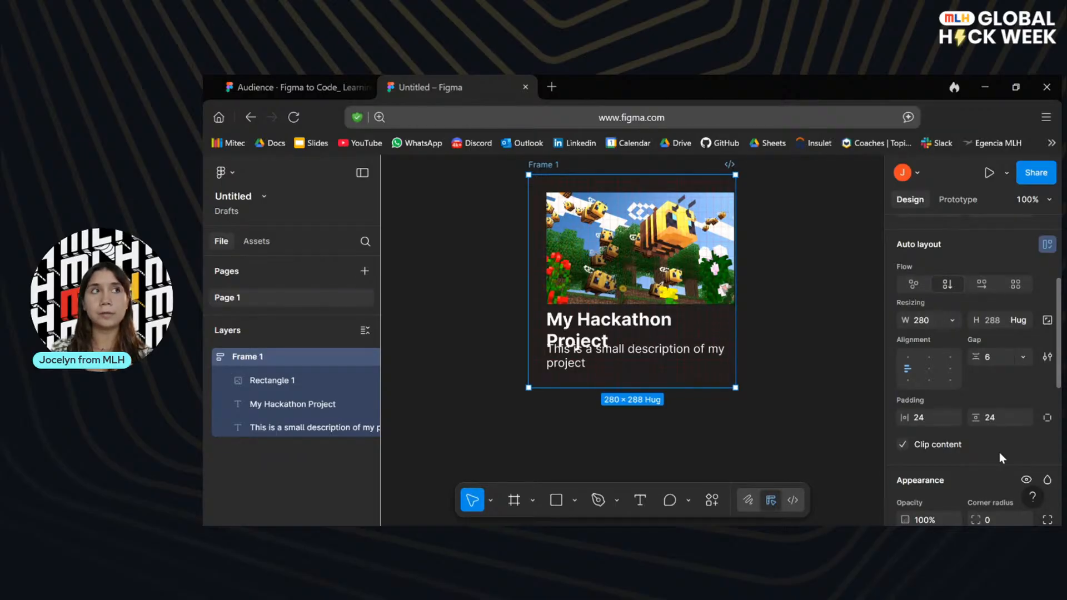
# Round the card frame's corners with a radius of 16.
pyautogui.scroll(-3, 999, 452)
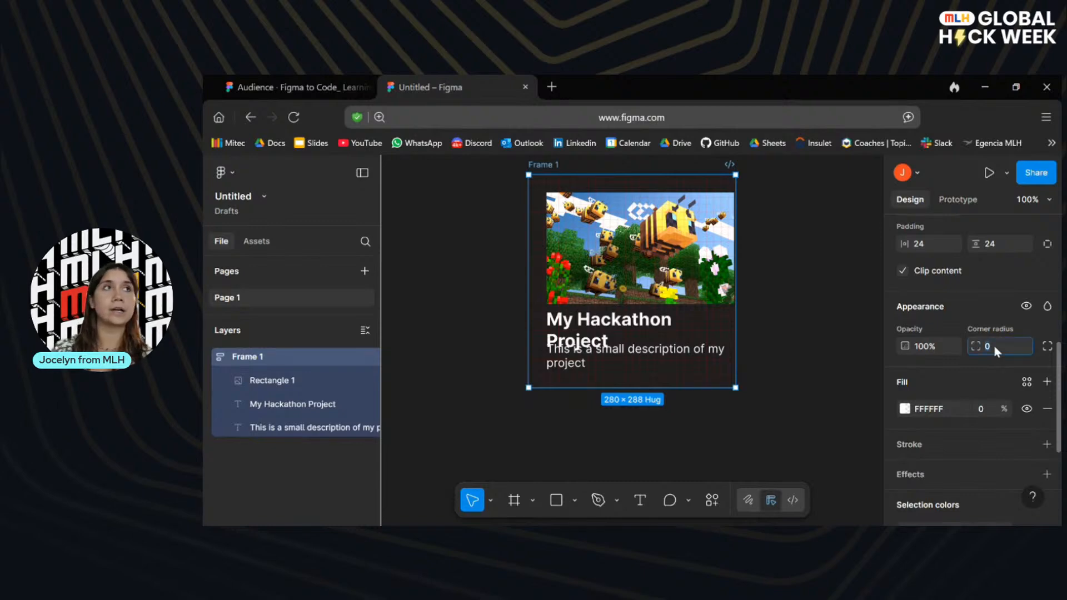
pyautogui.write('16')
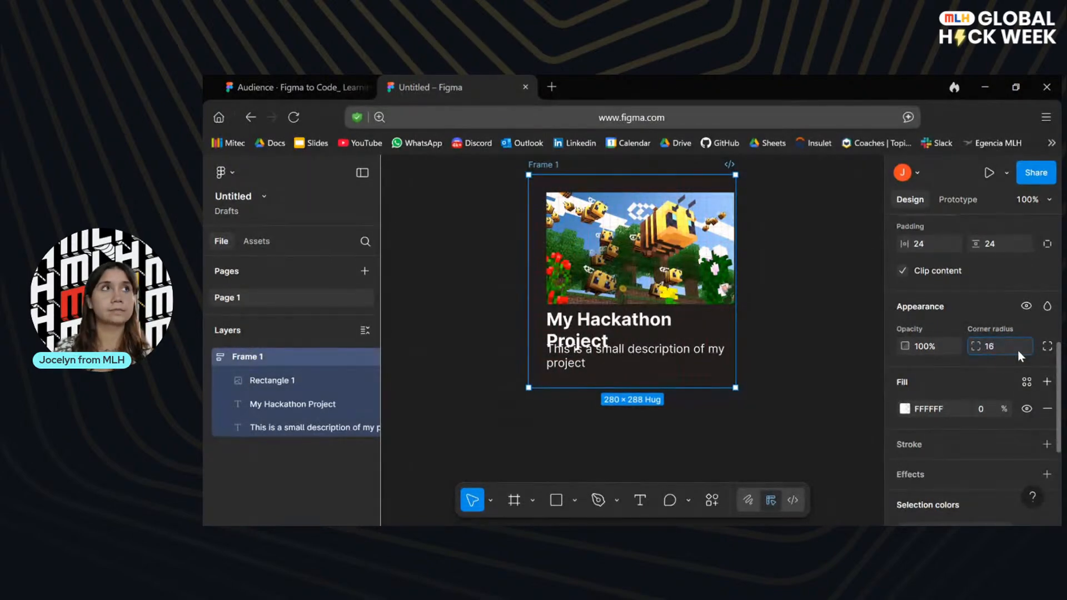
pyautogui.click(992, 363)
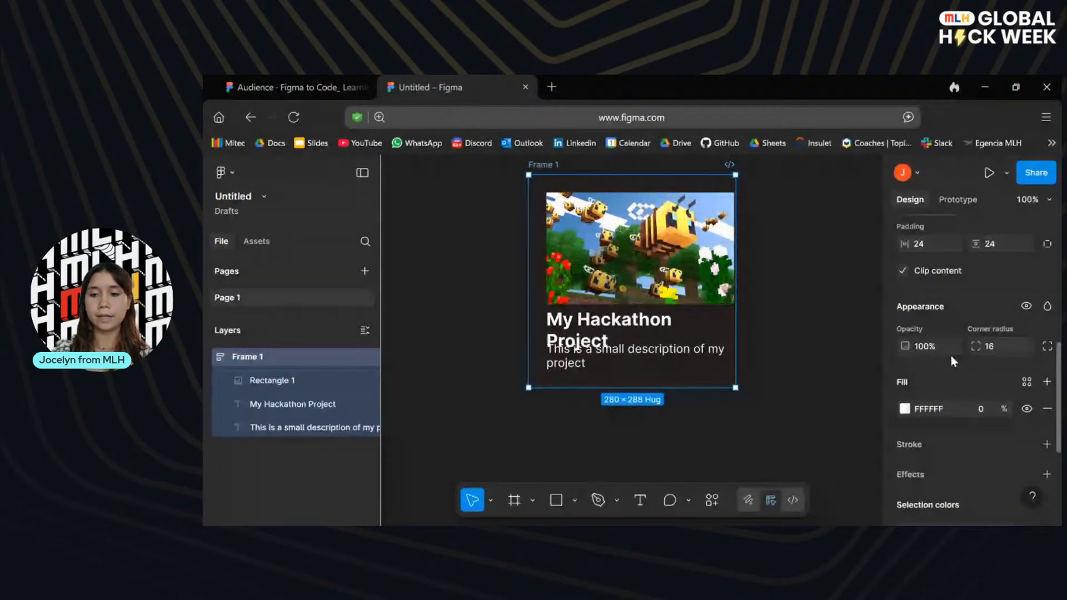
# Add a black stroke (000000) to the card frame.
pyautogui.scroll(-1, 946, 389)
pyautogui.scroll(-1, 946, 391)
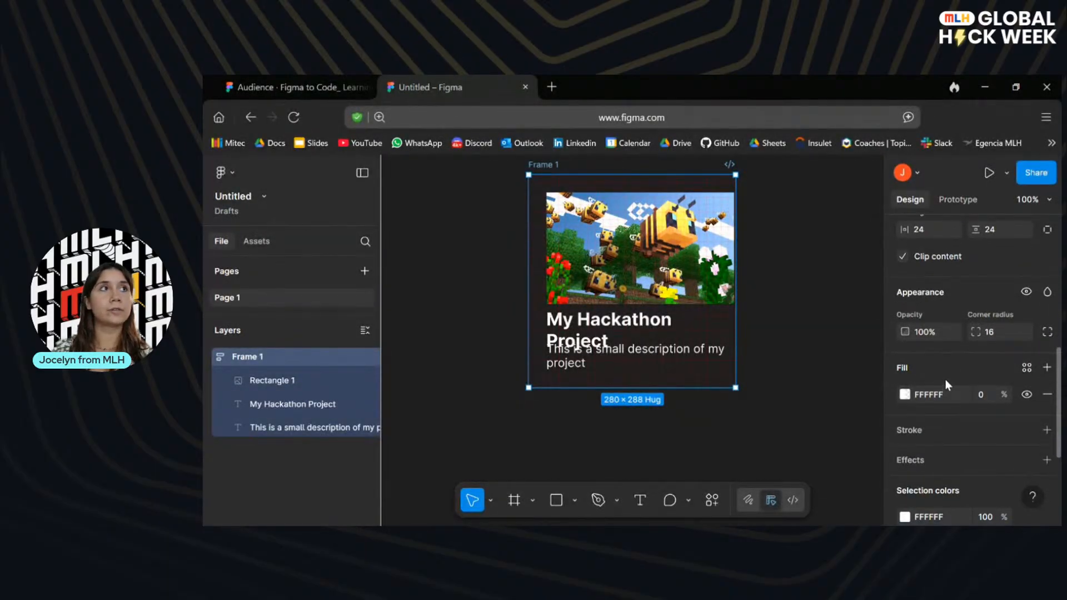
pyautogui.scroll(-1, 944, 379)
pyautogui.click(932, 422)
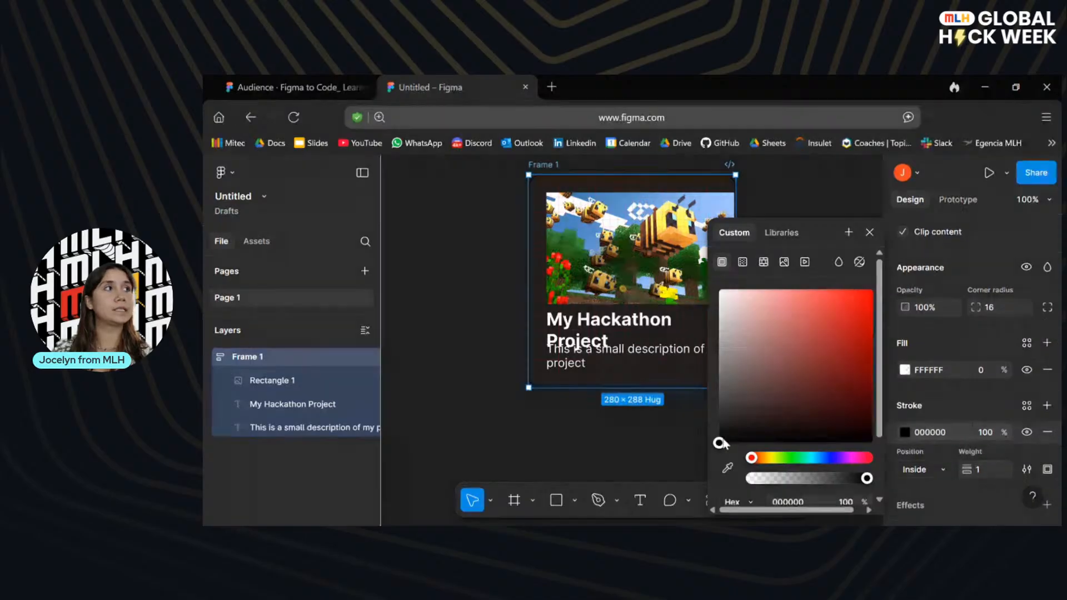
pyautogui.scroll(-3, 786, 449)
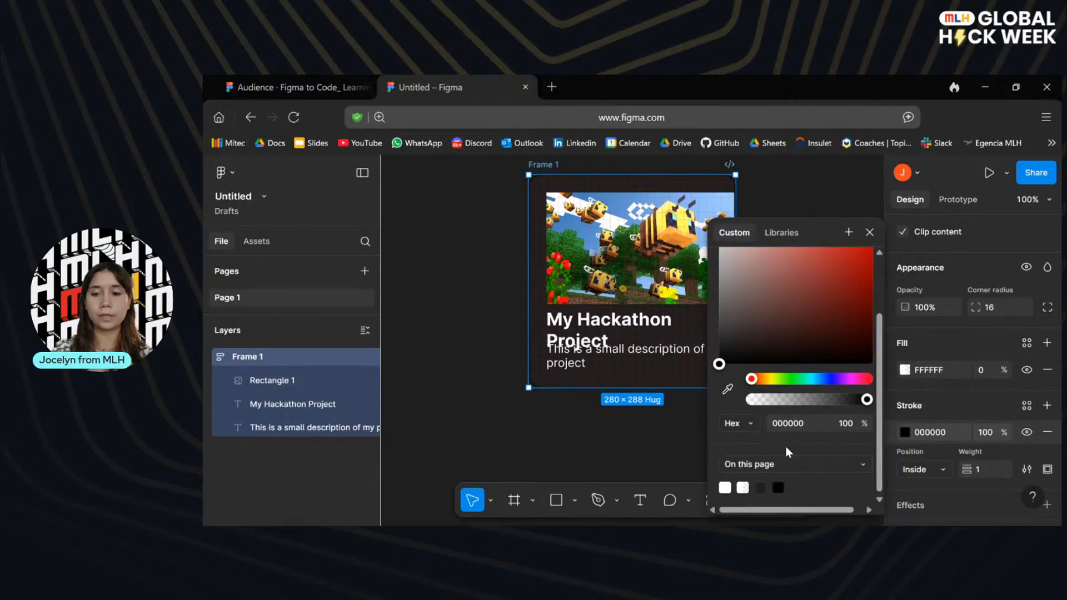
pyautogui.scroll(2, 786, 448)
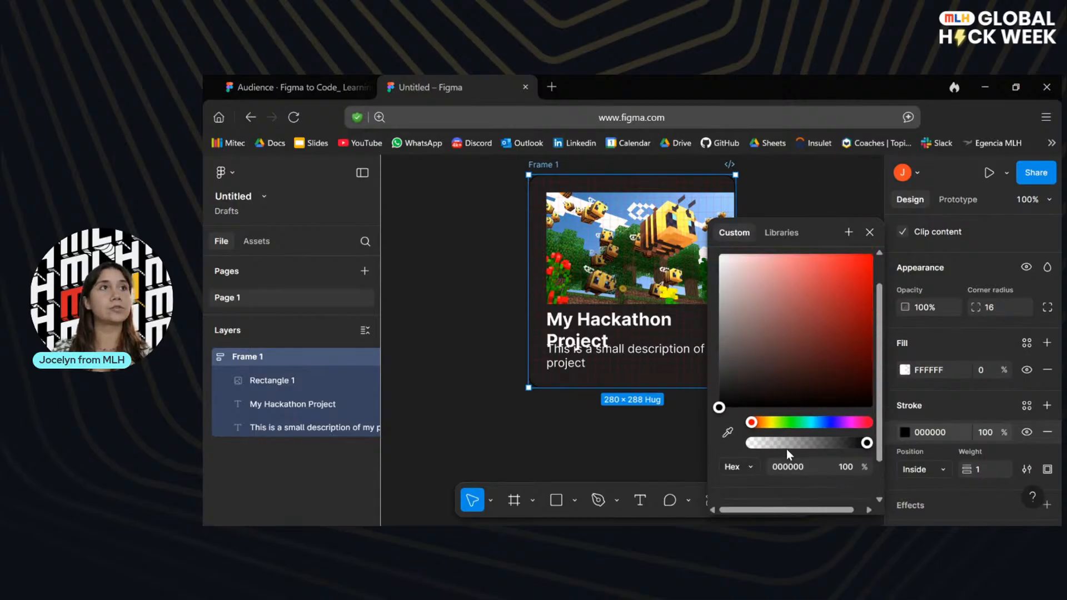
pyautogui.scroll(1, 786, 449)
pyautogui.scroll(-1, 823, 442)
pyautogui.click(753, 417)
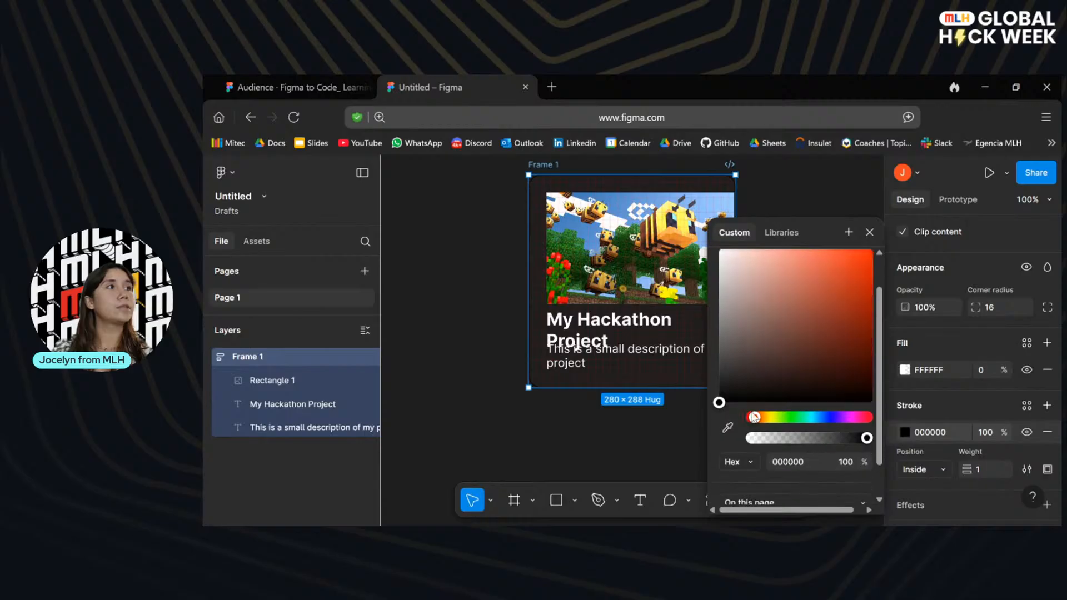
pyautogui.moveTo(754, 417)
pyautogui.mouseDown()
pyautogui.moveTo(785, 419)
pyautogui.moveTo(753, 423)
pyautogui.mouseUp()
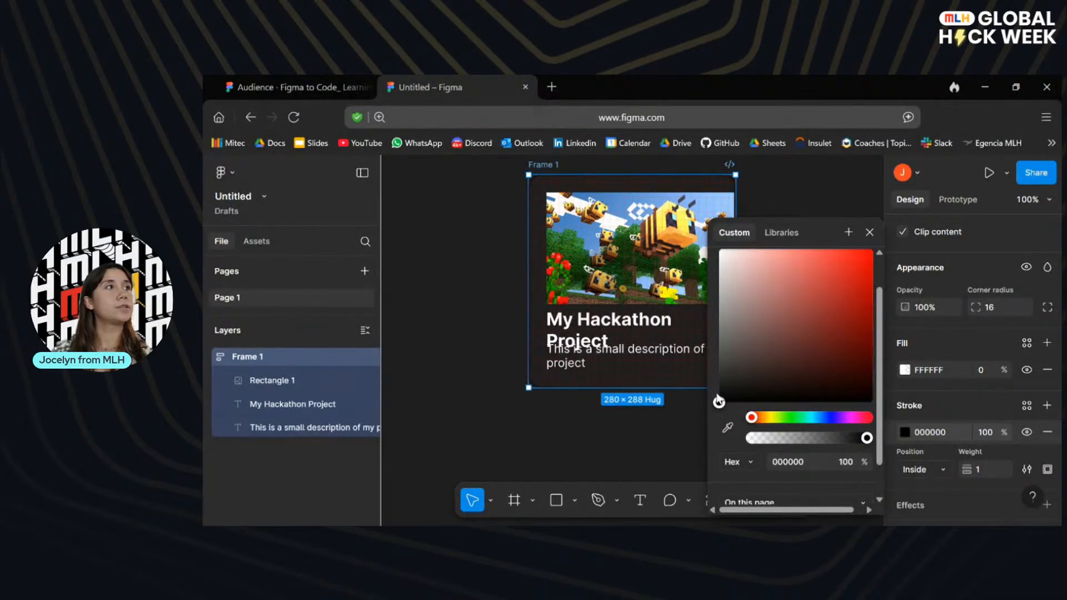
pyautogui.scroll(-3, 723, 394)
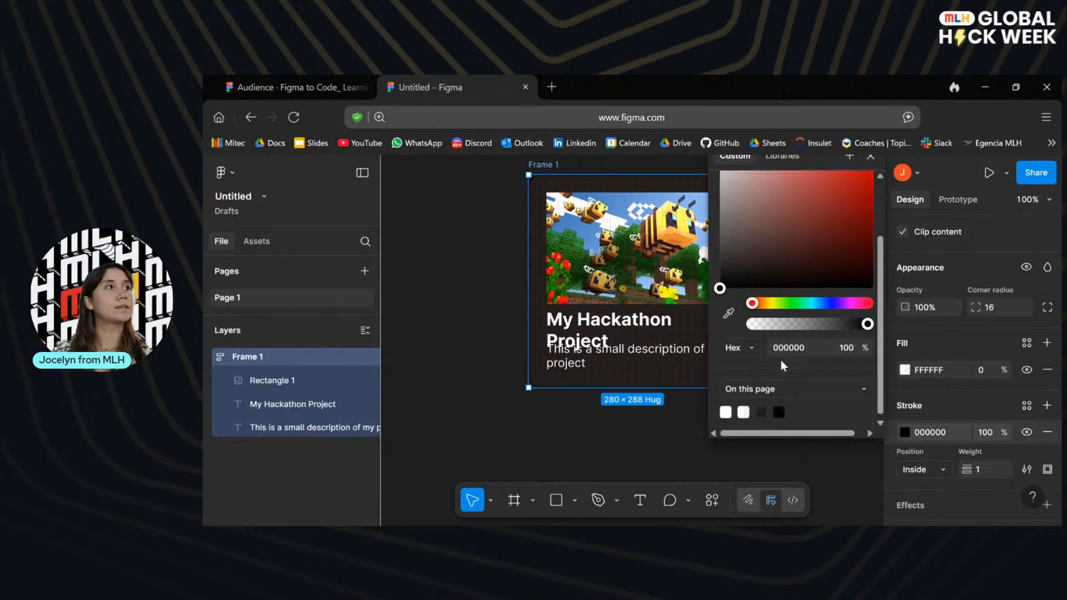
# Set the card frame's stroke to 100% opacity with a weight of 2.
pyautogui.click(961, 402)
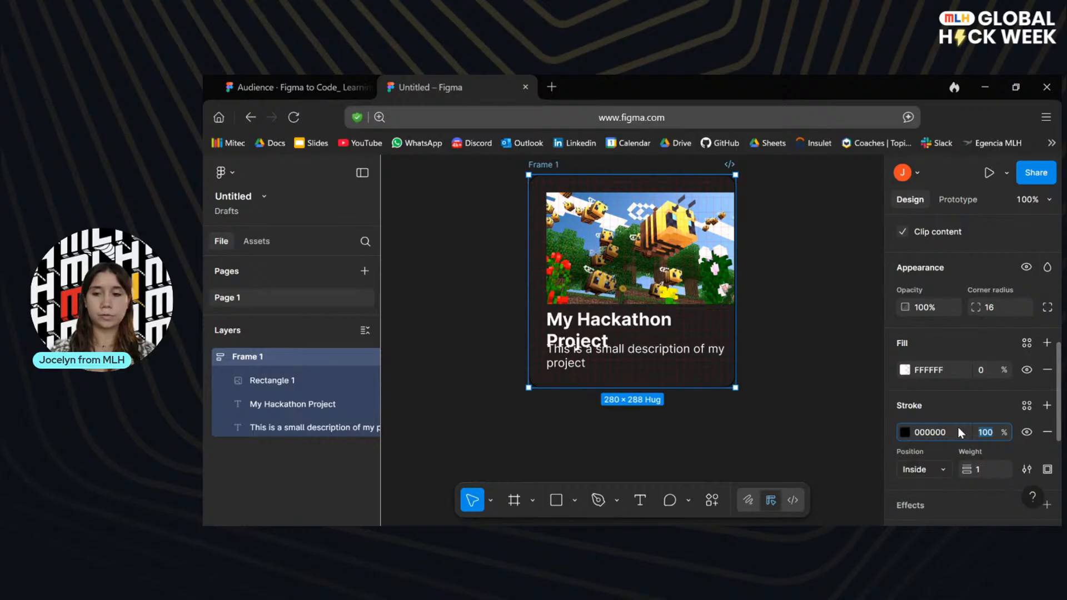
pyautogui.click(971, 410)
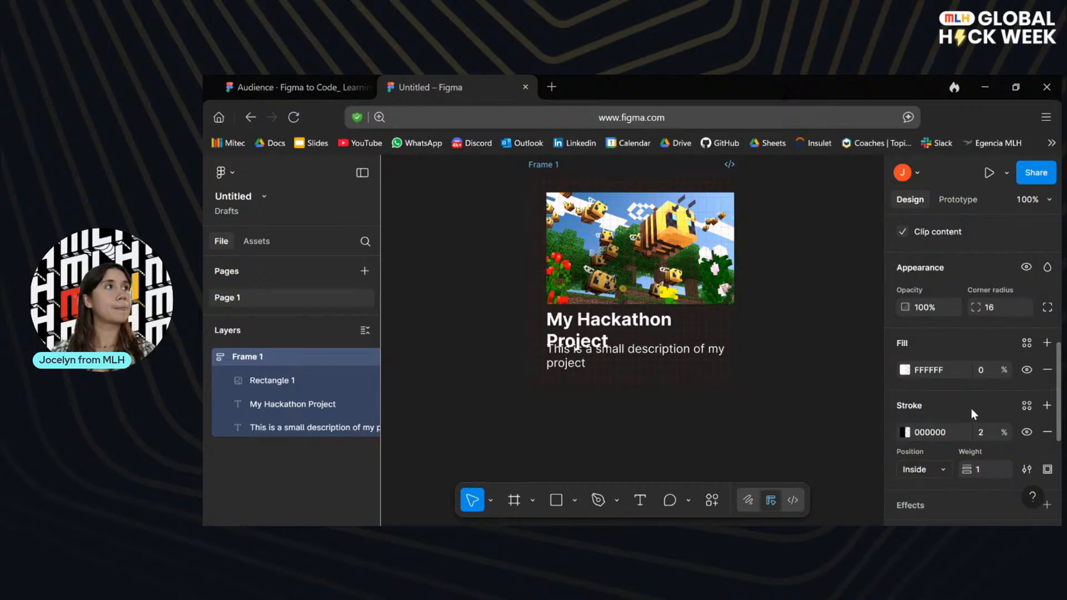
pyautogui.click(992, 432)
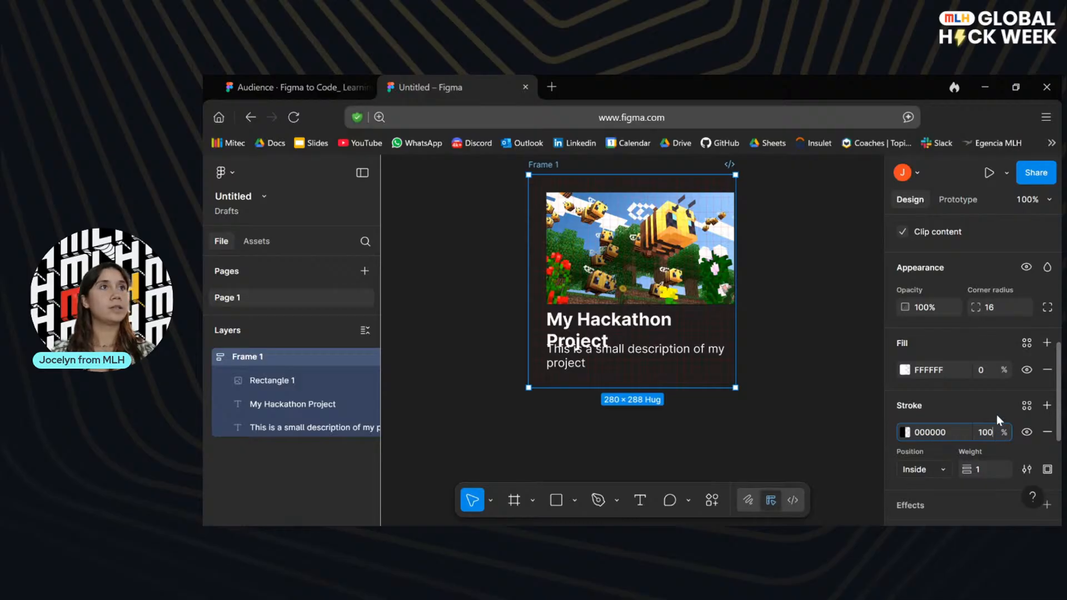
pyautogui.press('Return')
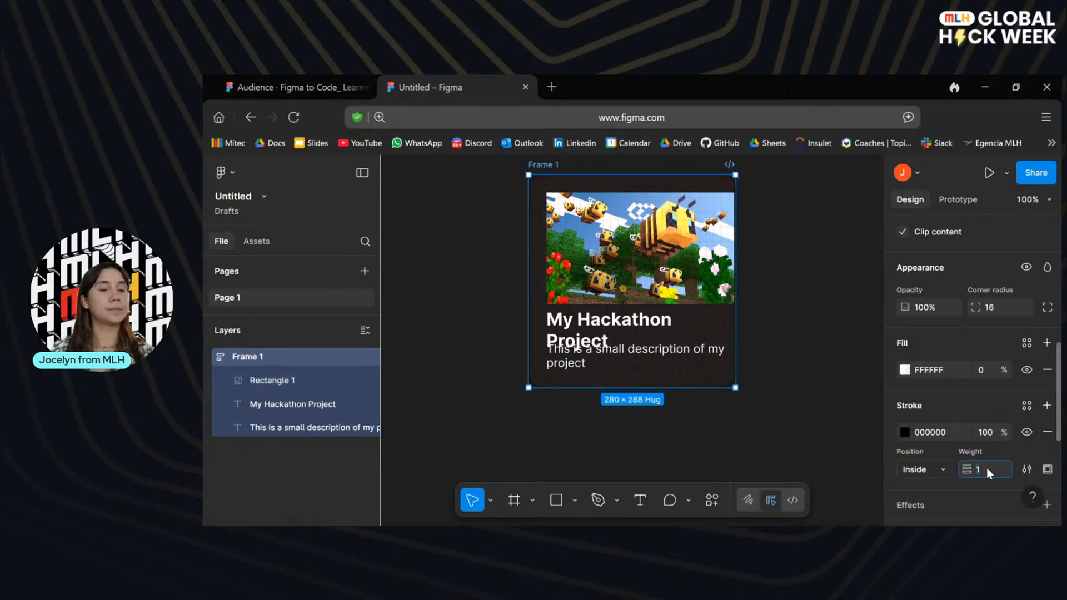
pyautogui.press('Return')
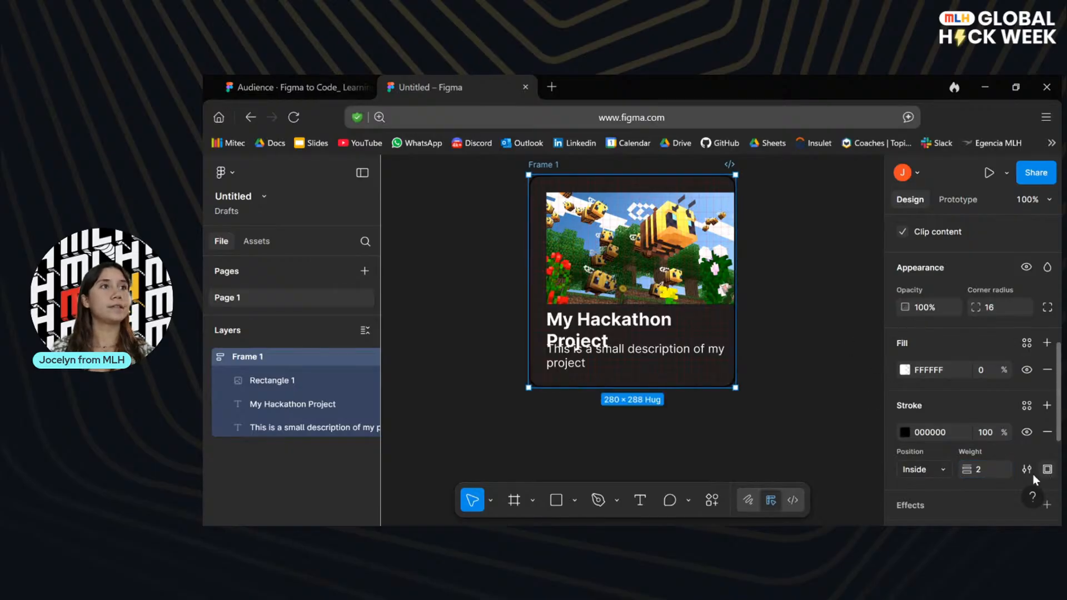
# Set the height of the card's title text "My Hackathon Project" to hug its contents.
pyautogui.scroll(-3, 1033, 474)
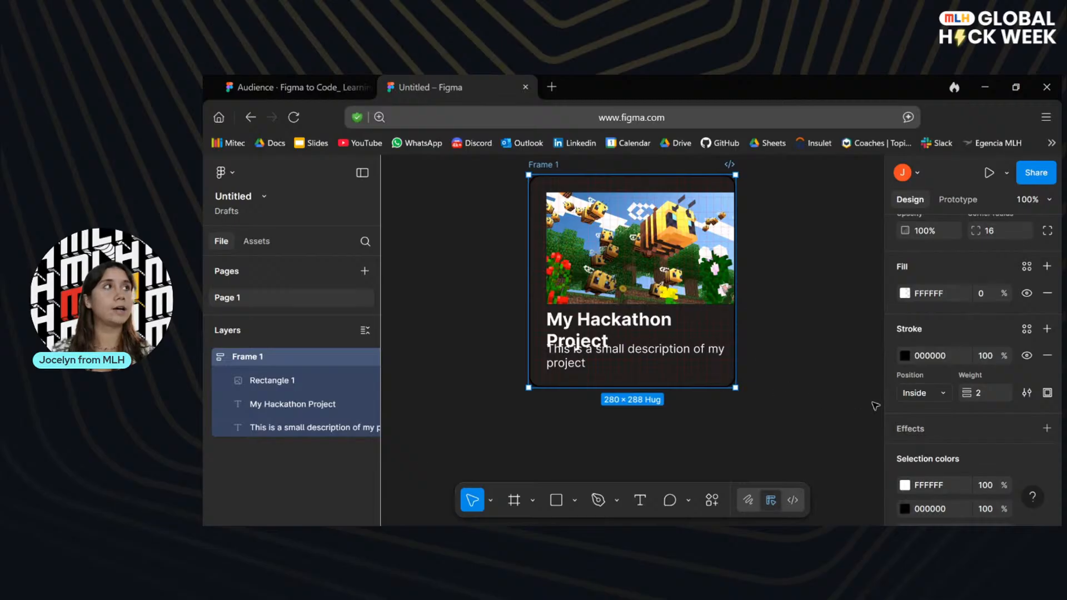
pyautogui.click(822, 317)
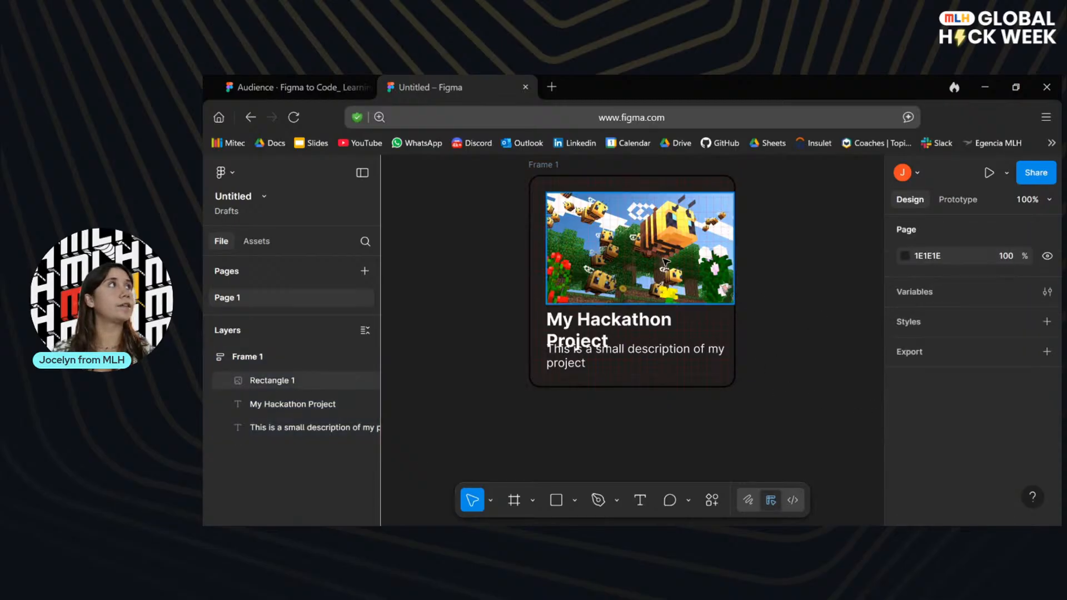
pyautogui.moveTo(663, 257); pyautogui.dragTo(664, 260)
pyautogui.click(607, 358)
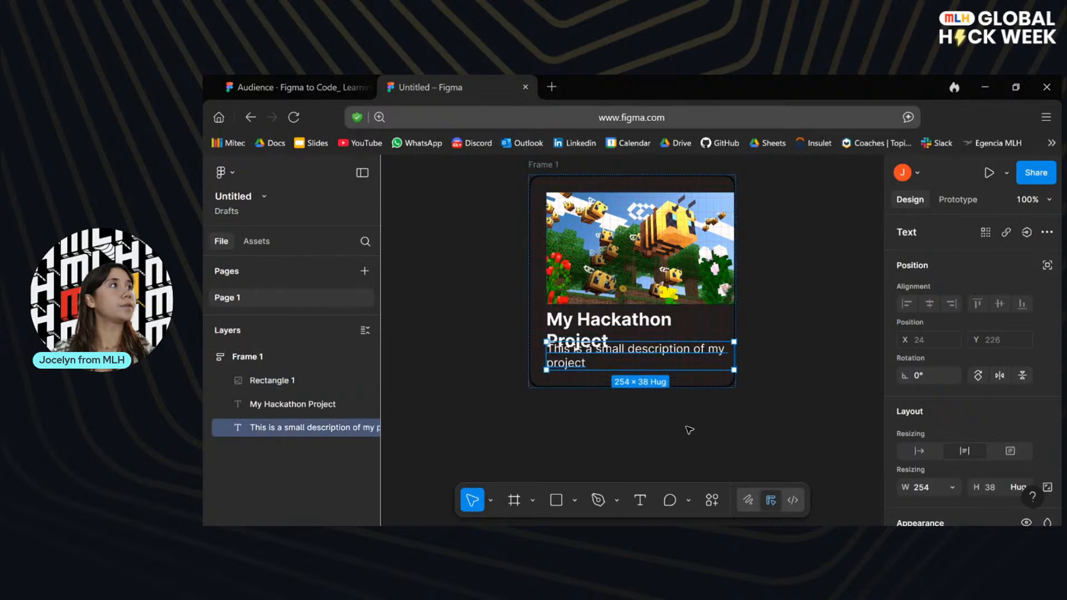
pyautogui.click(752, 428)
pyautogui.click(601, 332)
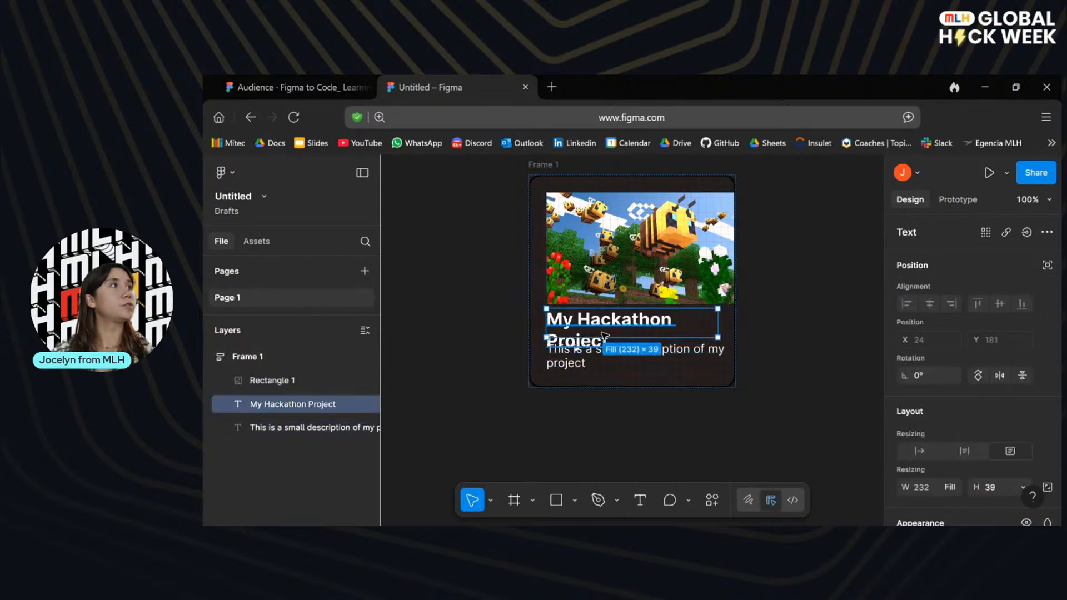
pyautogui.doubleClick(617, 337)
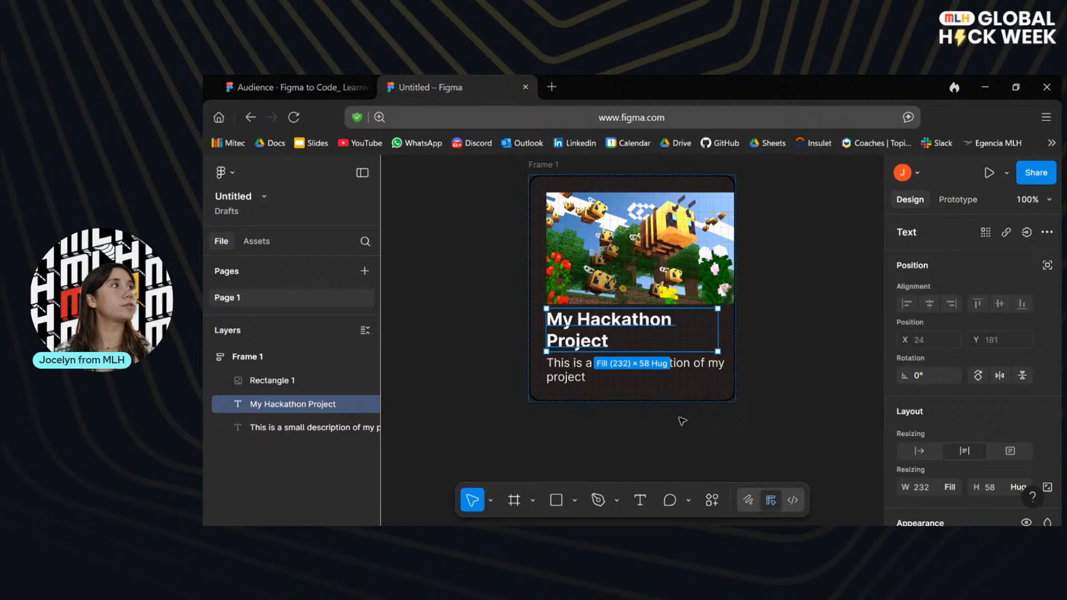
pyautogui.click(680, 442)
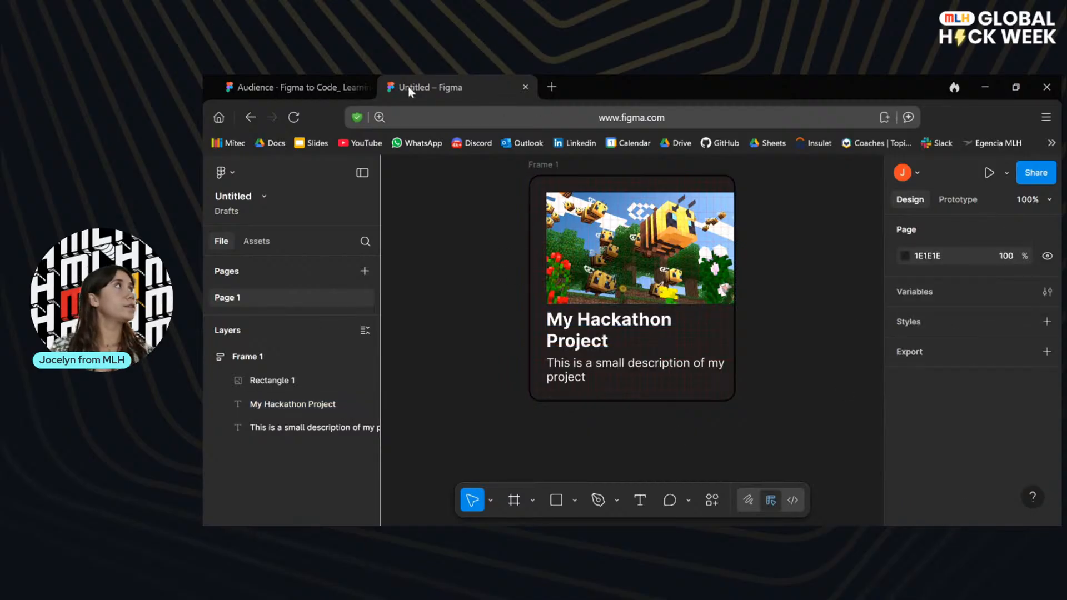
# Check the presentation's Part 2: Create Card Container slide, and return to the Untitled design file.
pyautogui.click(314, 85)
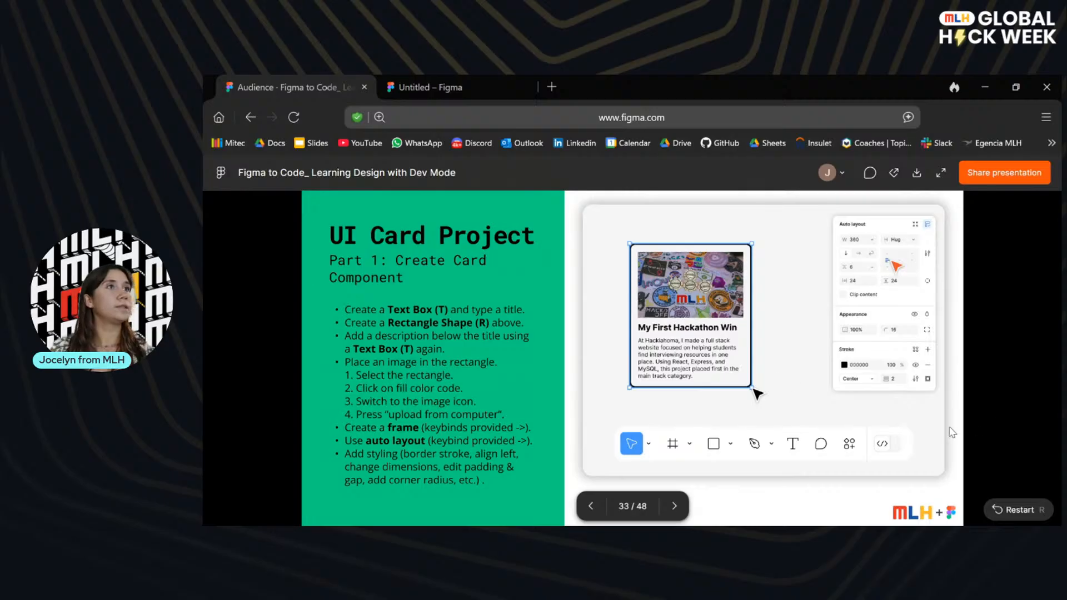
pyautogui.click(671, 506)
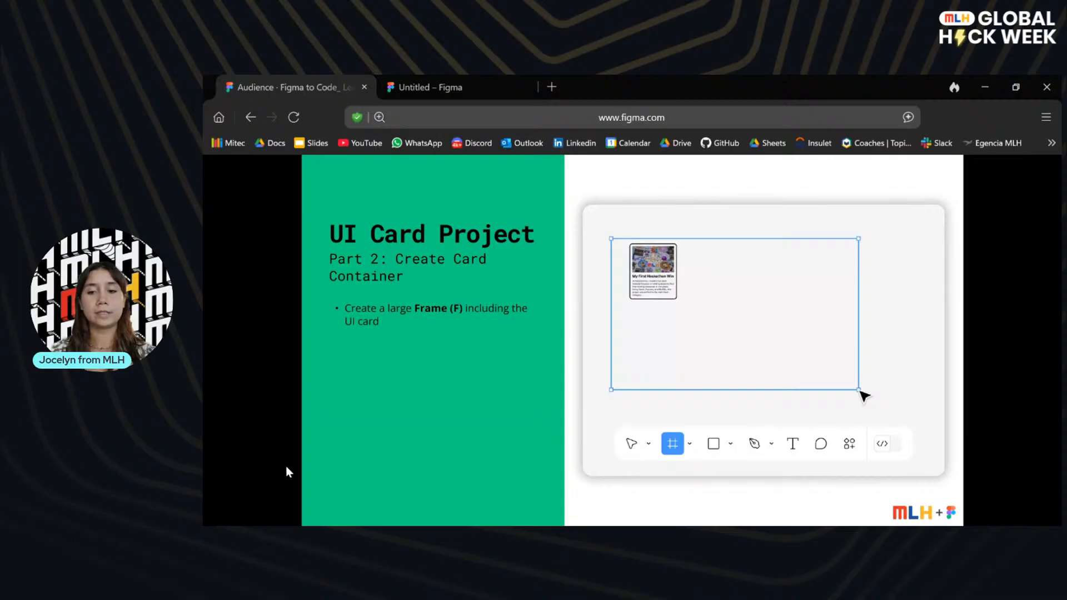
pyautogui.click(462, 82)
# Draw a large container frame of about 1114 × 648 around the card.
pyautogui.click(508, 501)
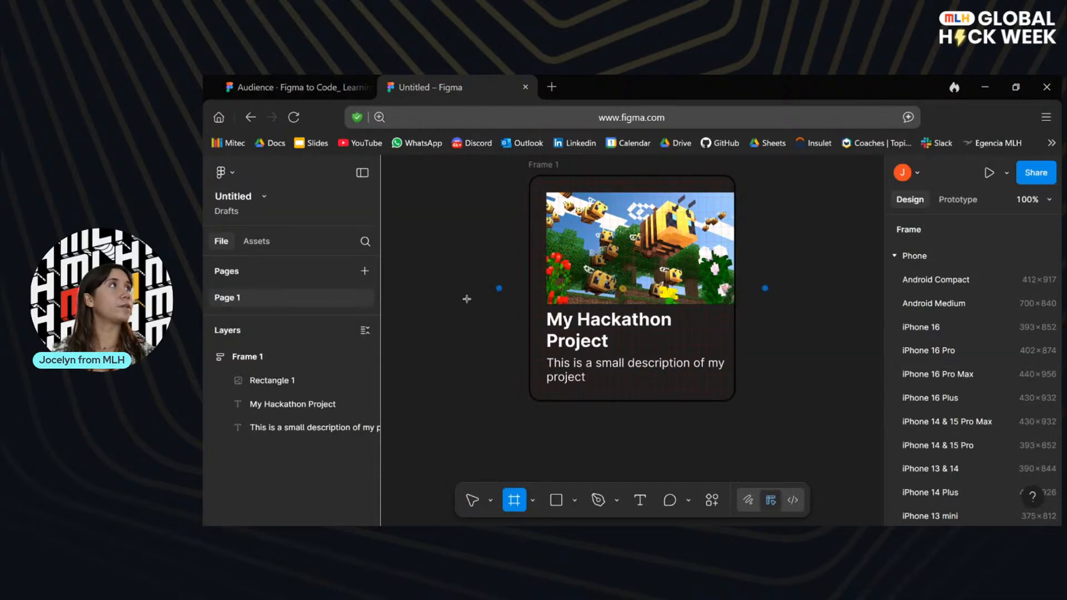
pyautogui.scroll(-5, 452, 354)
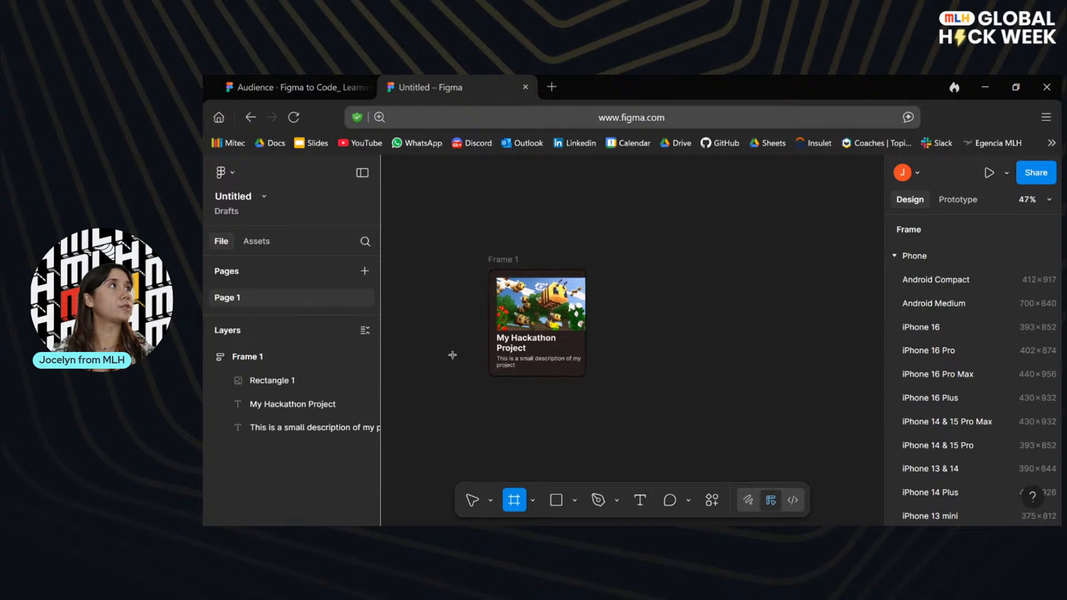
pyautogui.moveTo(474, 248); pyautogui.dragTo(863, 475)
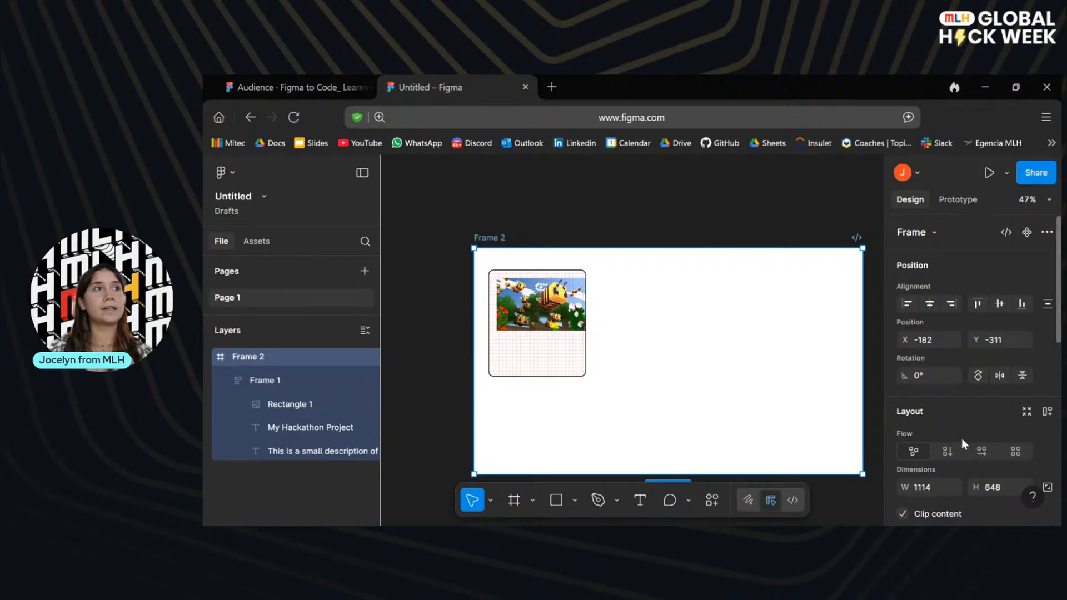
# Set the container frame's white fill to 0% opacity.
pyautogui.scroll(-4, 961, 438)
pyautogui.click(934, 442)
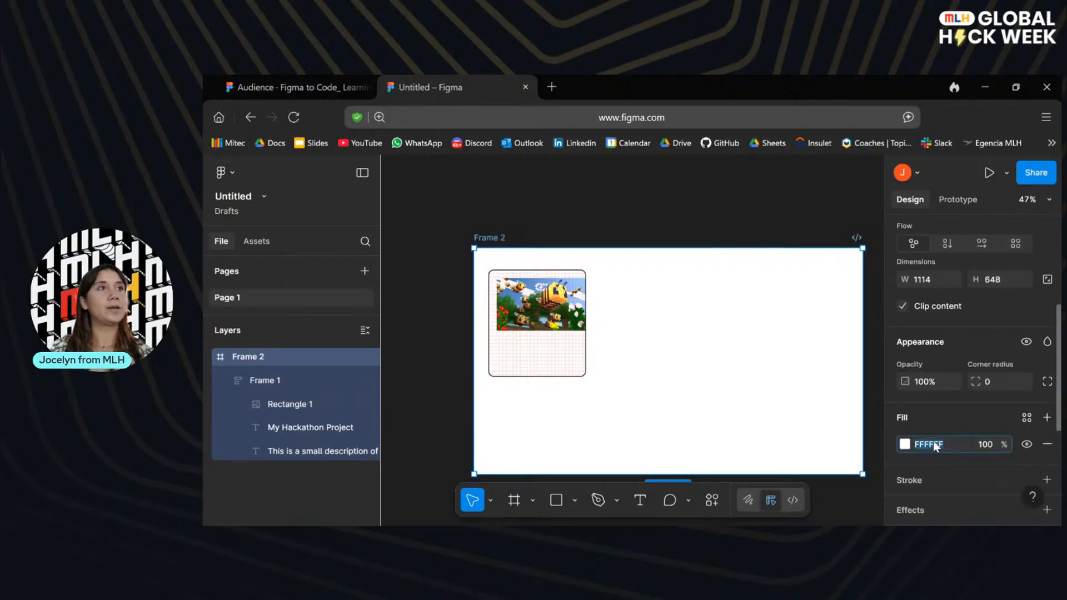
pyautogui.click(901, 446)
pyautogui.click(903, 444)
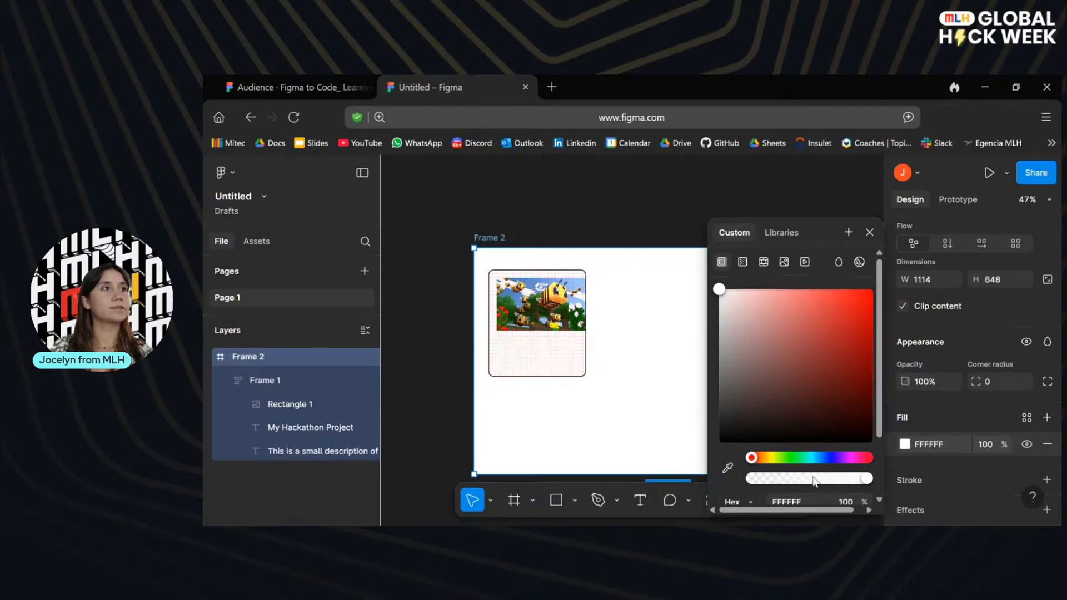
pyautogui.moveTo(817, 487); pyautogui.dragTo(738, 481)
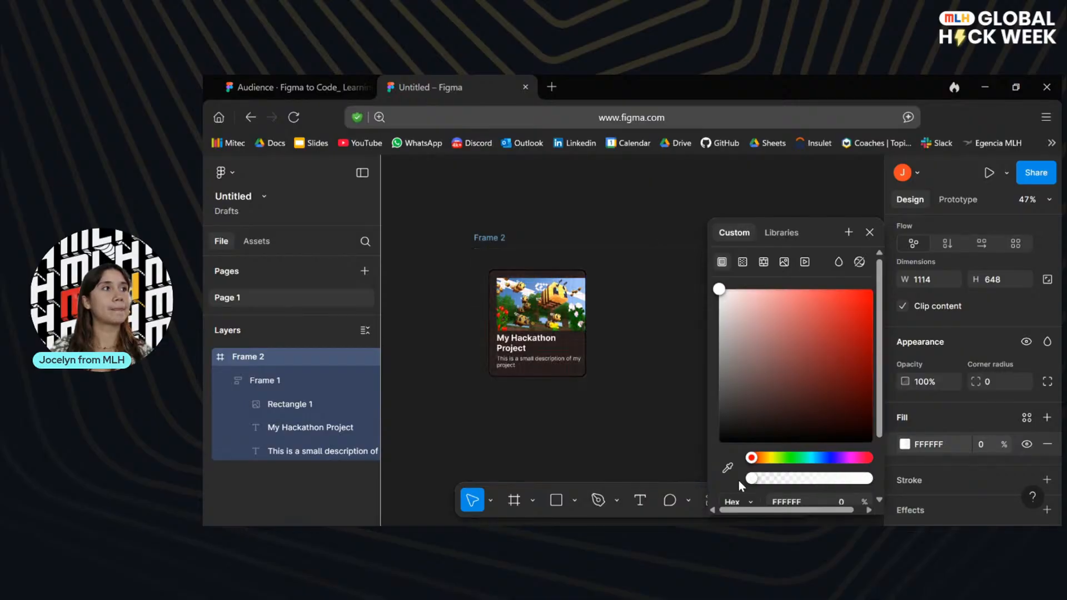
pyautogui.click(658, 394)
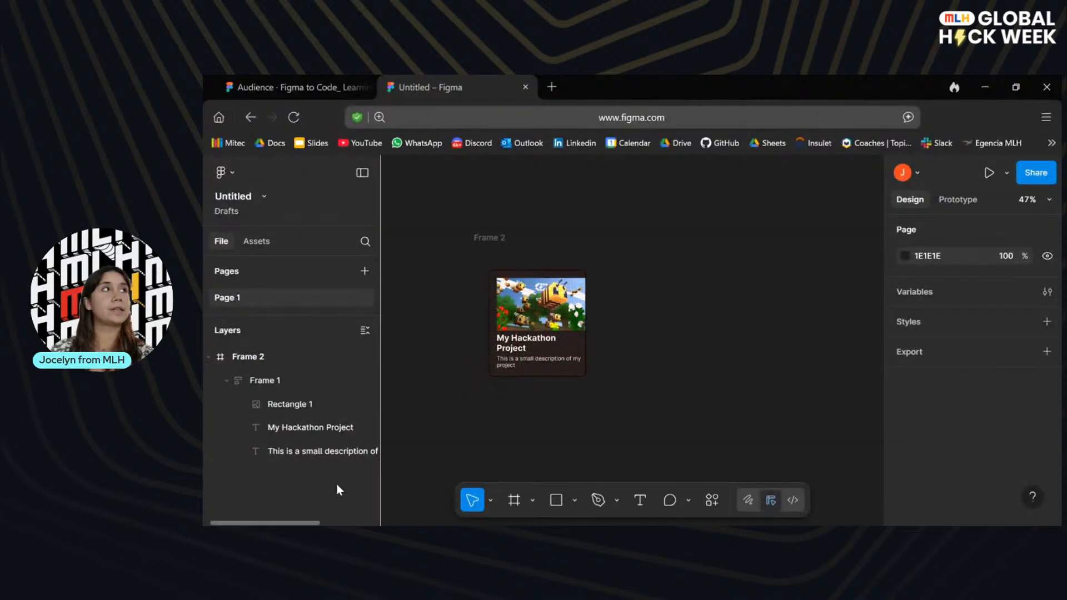
# Apply auto layout to the container frame around the card.
pyautogui.click(495, 238)
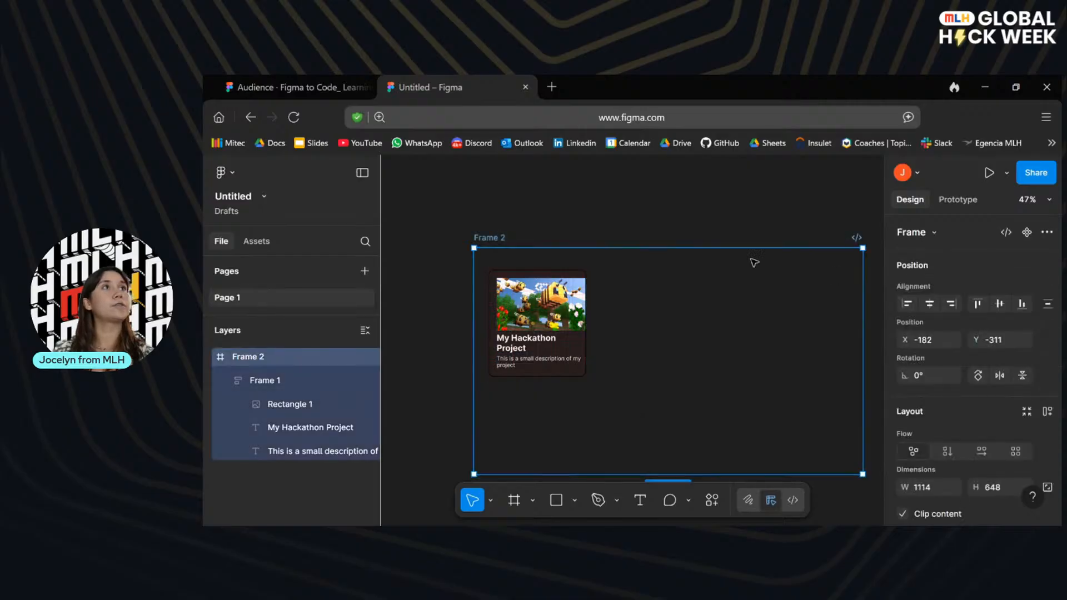
pyautogui.click(1047, 412)
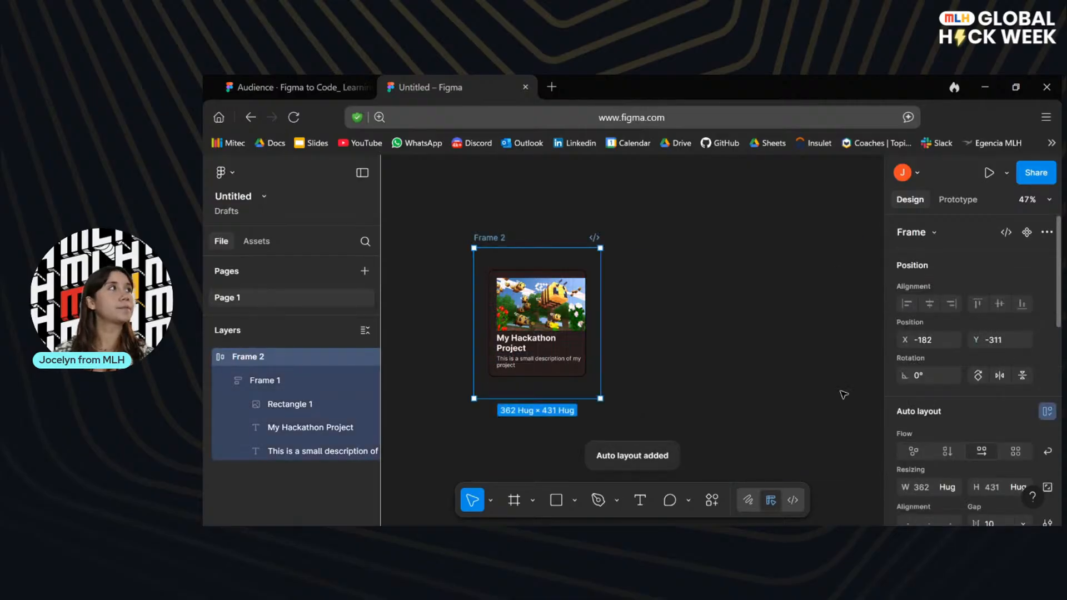
pyautogui.click(677, 278)
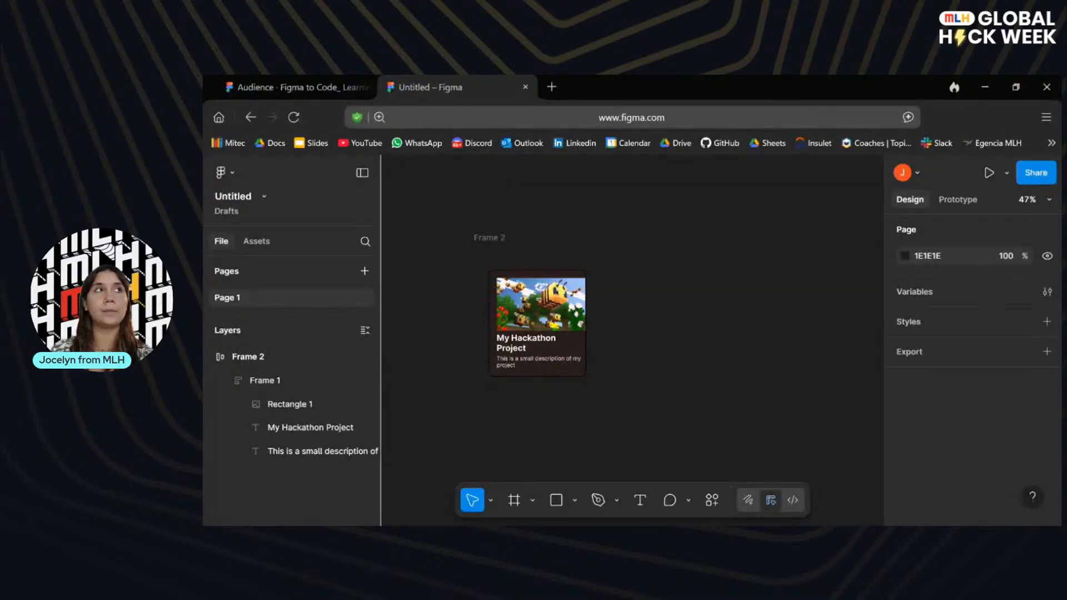
# Enable wrap on the container frame's horizontal auto layout and align its contents to the top left.
pyautogui.click(496, 239)
pyautogui.scroll(-4, 979, 430)
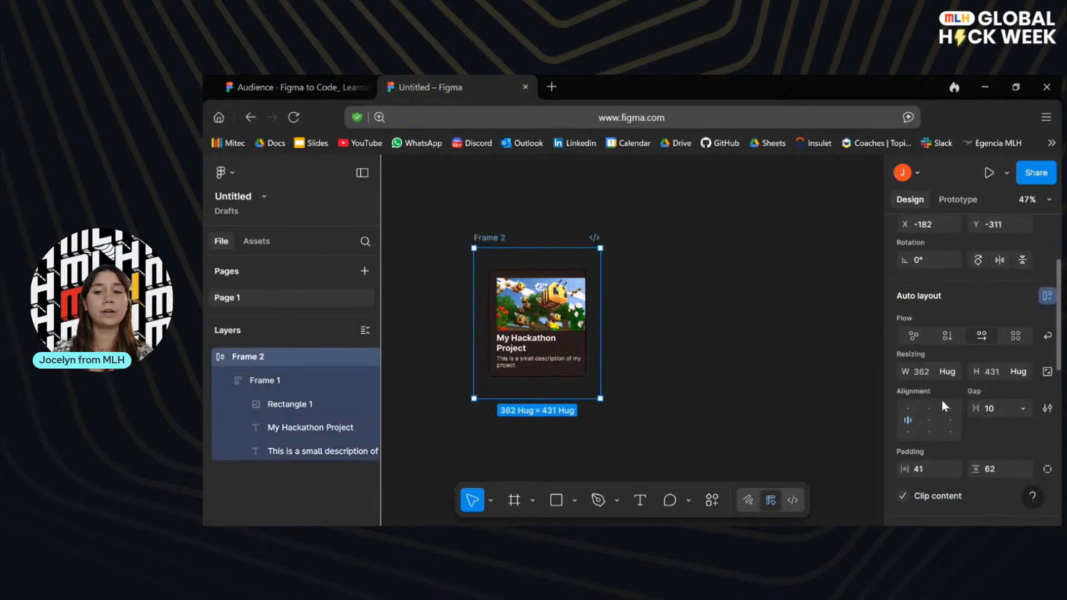
pyautogui.click(977, 338)
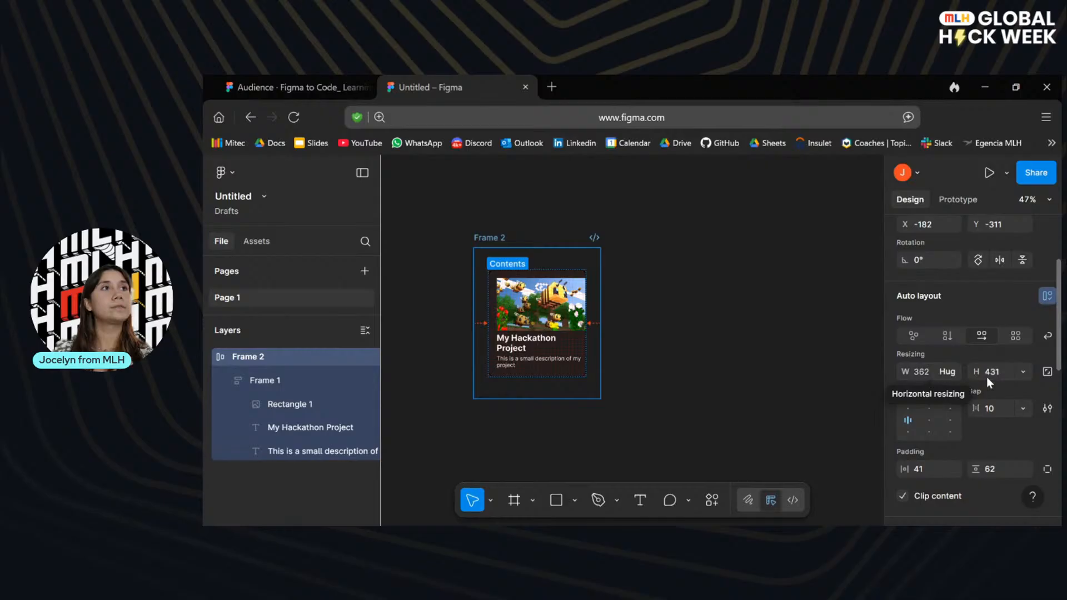
pyautogui.click(1019, 372)
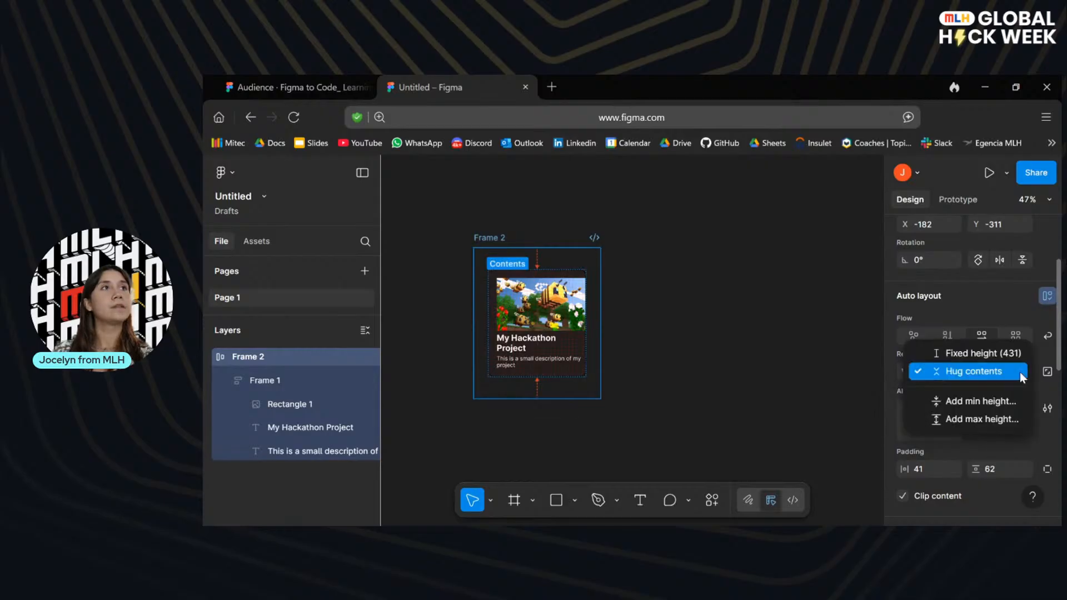
pyautogui.click(1011, 302)
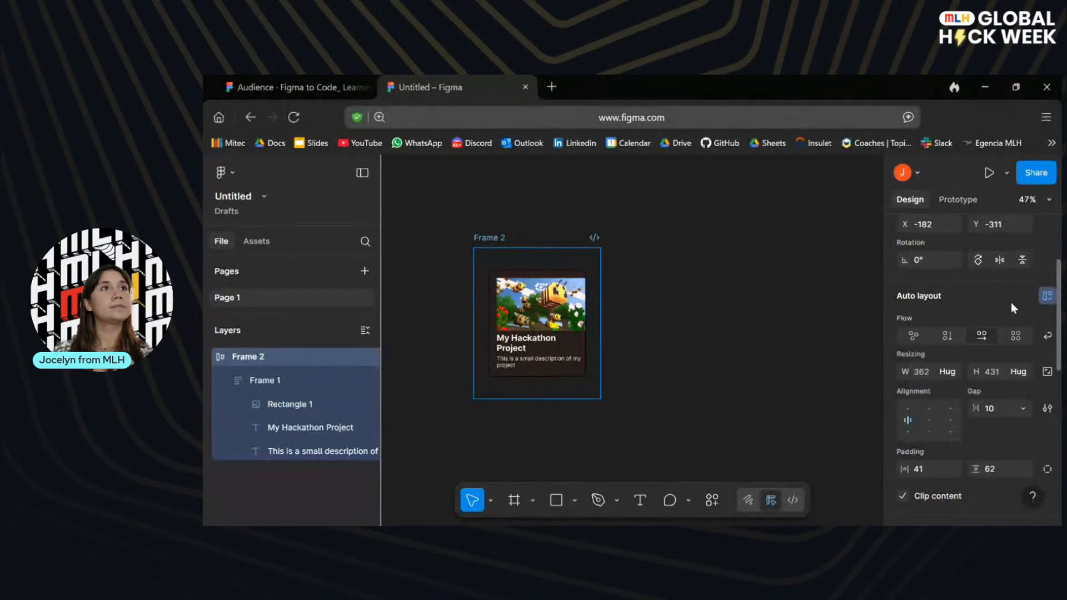
pyautogui.click(1048, 337)
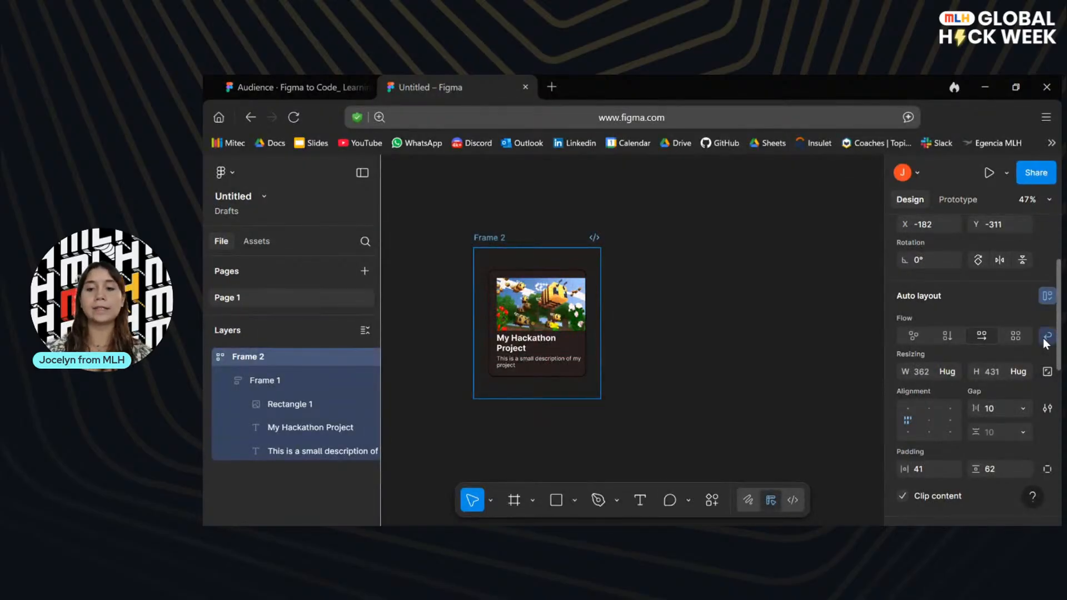
pyautogui.click(909, 409)
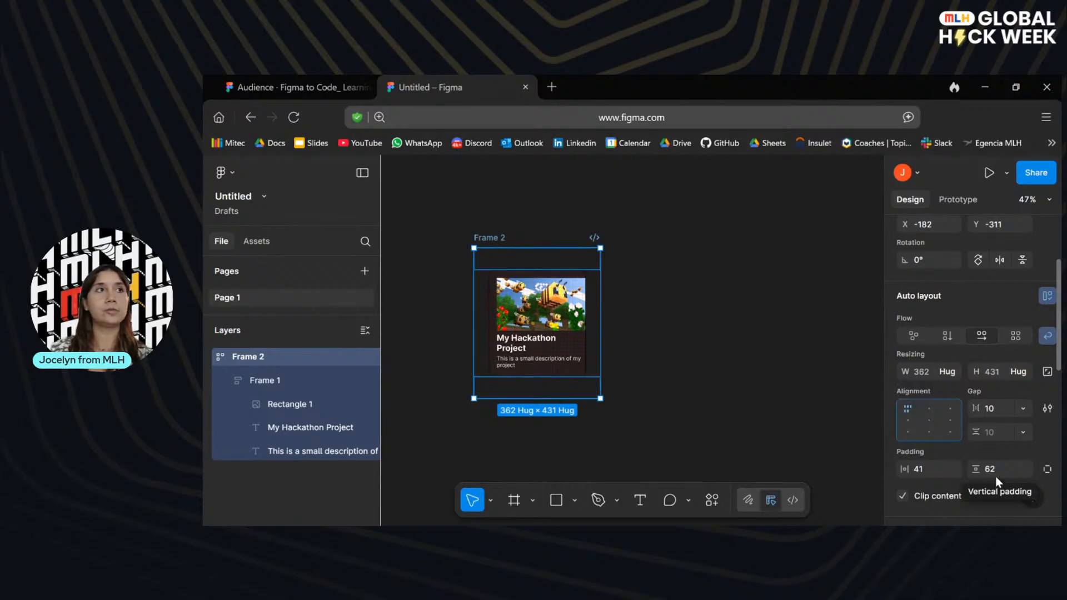
# Set the container frame's gap to 32 and its horizontal and vertical padding to 64.
pyautogui.click(992, 409)
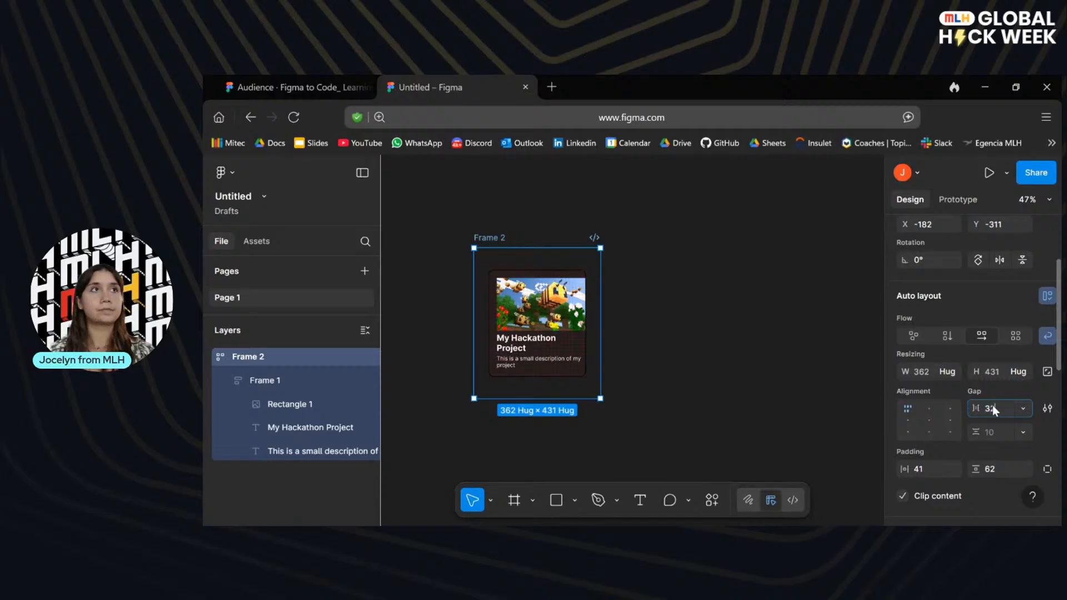
pyautogui.press('Return')
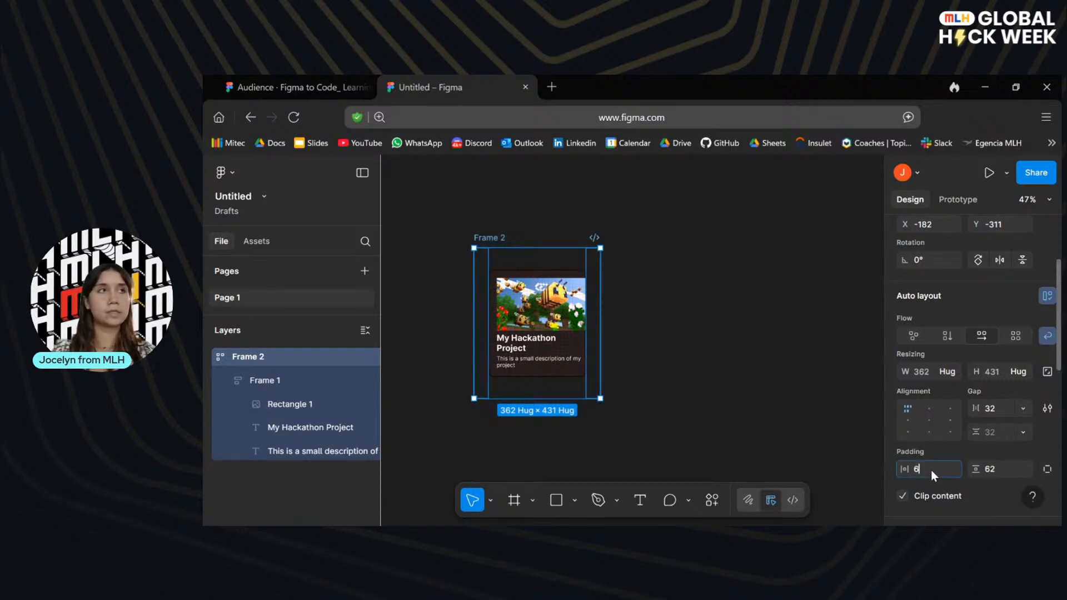
pyautogui.click(998, 468)
pyautogui.write('64')
pyautogui.press('Return')
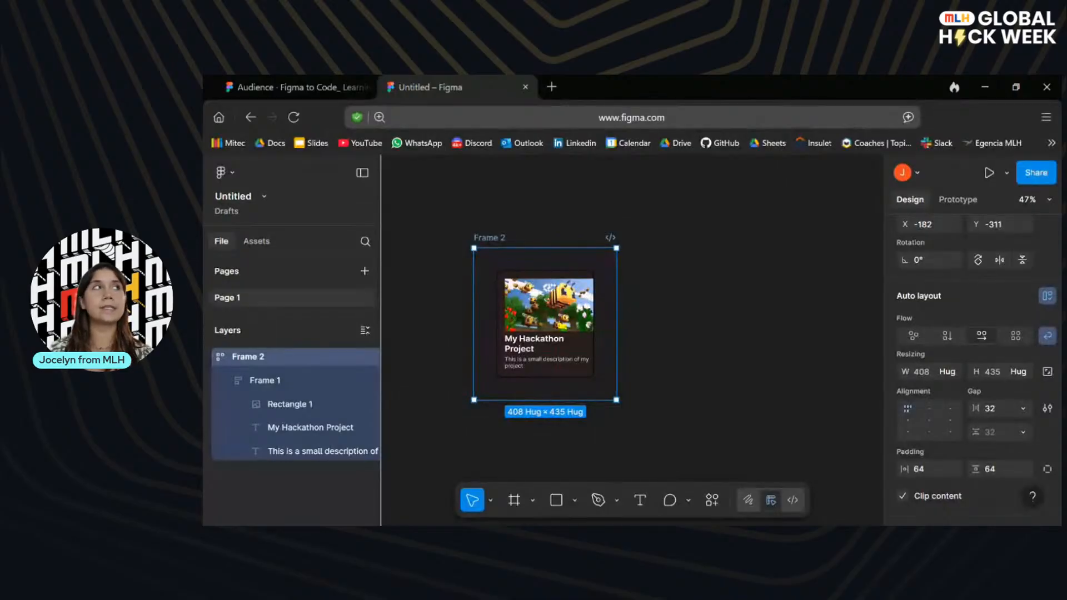
# Duplicate the card twice inside the container frame to make a row of three cards.
pyautogui.click(558, 311)
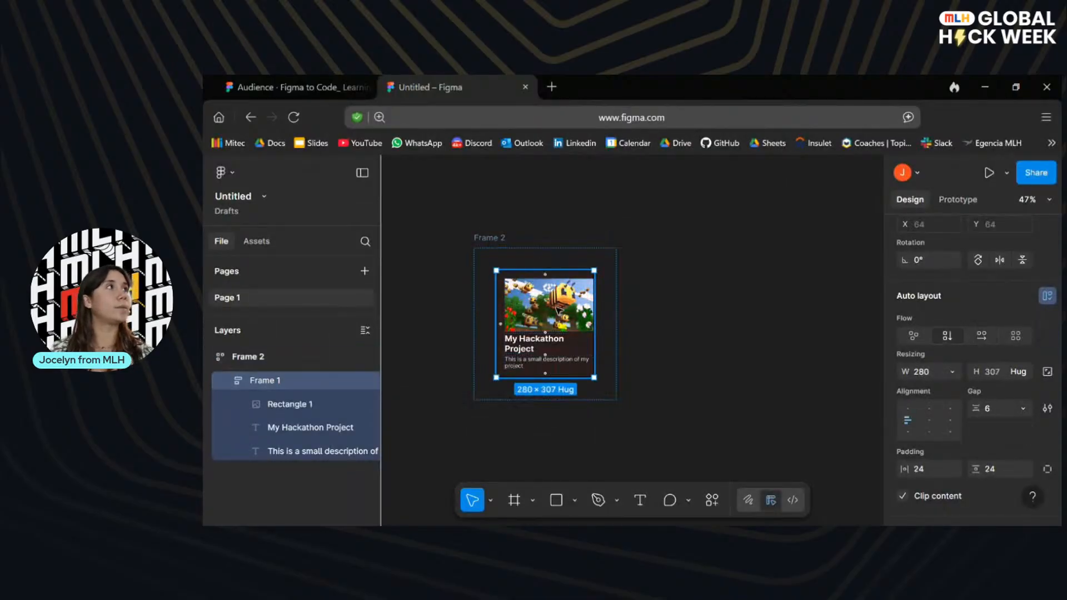
pyautogui.hotkey('ctrl', 'd')
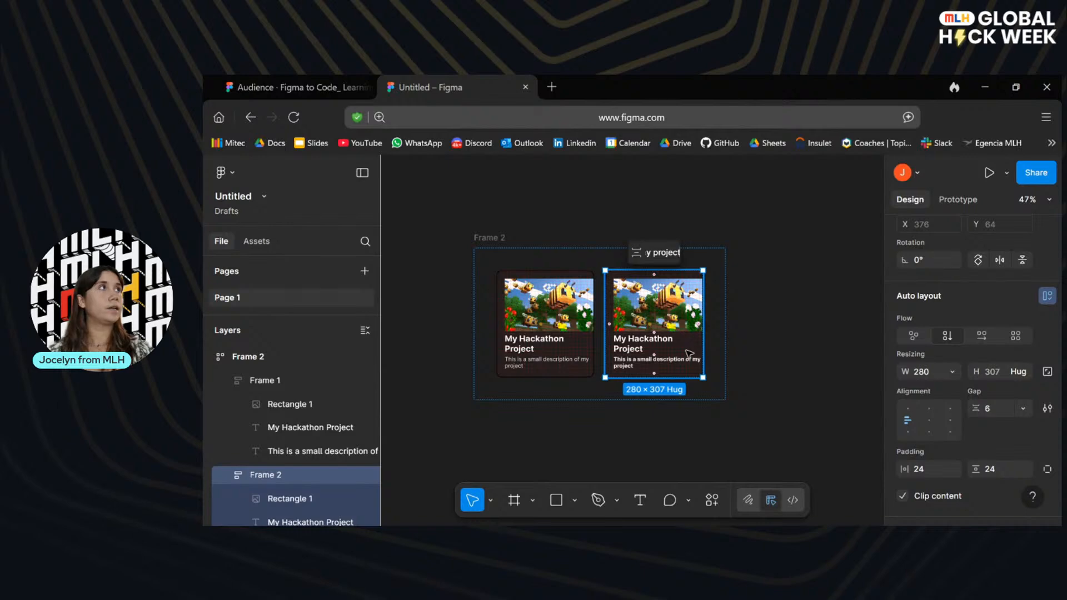
pyautogui.click(514, 448)
pyautogui.click(608, 339)
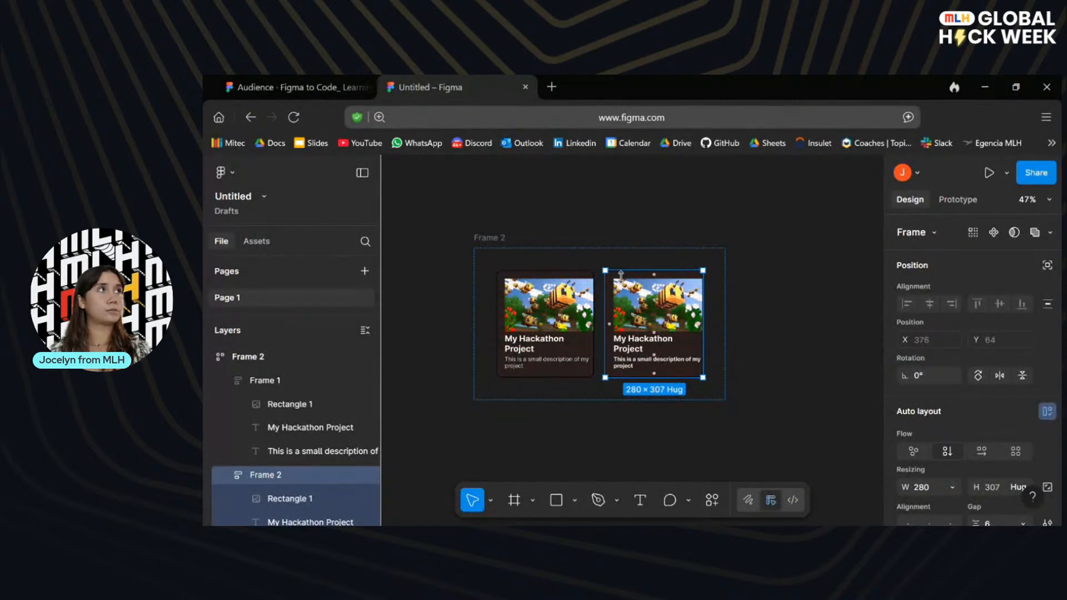
pyautogui.hotkey('ctrl', 'd')
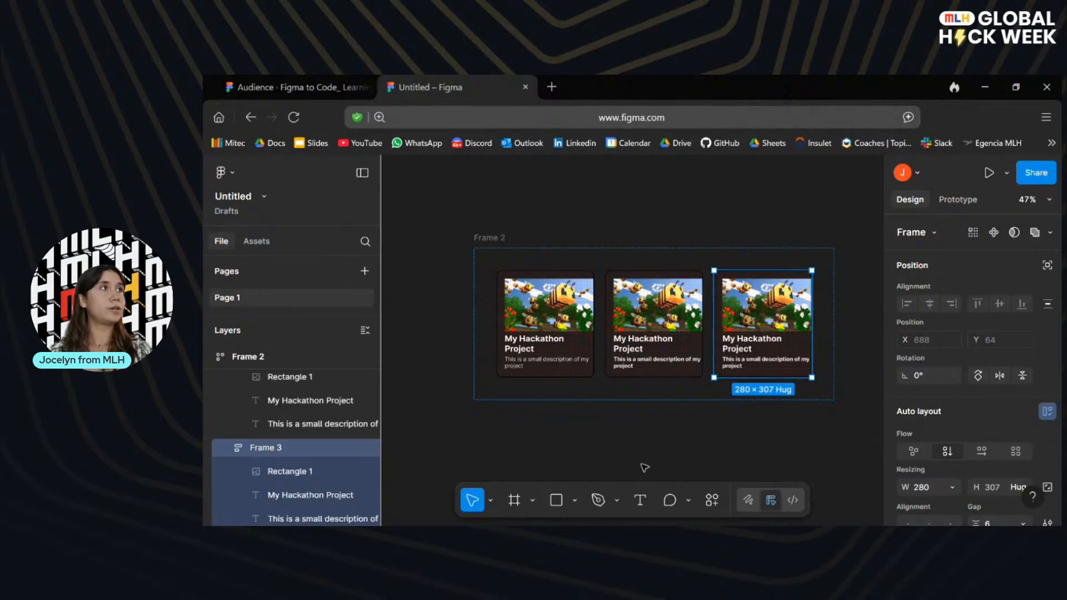
pyautogui.click(644, 468)
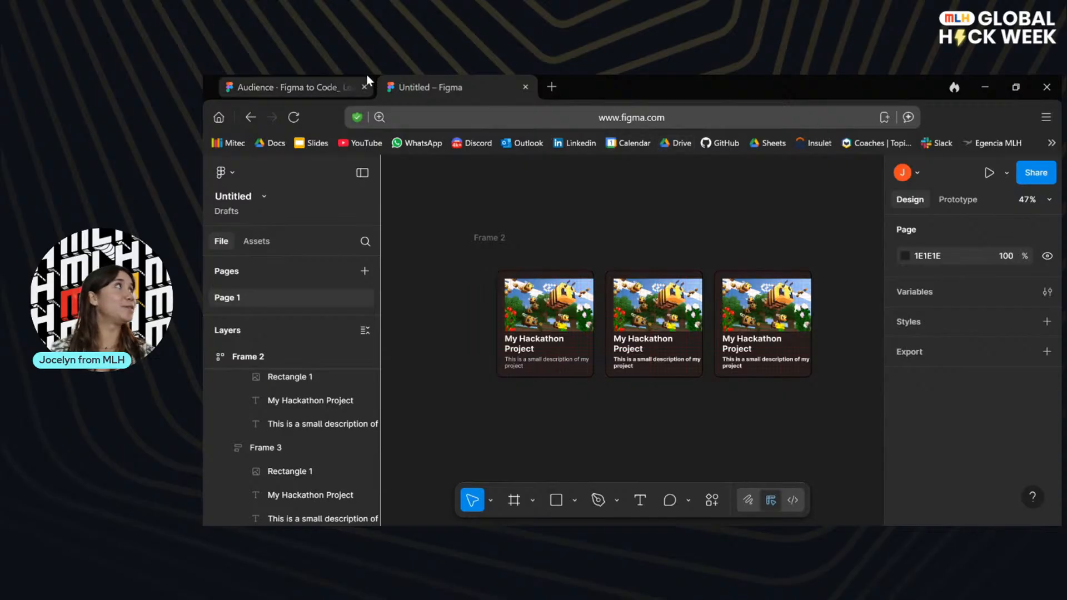
# Return to the presentation and advance through the remaining Part 2 slides to the Dev Mode Basics slide.
pyautogui.click(333, 84)
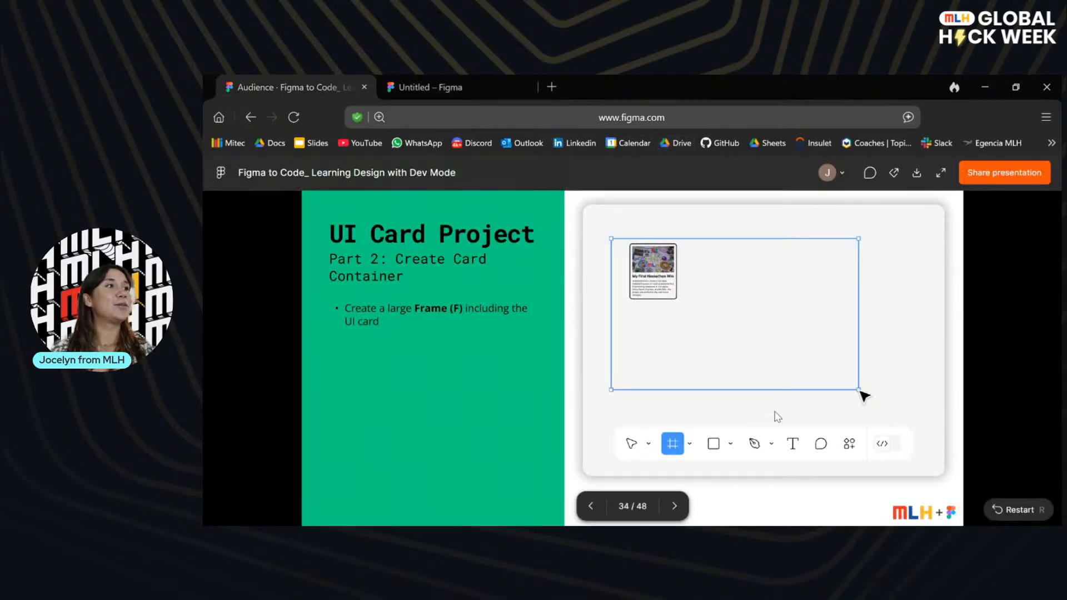
pyautogui.click(678, 508)
pyautogui.click(679, 509)
pyautogui.click(679, 508)
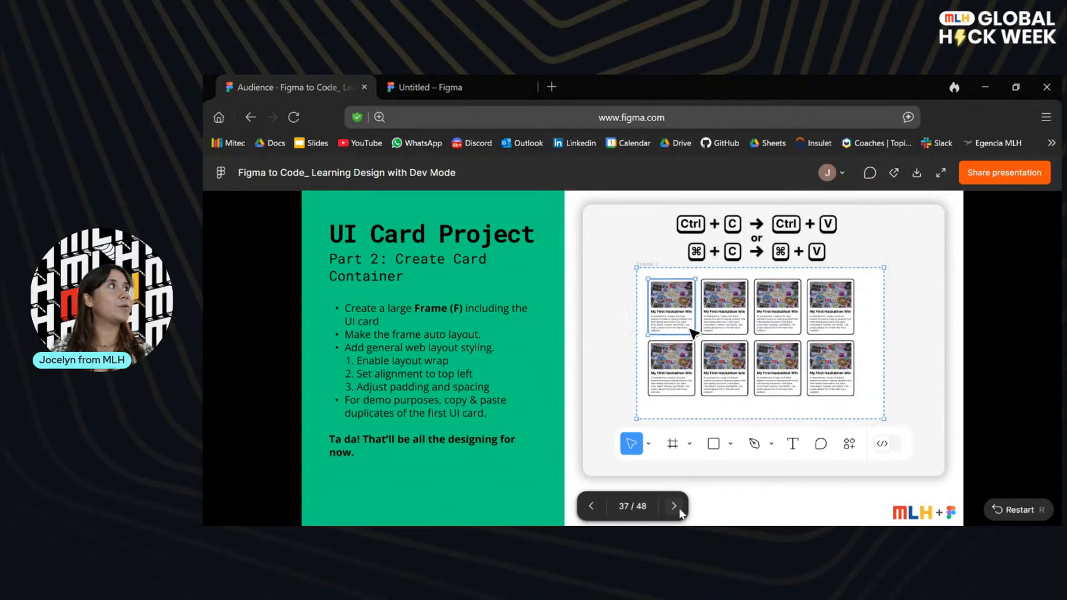
pyautogui.click(679, 509)
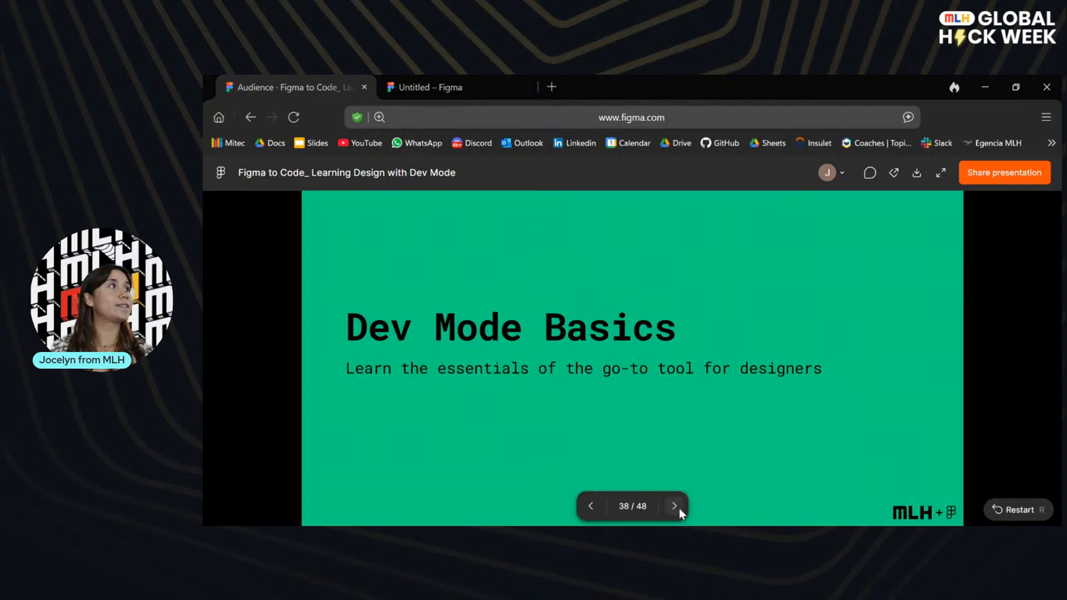
# Show the Part 3 slide of the presentation, and open the card design file in Dev Mode with the color picker tip dismissed.
pyautogui.click(678, 508)
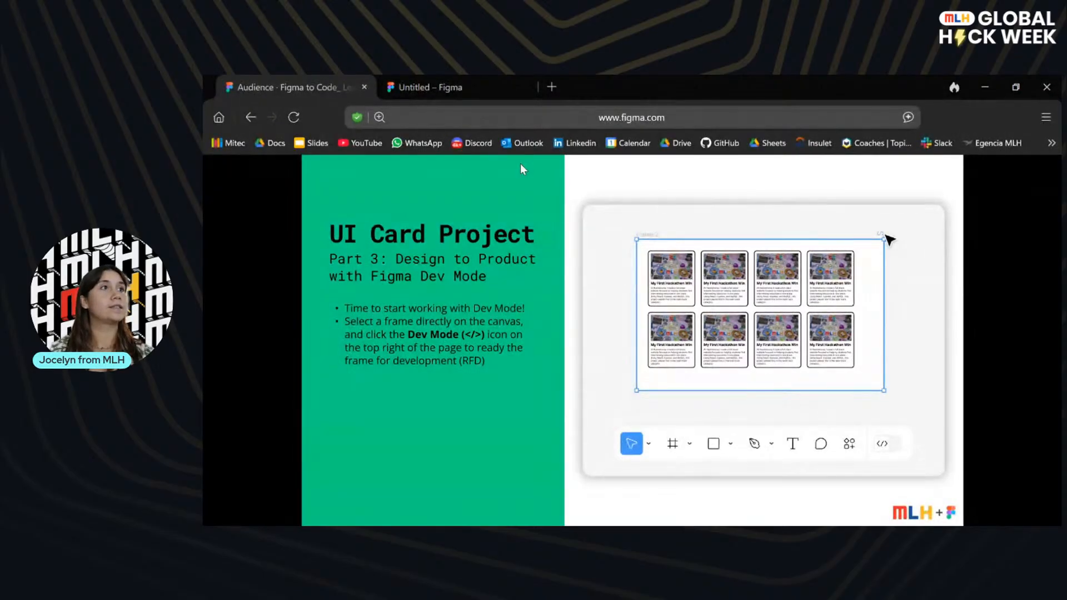
pyautogui.click(411, 87)
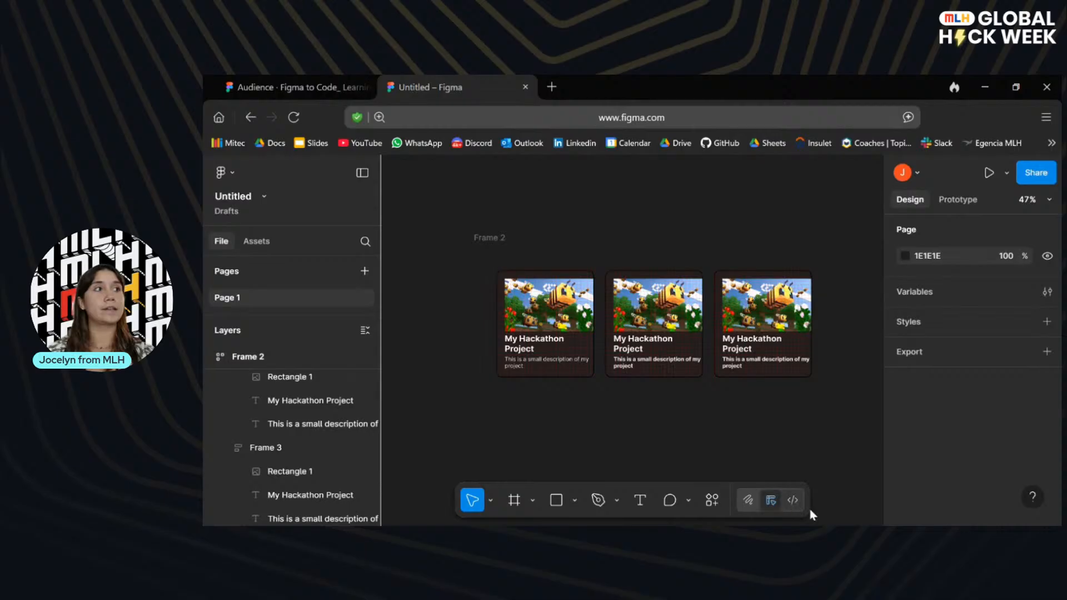
pyautogui.click(793, 500)
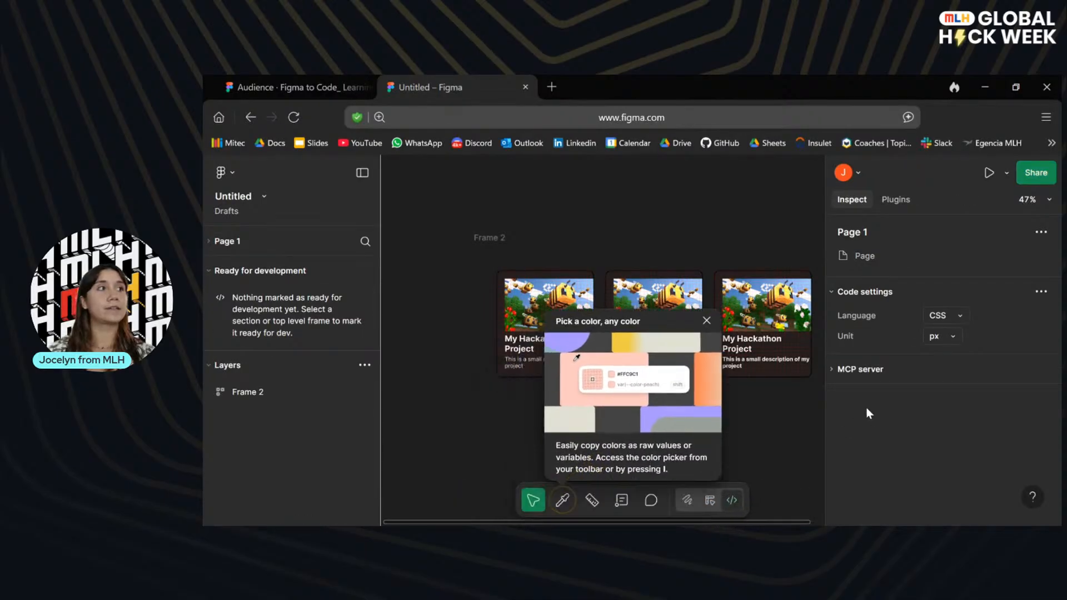
pyautogui.click(708, 320)
pyautogui.moveTo(732, 200); pyautogui.dragTo(686, 202)
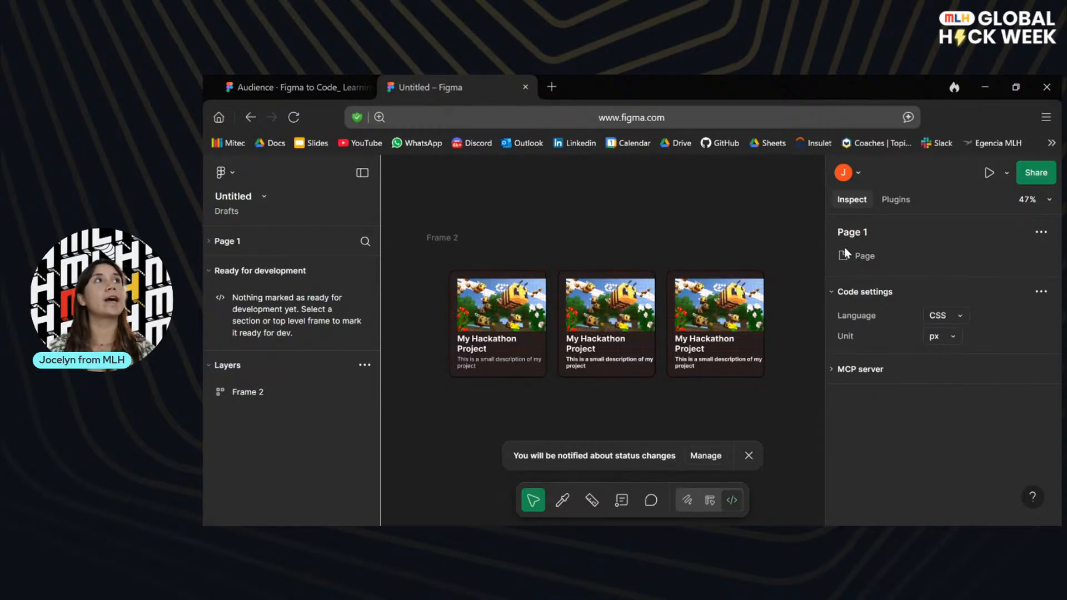
# Look over the page's plugins and the MCP server information in Dev Mode.
pyautogui.click(889, 201)
pyautogui.click(853, 201)
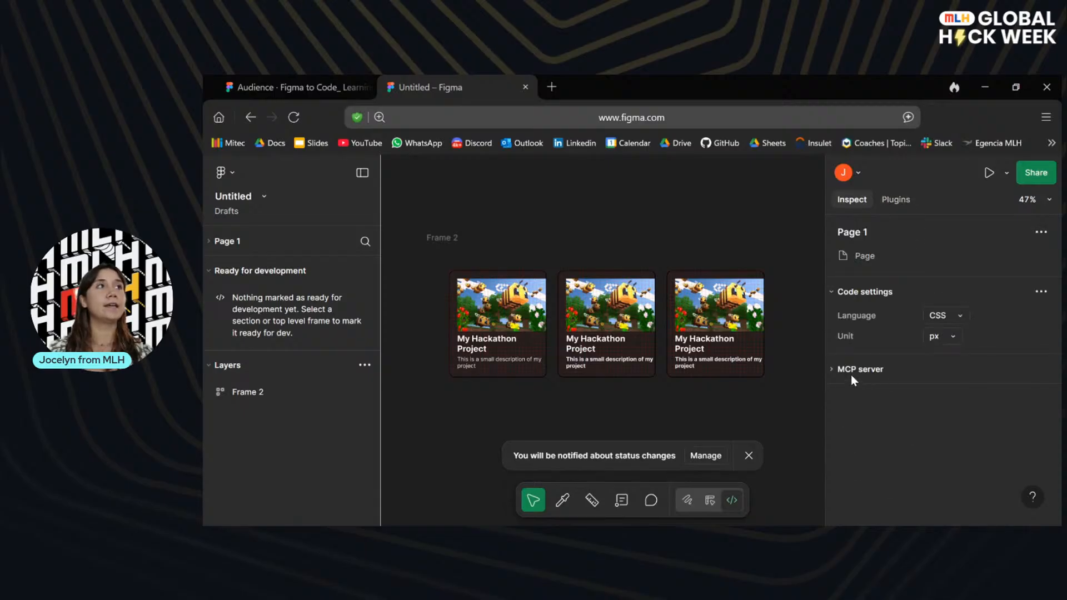
pyautogui.click(833, 369)
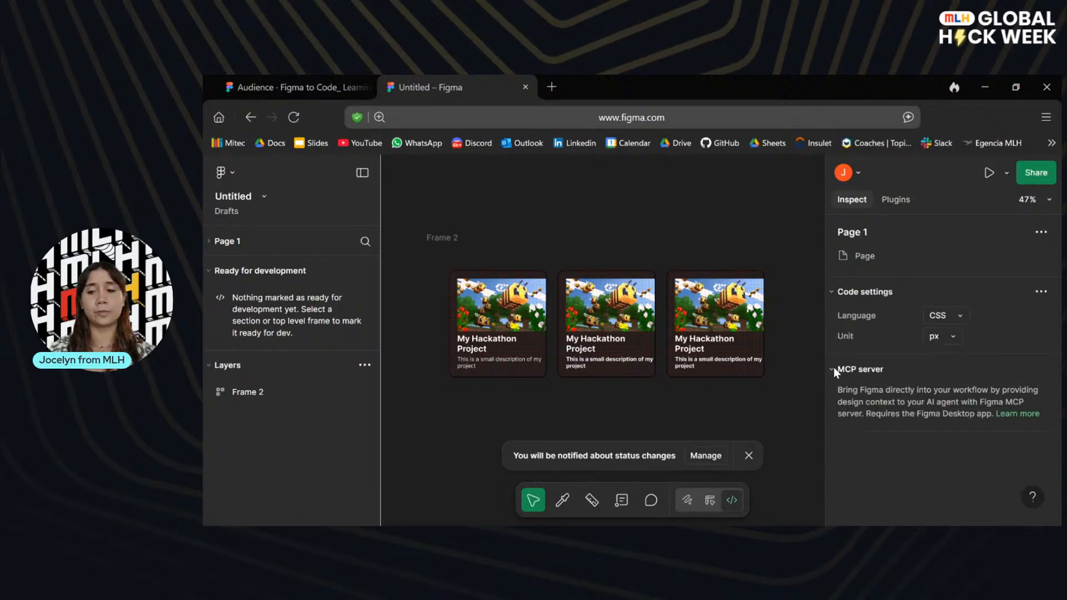
pyautogui.click(834, 369)
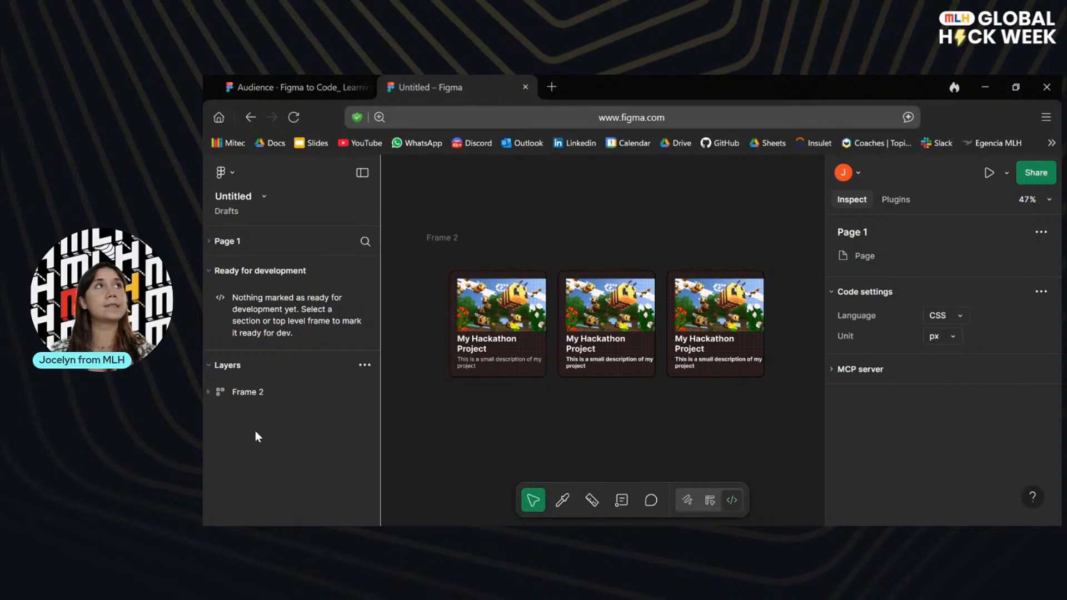
# Compare the frame and page inspection views, and review the available code languages while keeping CSS.
pyautogui.click(507, 258)
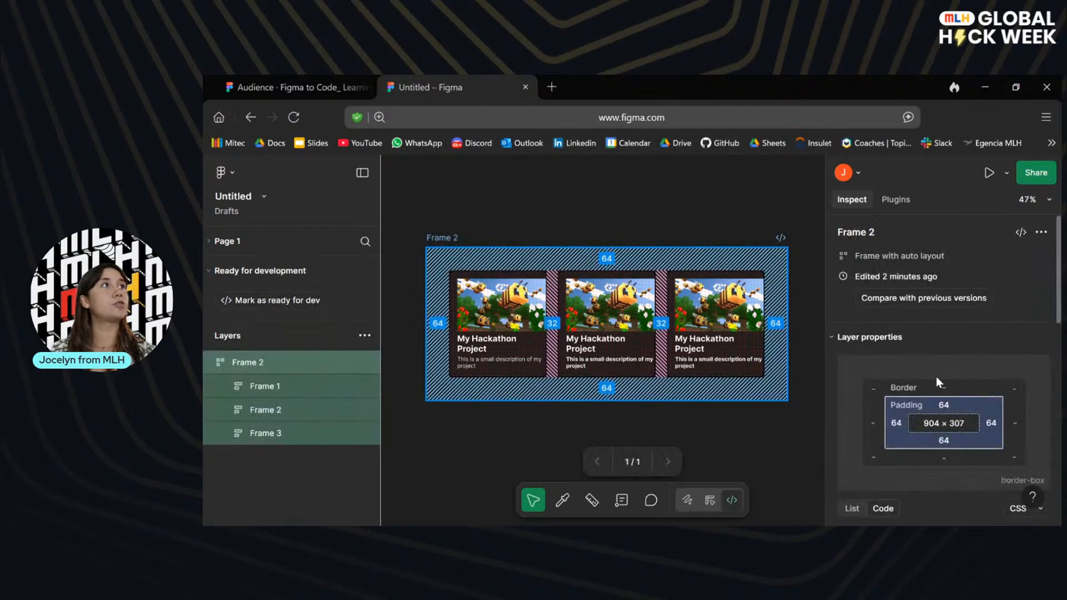
pyautogui.click(750, 426)
pyautogui.click(954, 314)
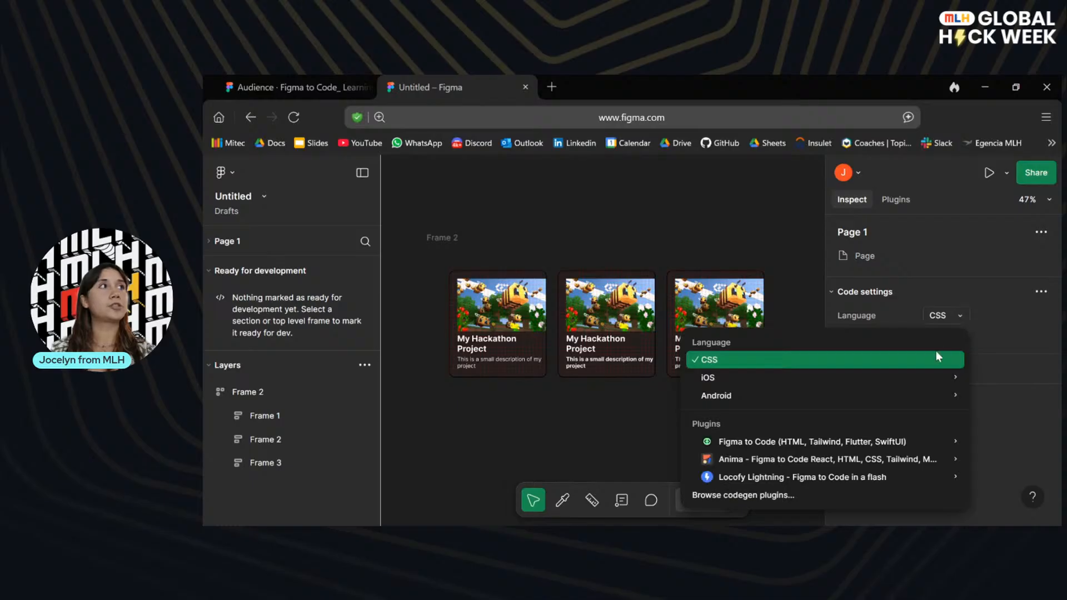
pyautogui.click(906, 361)
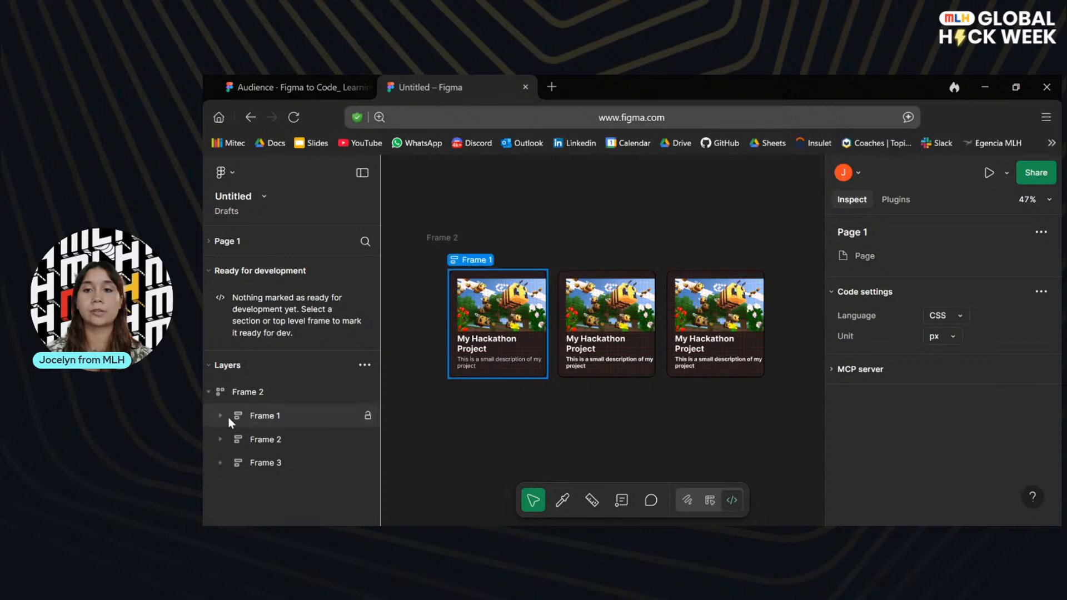
# Inspect the container frame's generated CSS for layout and style along with its colors.
pyautogui.click(498, 253)
pyautogui.scroll(-5, 949, 405)
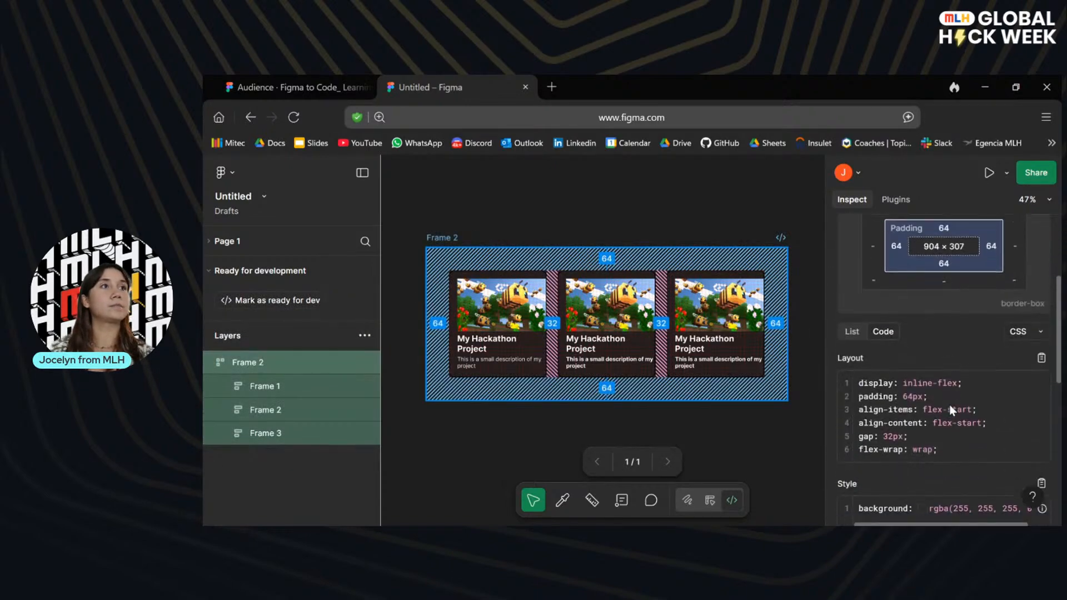
pyautogui.scroll(-2, 937, 397)
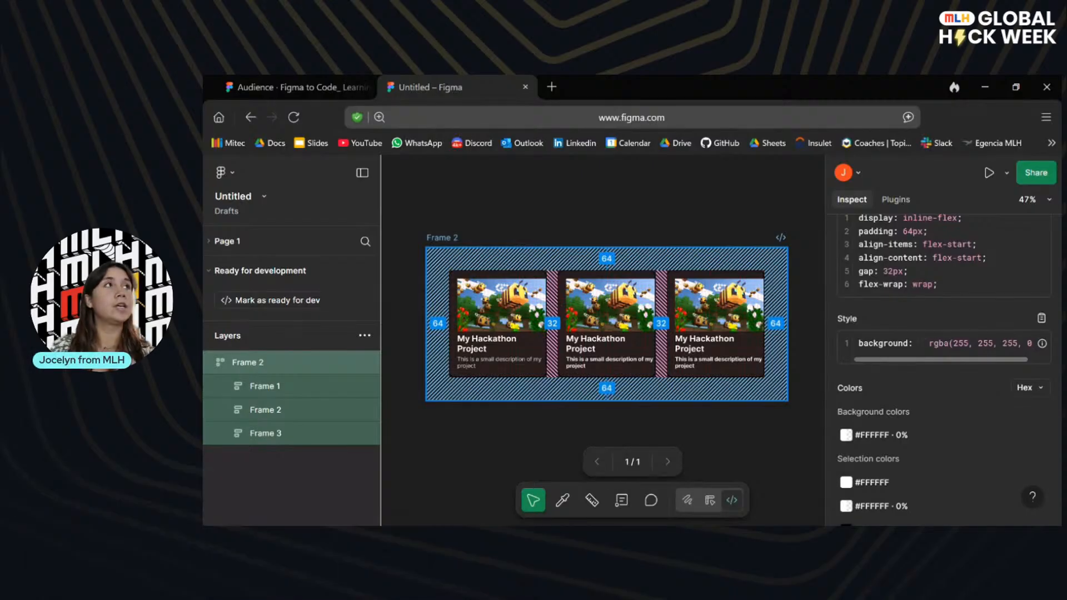
pyautogui.click(592, 219)
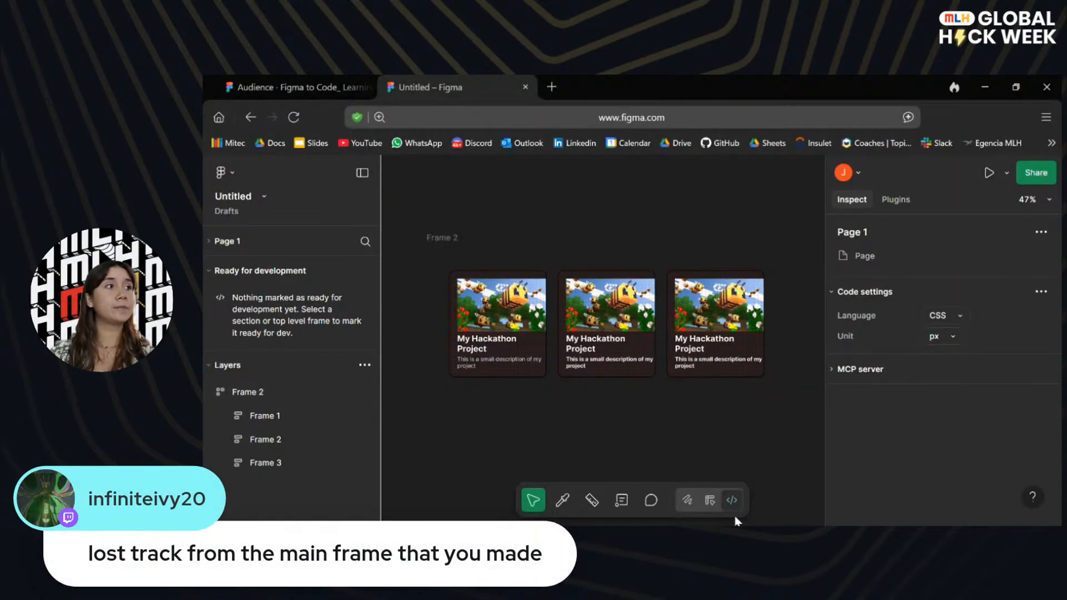
# Highlight the container frame's padding and gaps, and check the plugins view once more with nothing selected.
pyautogui.click(477, 251)
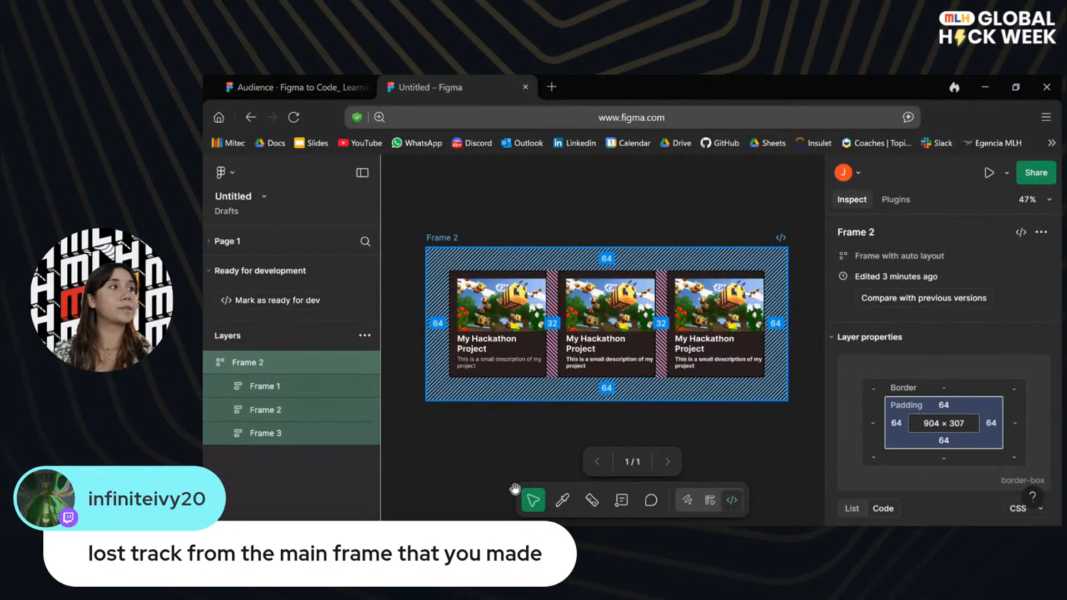
pyautogui.click(532, 445)
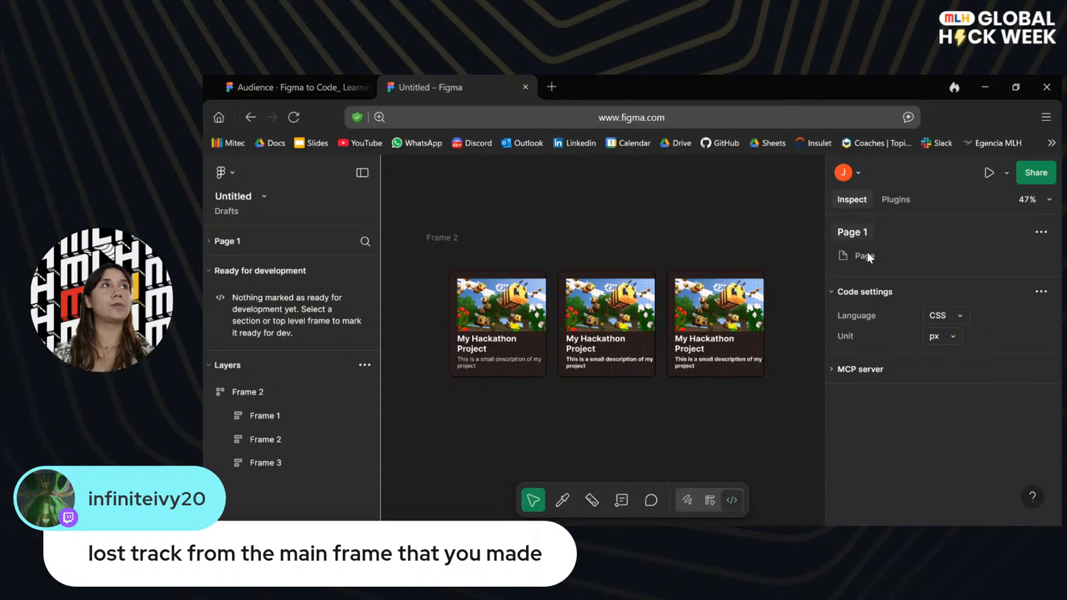
pyautogui.click(895, 198)
pyautogui.click(853, 200)
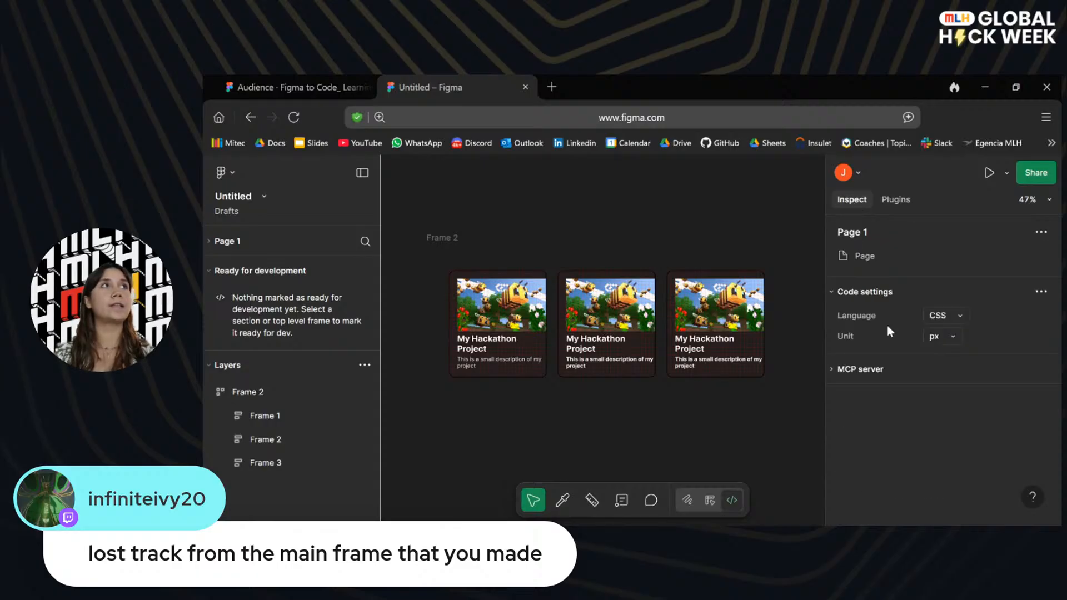
# Examine the container frame's layer properties, CSS code, colors and image assets, and deselect it.
pyautogui.click(431, 266)
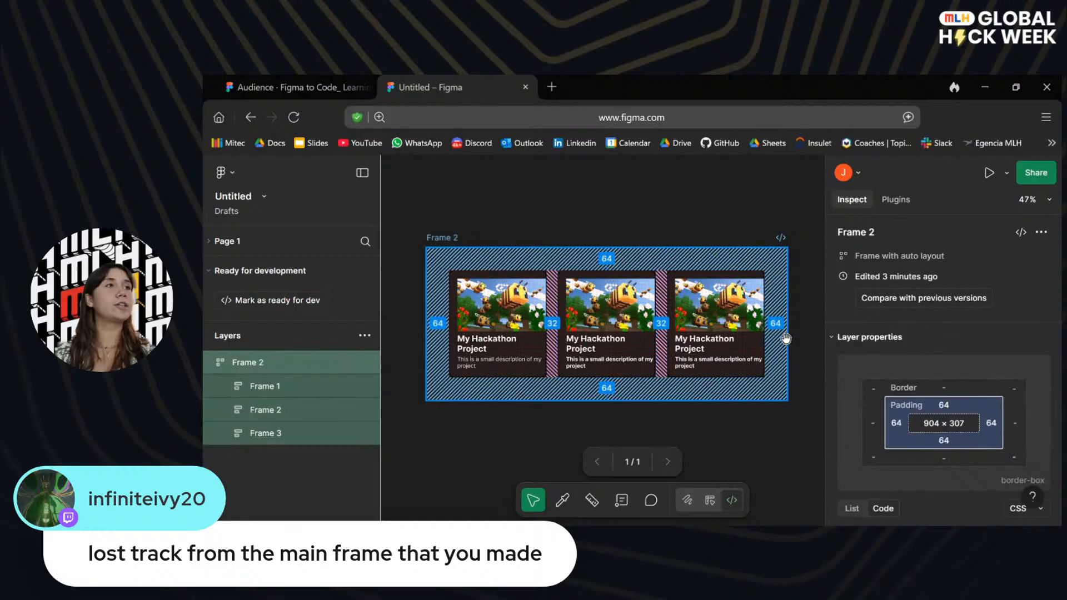
pyautogui.scroll(-1, 986, 415)
pyautogui.scroll(-10, 986, 415)
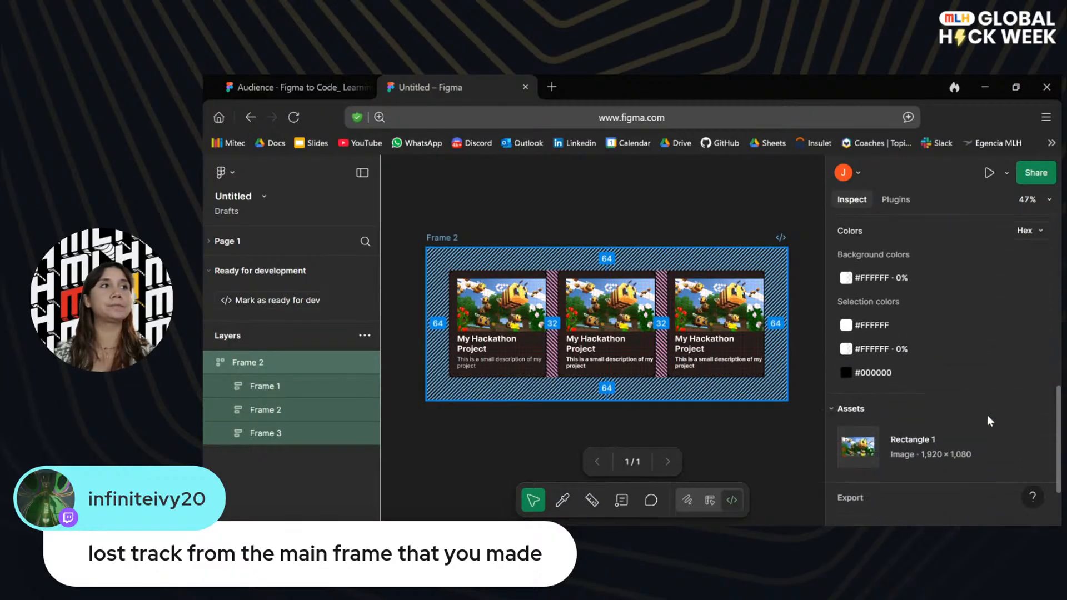
pyautogui.scroll(5, 986, 415)
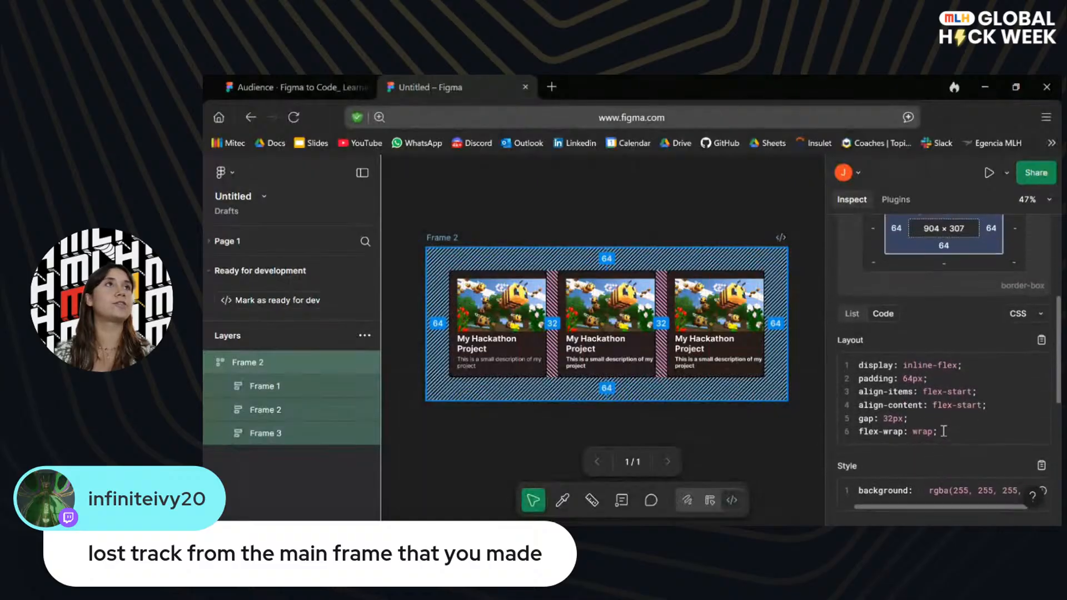
pyautogui.scroll(4, 939, 425)
pyautogui.scroll(-1, 943, 431)
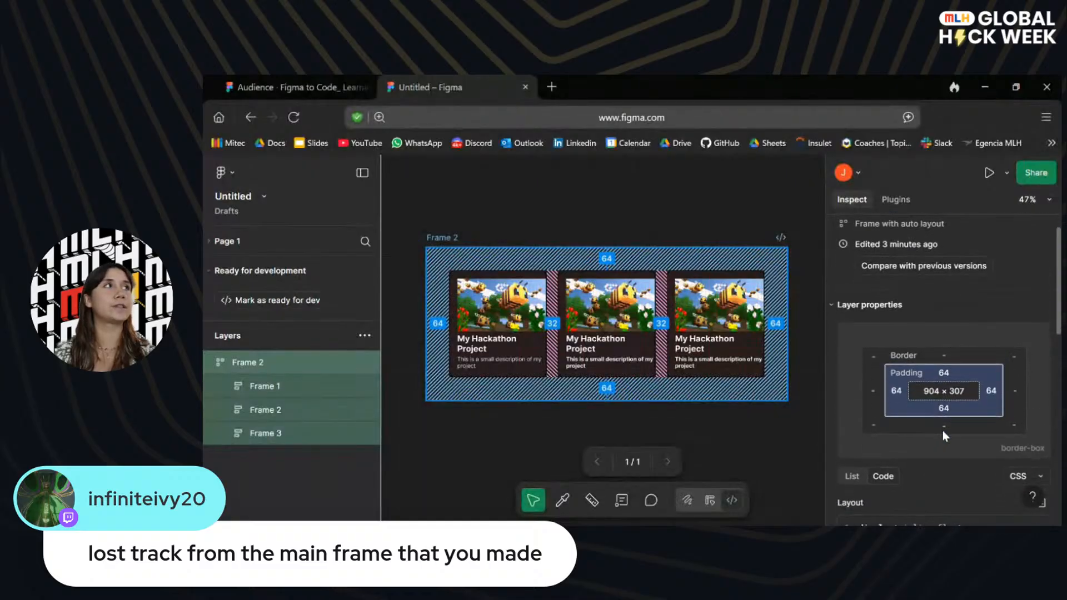
pyautogui.click(548, 196)
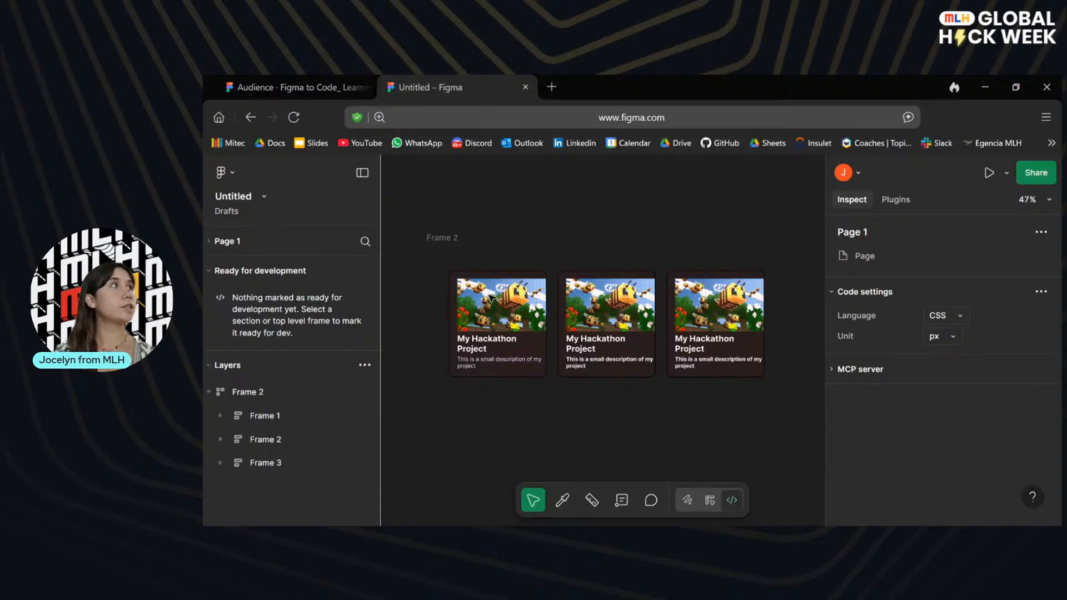
# Return to the presentation and advance to the slide about toggling between Code and Properties.
pyautogui.click(323, 81)
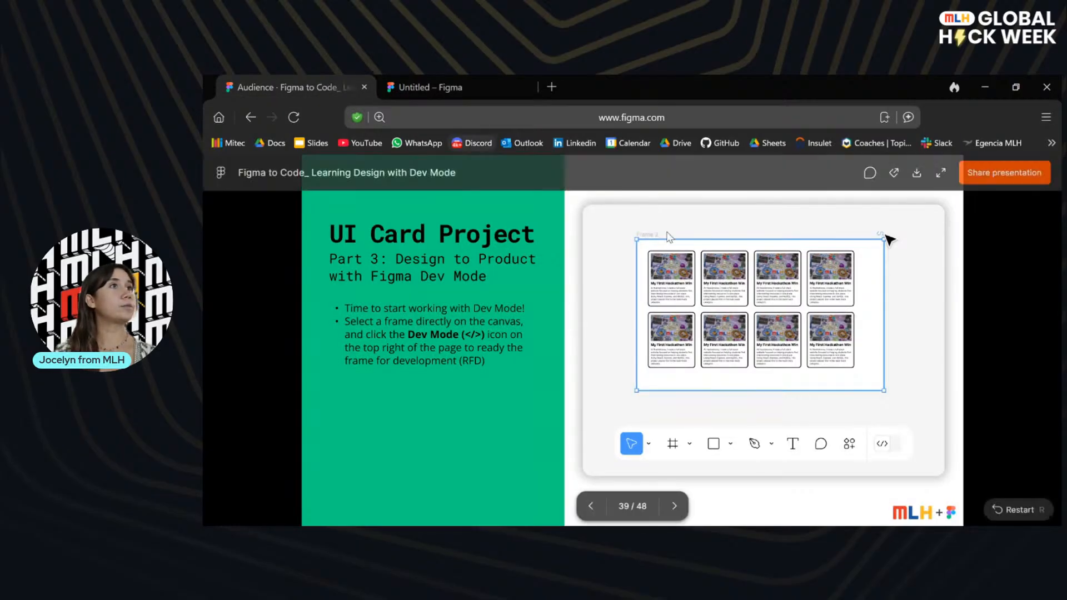
pyautogui.click(674, 506)
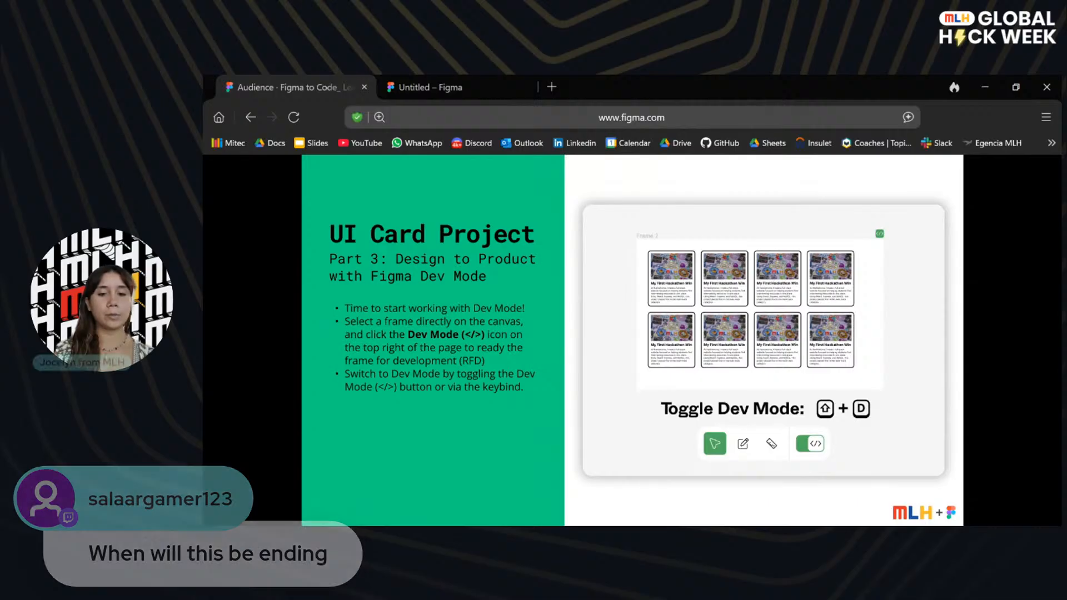
pyautogui.click(943, 389)
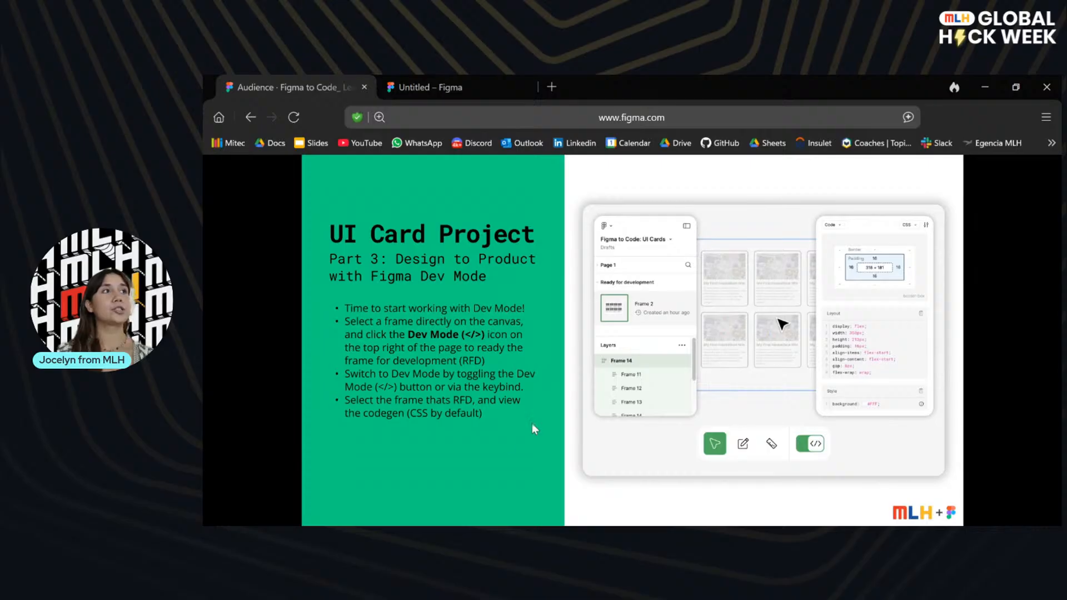
pyautogui.click(937, 420)
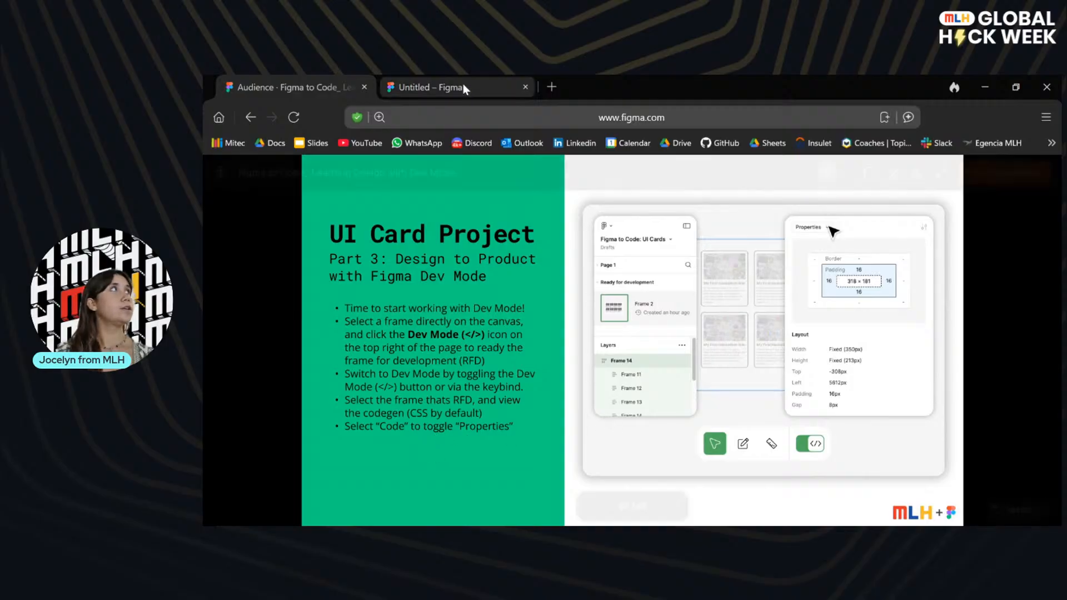
# Switch to the design file and look at the copy and plugin options offered for the container frame.
pyautogui.click(488, 84)
pyautogui.click(444, 237)
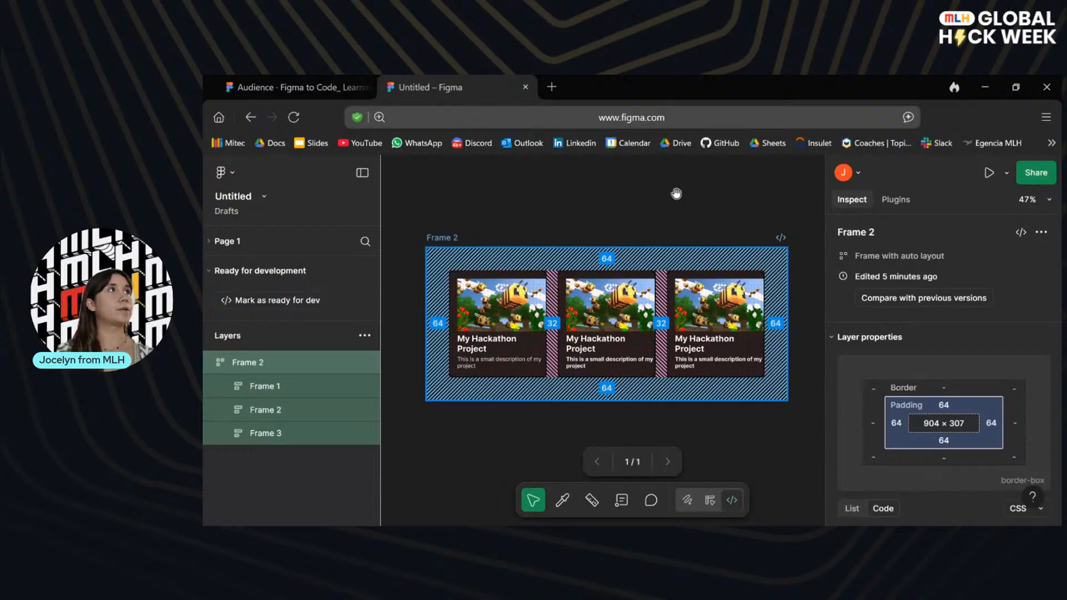
pyautogui.press('Escape')
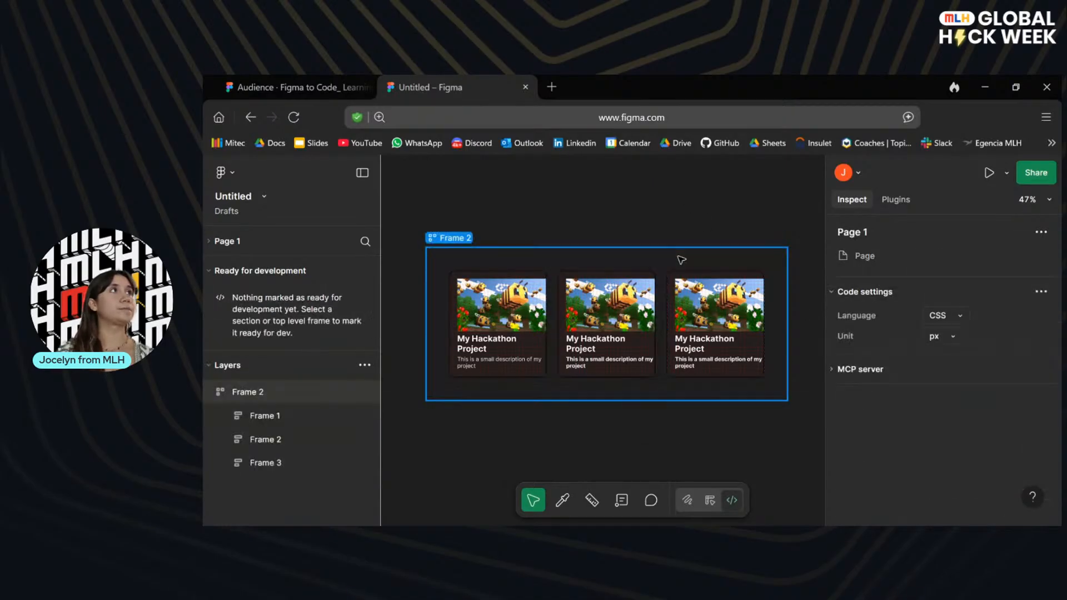
pyautogui.rightClick(454, 239)
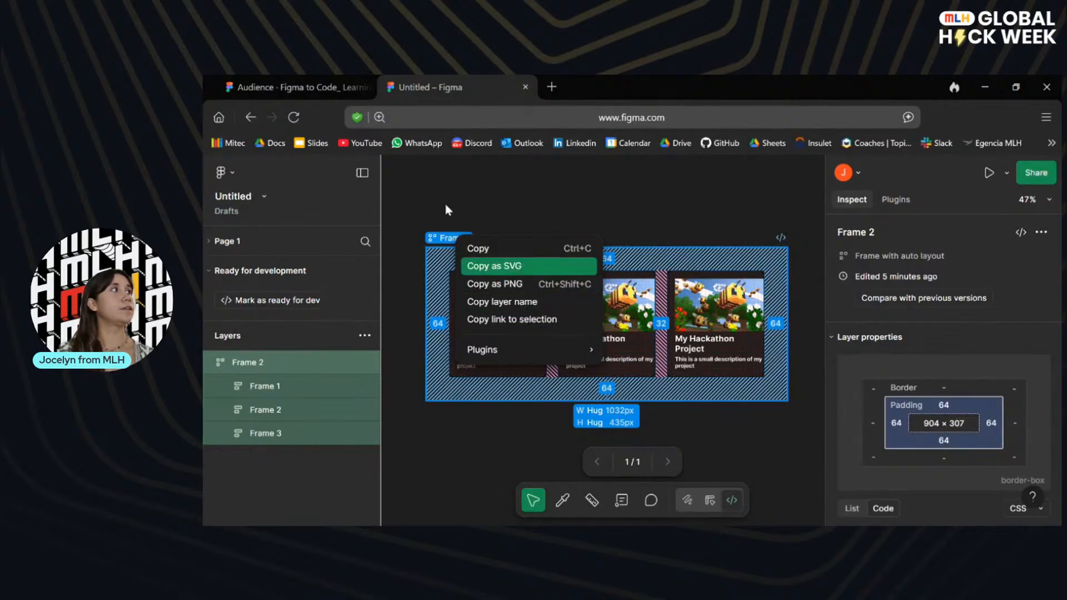
# Show the presentation's codegen slide, and set the container frame's code language to SwiftUI under iOS in the design file.
pyautogui.click(294, 77)
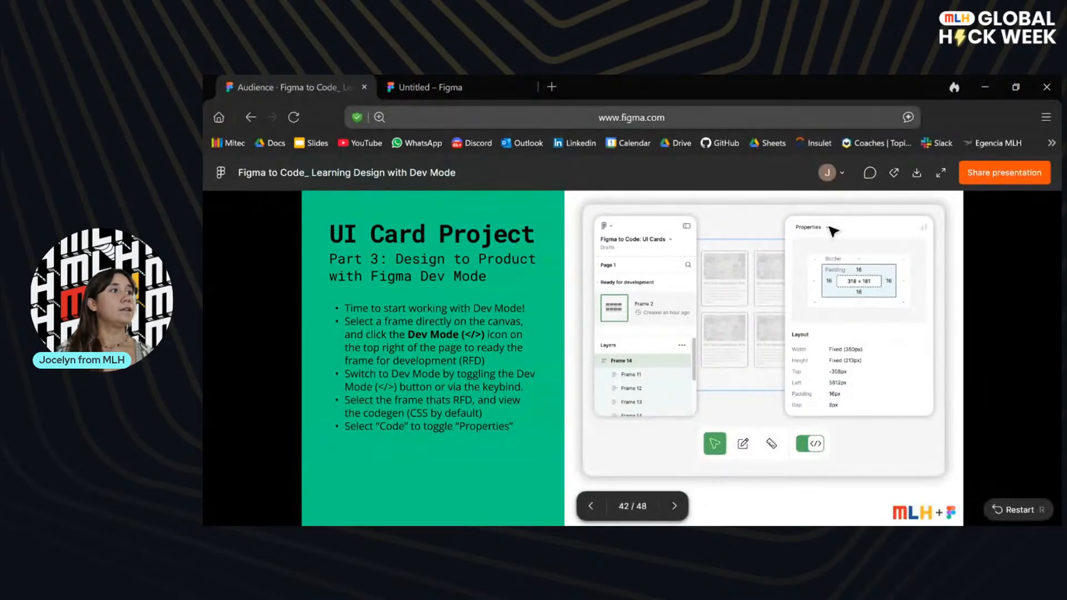
pyautogui.click(671, 505)
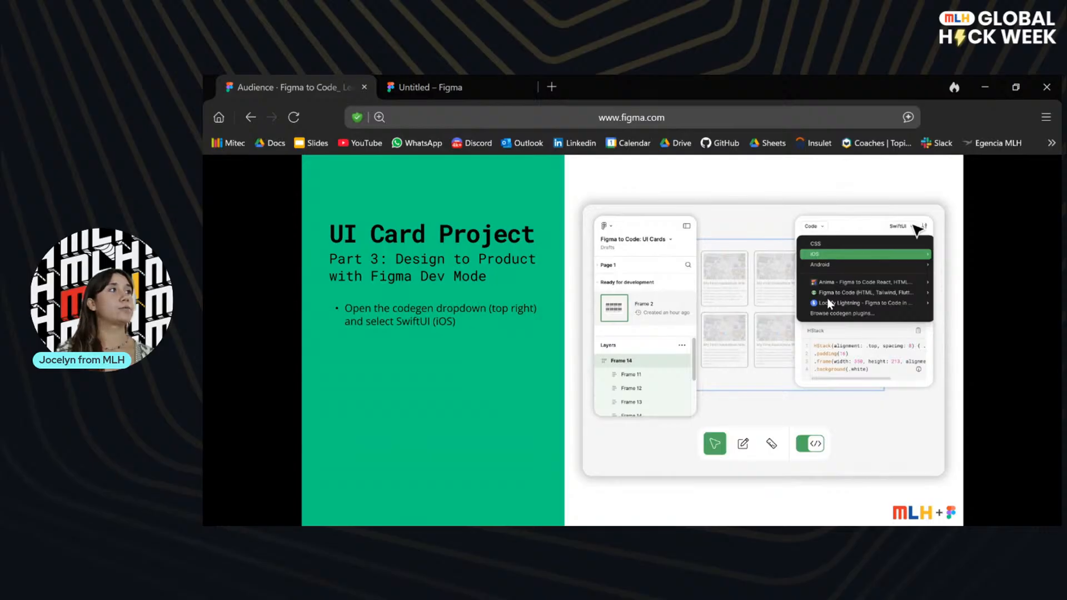
pyautogui.click(438, 84)
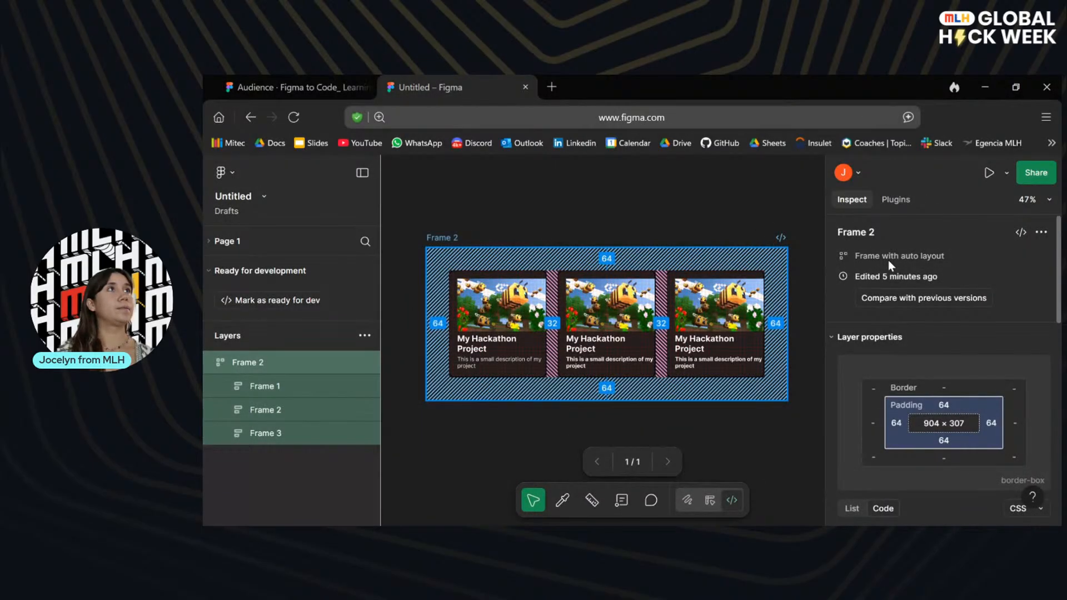
pyautogui.click(734, 213)
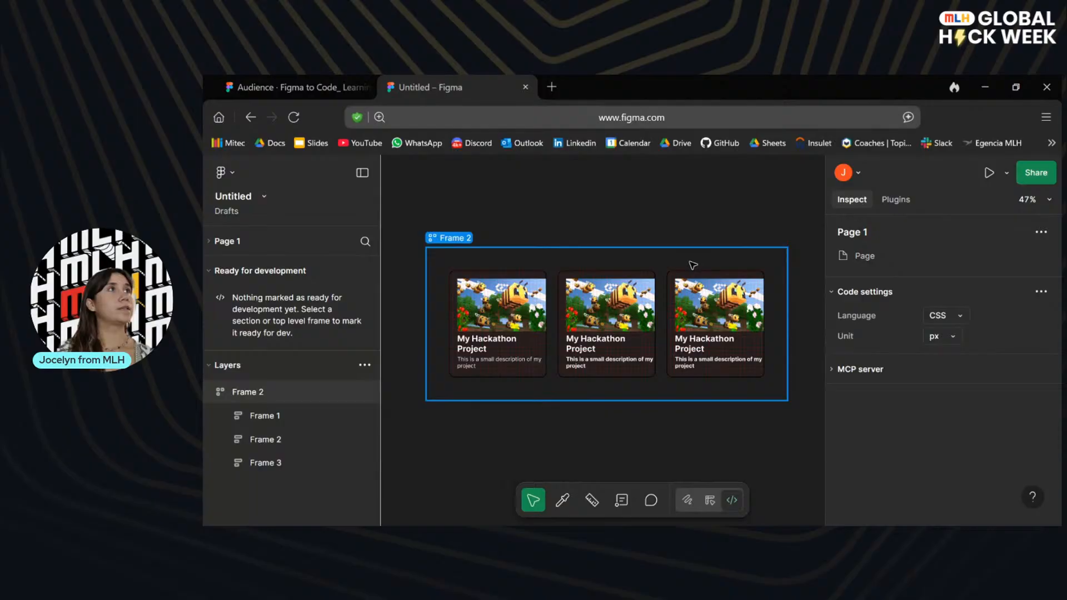
pyautogui.click(693, 265)
pyautogui.scroll(-3, 965, 298)
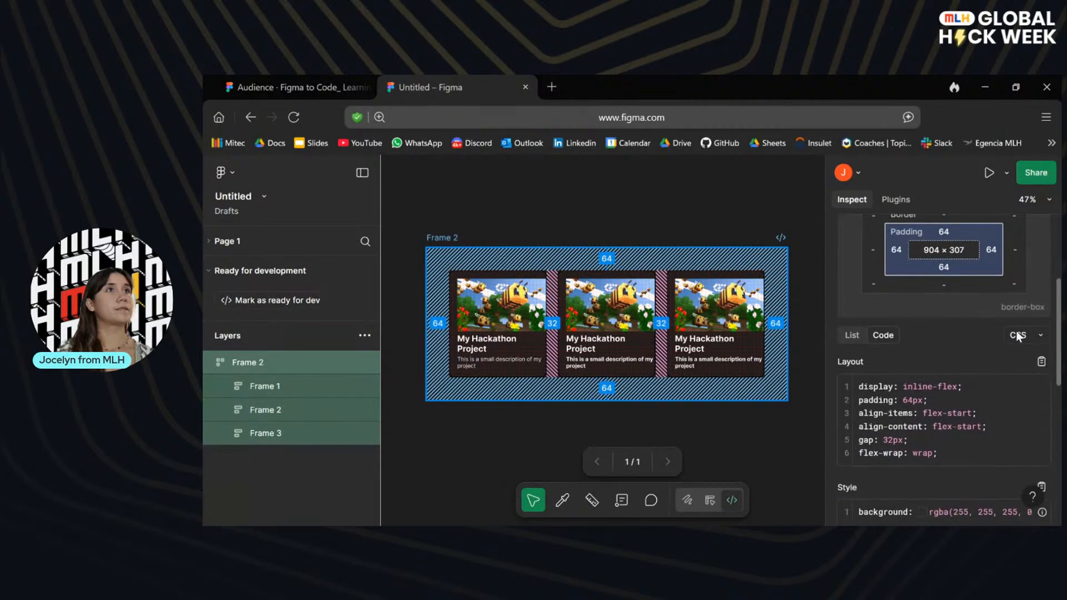
pyautogui.click(1018, 336)
pyautogui.moveTo(931, 412)
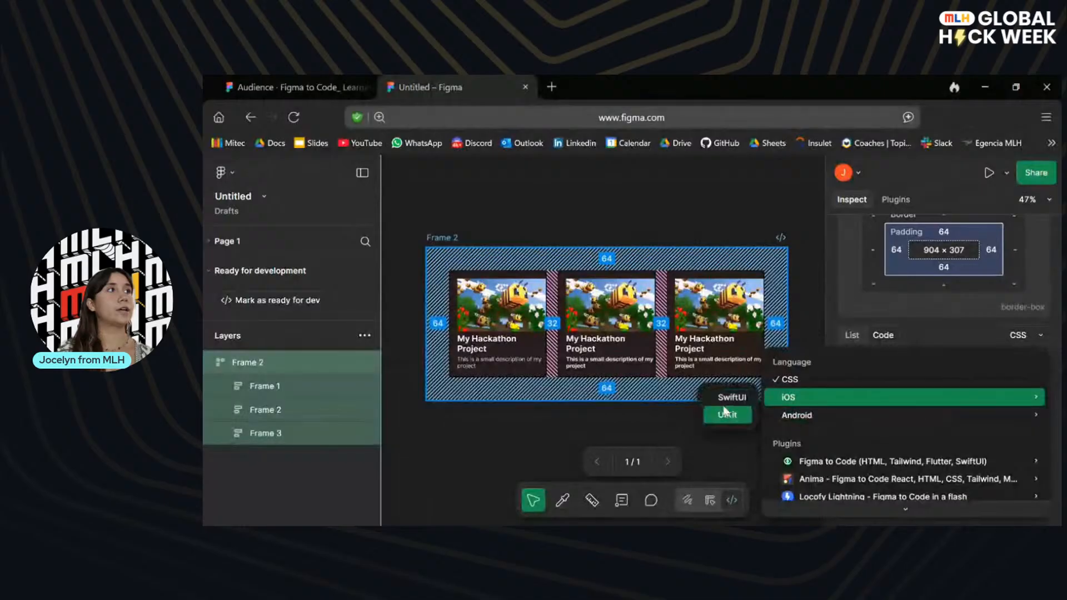
pyautogui.click(731, 397)
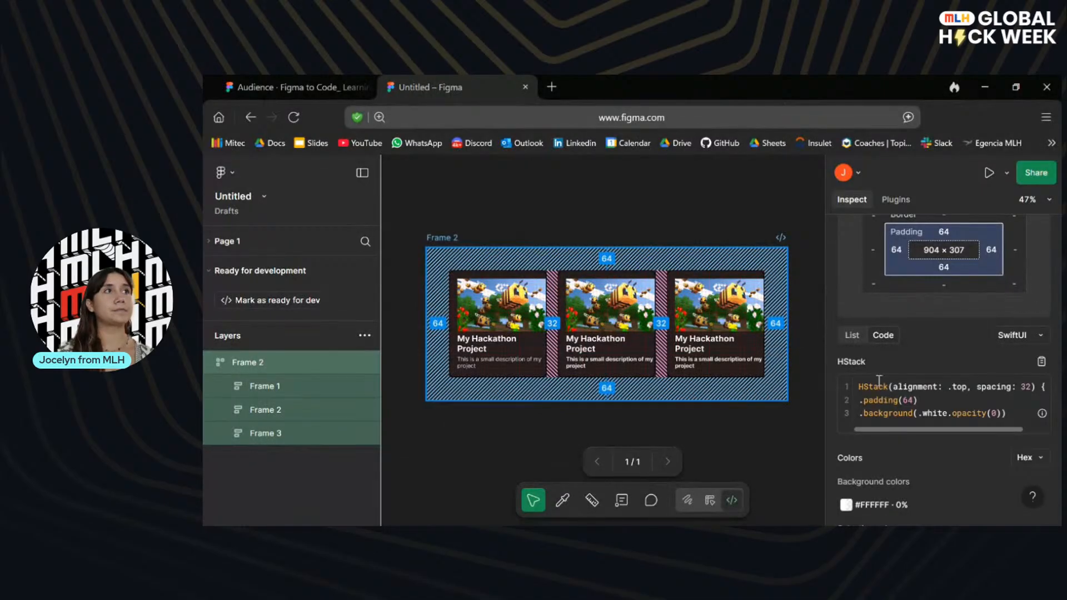
# Advance the presentation through the third-party codegen and HTML export slides to the one about creating and opening an .html file.
pyautogui.click(294, 87)
pyautogui.press('Right')
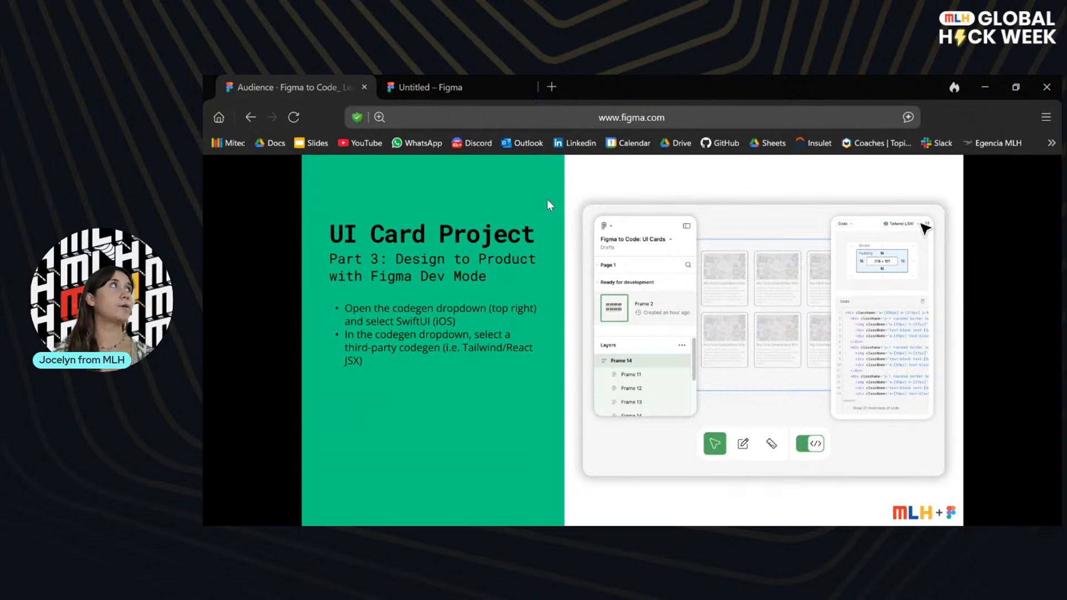
pyautogui.click(450, 87)
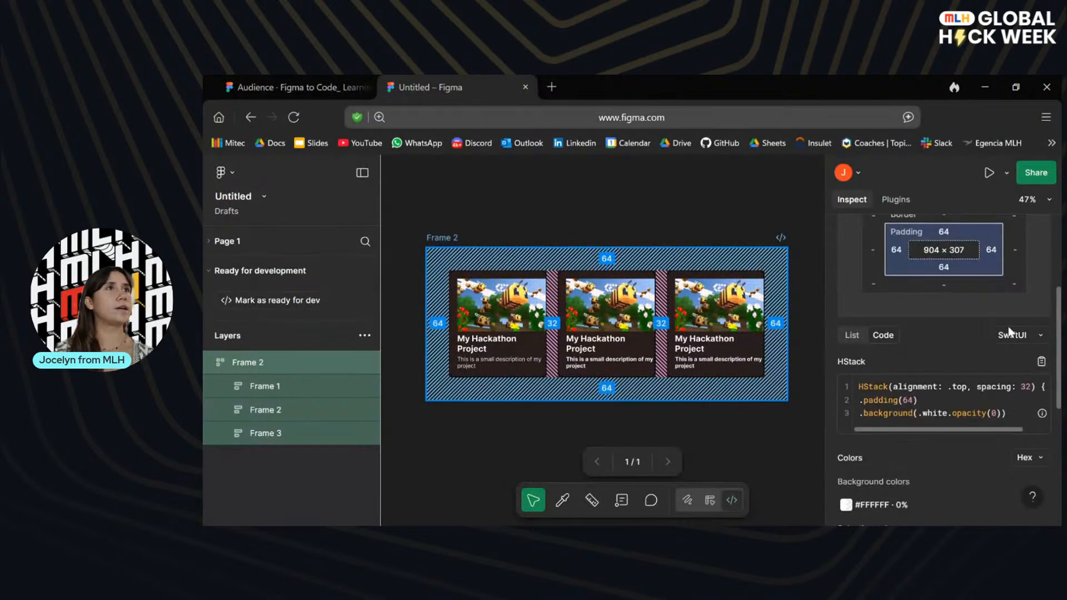
pyautogui.click(289, 81)
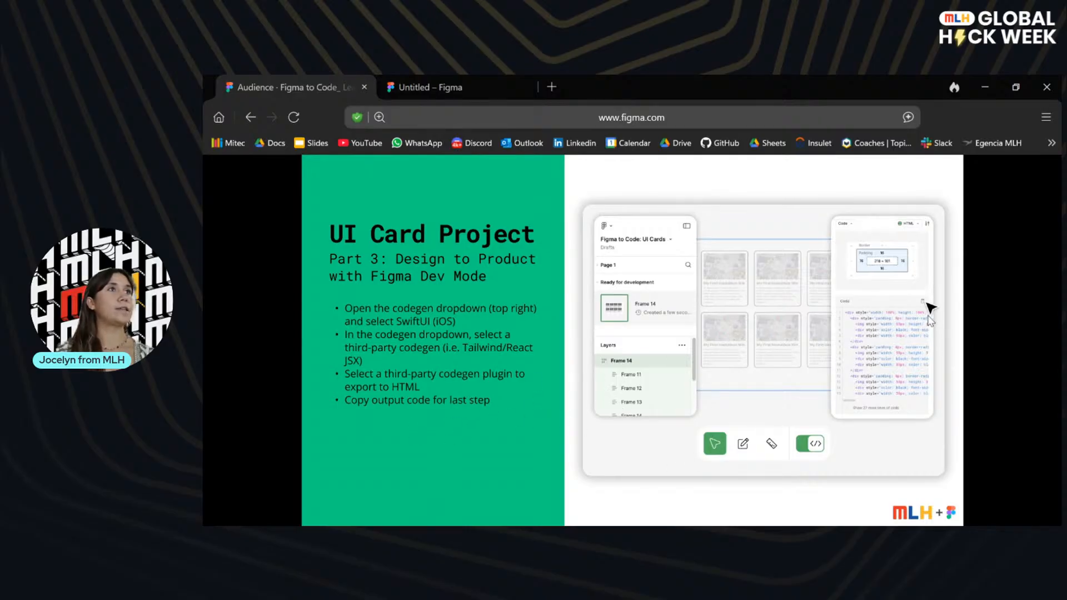
pyautogui.click(930, 321)
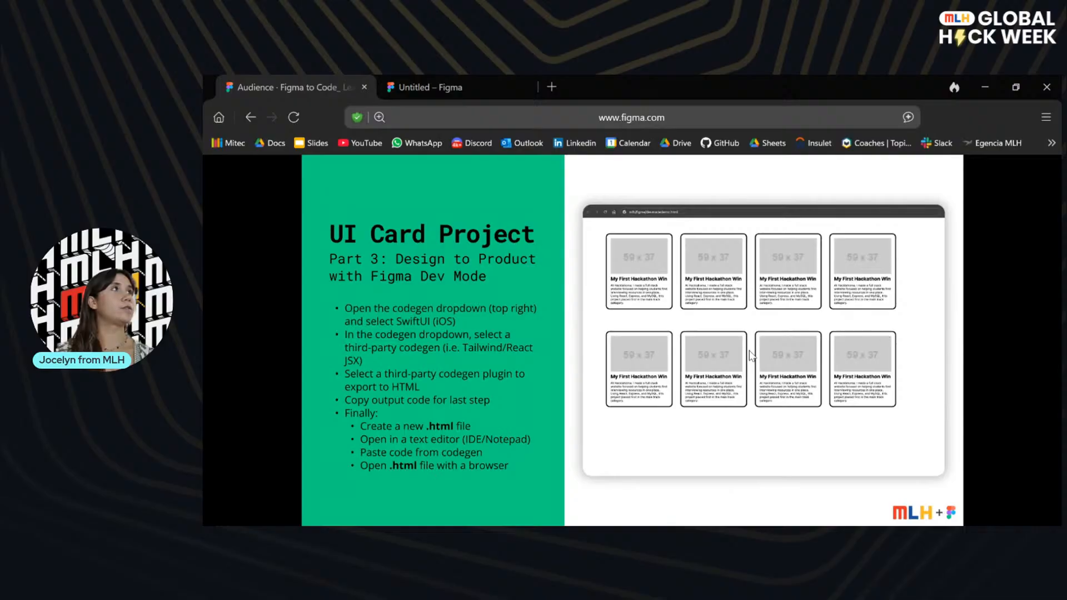
# Switch to the design file and examine the container frame's SwiftUI code, colors and layer properties.
pyautogui.click(456, 79)
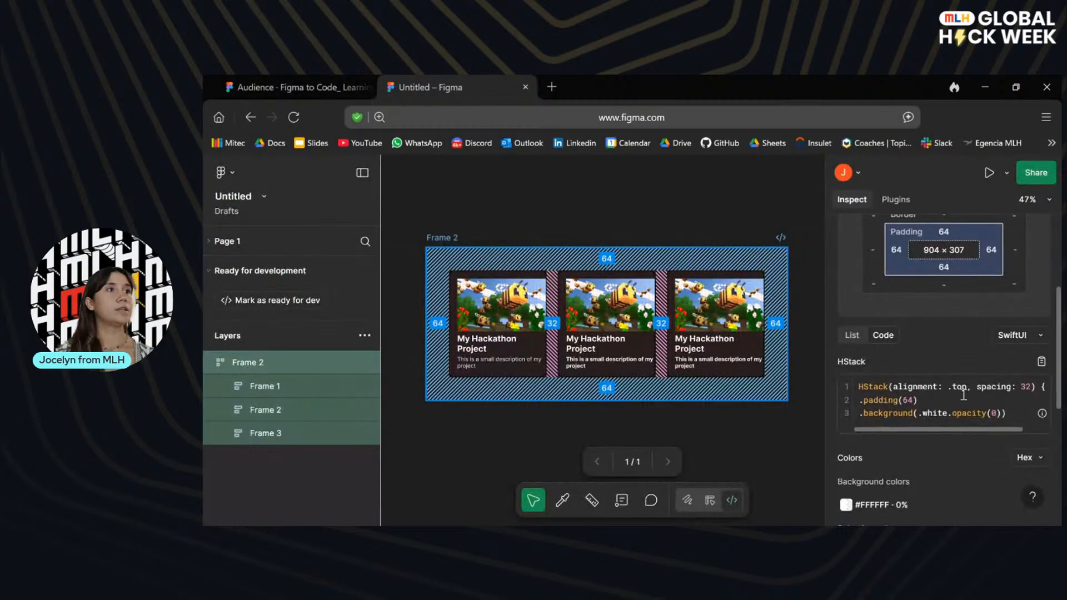
pyautogui.scroll(-3, 975, 434)
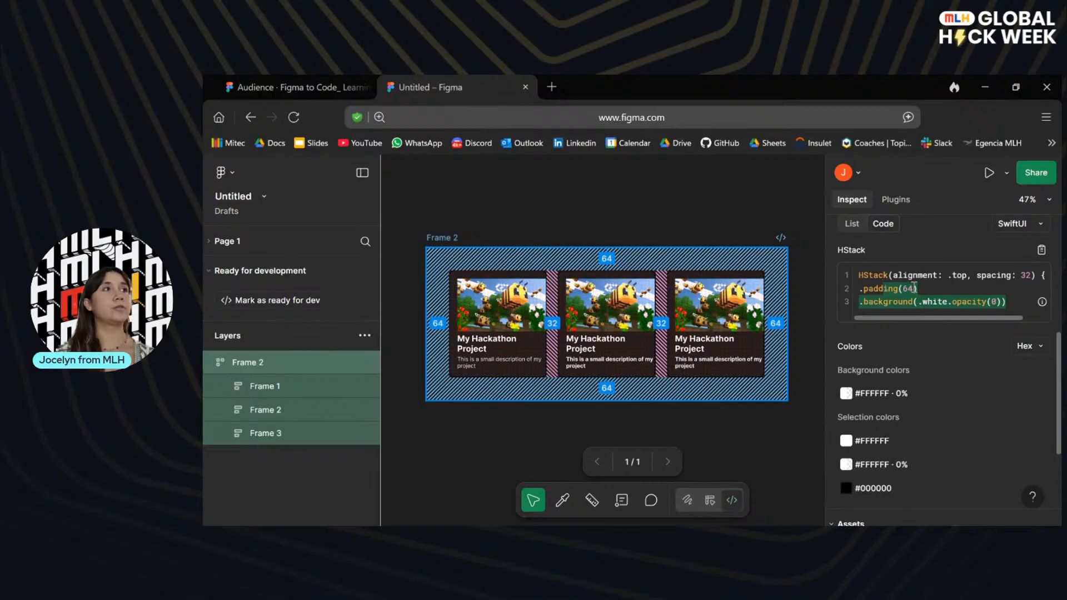
pyautogui.scroll(-4, 972, 316)
pyautogui.scroll(5, 973, 315)
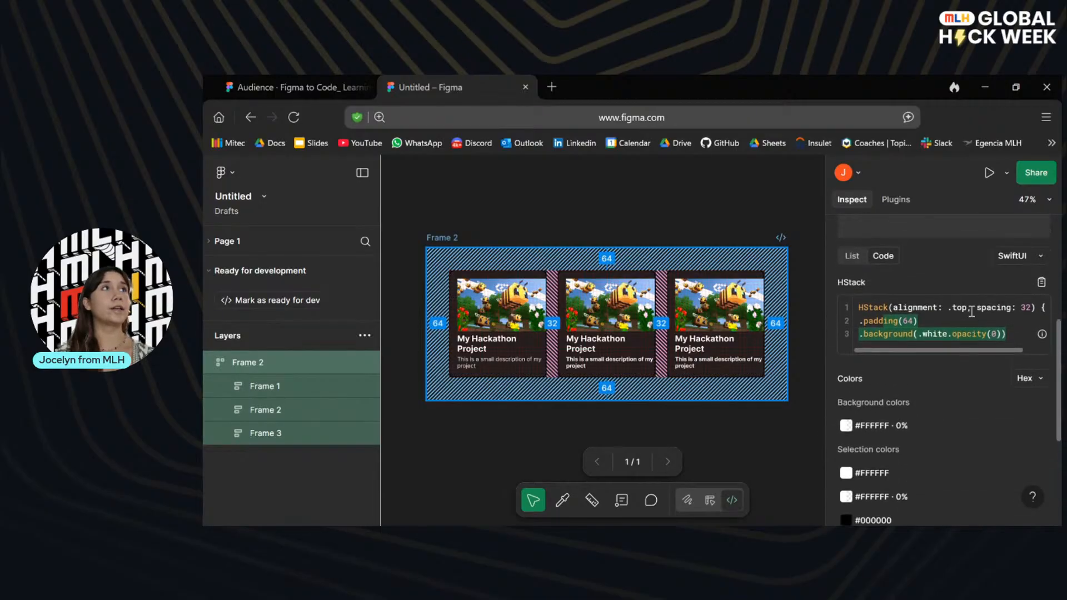
pyautogui.scroll(3, 970, 317)
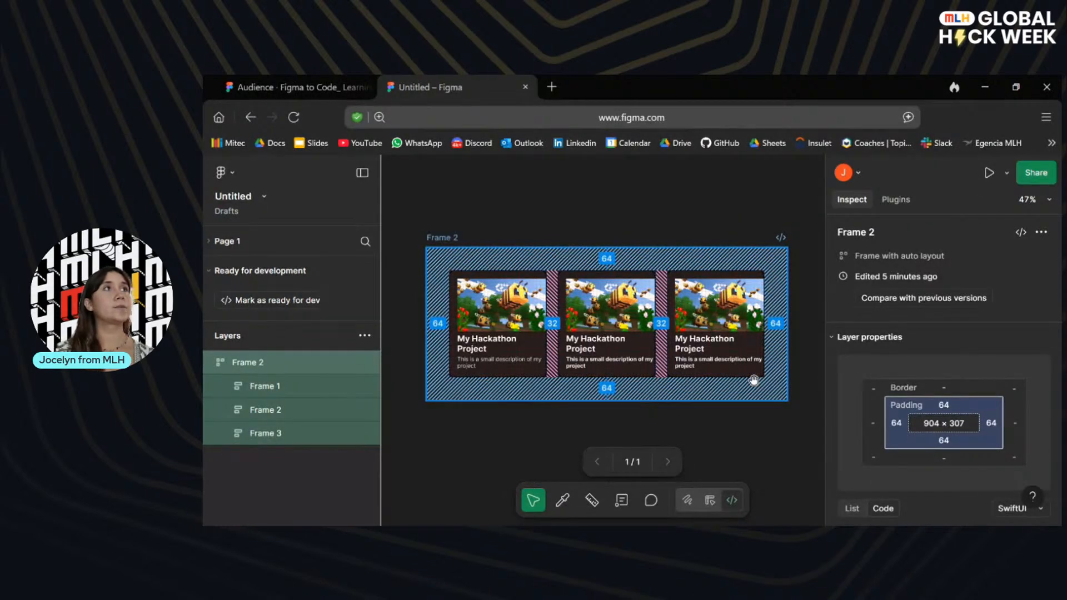
pyautogui.scroll(-4, 962, 362)
pyautogui.scroll(-5, 963, 363)
pyautogui.scroll(5, 962, 362)
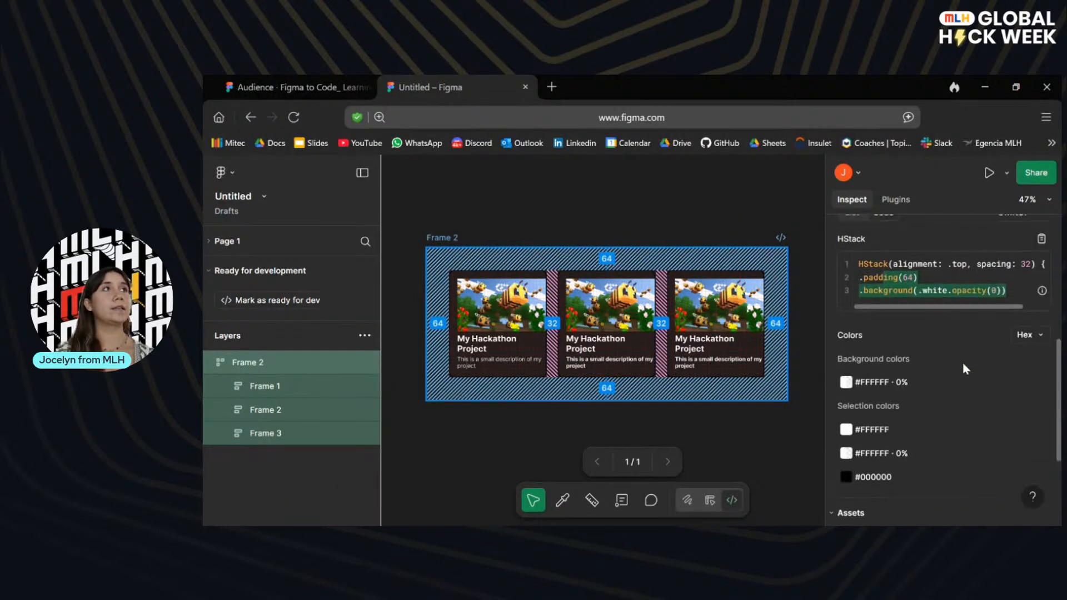
# Set the container frame's code language to CSS and review its layout code, colors and assets.
pyautogui.click(1043, 284)
pyautogui.click(1033, 291)
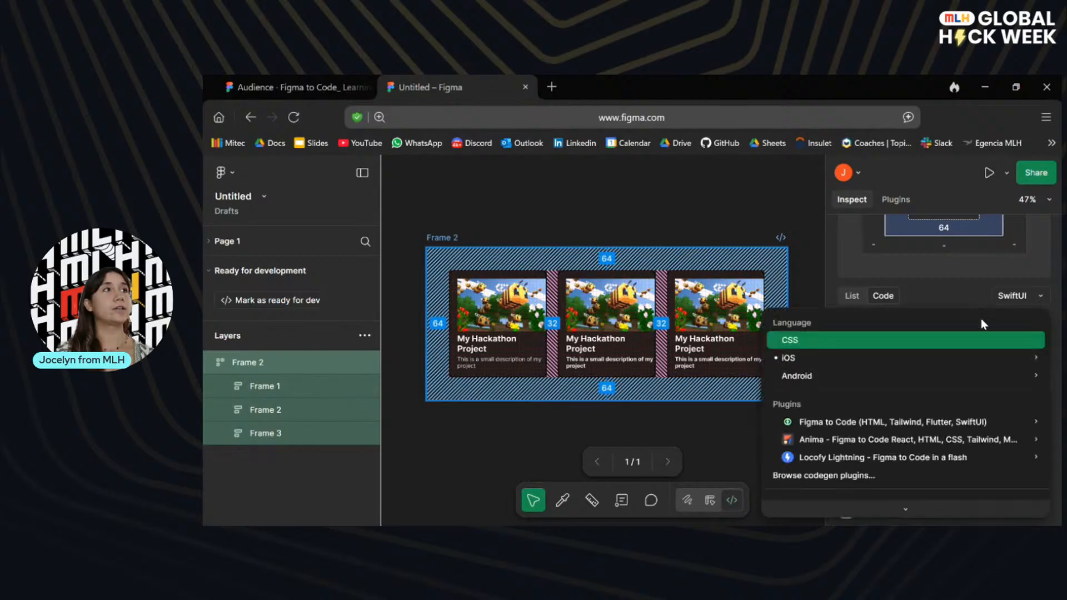
pyautogui.click(789, 338)
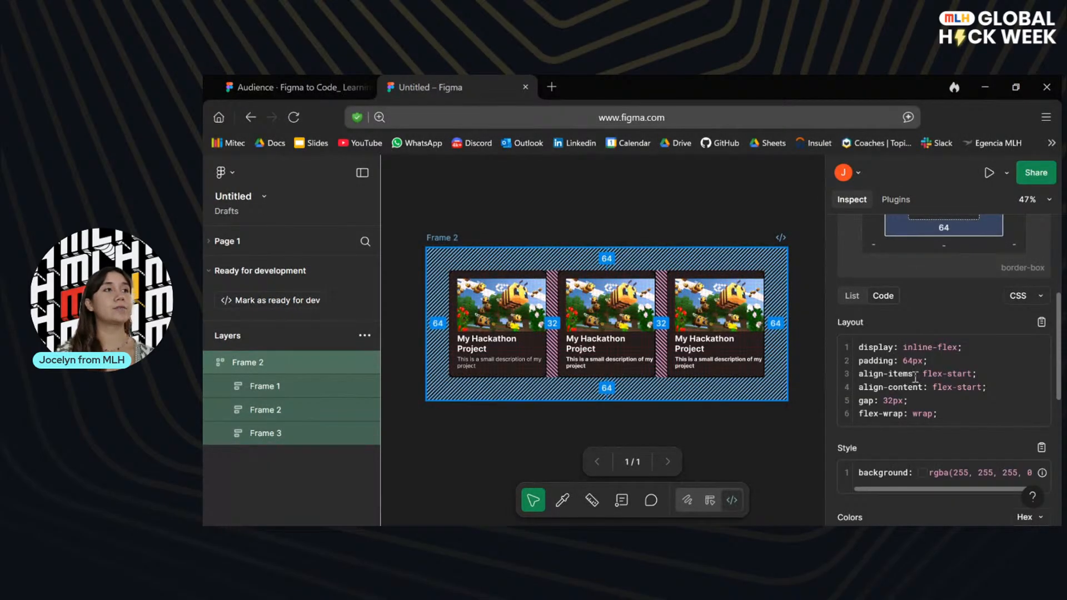
pyautogui.scroll(-3, 912, 377)
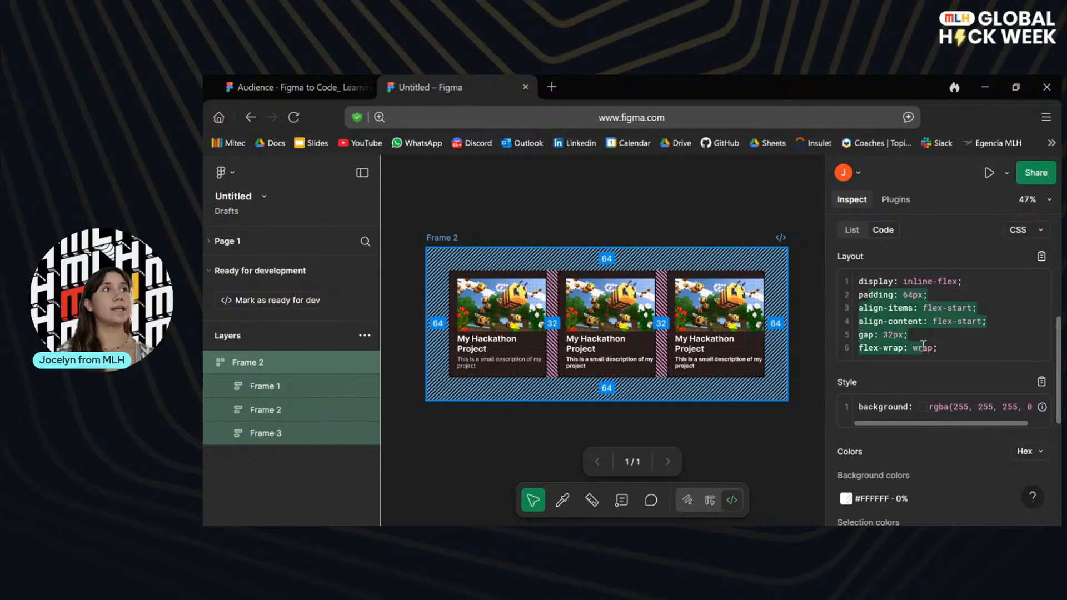
pyautogui.scroll(-8, 928, 400)
pyautogui.scroll(-2, 928, 400)
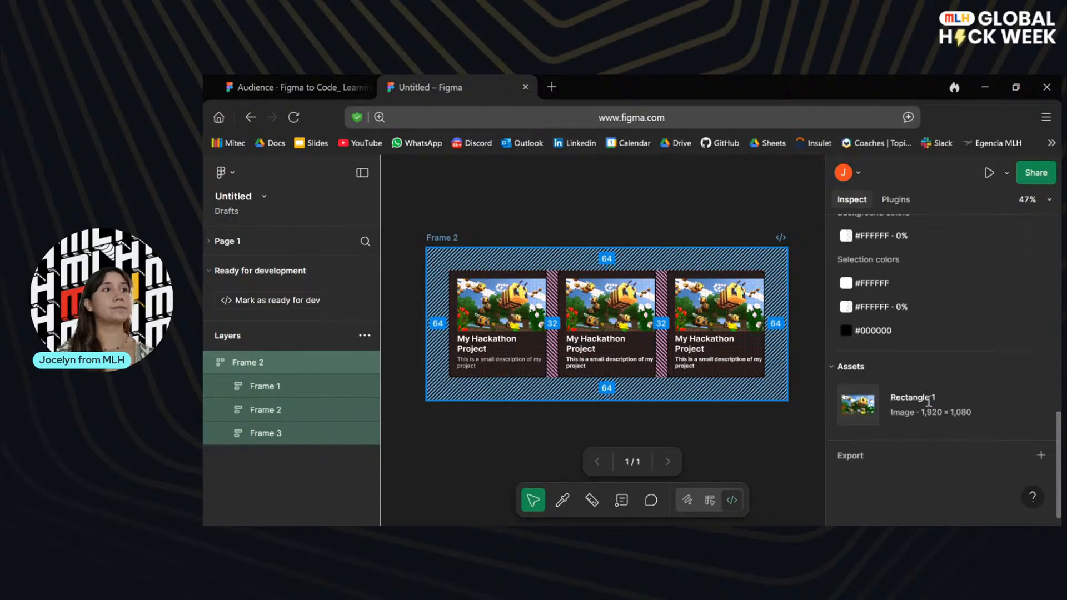
# Add a 1x PNG export setting to the container frame and look at the other available file formats.
pyautogui.scroll(-1, 865, 399)
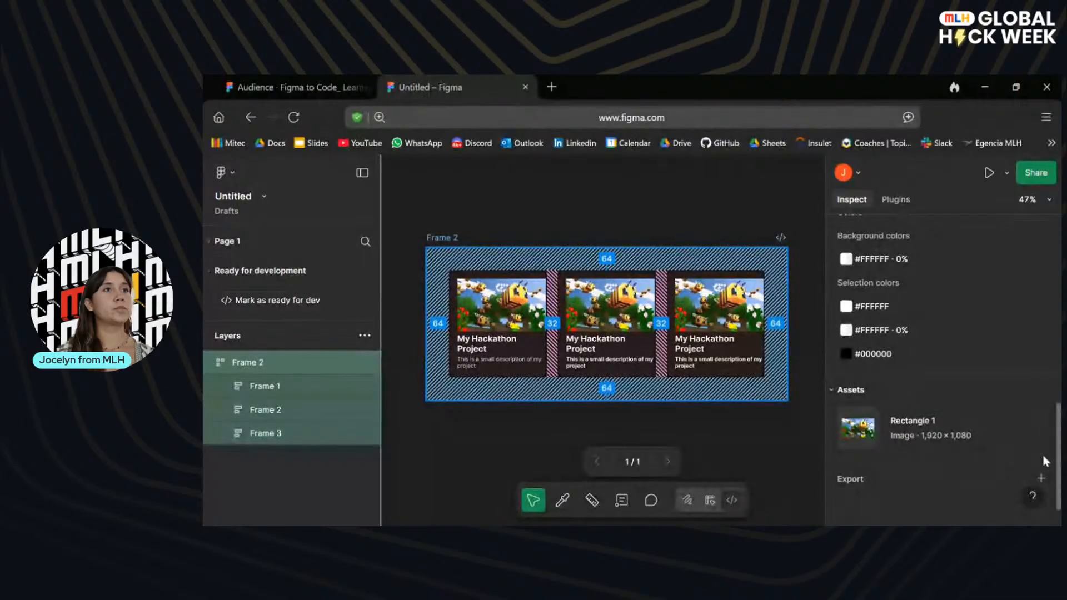
pyautogui.click(1042, 477)
pyautogui.scroll(-2, 959, 471)
pyautogui.scroll(-2, 958, 472)
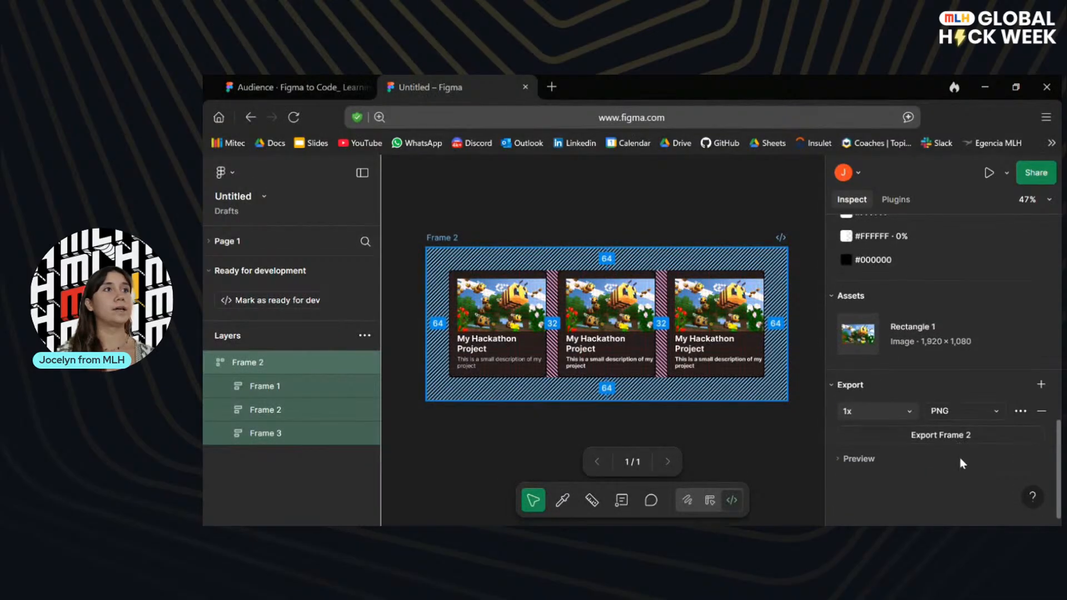
pyautogui.click(976, 410)
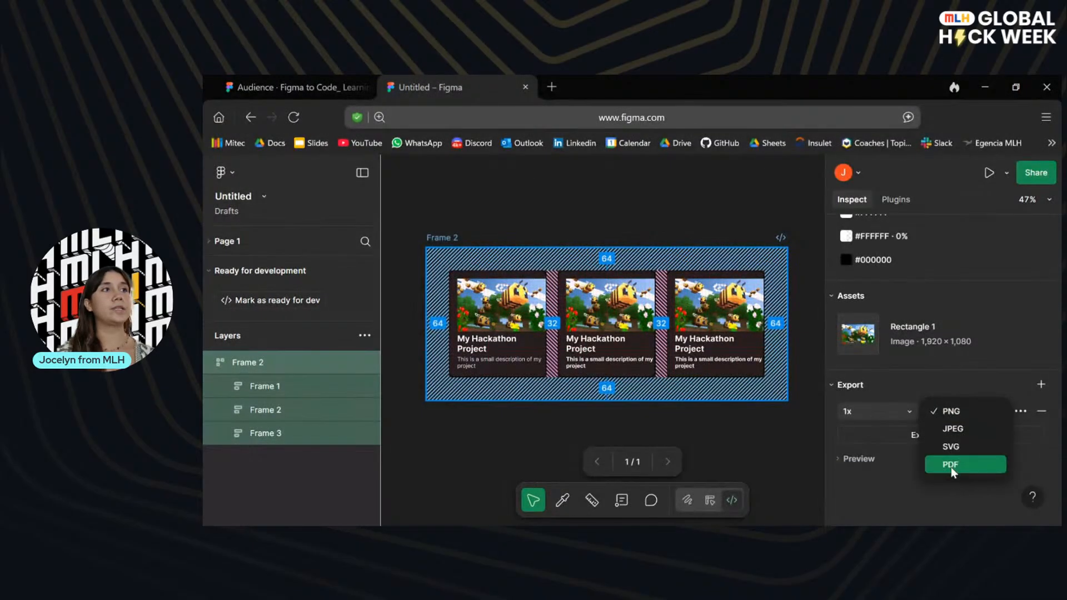
pyautogui.click(877, 503)
# Look at the container frame's additional developer options and mark the frame as ready for development.
pyautogui.scroll(5, 910, 416)
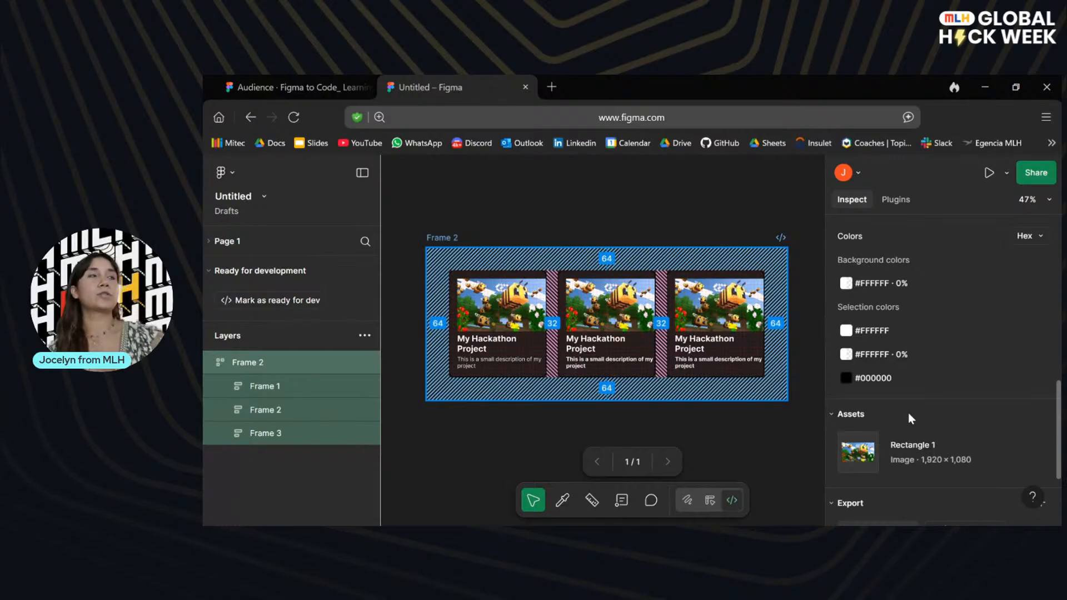
pyautogui.scroll(5, 916, 277)
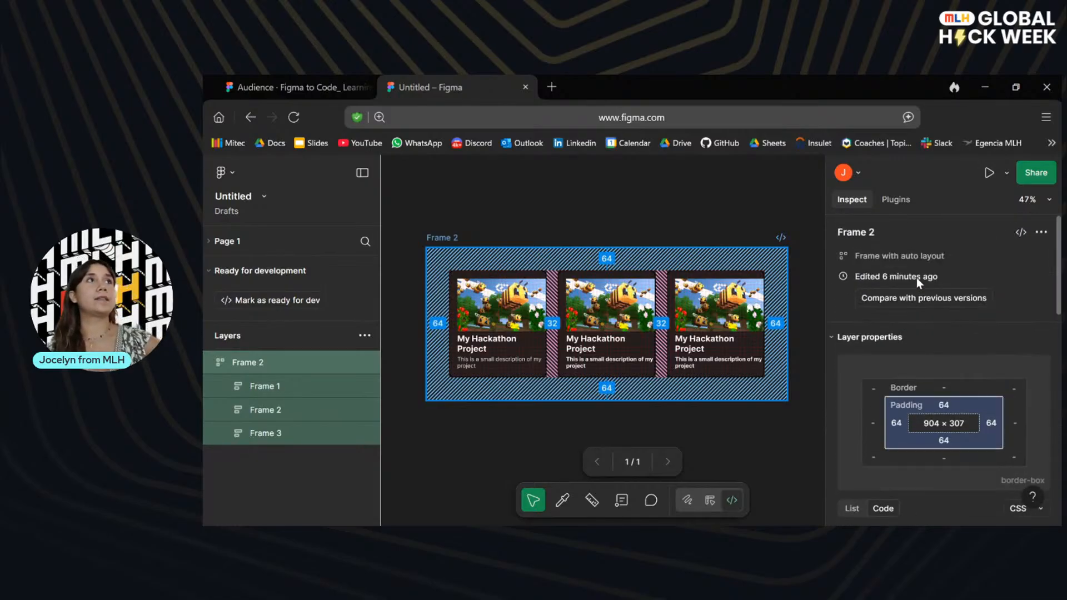
pyautogui.click(1042, 233)
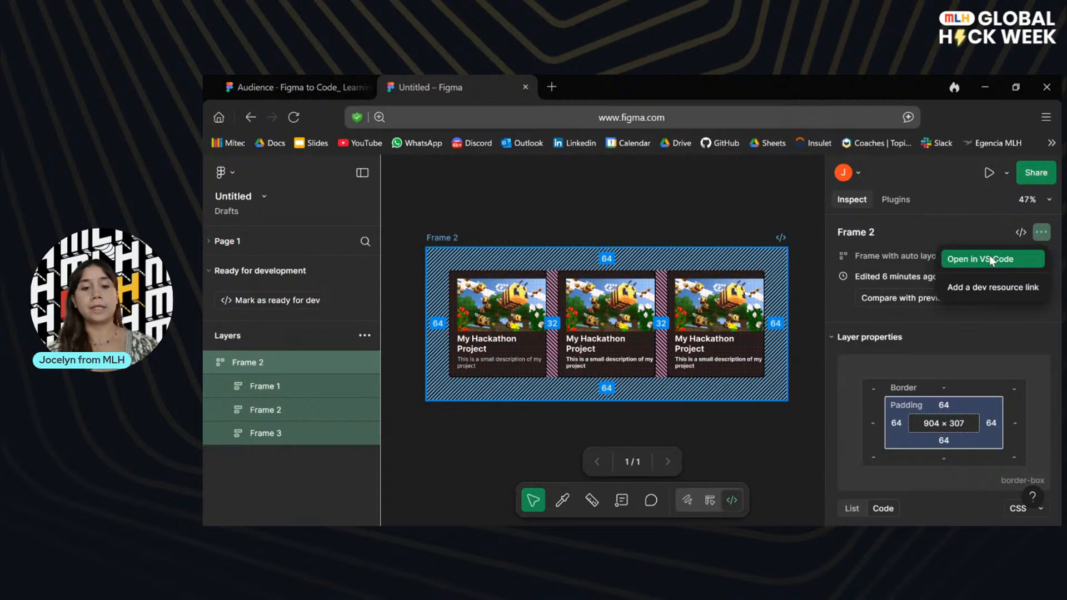
pyautogui.click(1020, 232)
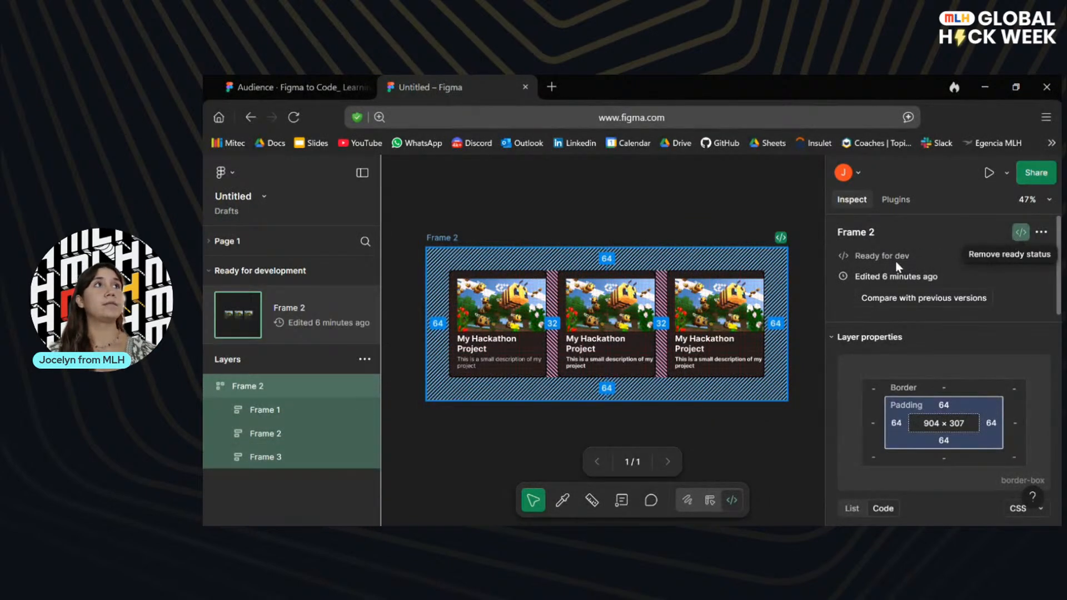
# Search the Dev Mode plugins for "flutter".
pyautogui.scroll(-5, 884, 407)
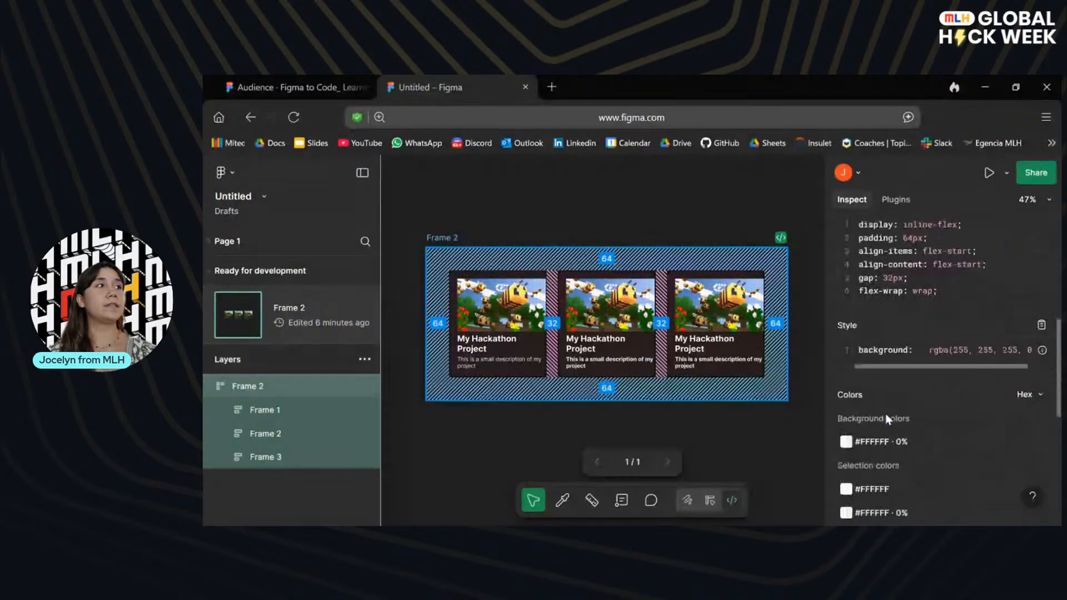
pyautogui.scroll(5, 884, 411)
pyautogui.click(894, 198)
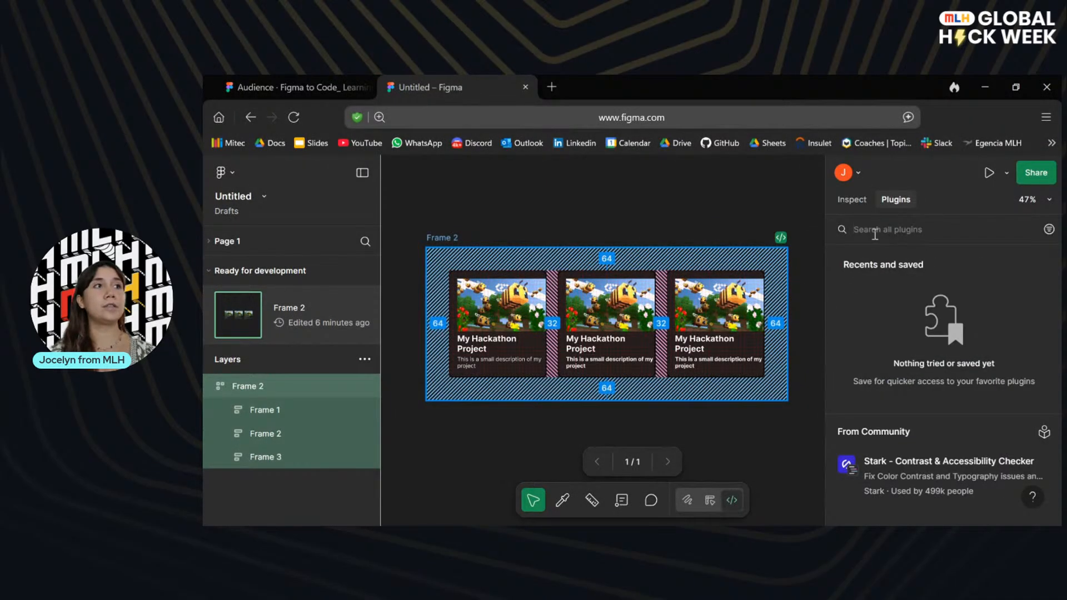
pyautogui.write('flutter')
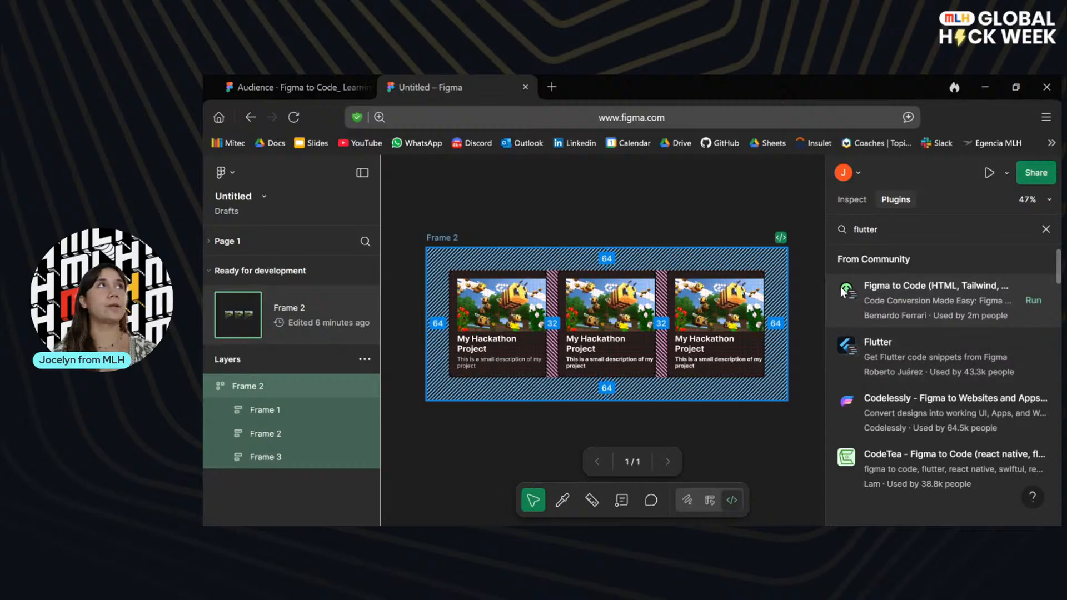
# Return to the presentation and show the "Voilà, that is it!" slide.
pyautogui.click(295, 87)
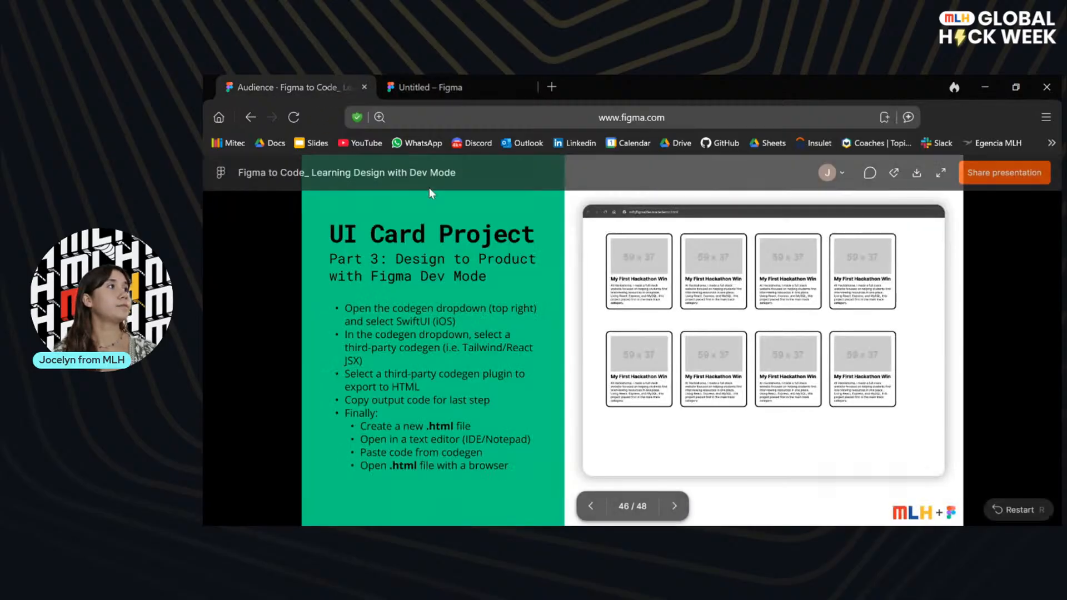
pyautogui.click(672, 506)
pyautogui.click(672, 506)
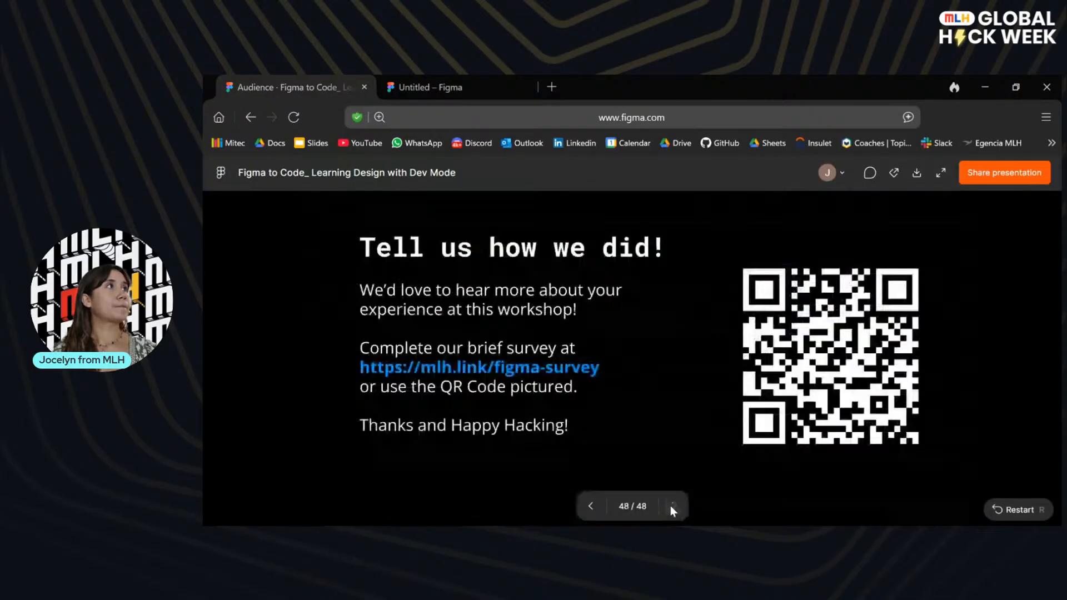
pyautogui.click(589, 505)
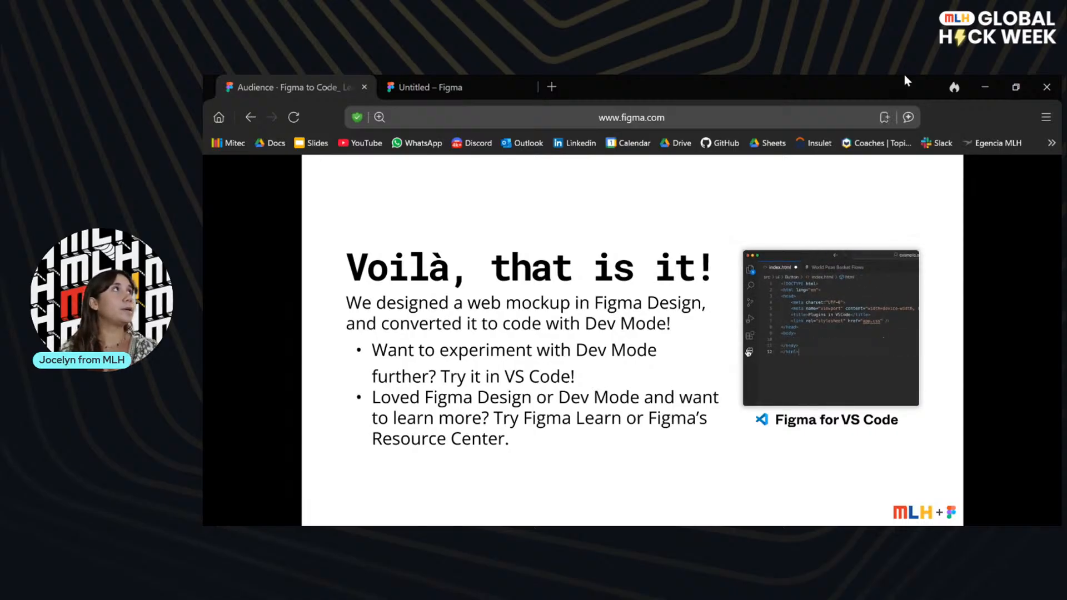
# Switch to the design file, look at the container frame's sharing options, and return to inspecting the frame.
pyautogui.click(472, 79)
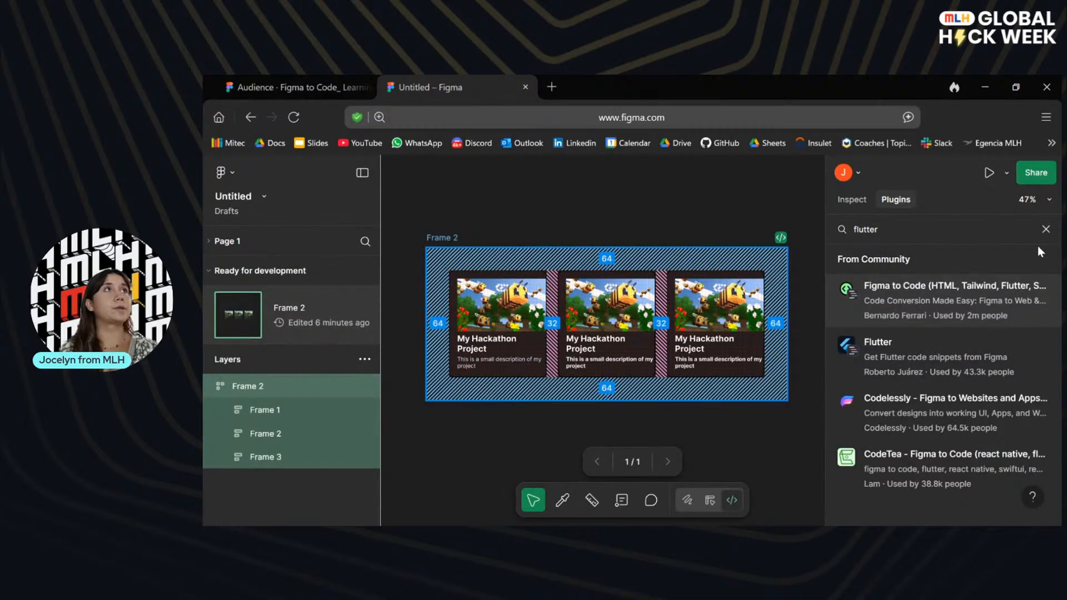
pyautogui.click(1037, 171)
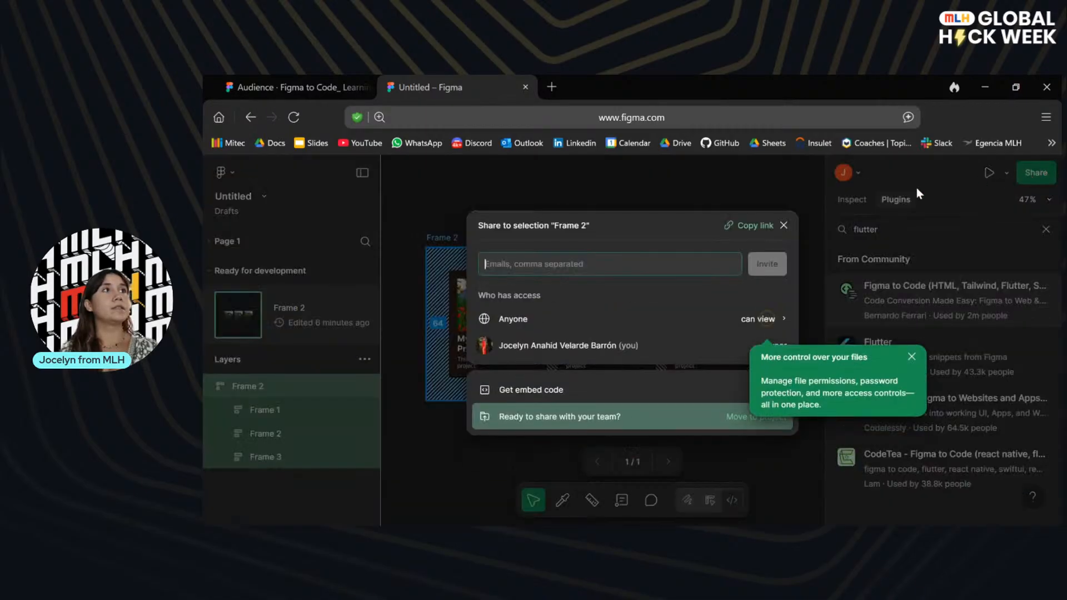
pyautogui.click(838, 249)
pyautogui.click(851, 200)
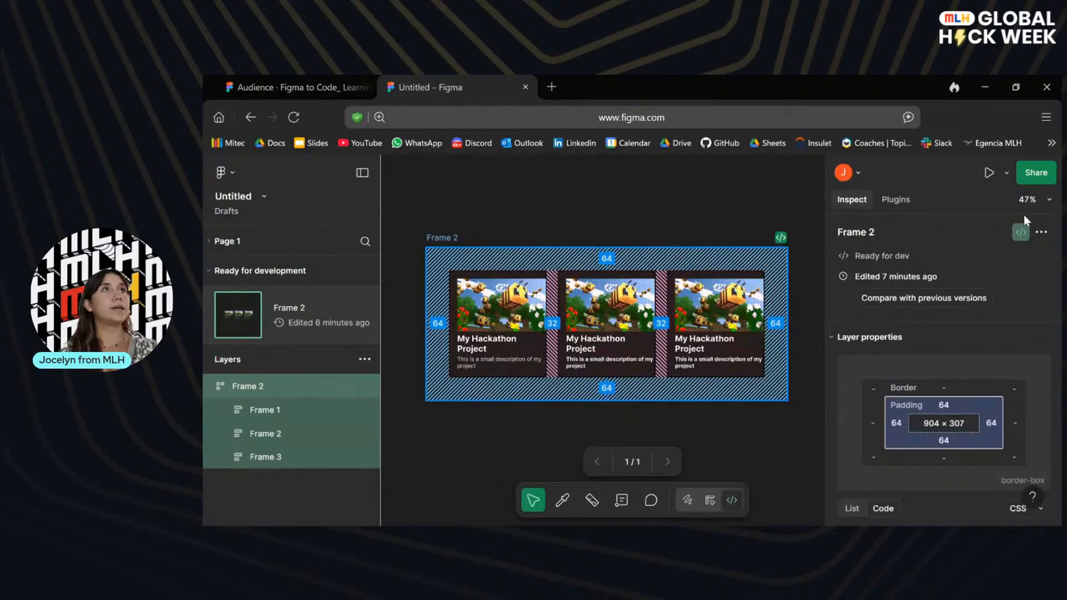
# Open the container frame in VS Code, allowing the site to launch Visual Studio Code.
pyautogui.click(1041, 232)
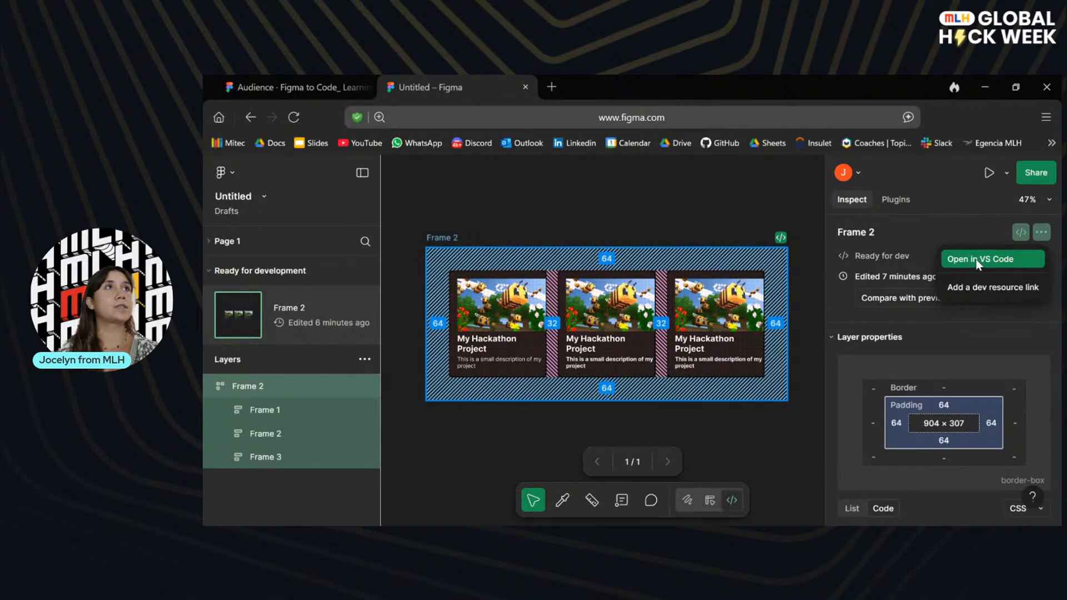
pyautogui.click(976, 259)
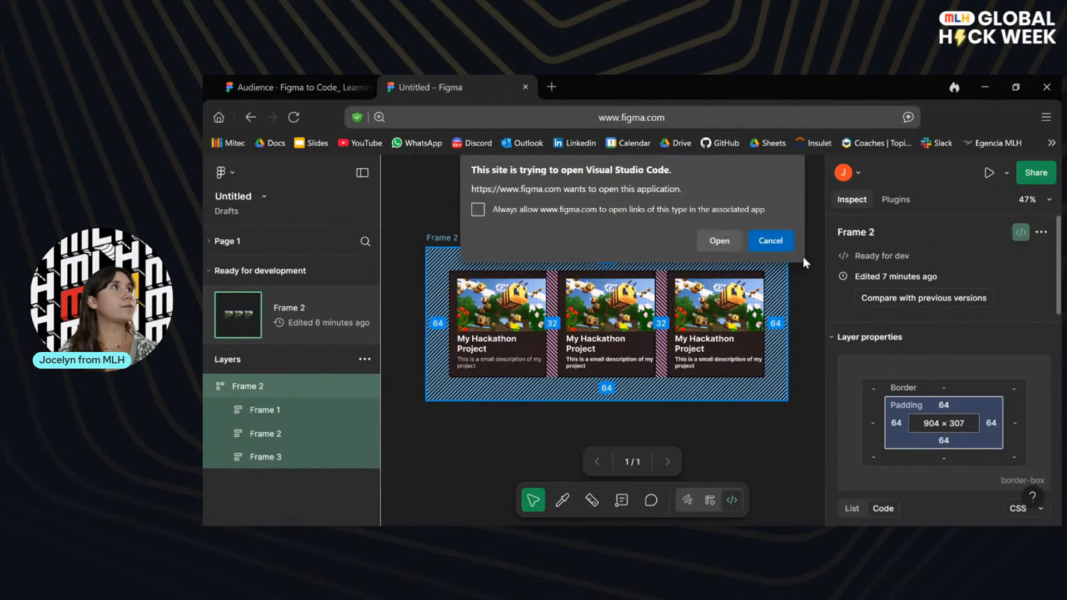
pyautogui.click(716, 240)
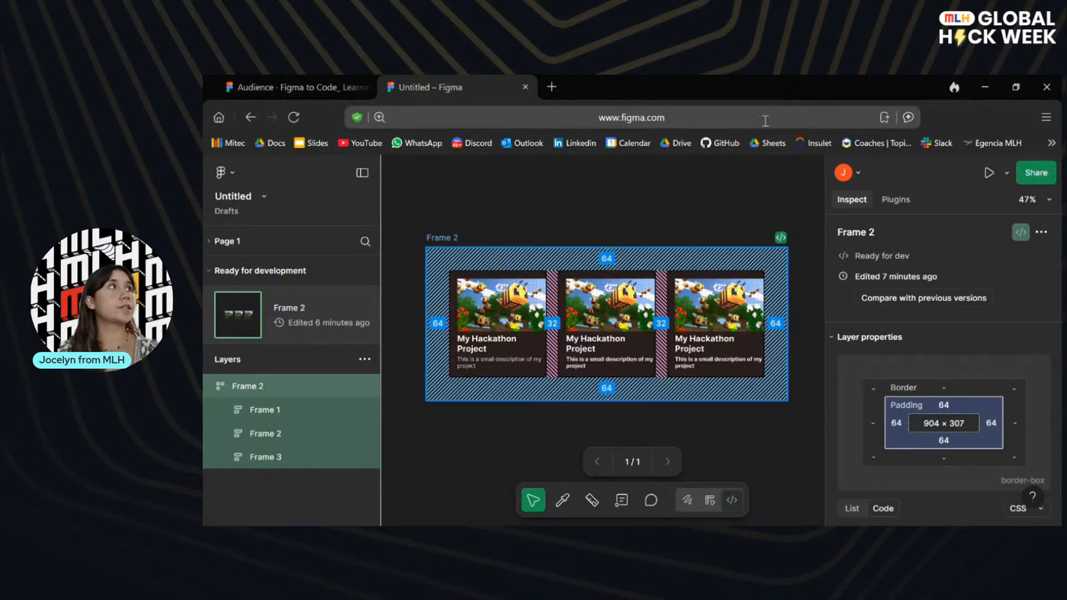
# Return to the presentation and advance to the closing "Tell us how we did!" survey slide.
pyautogui.click(283, 81)
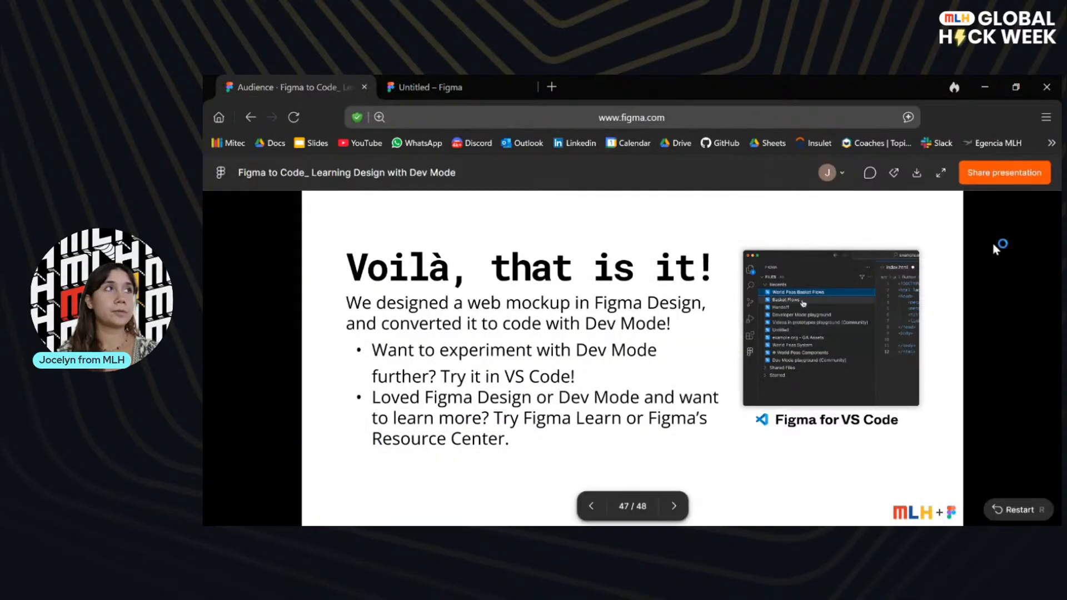
pyautogui.click(679, 508)
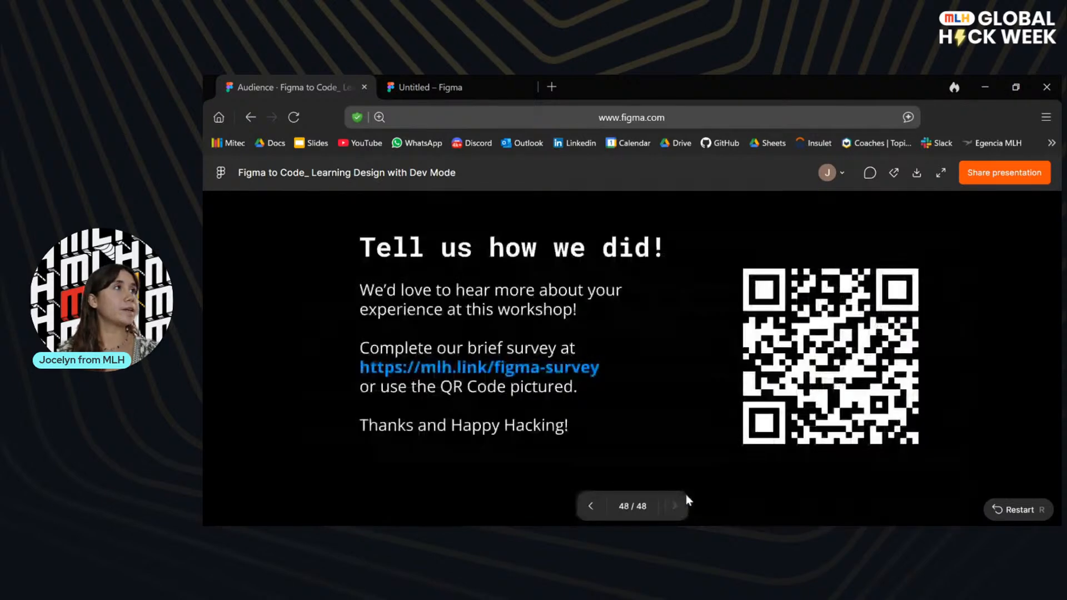